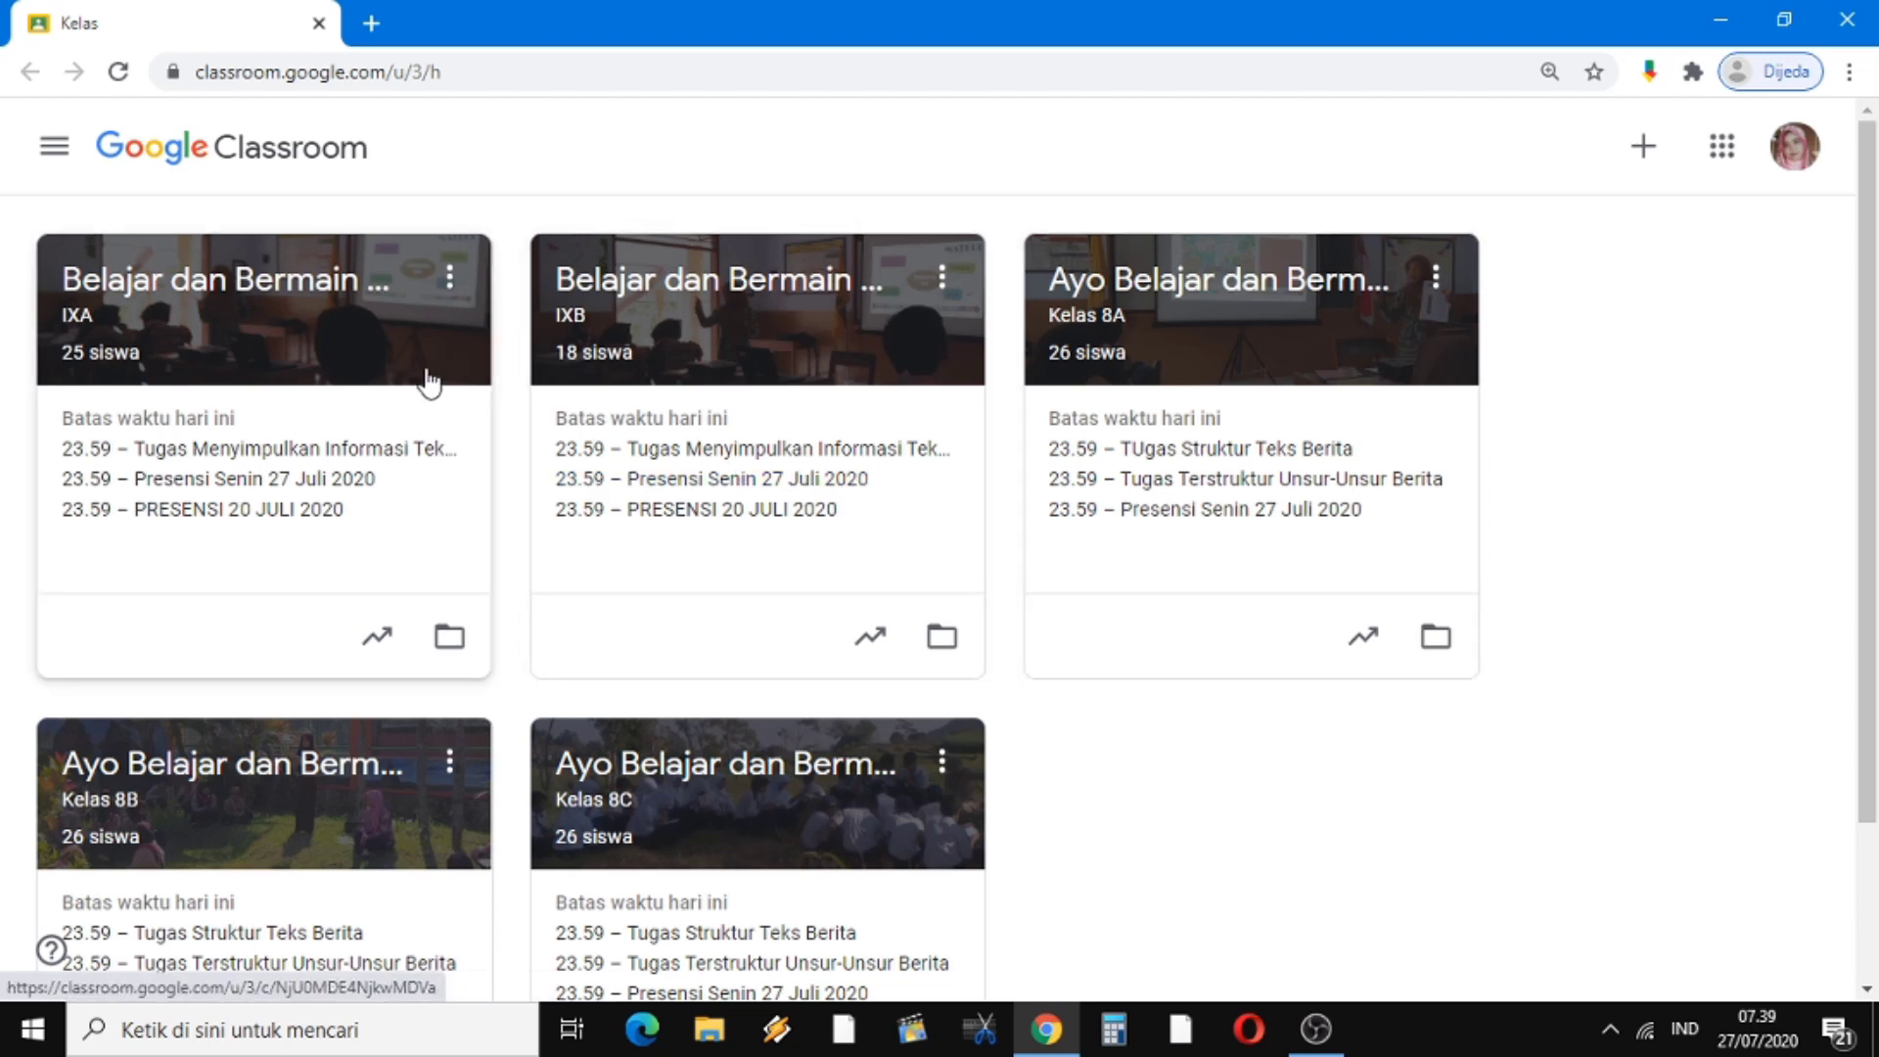
Open class IXA's classwork page and start a new question
left_click(245, 348)
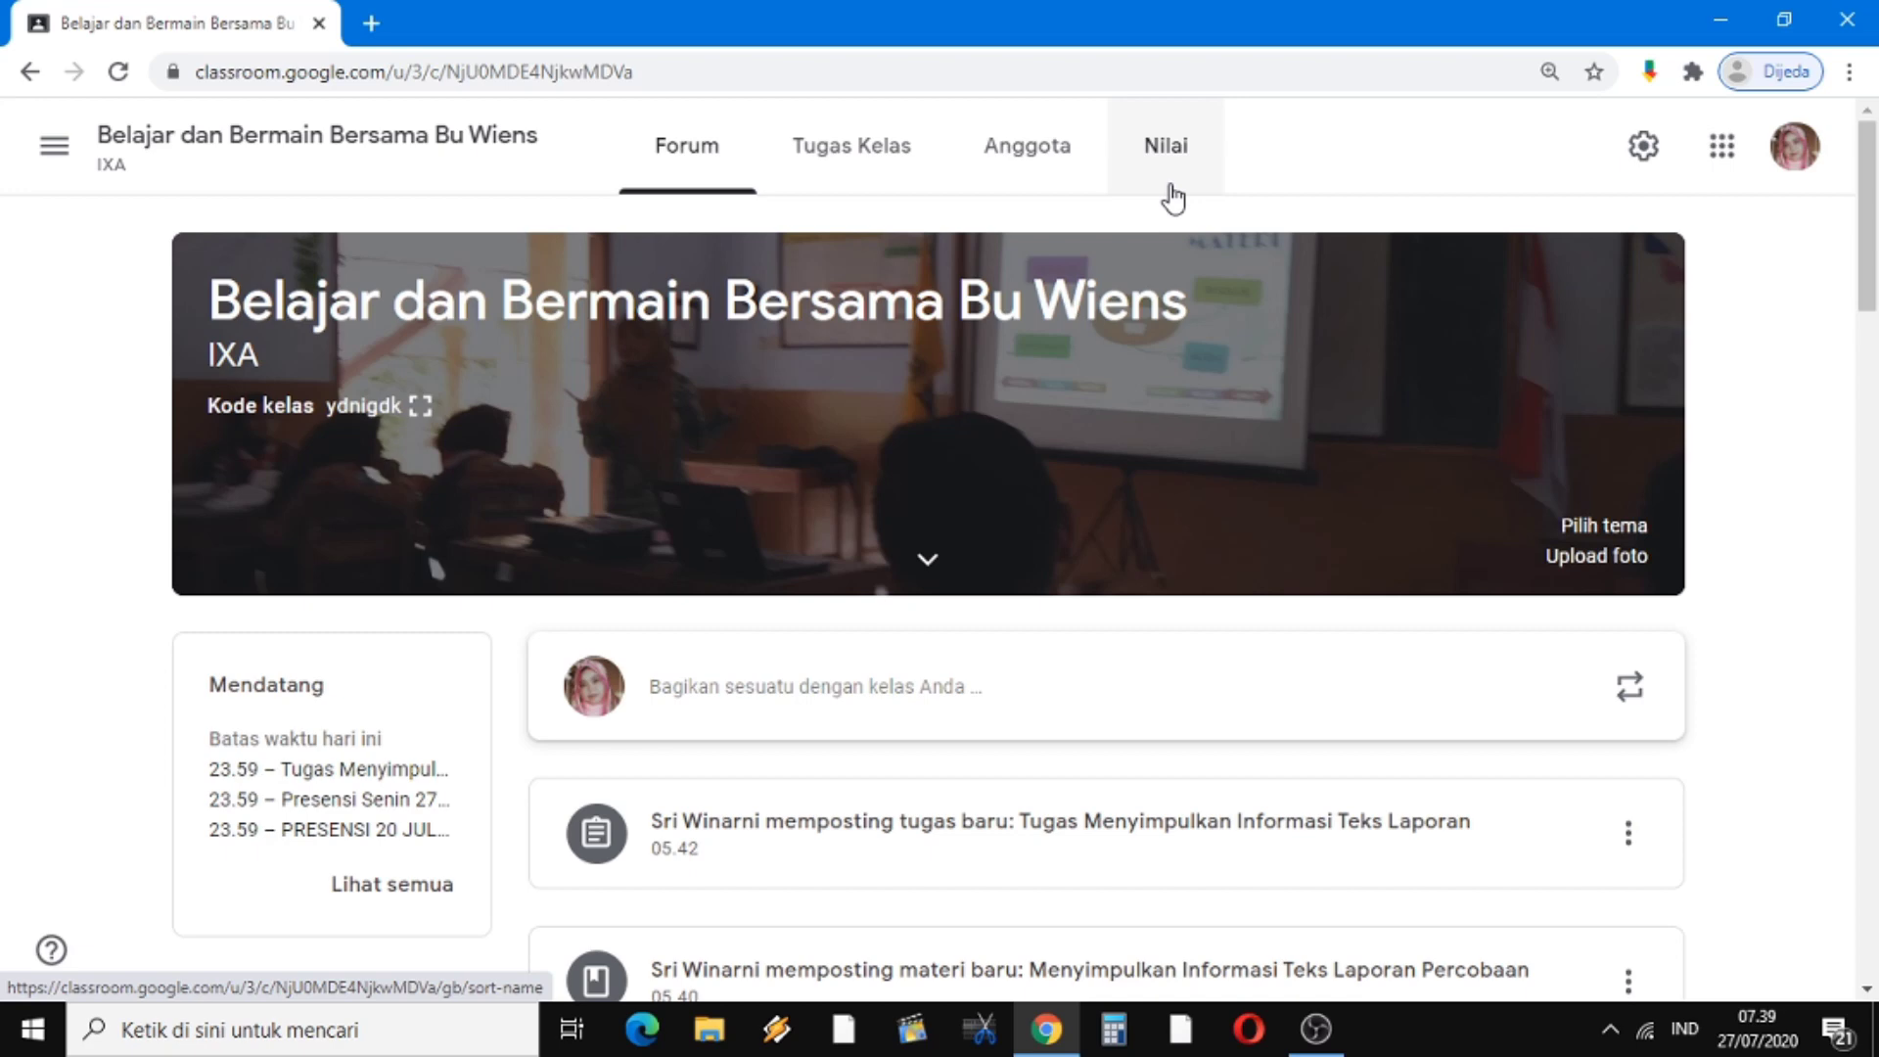
left_click(849, 165)
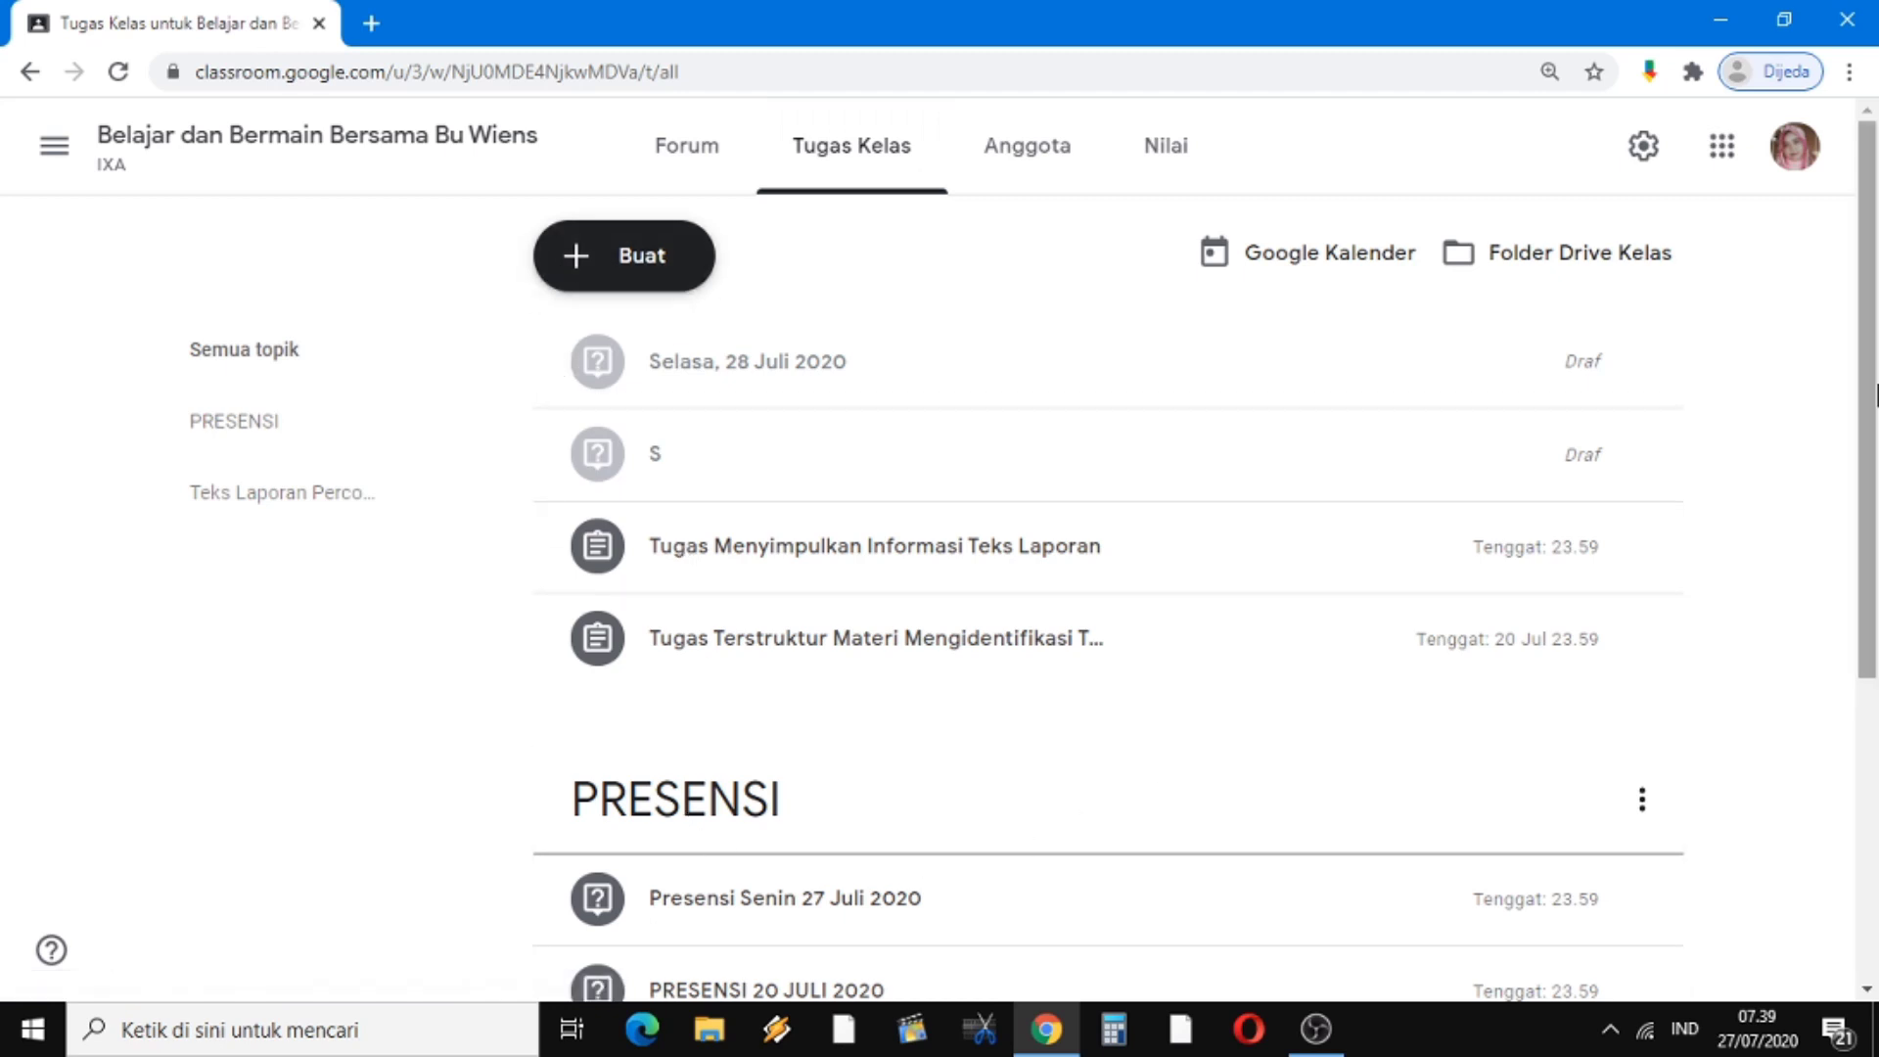
mouse_move(1874, 391)
left_mouse_down()
mouse_move(1875, 494)
mouse_move(1876, 362)
left_mouse_up()
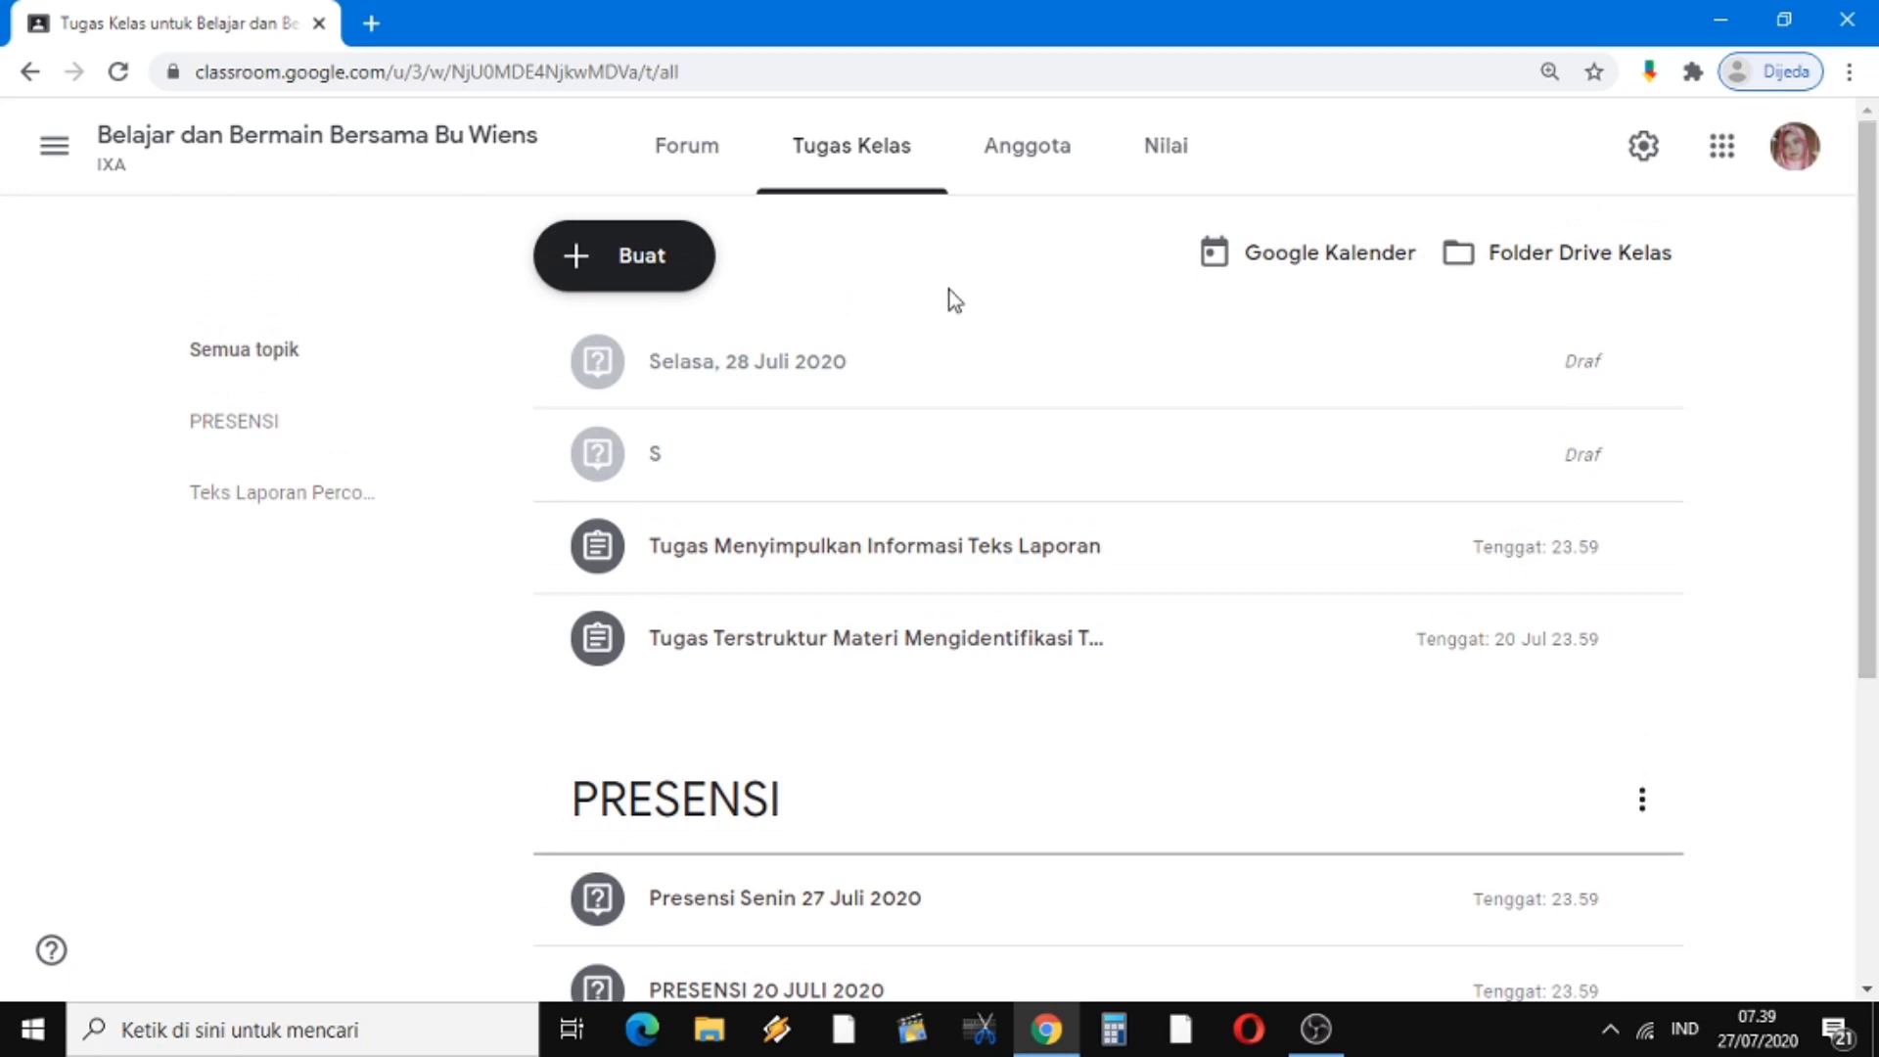
left_click(621, 274)
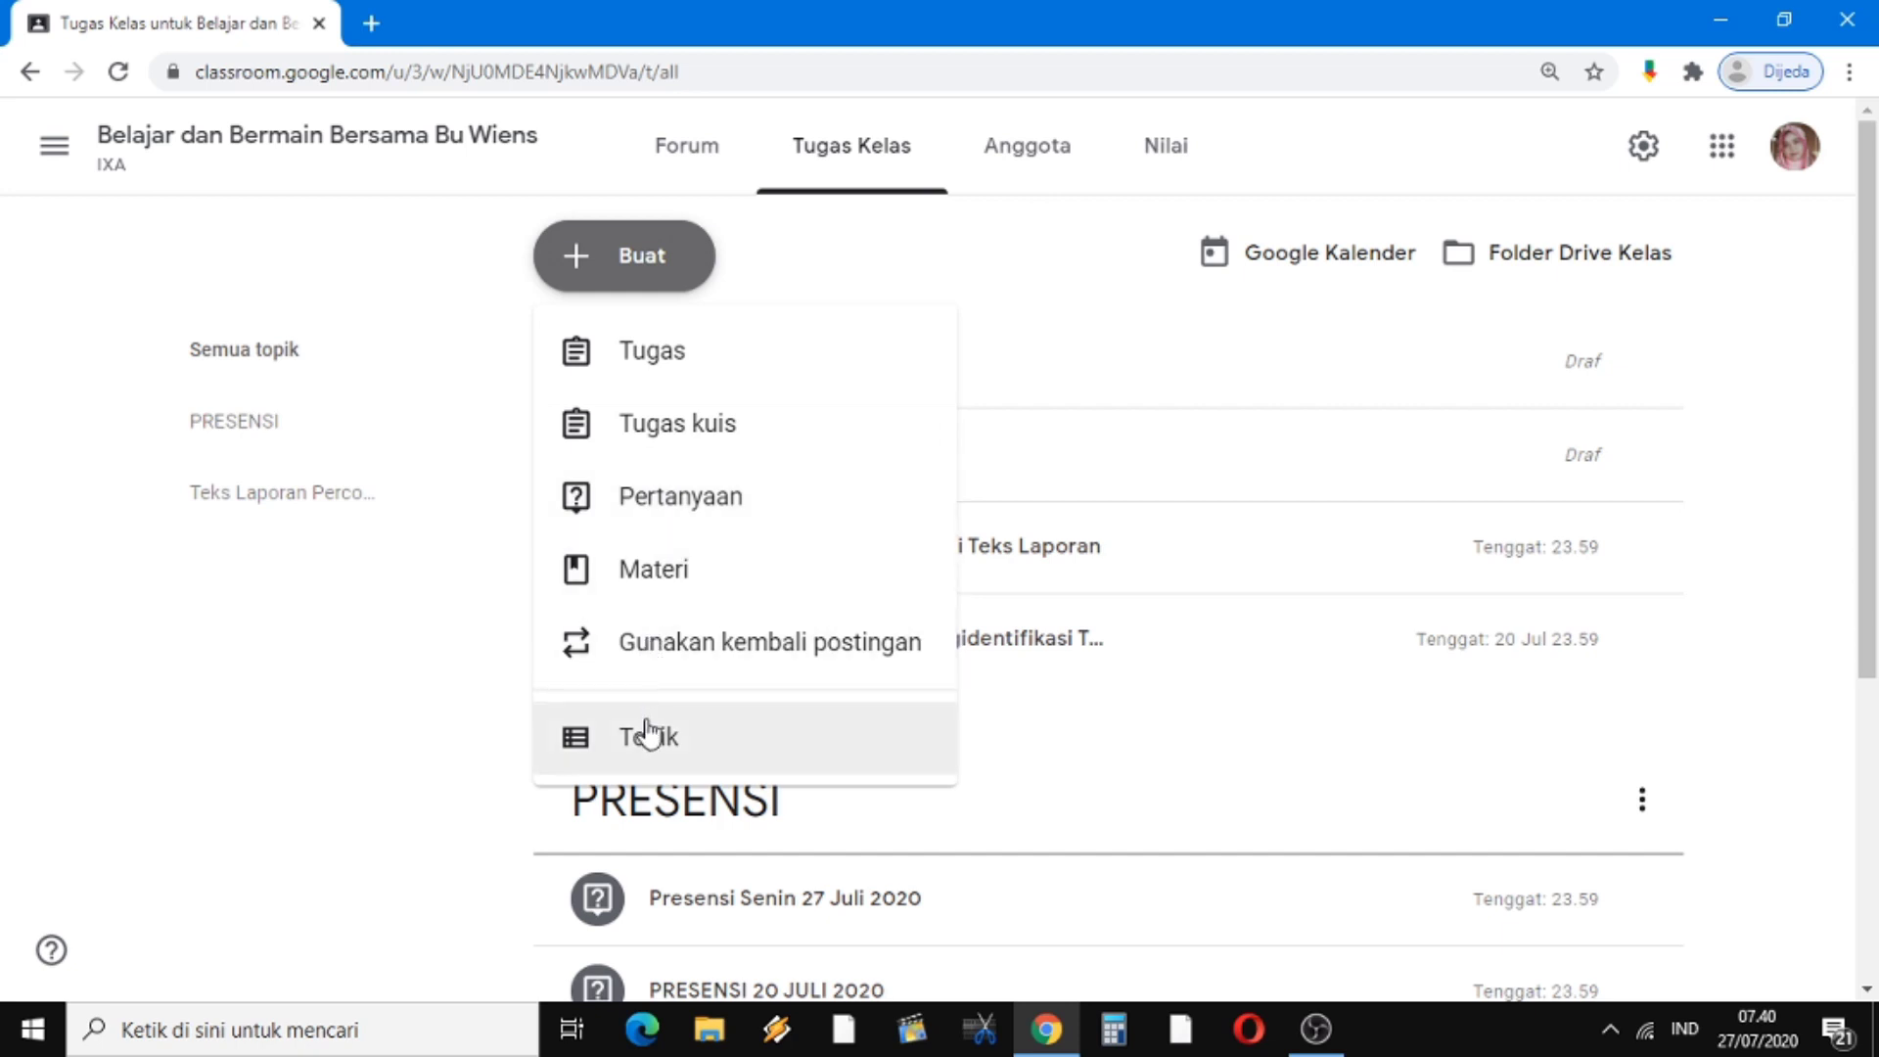
left_click(669, 508)
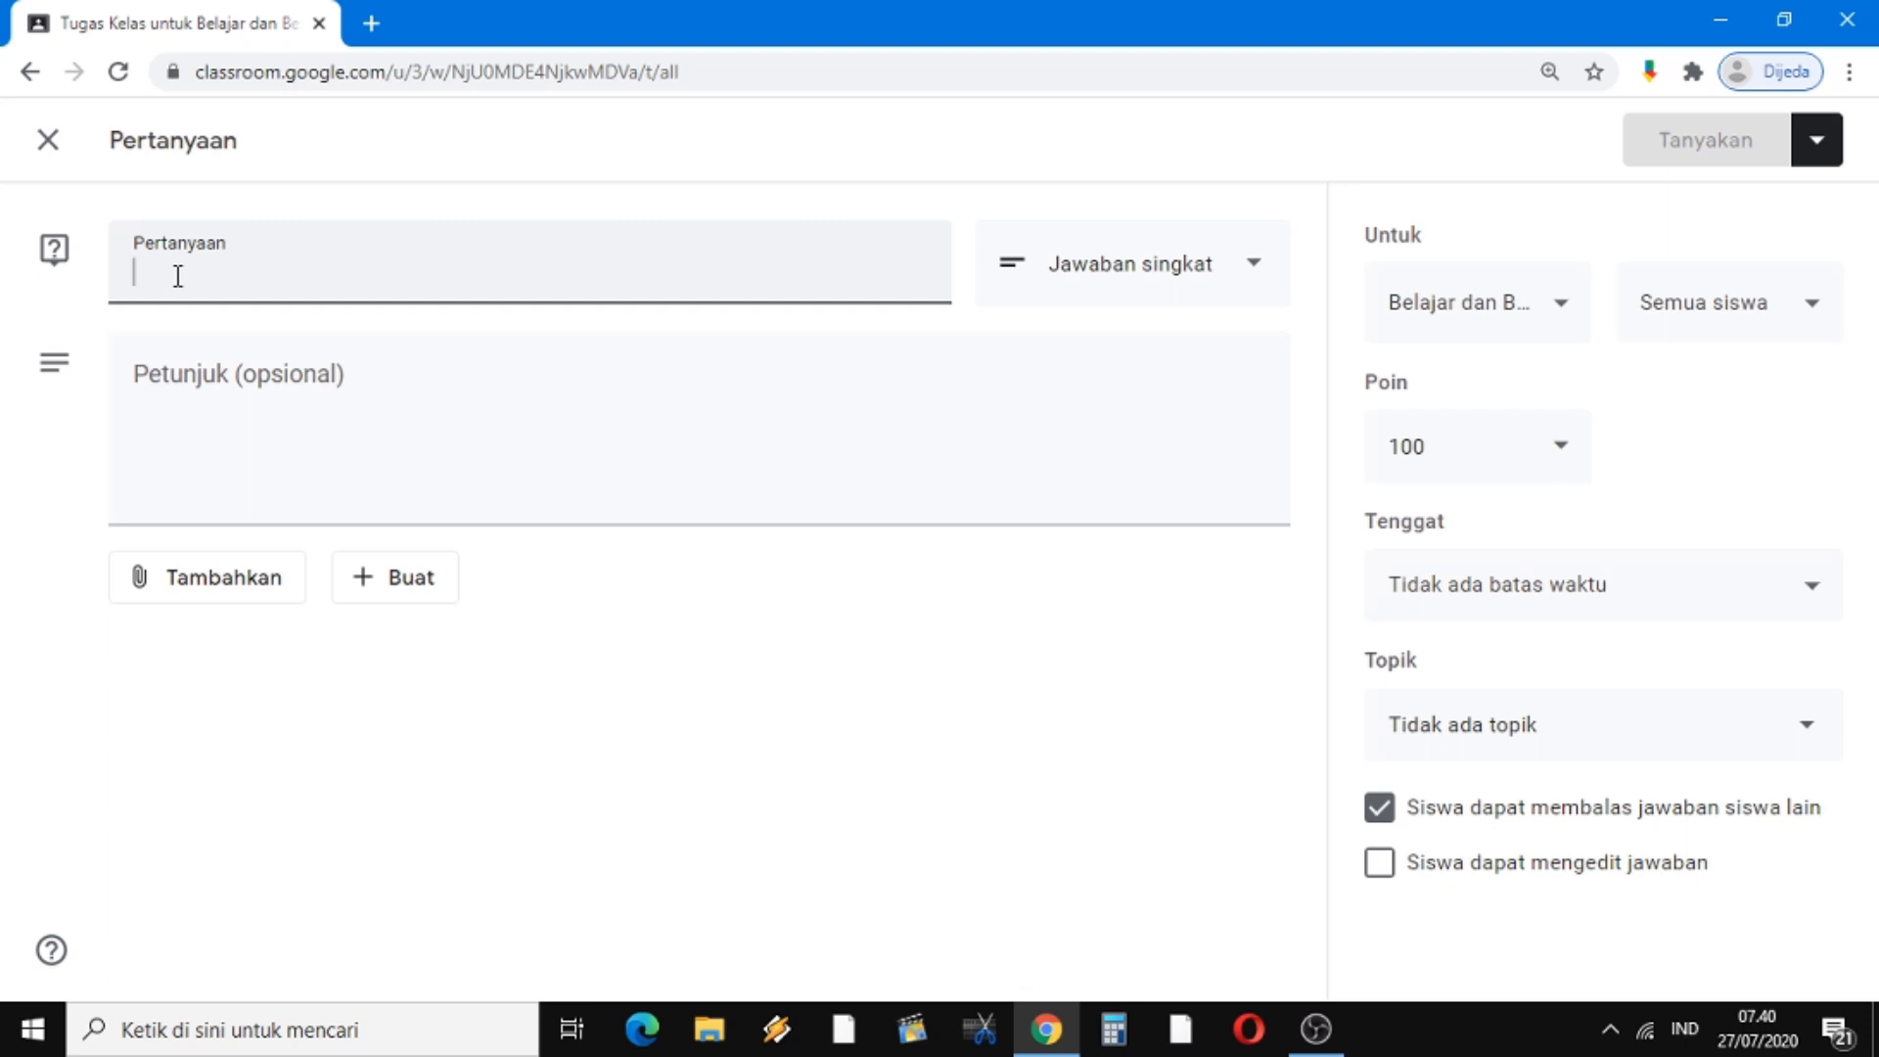
Title the question "Selasa 28 Juli 2020" and set its answer type to multiple choice (Pilihan ganda)
type("S")
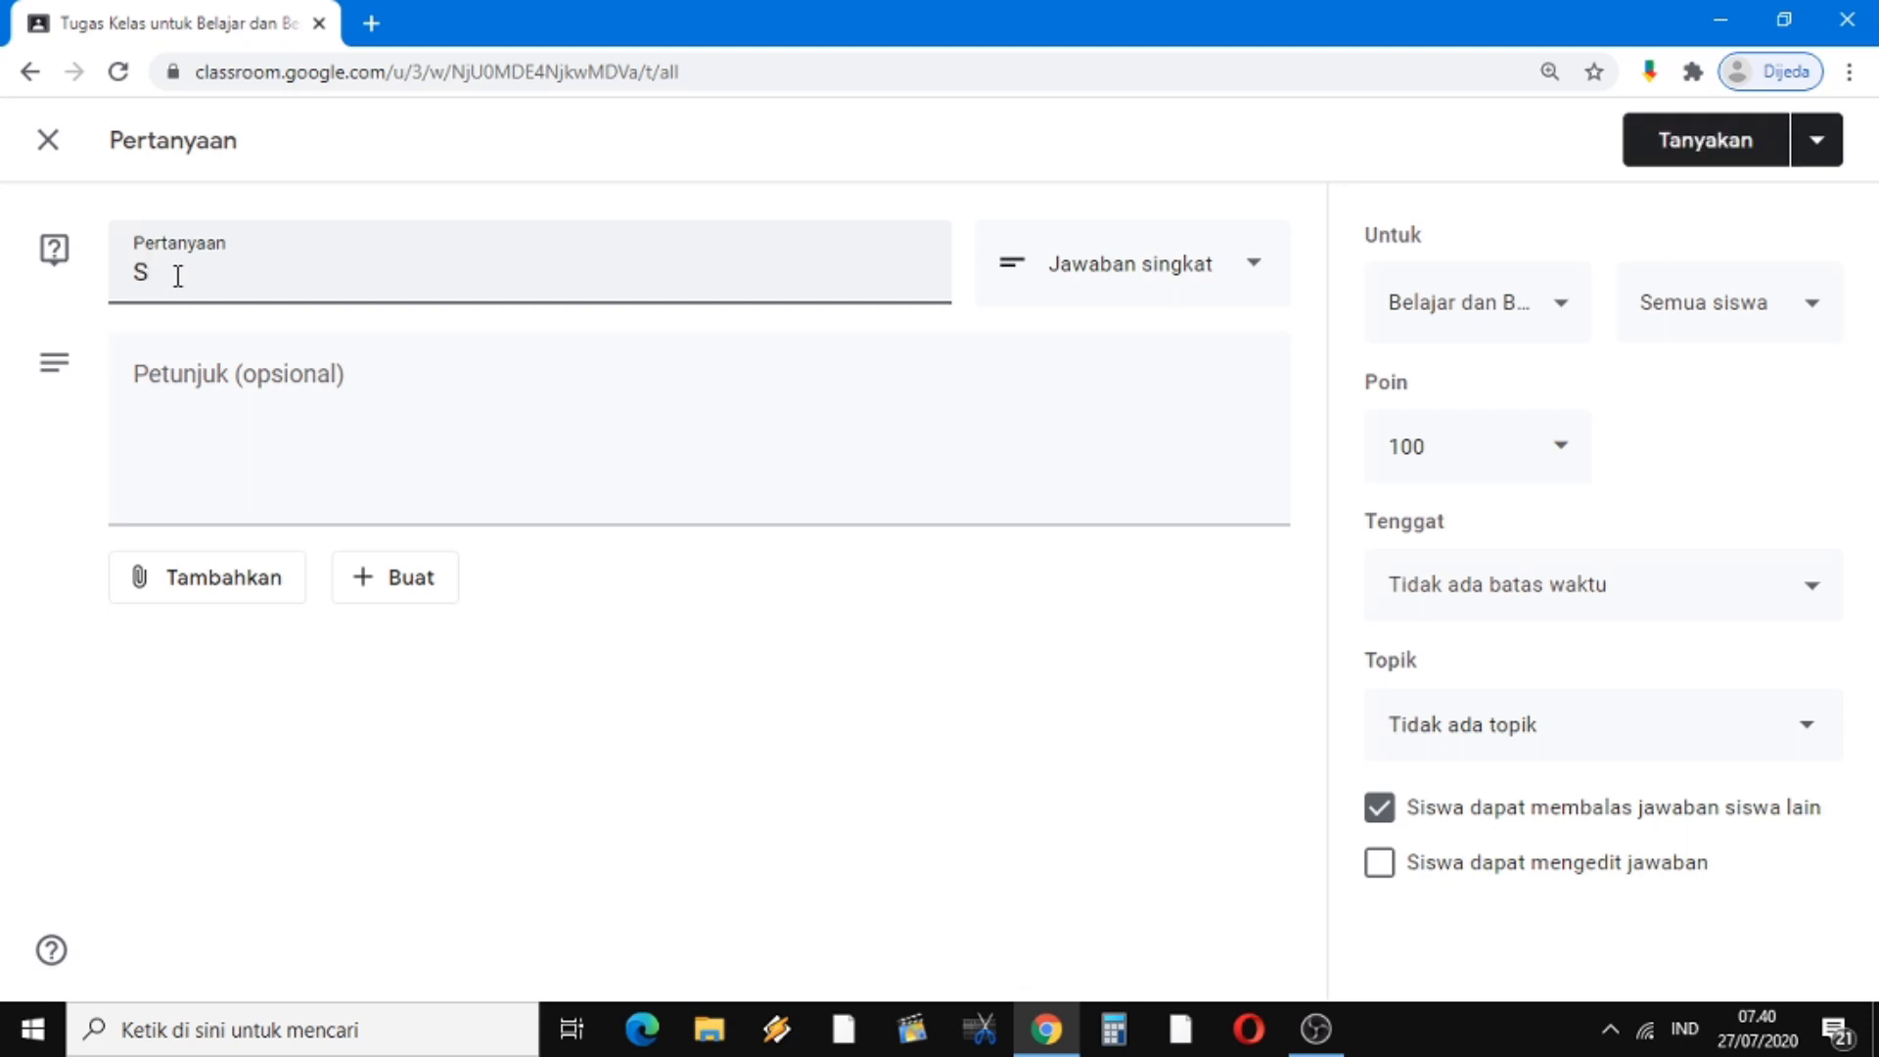
type("elasa 28 Juli 2020")
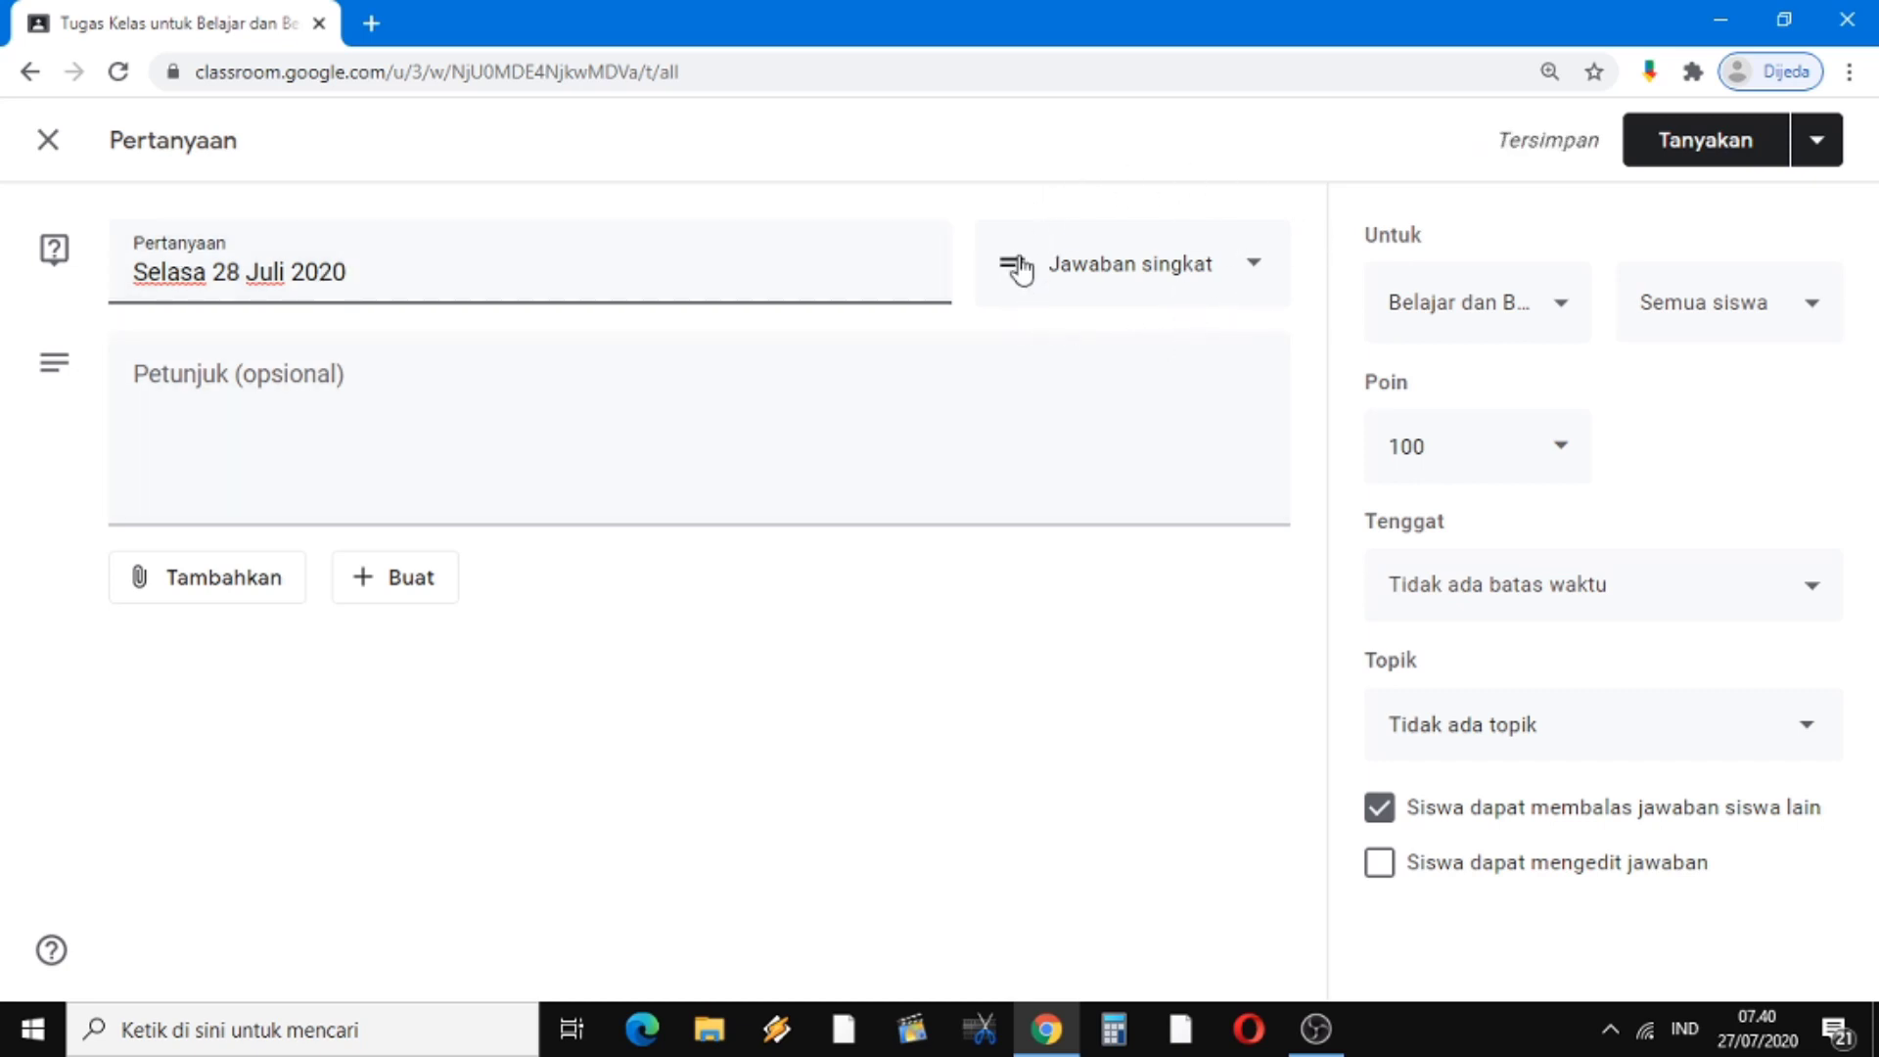
left_click(1254, 279)
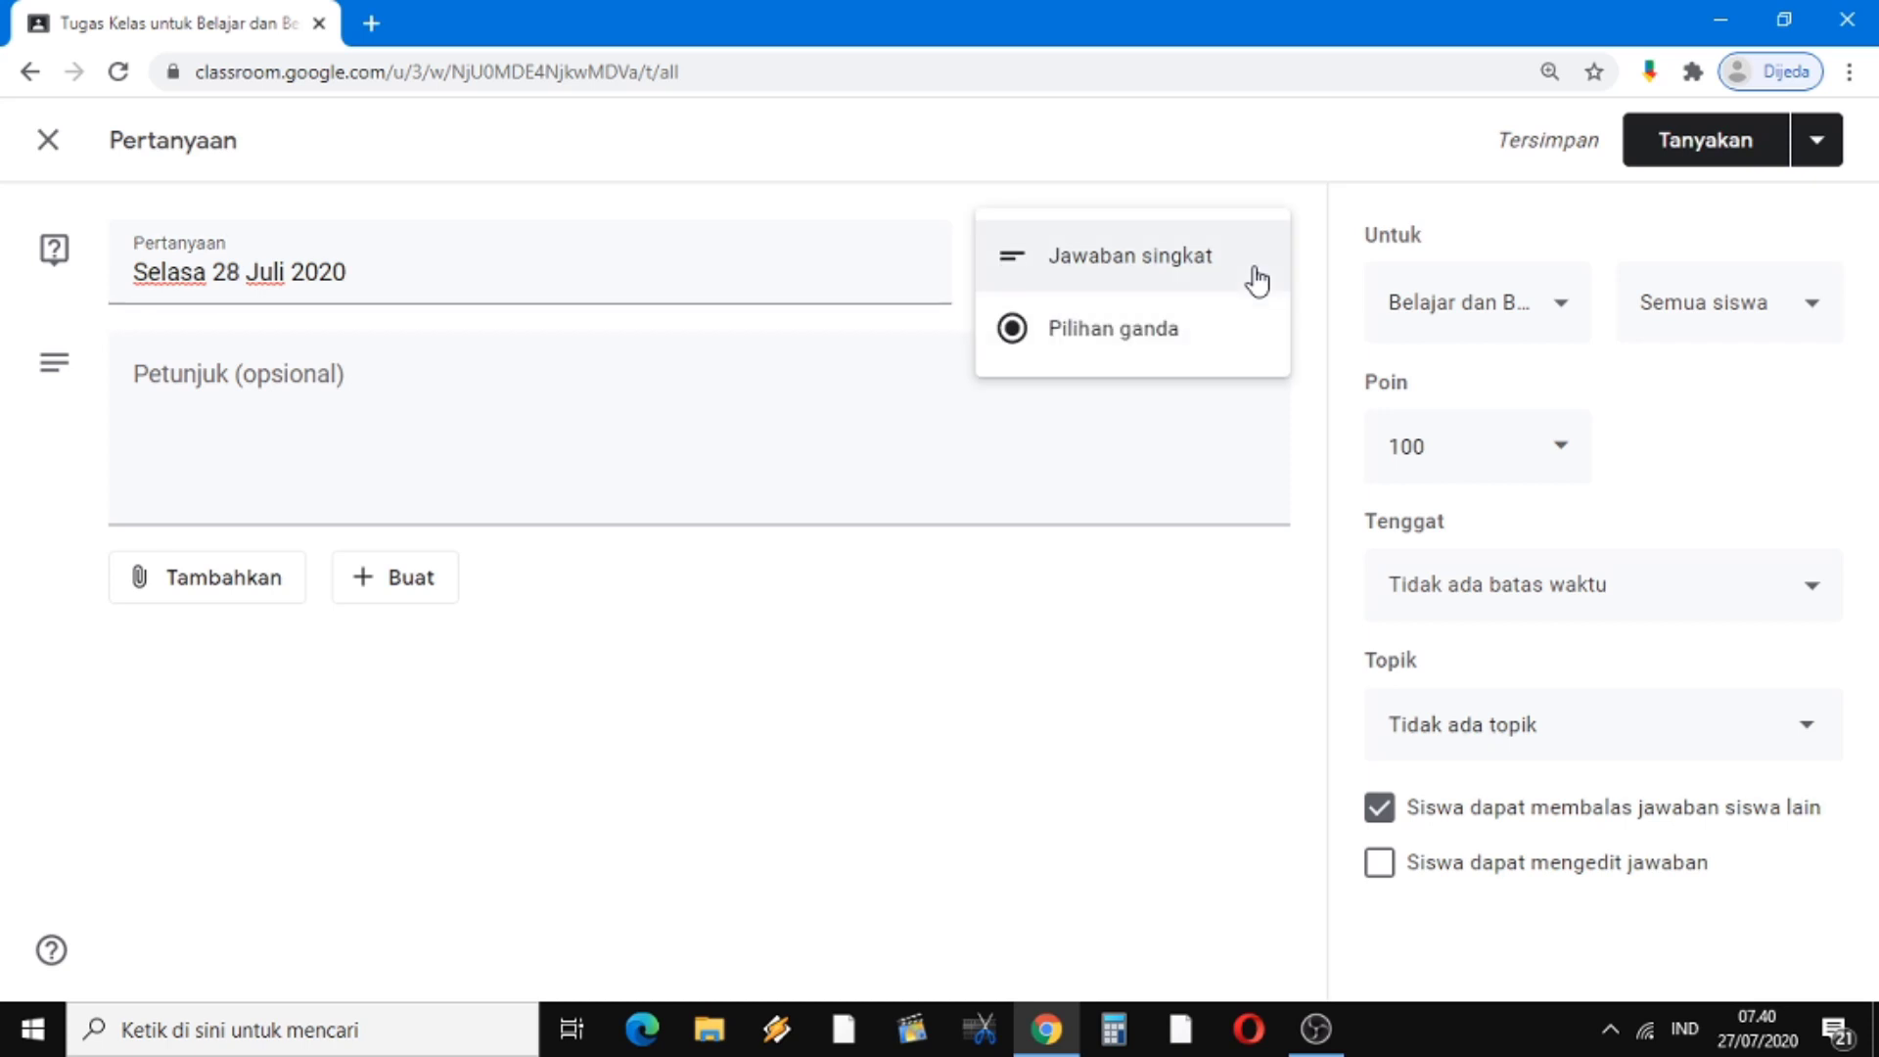
left_click(1163, 329)
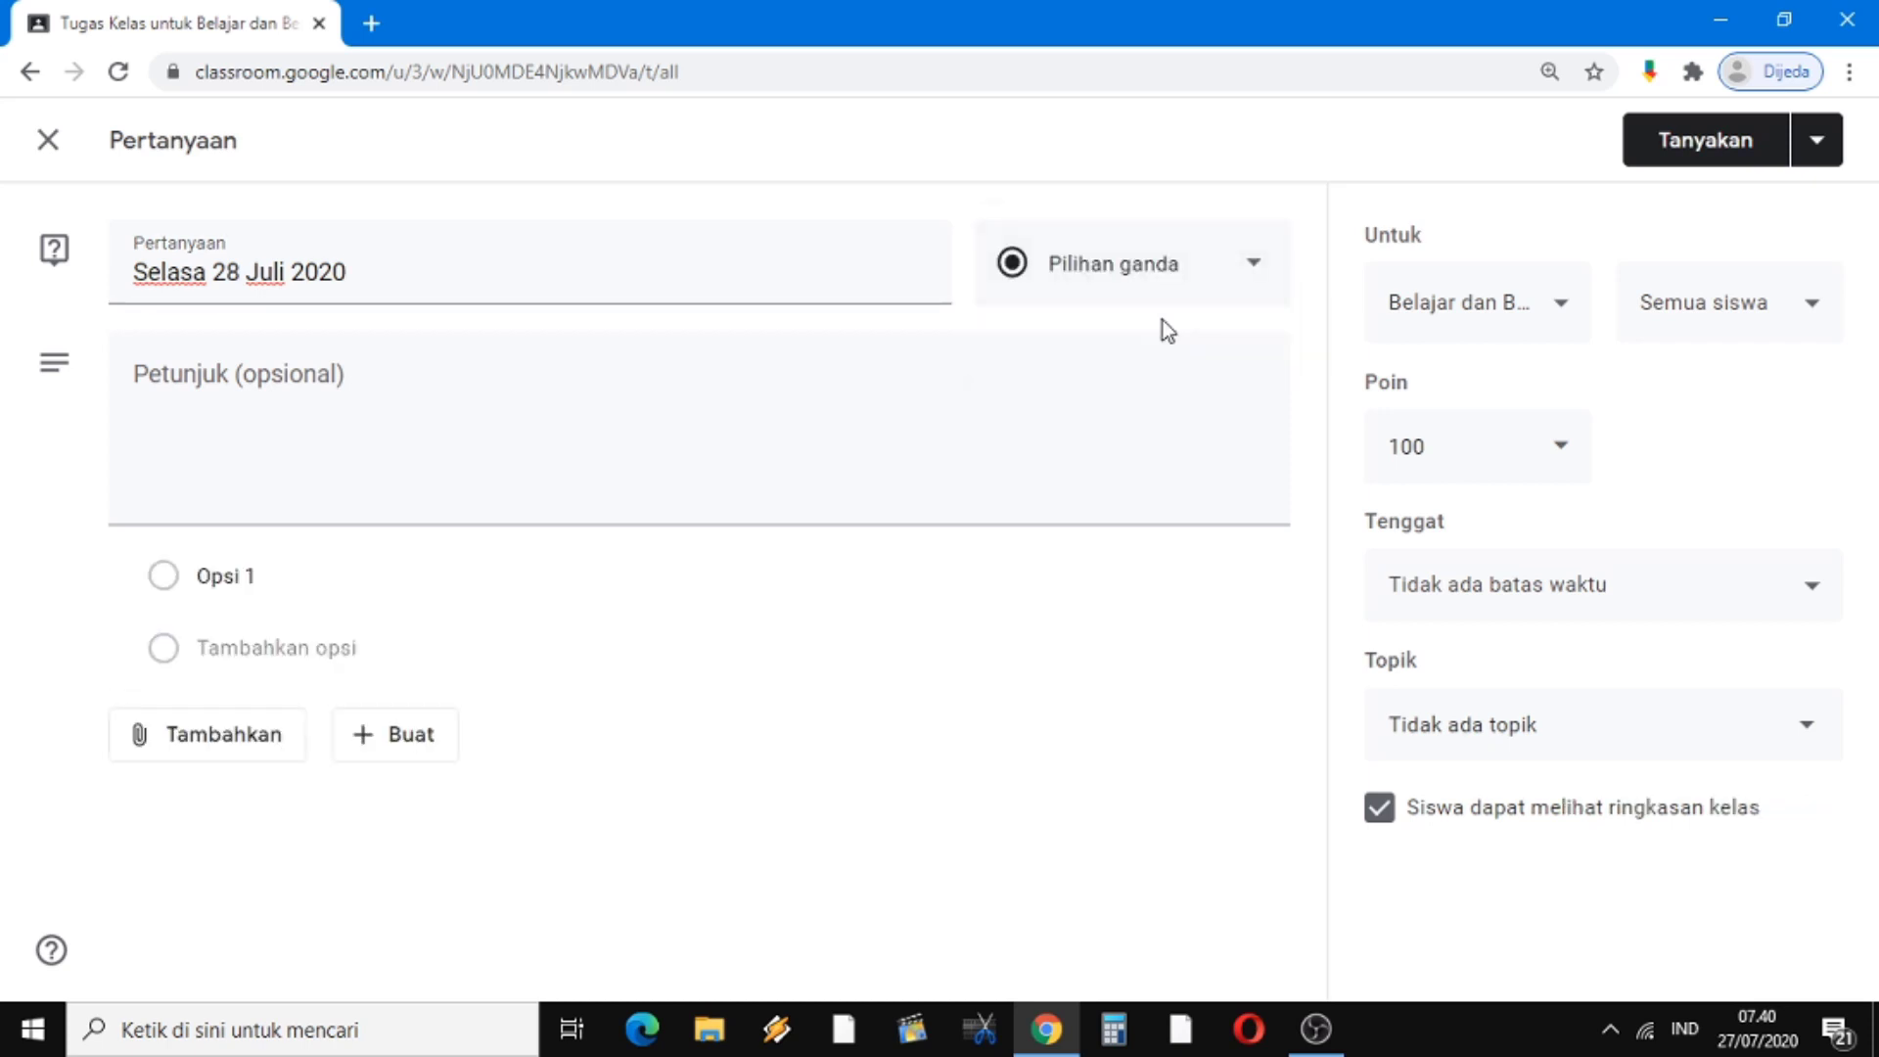
Enter "Isilah presensi berikut!" as the first line of the question's instructions
left_click(193, 374)
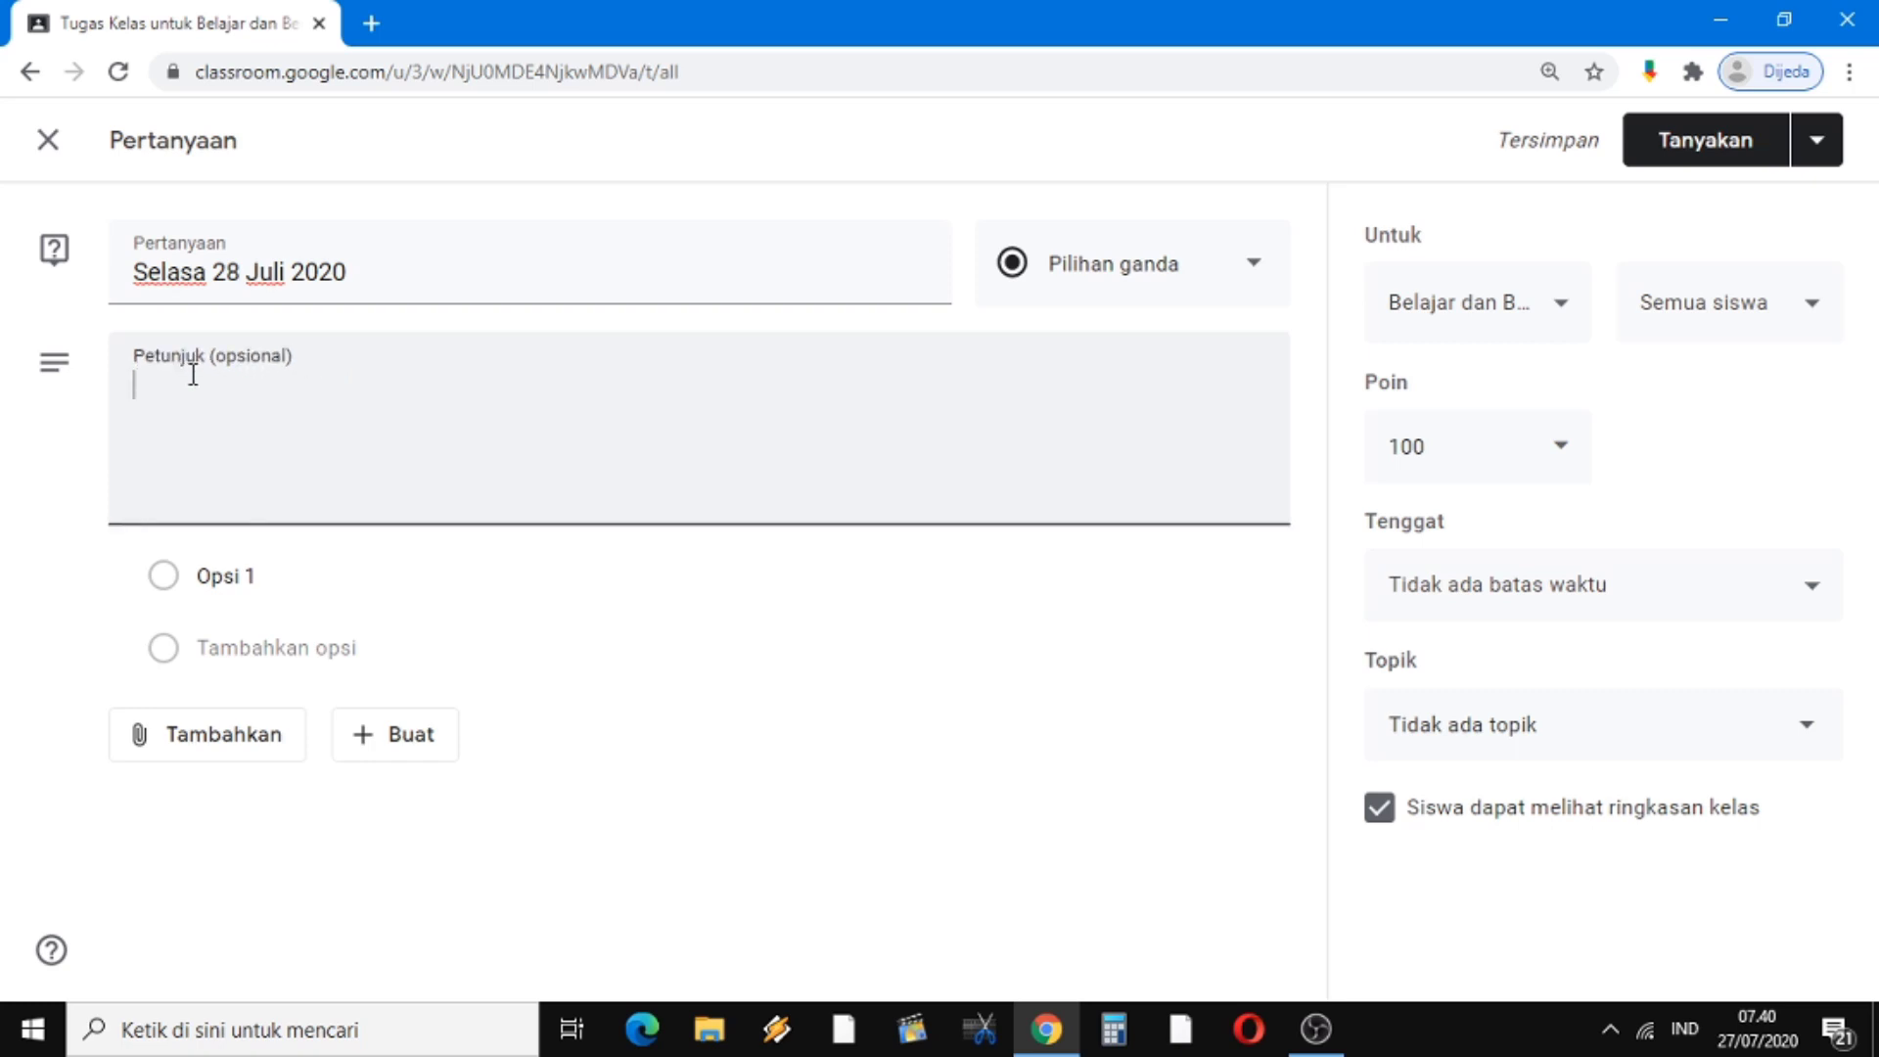
type("Isi")
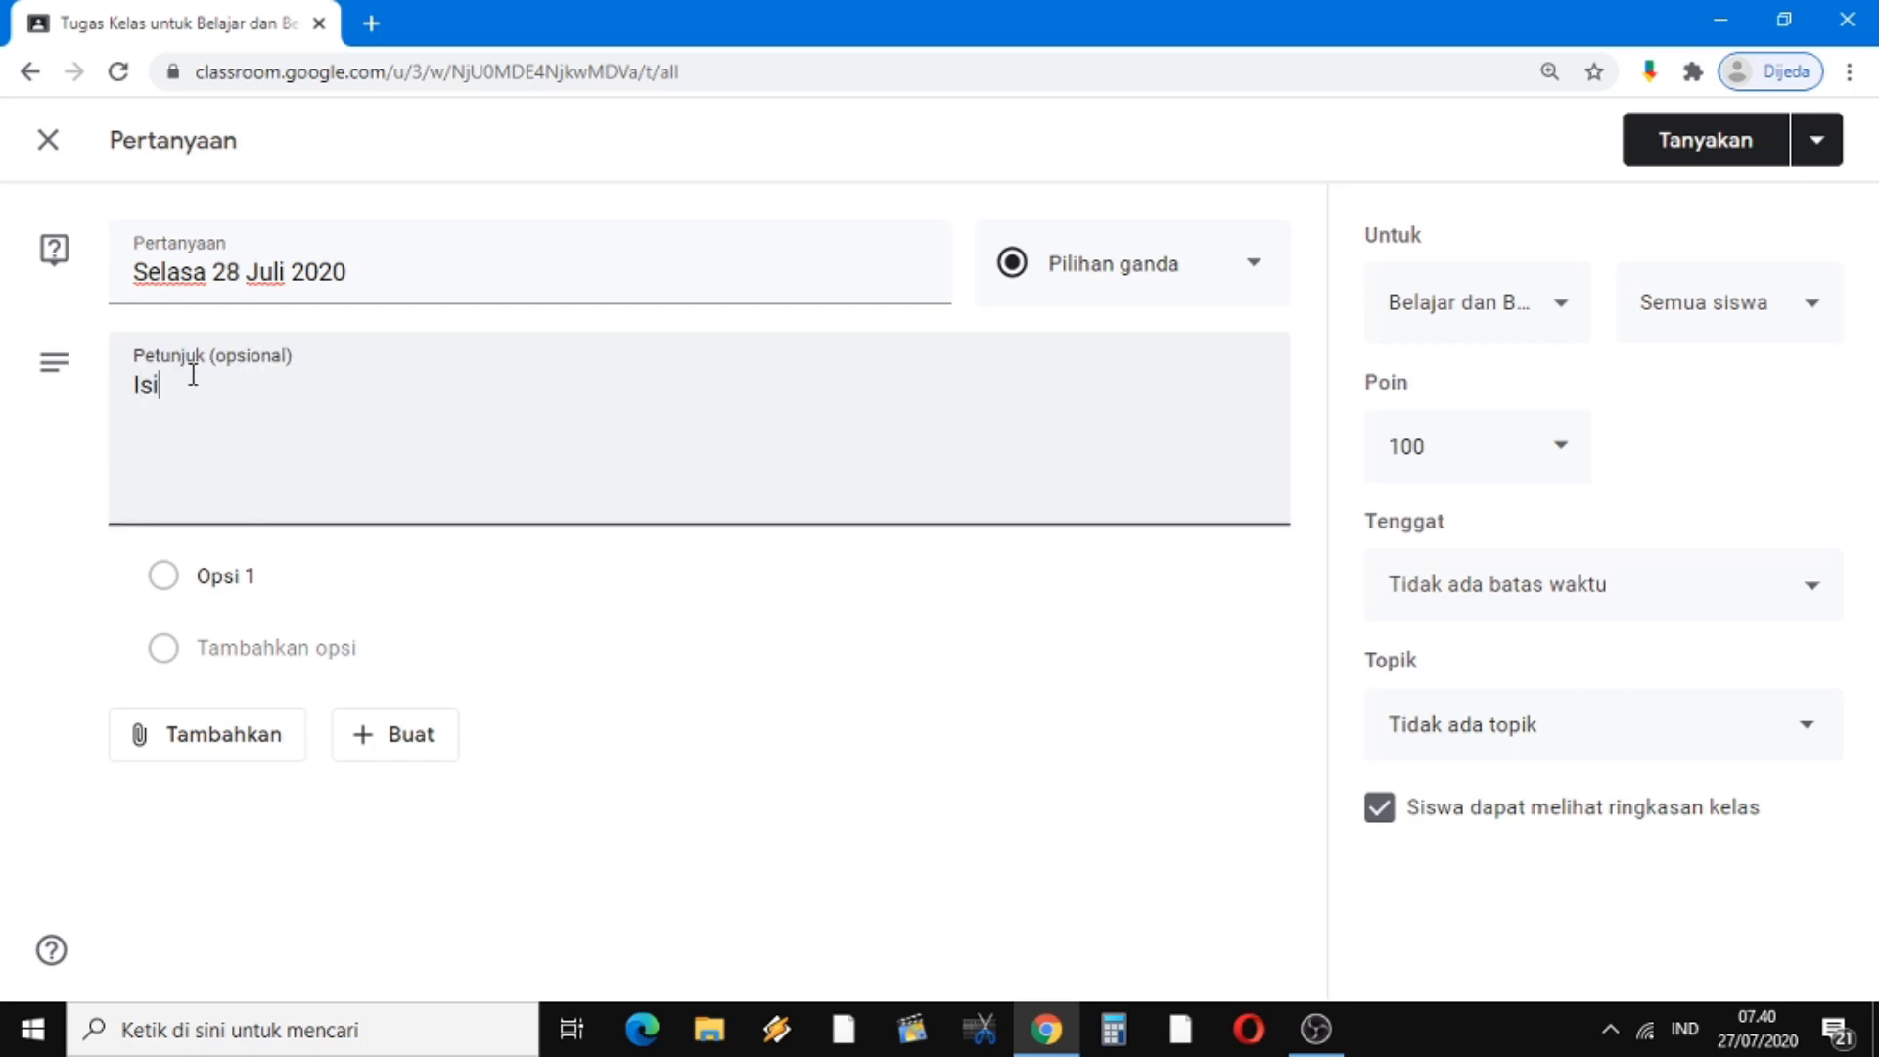
type("lah presensi beri")
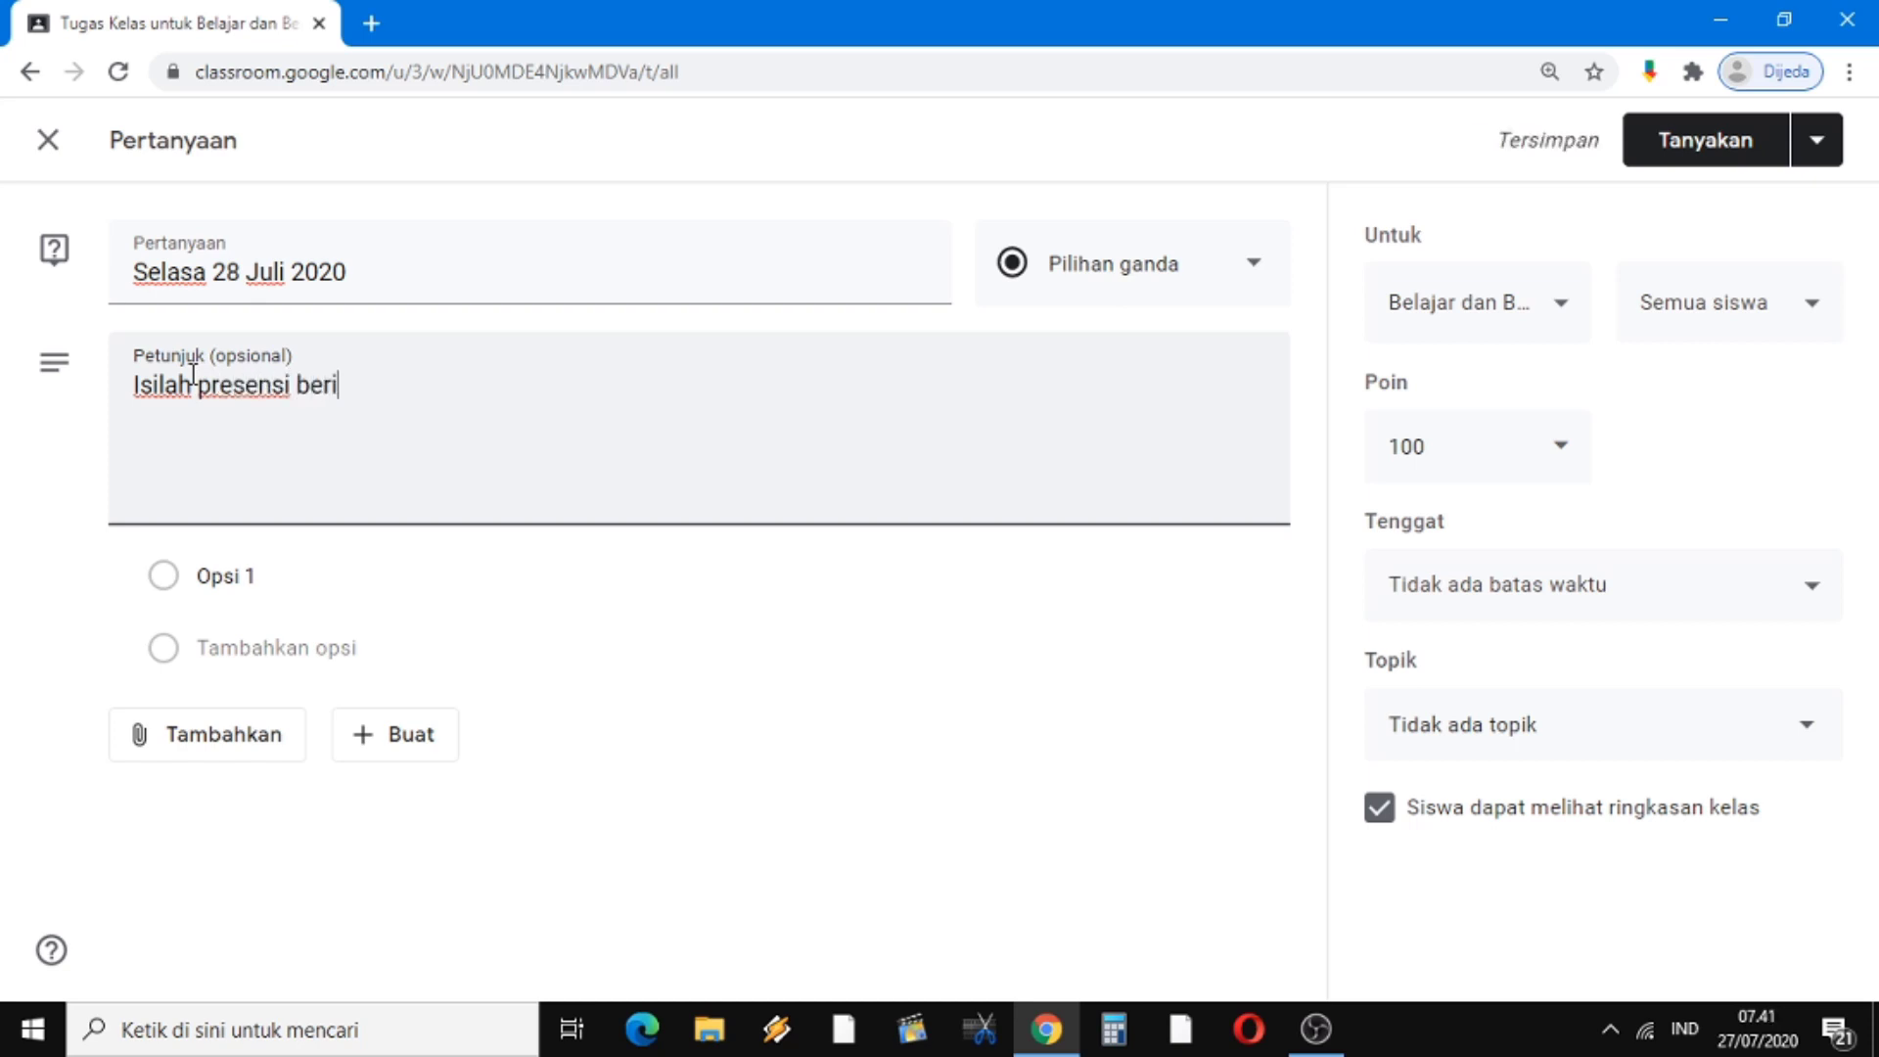
type("kut!")
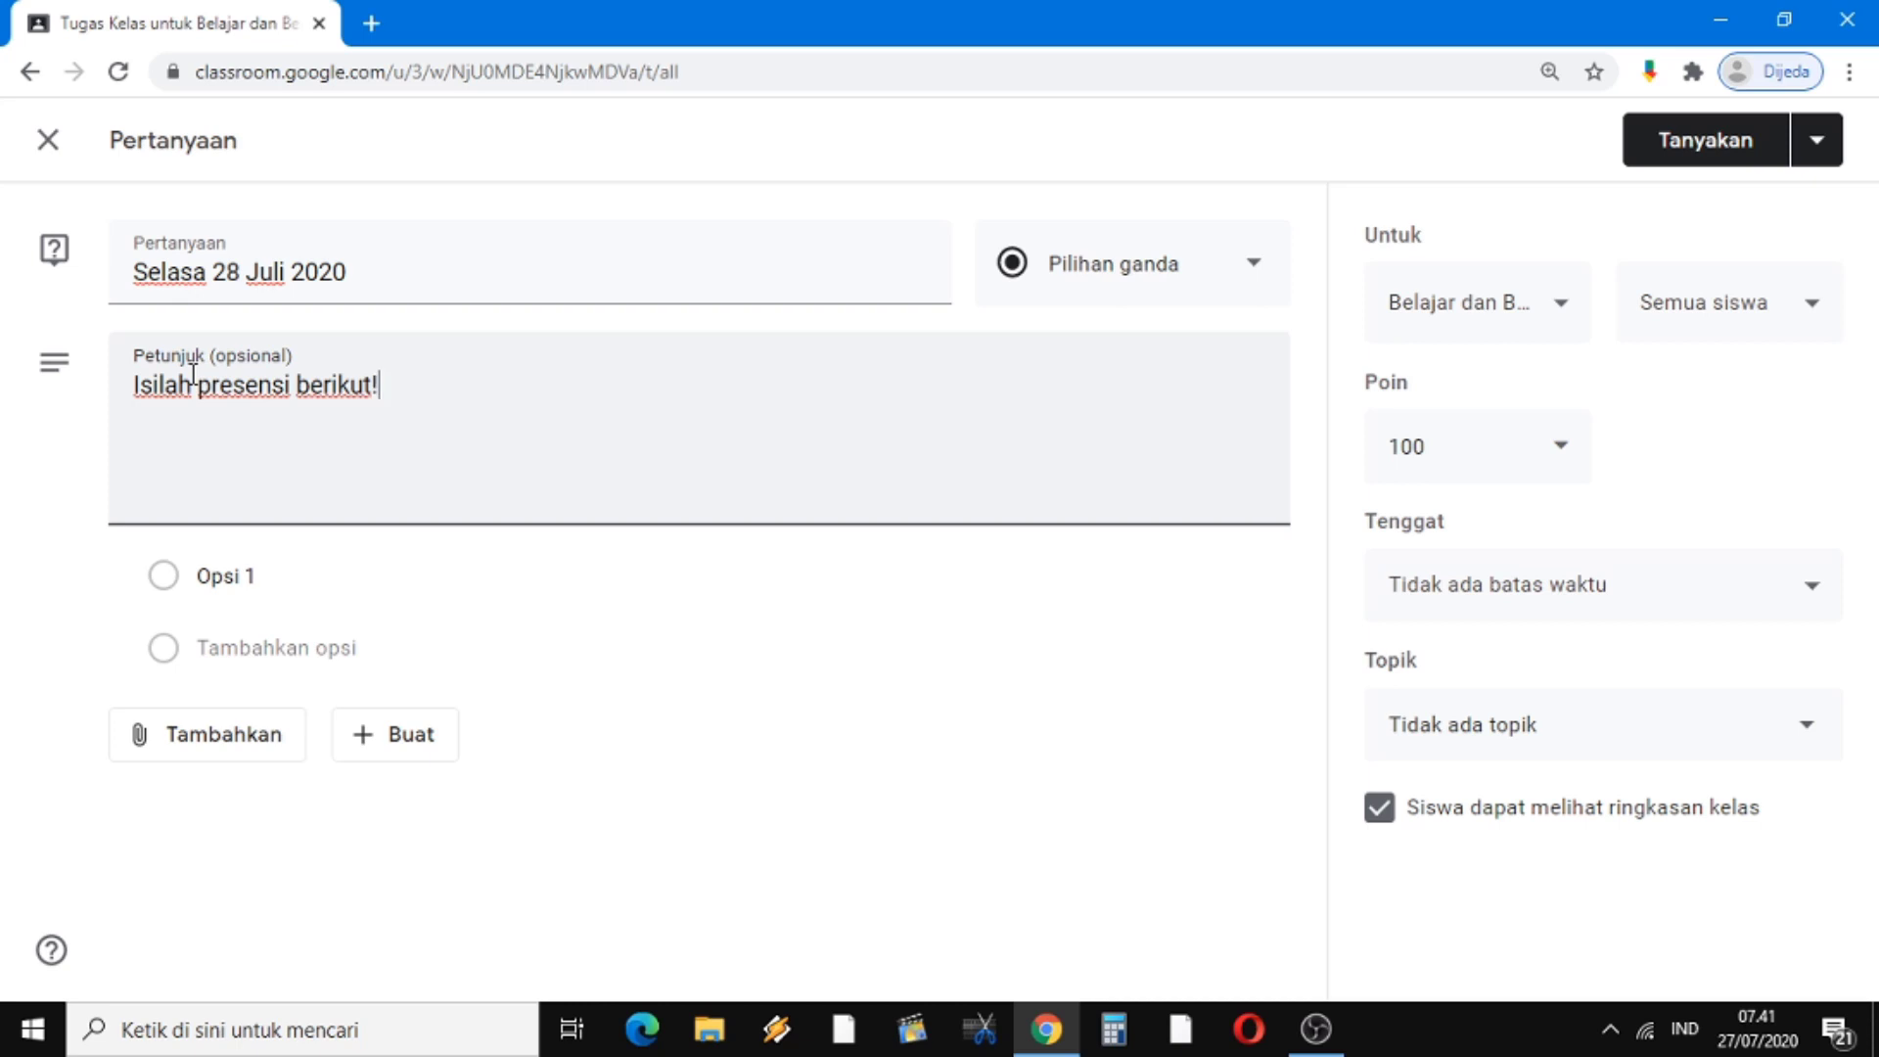
key("Return")
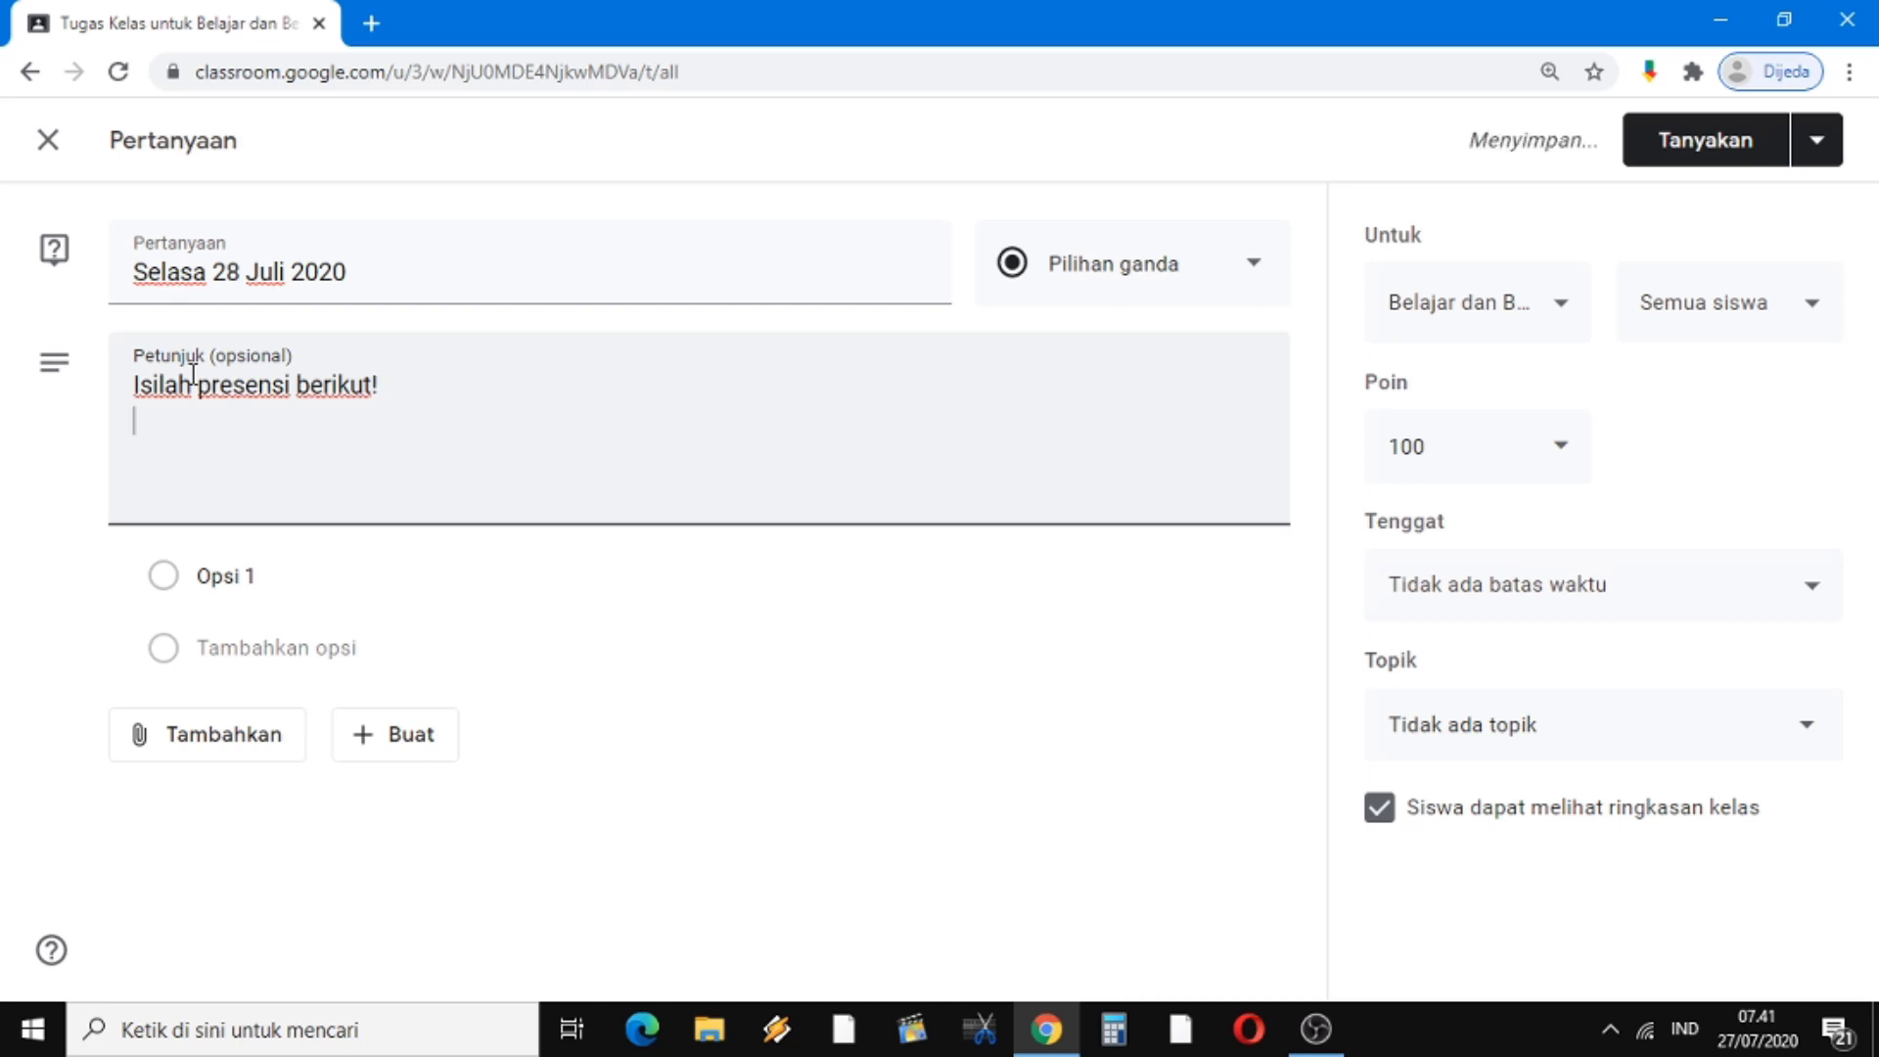
Add a second instruction line: "Catatan Jika yang kalian pilih "sakit" maka pada kolom komentar kalian isi dengan keterangan, misalnya"
type("Catatan ")
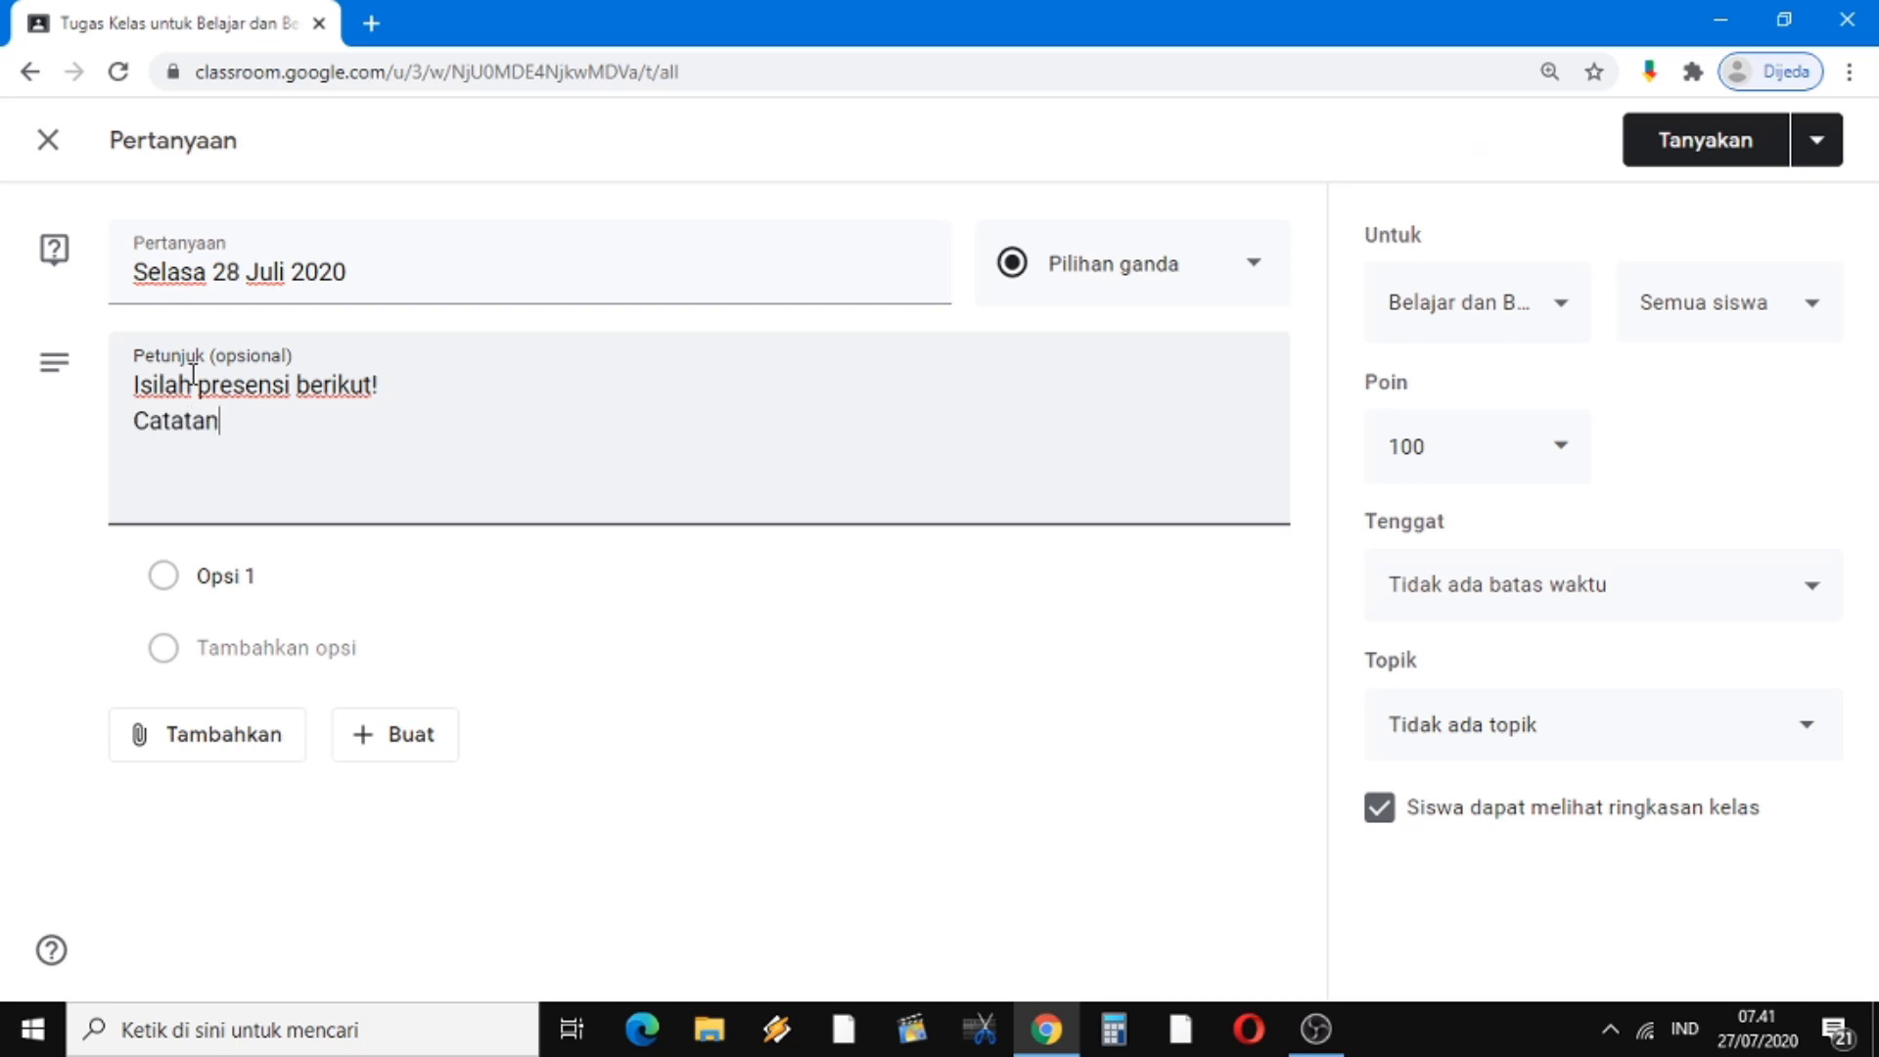
type("Jika yang kal")
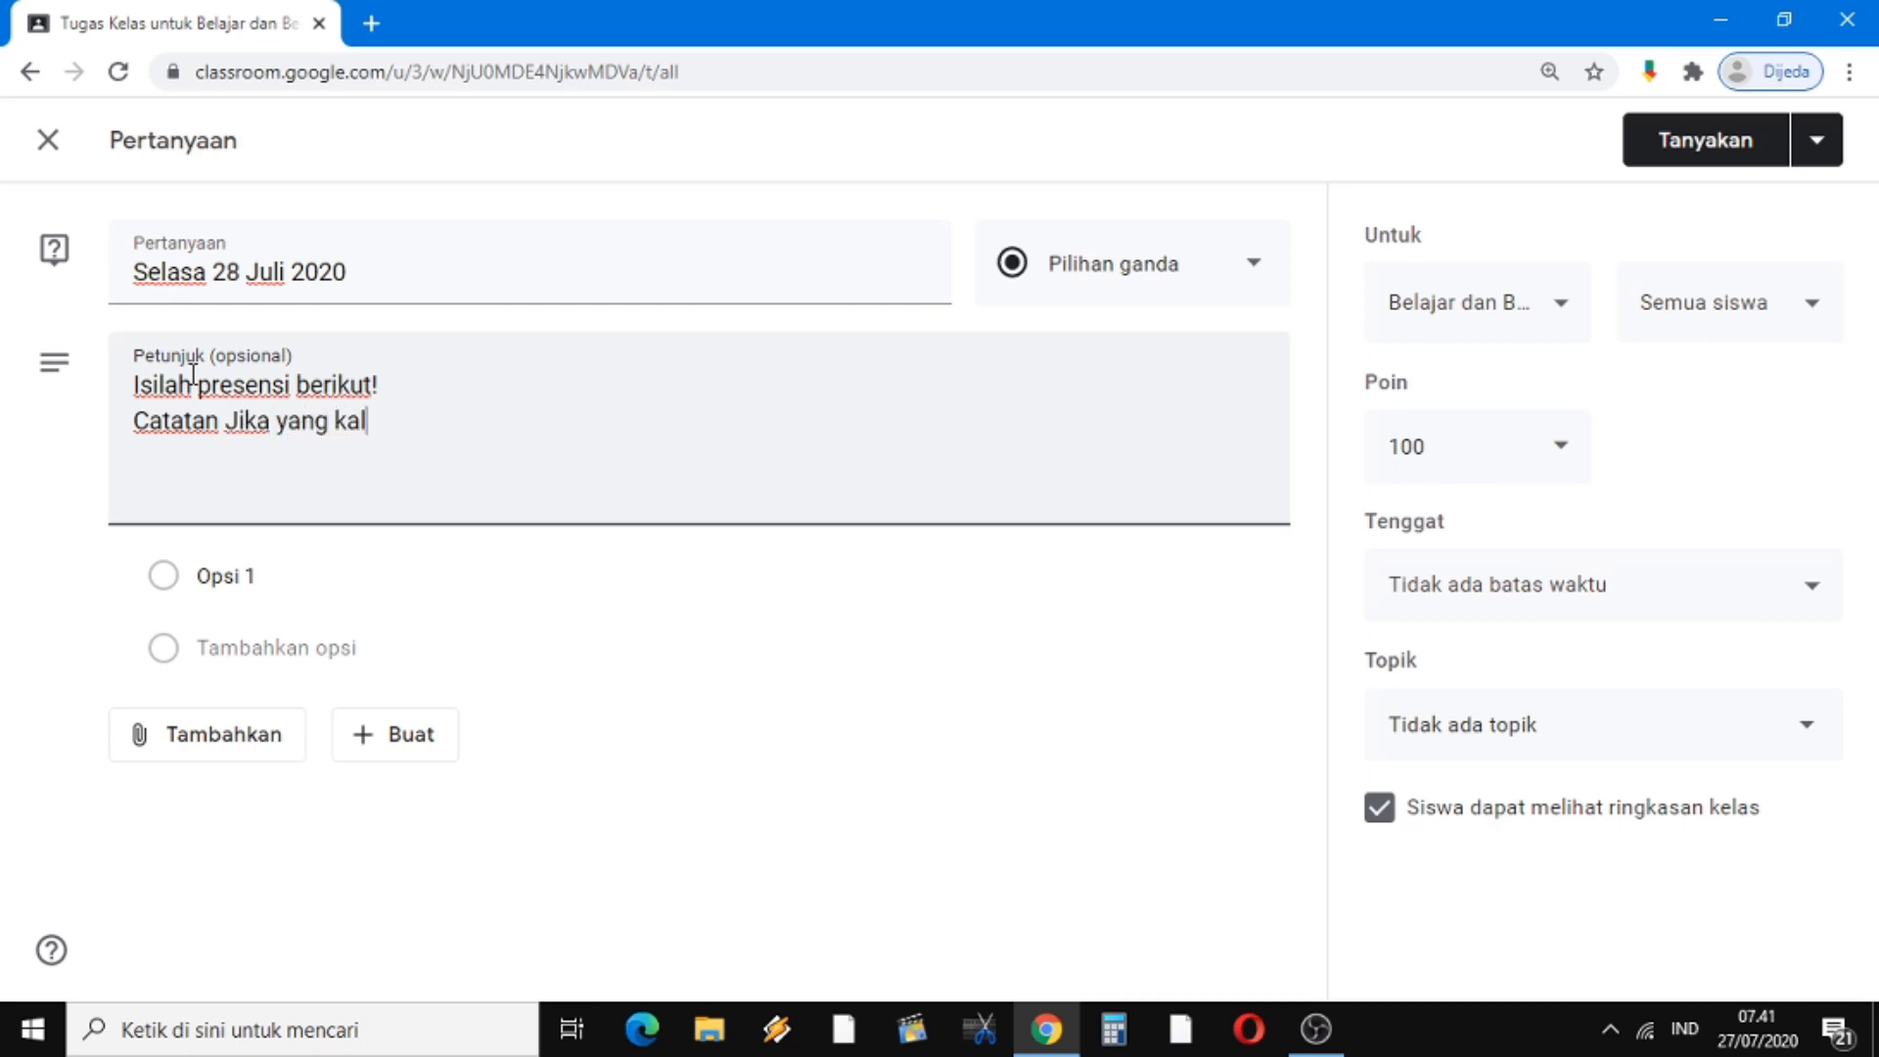
type("ian pilih")
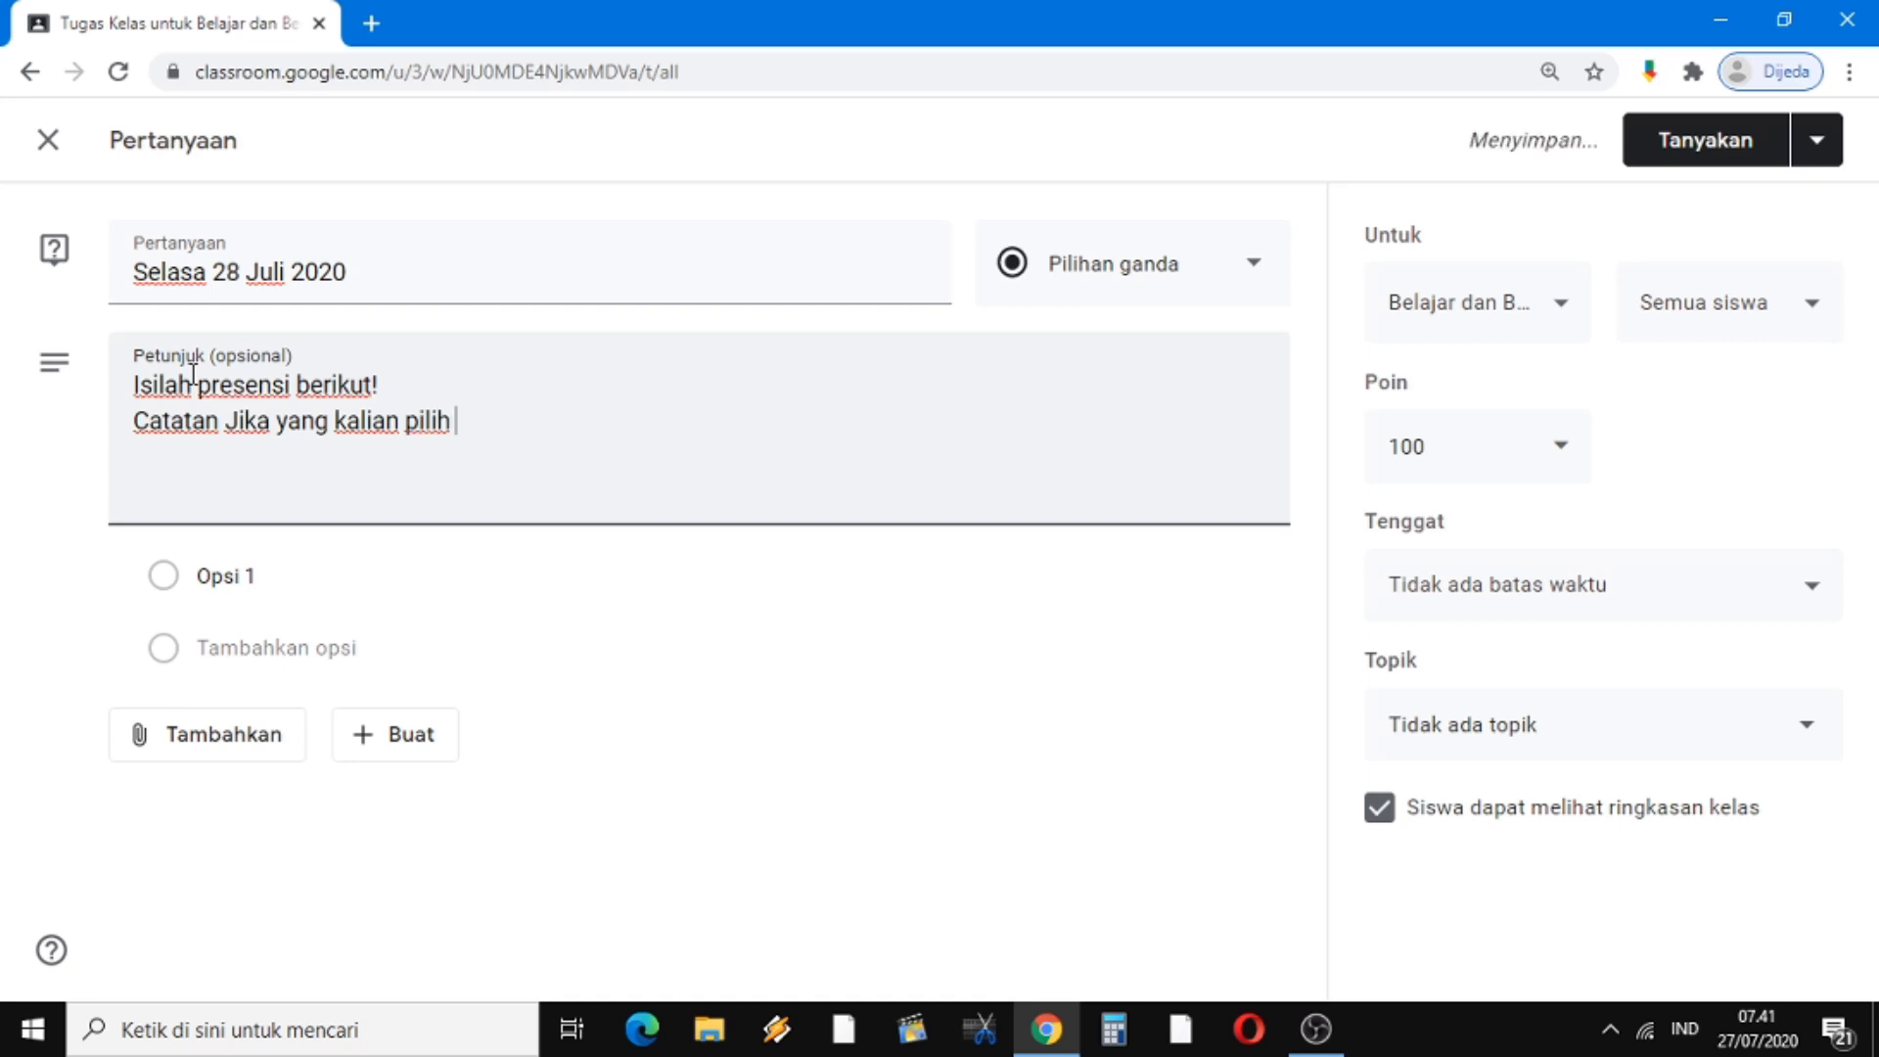
type(" \"saki")
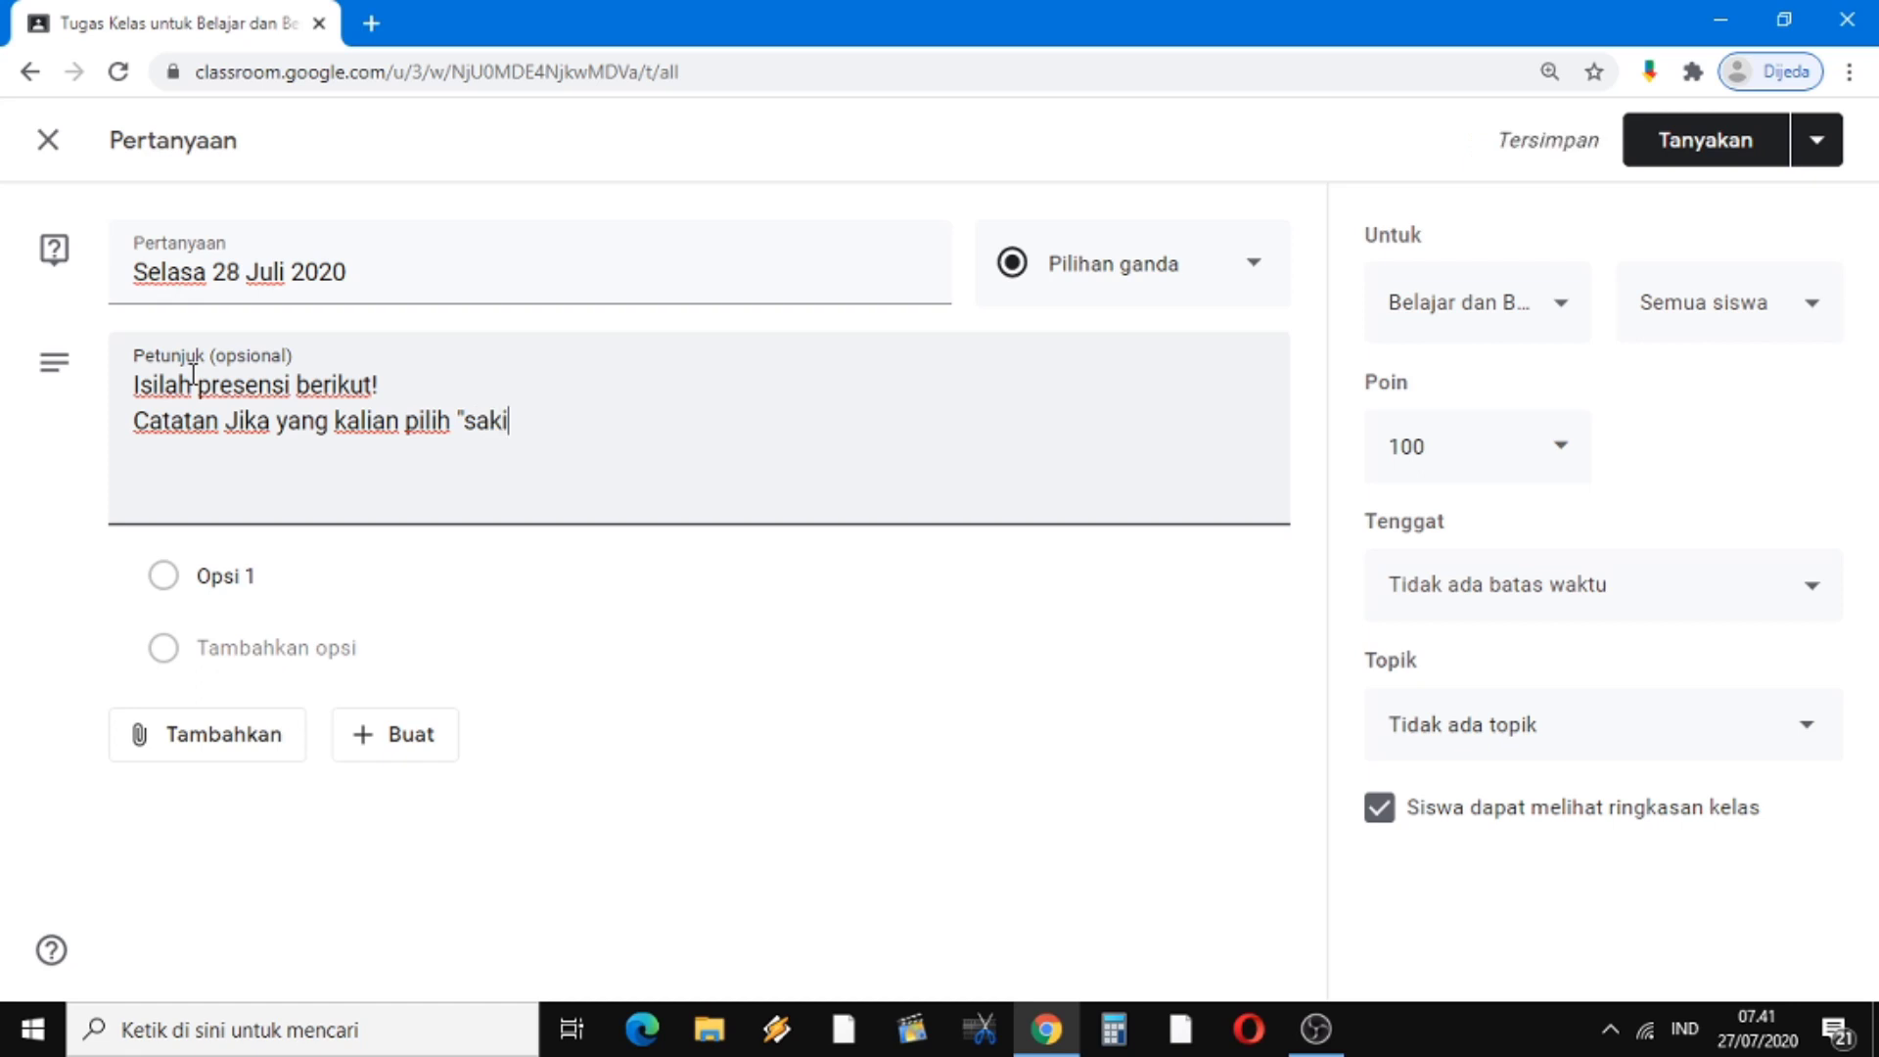
type("t\" ma")
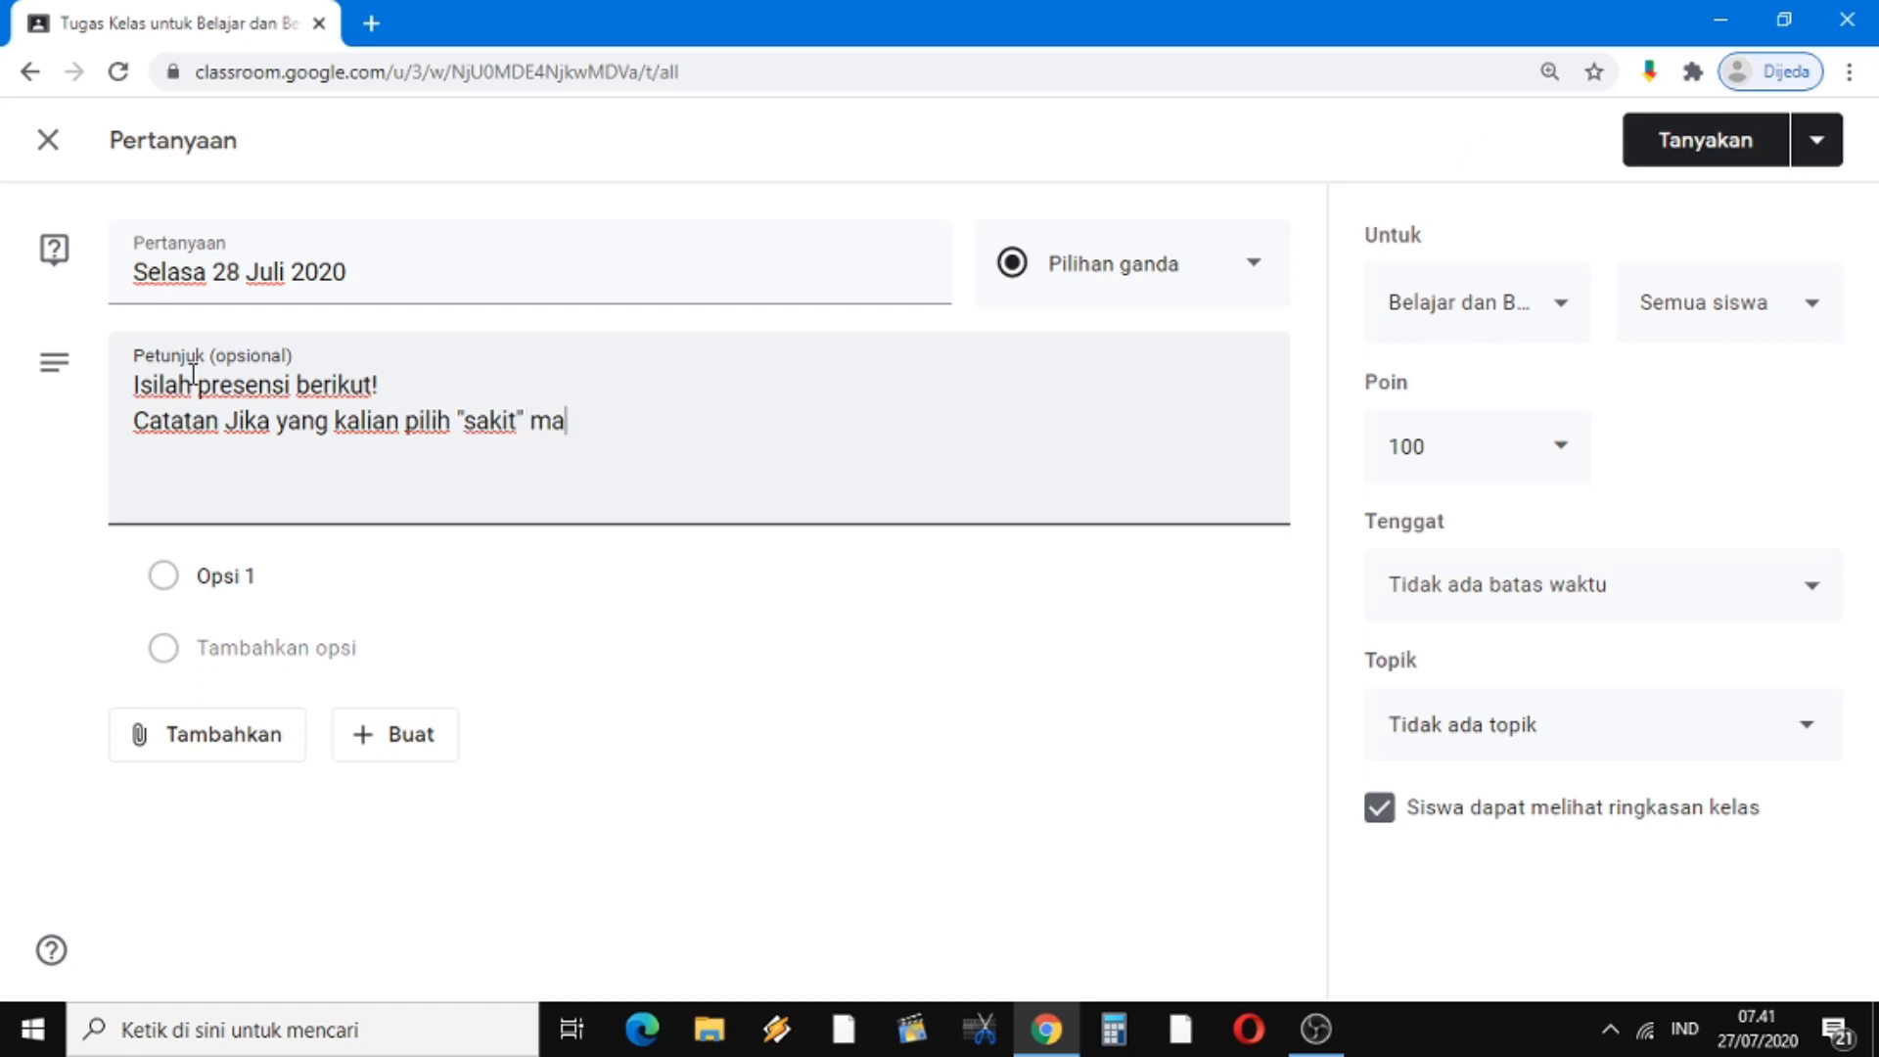
type("ka pada kolom ")
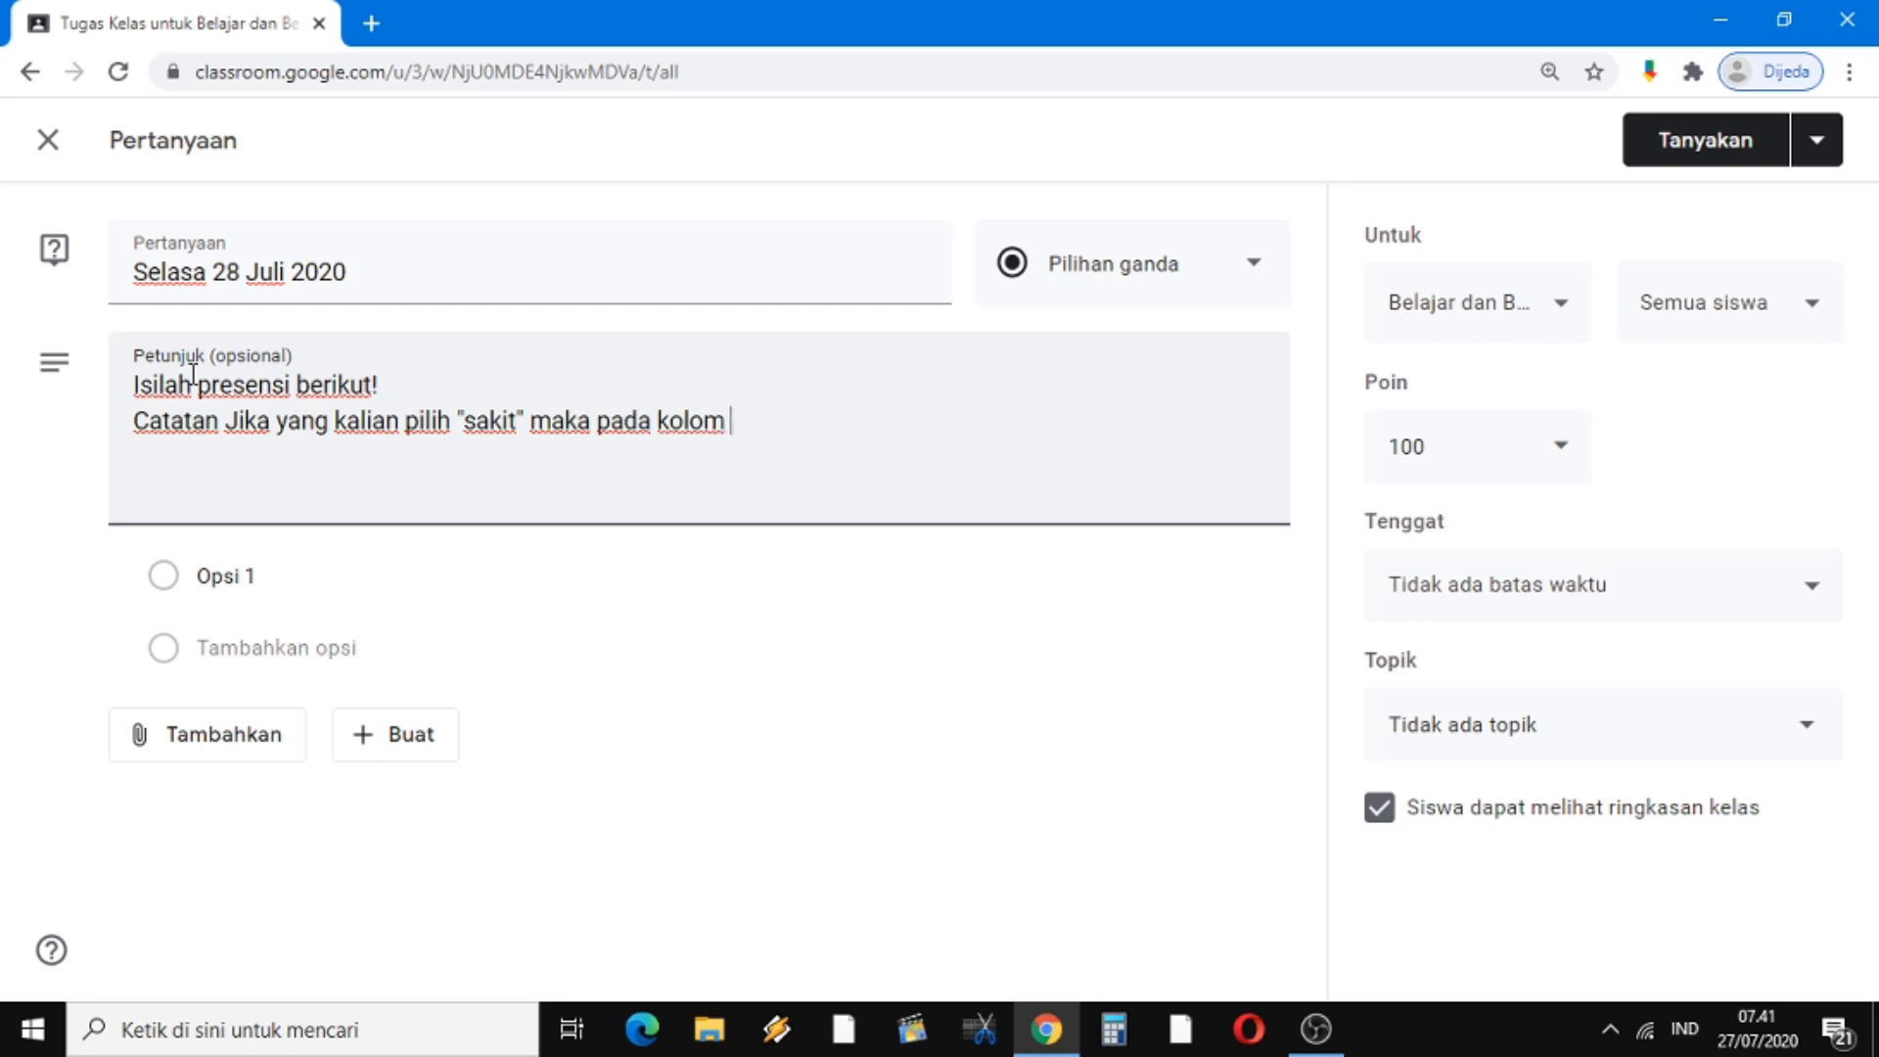
type("komentar")
type(" kalian i")
type("si dengan")
type(" keteran")
type("gan.")
type(" misal")
type("nya")
Break the note after "sakit" so the rest starts on a new line with a capitalized "Maka"
key("Left")
key("Left")
key("Left")
key("Left")
key("Left")
key("Left")
key("Left")
key("Left")
key("Left")
key("Left")
key("Left")
key("Left")
key("Left")
key("Left")
key("Left")
key("Left")
key("Left")
key("Left")
key("Left")
key("Left")
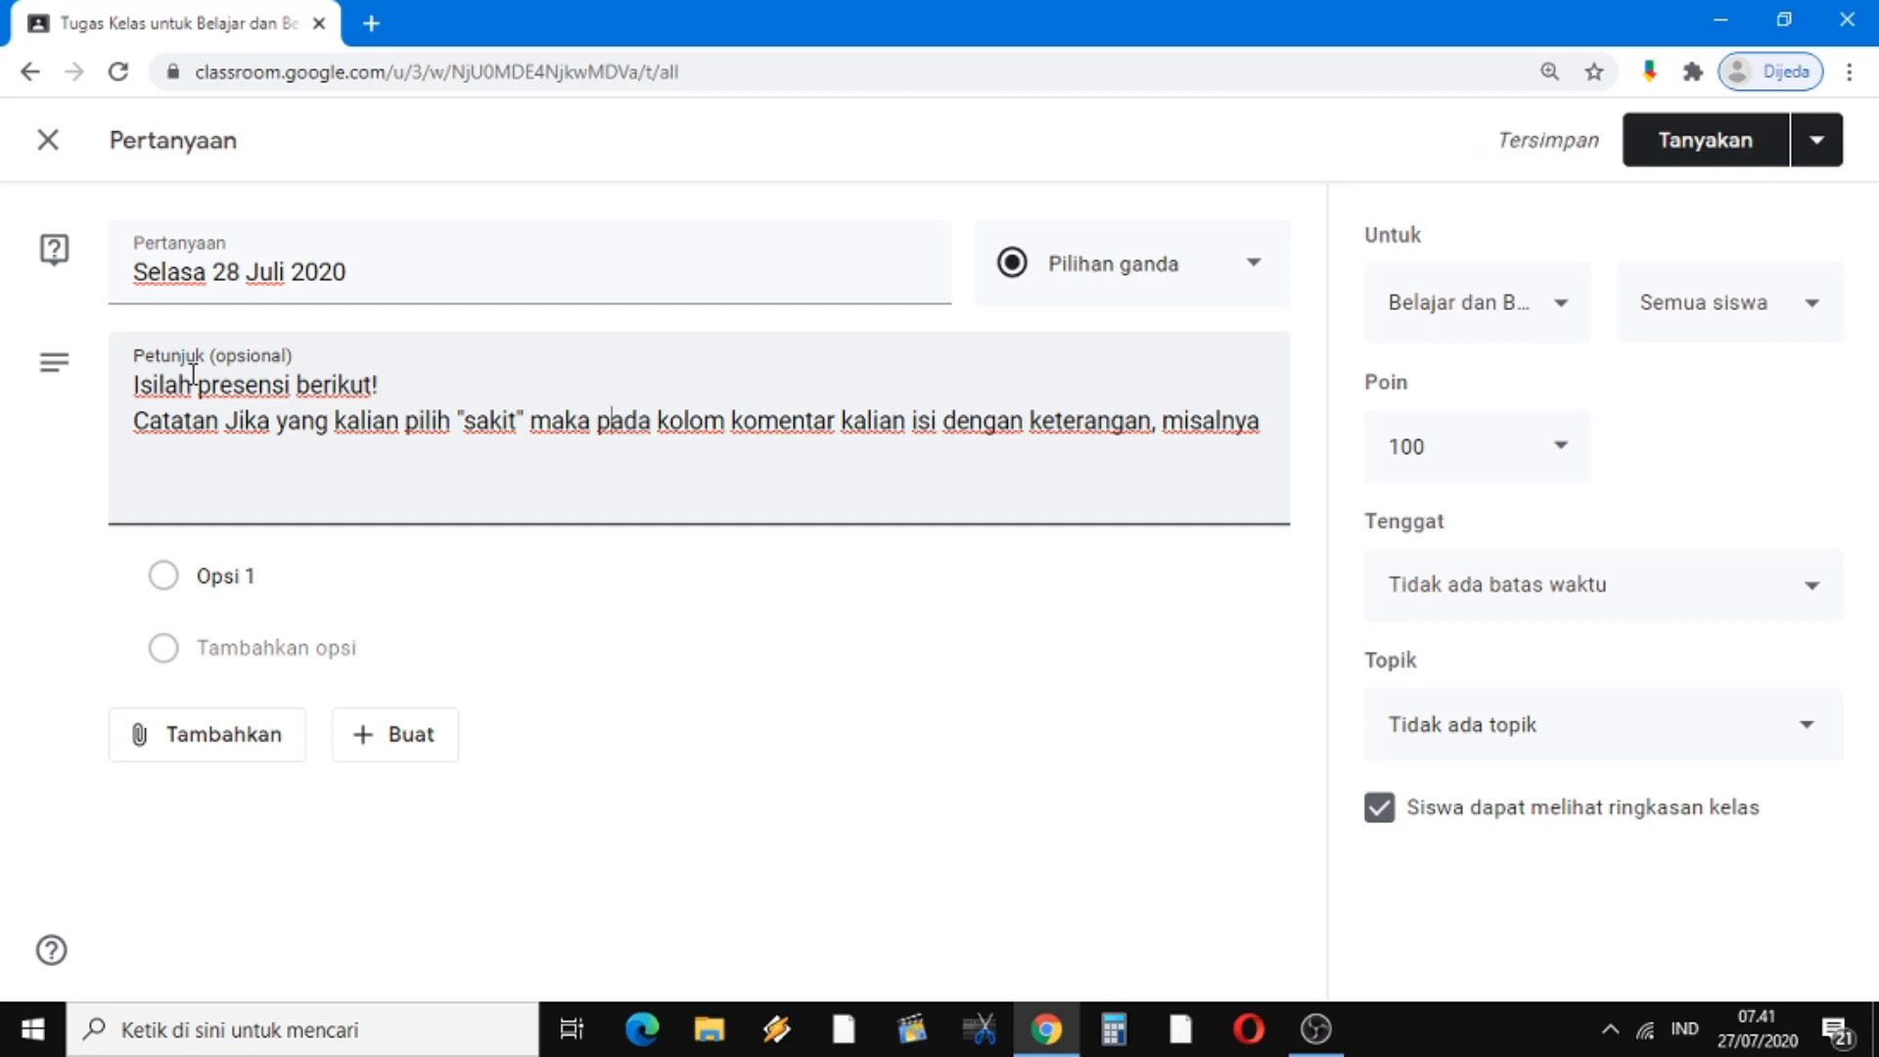
key("Left")
key("Left")
key("Left")
key("Return")
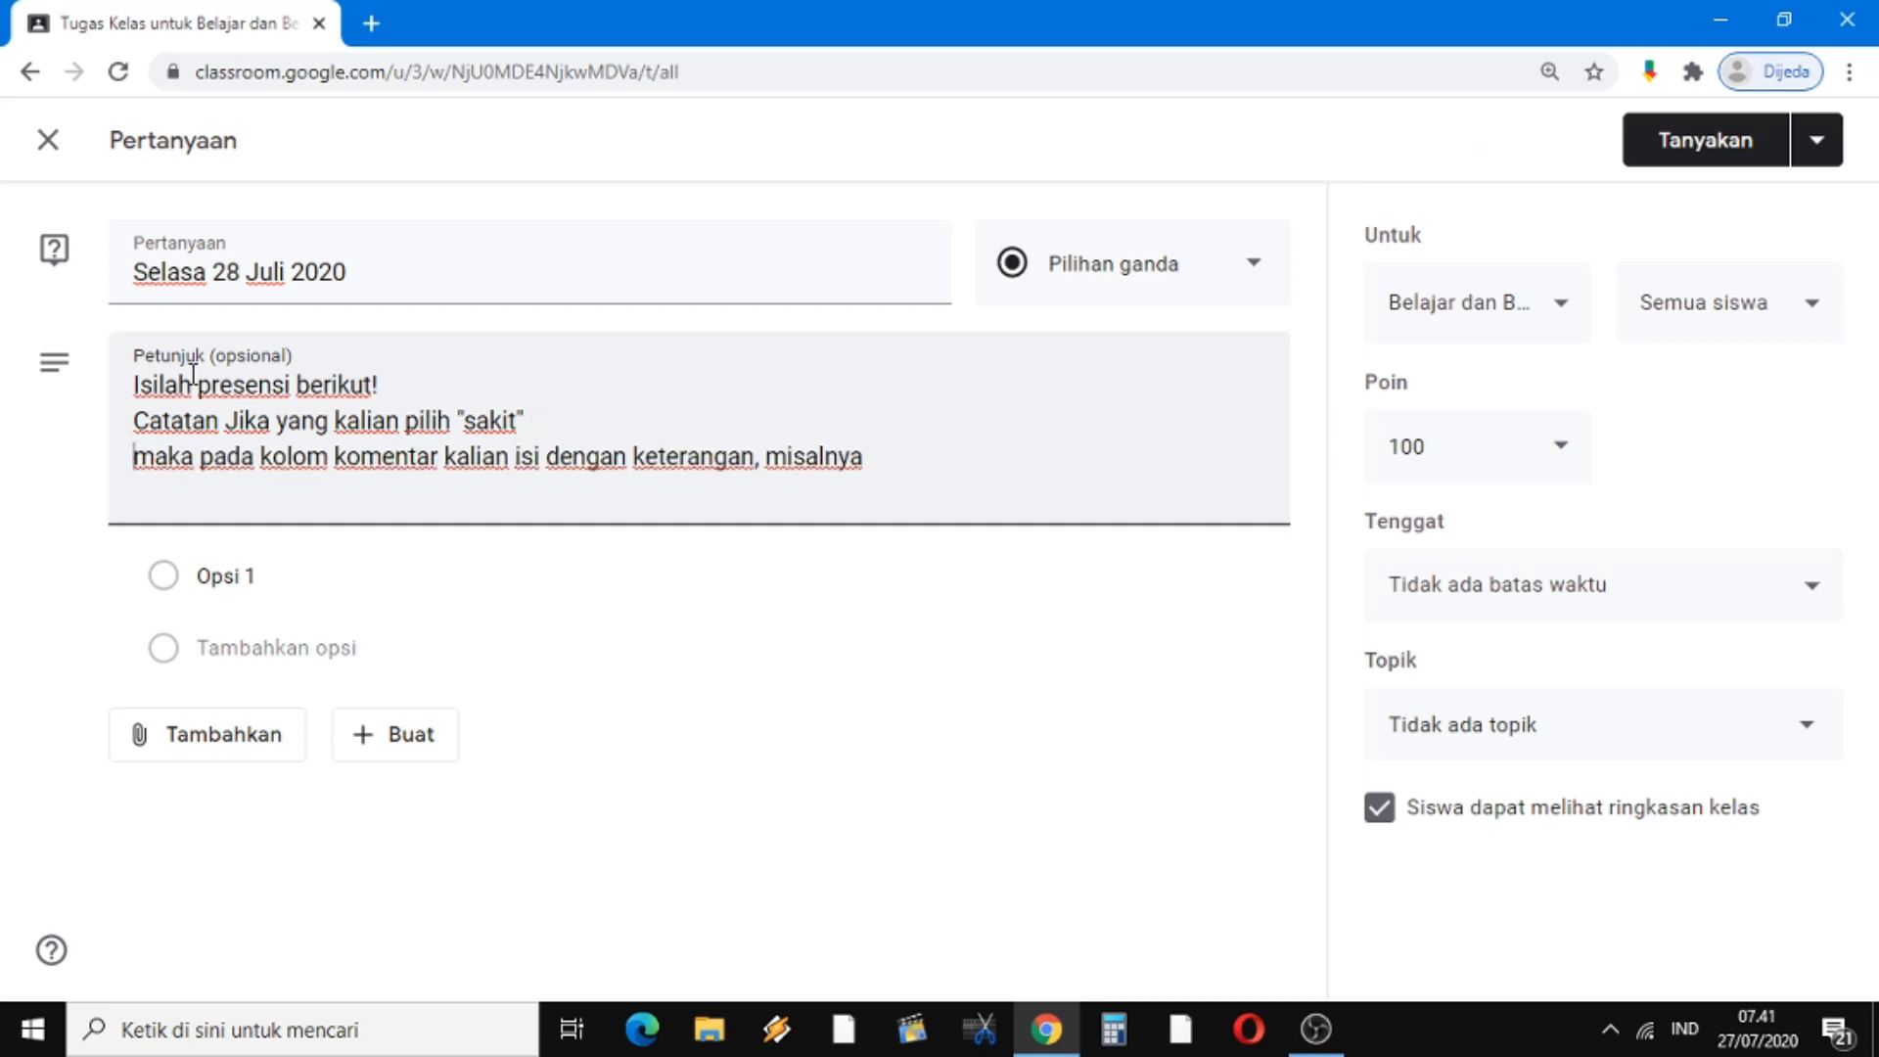
key("Delete")
type("M")
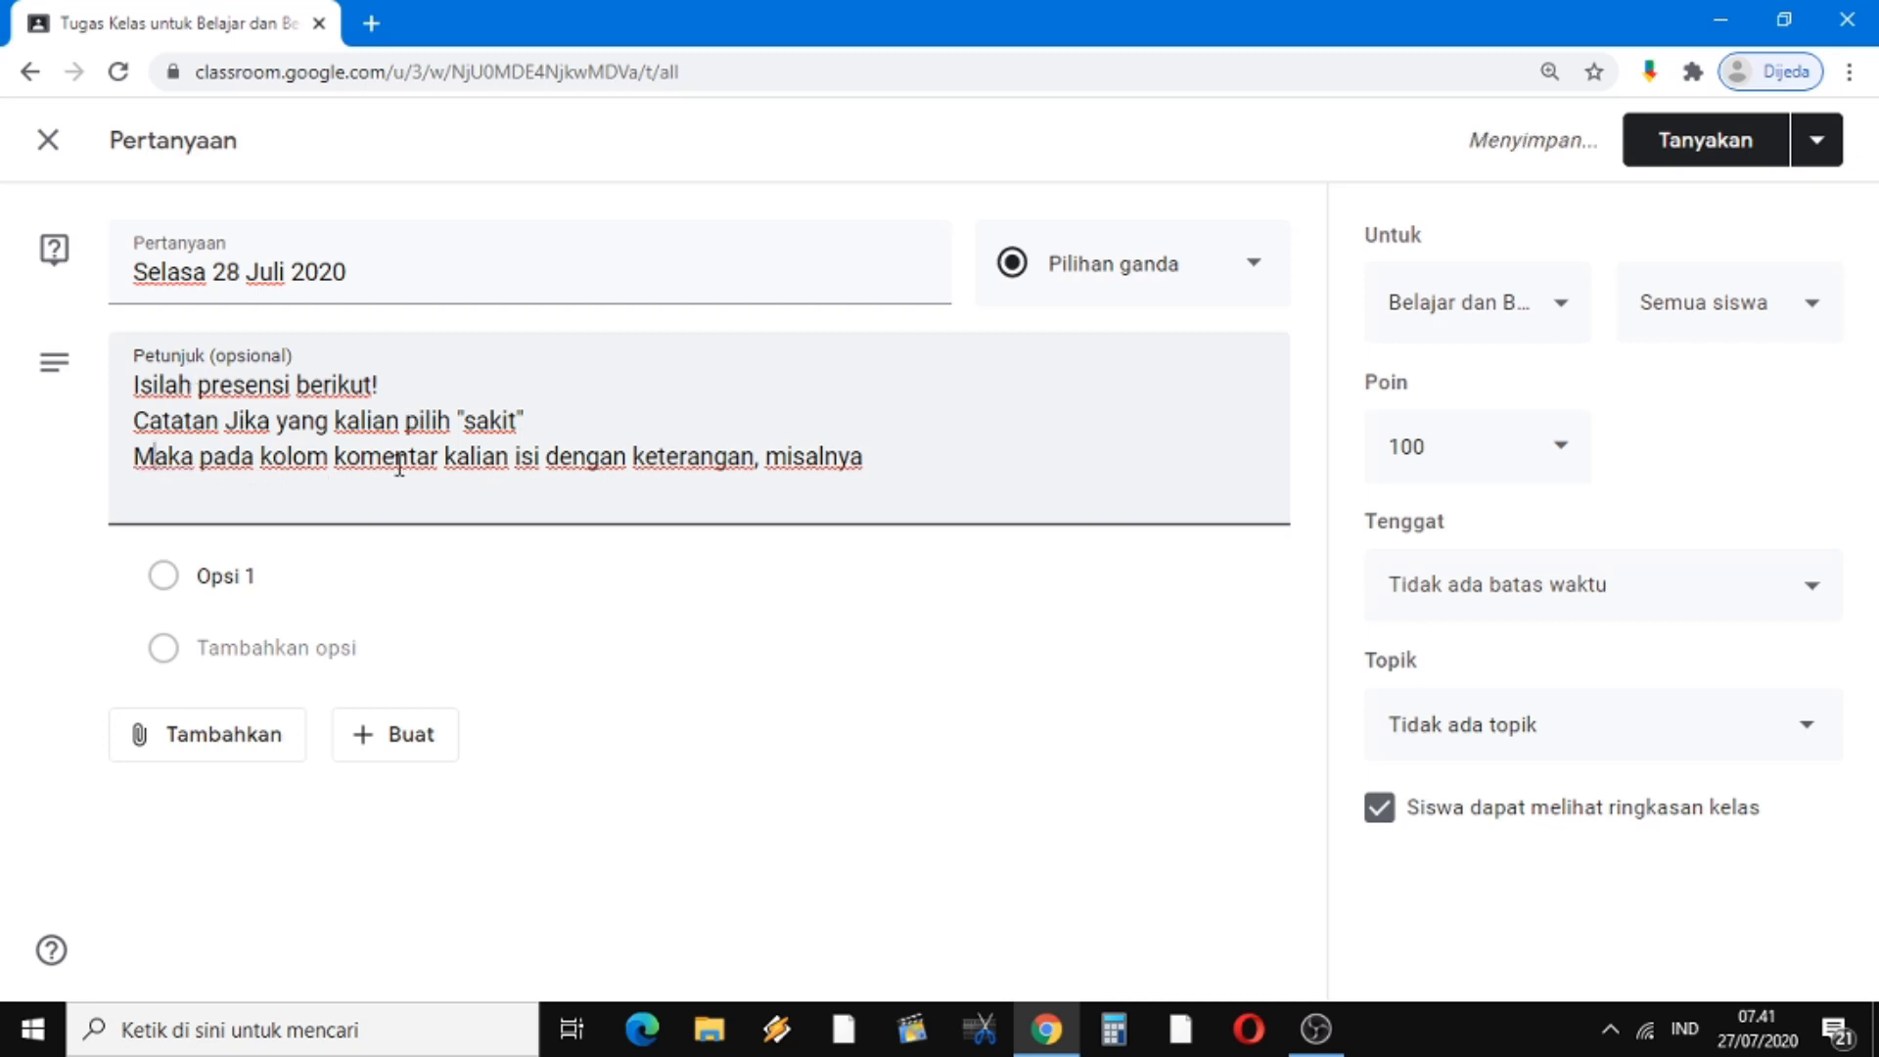
Move the word "misalnya" onto its own line in the instructions and capitalize it as "Misalnya"
left_click(762, 457)
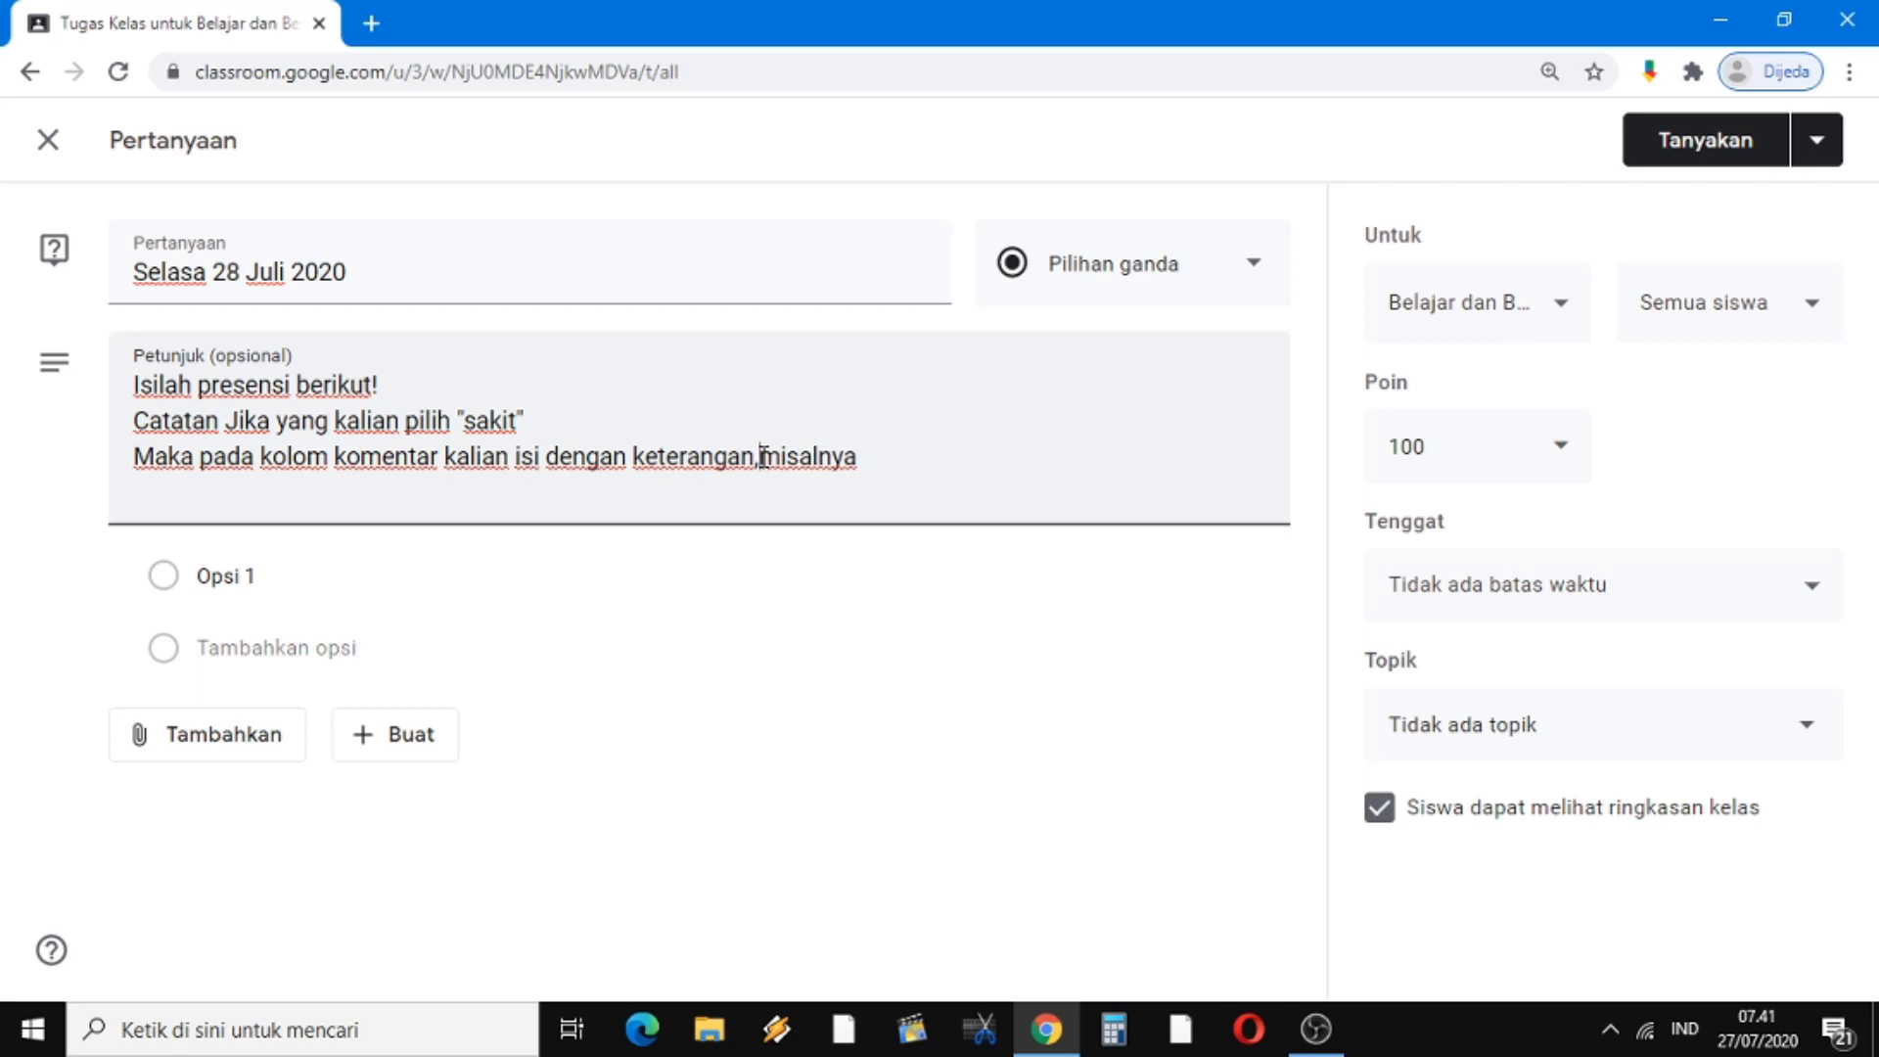
key("Return")
type("M")
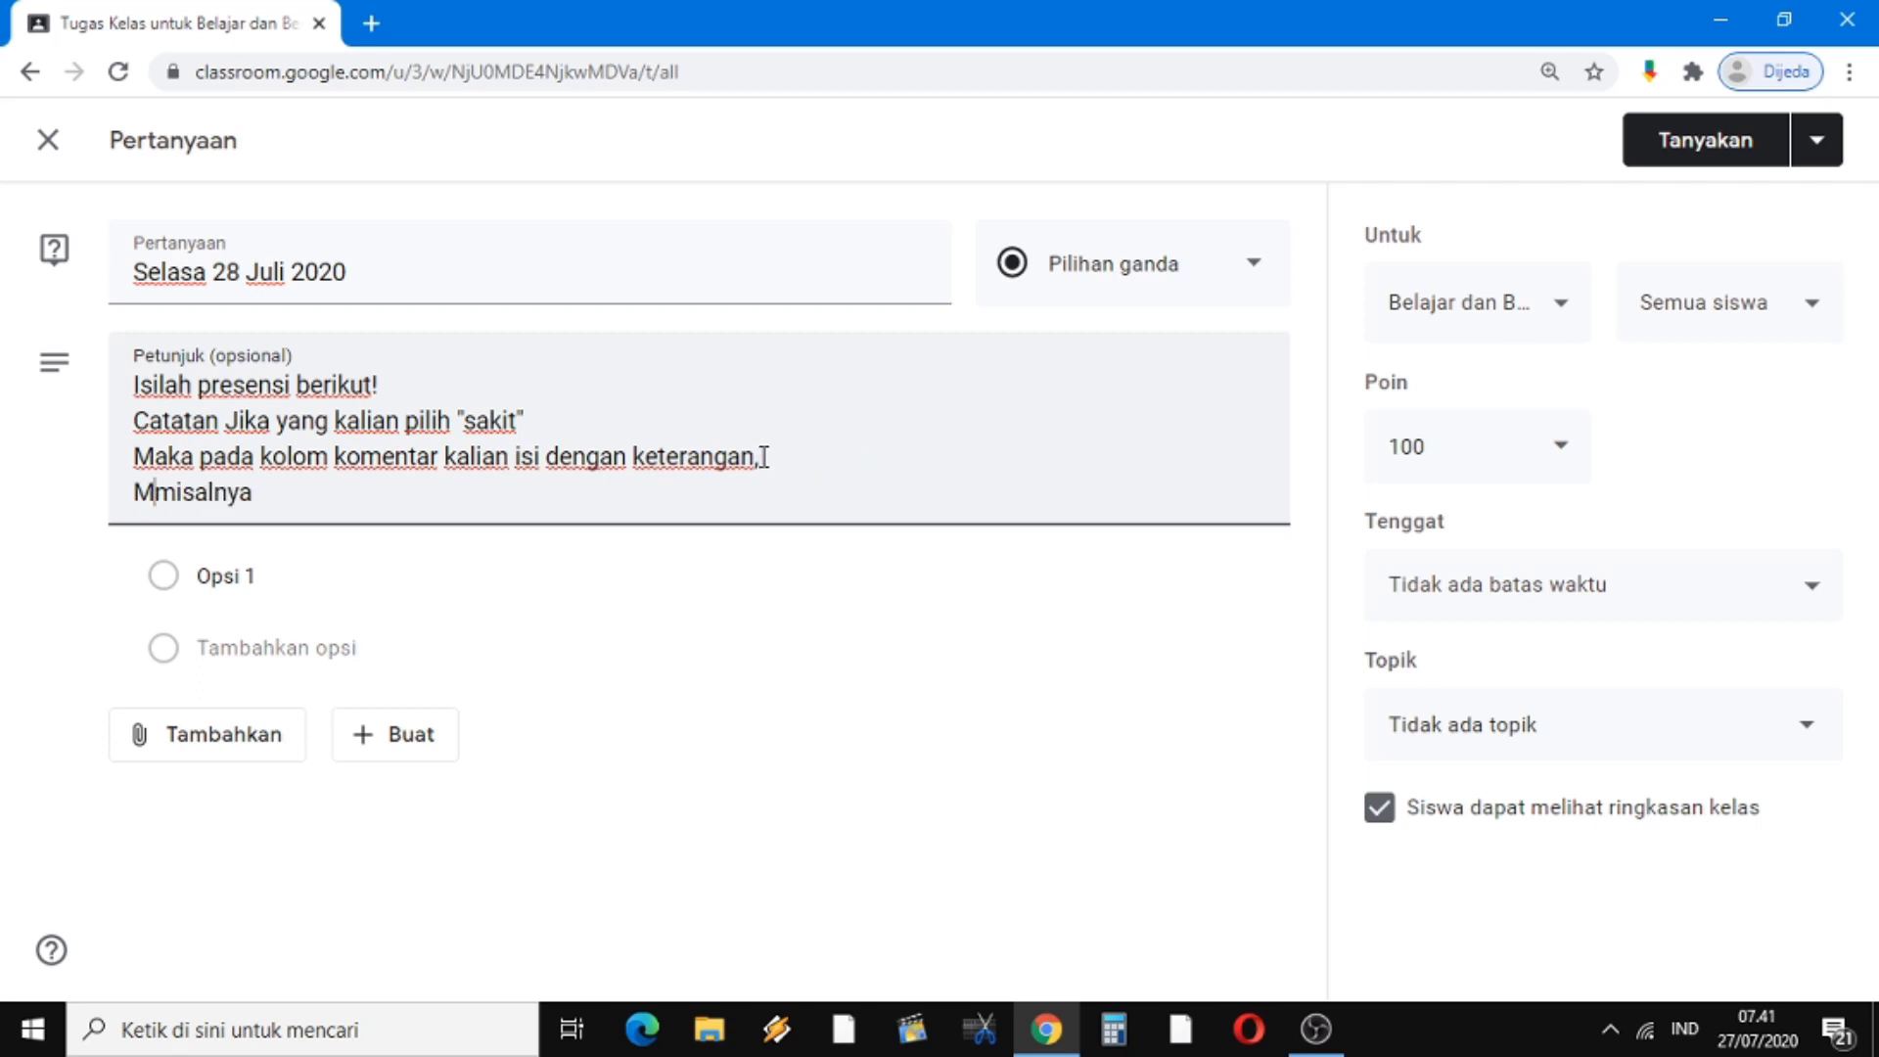
key("Delete")
Complete the last instruction line so it reads "Misalnya : batuk, panas, dll"
key("Right")
key("Right")
key("Right")
key("Right")
key("Right")
key("Right")
key("Right")
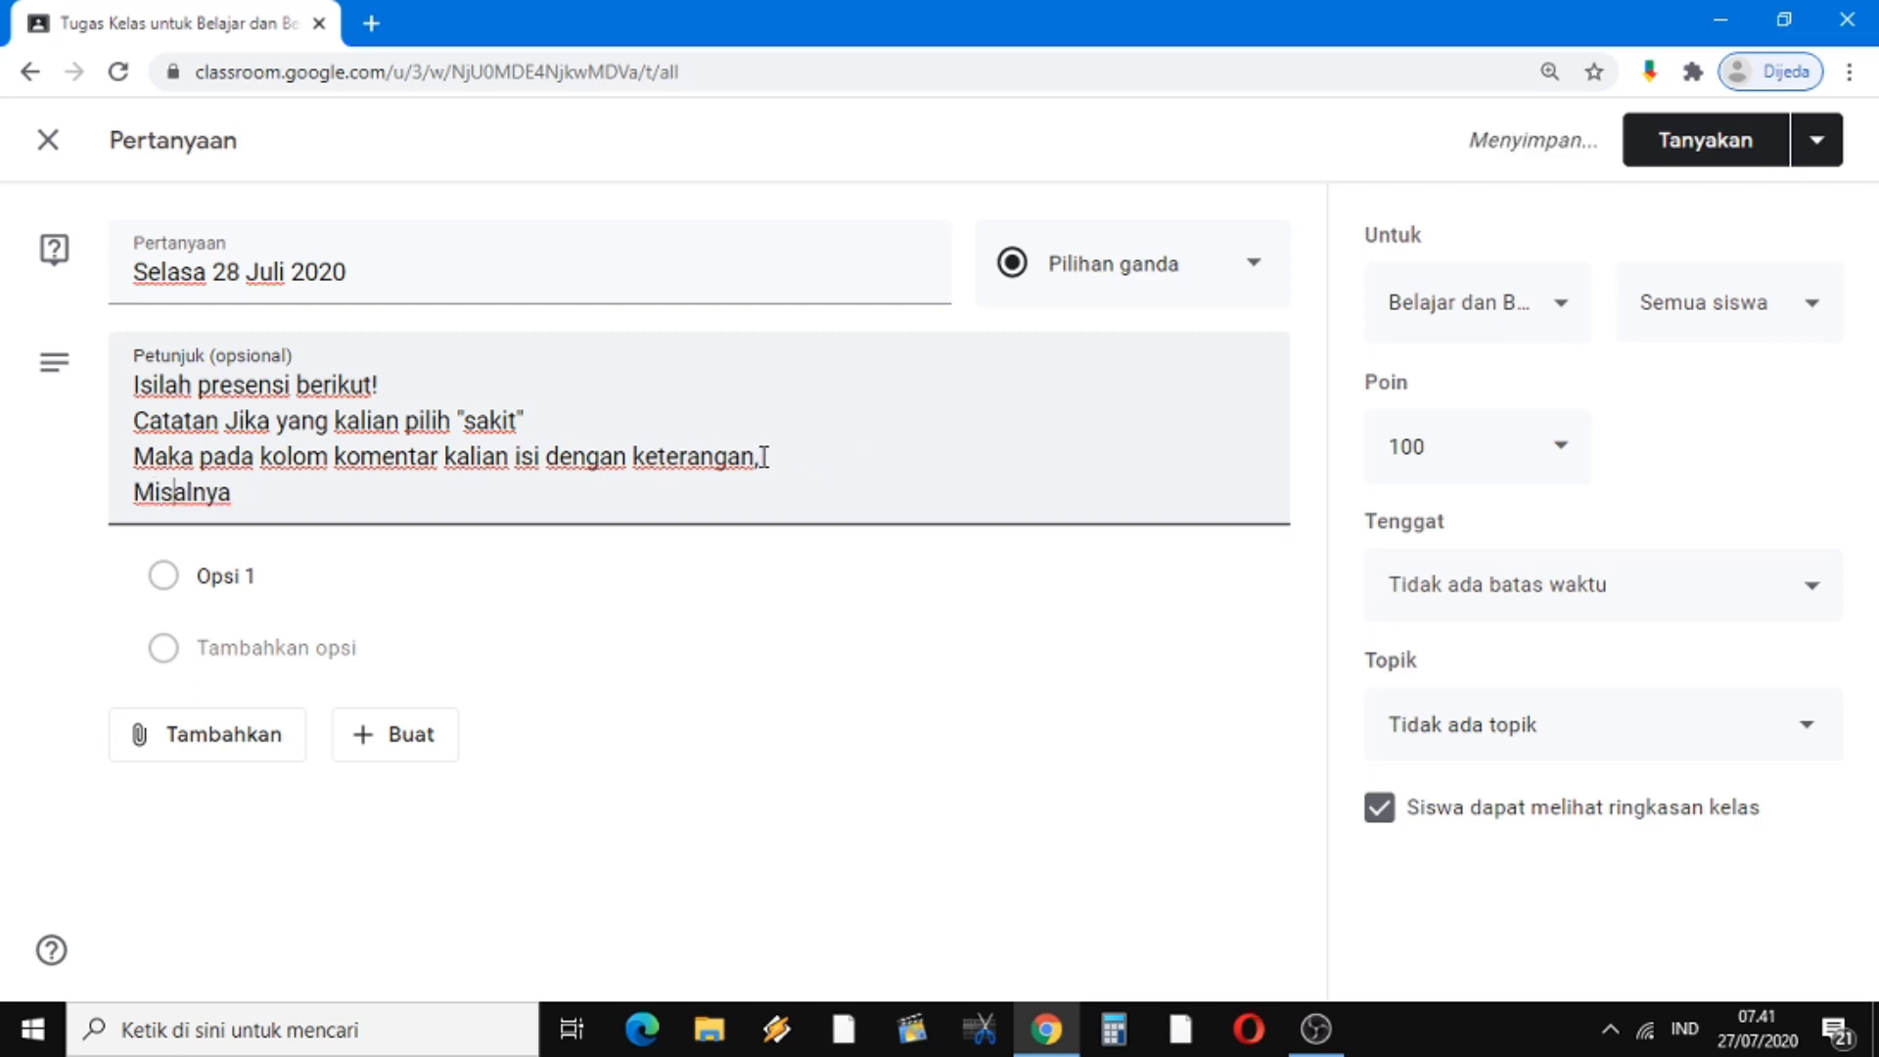
type(": batu")
type("k, ")
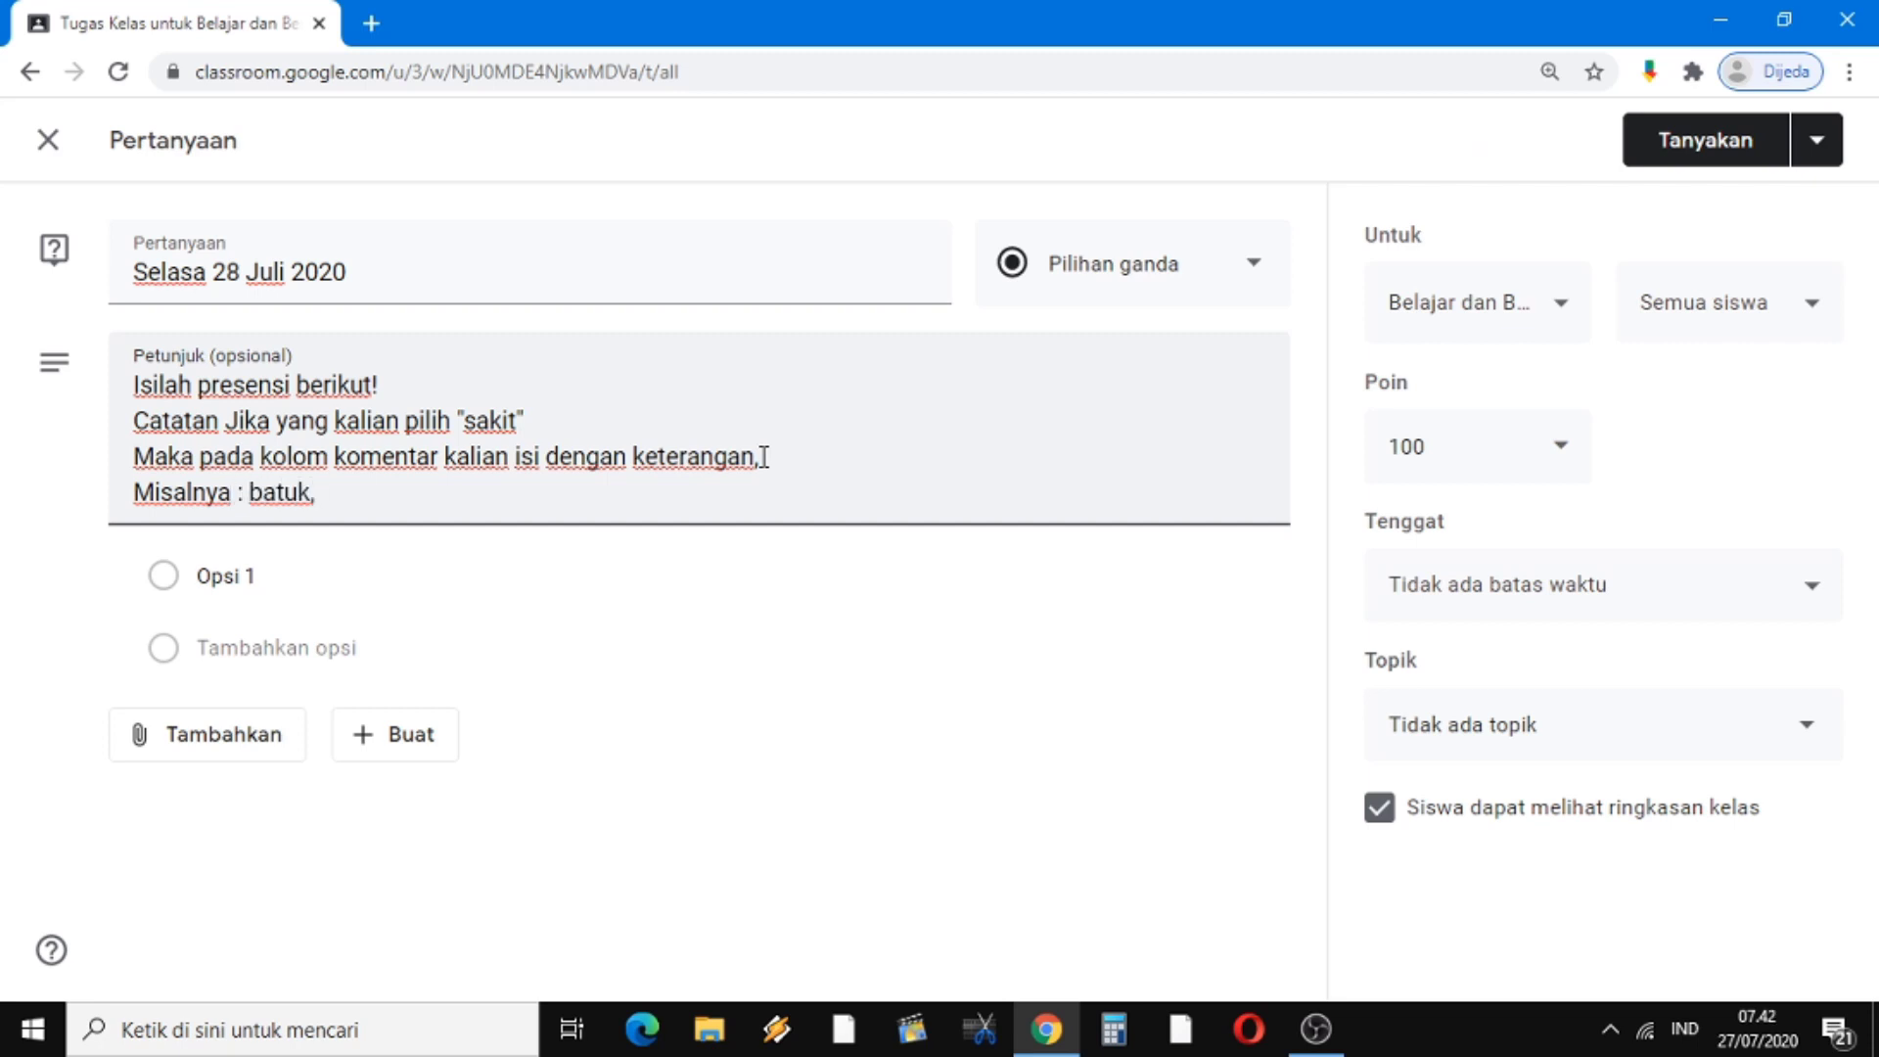
type("panasa")
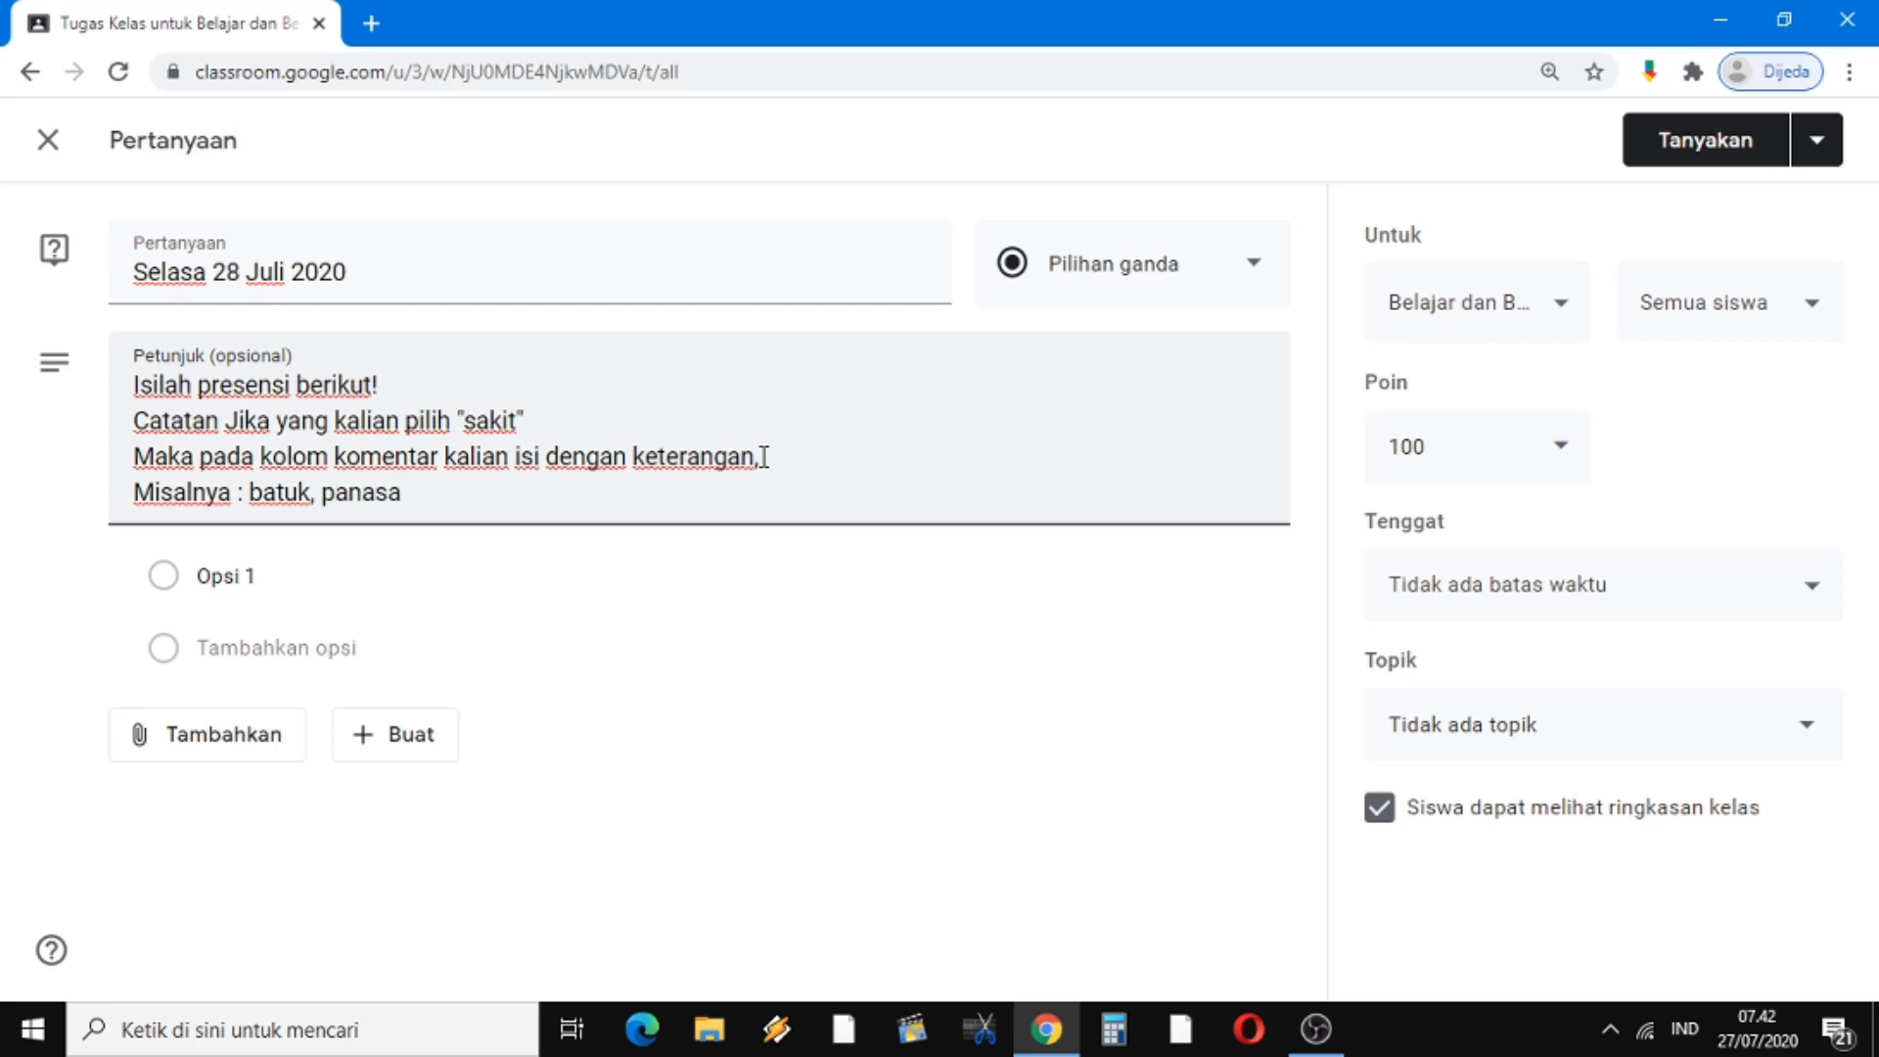
key("BackSpace")
type(", dll")
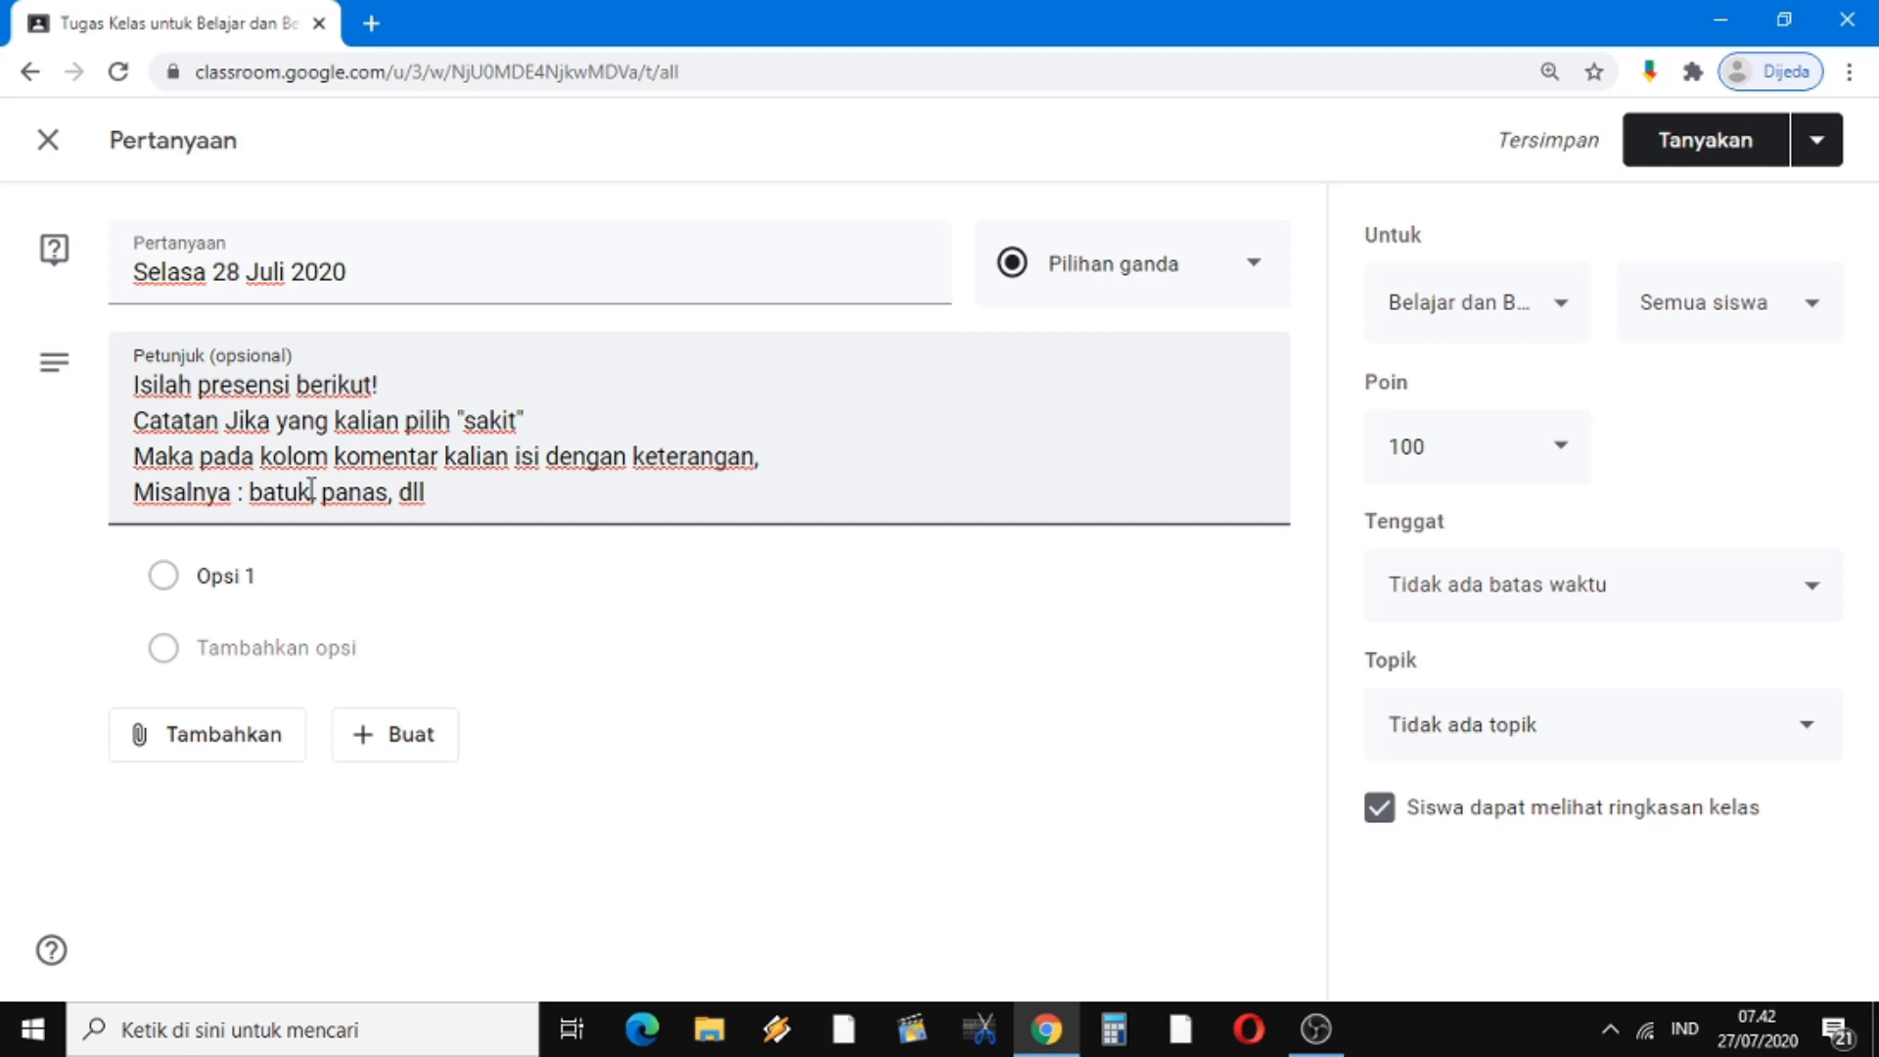
Fill in the three answer options of the question as Hadir, Sakit and Ijin
left_click(237, 576)
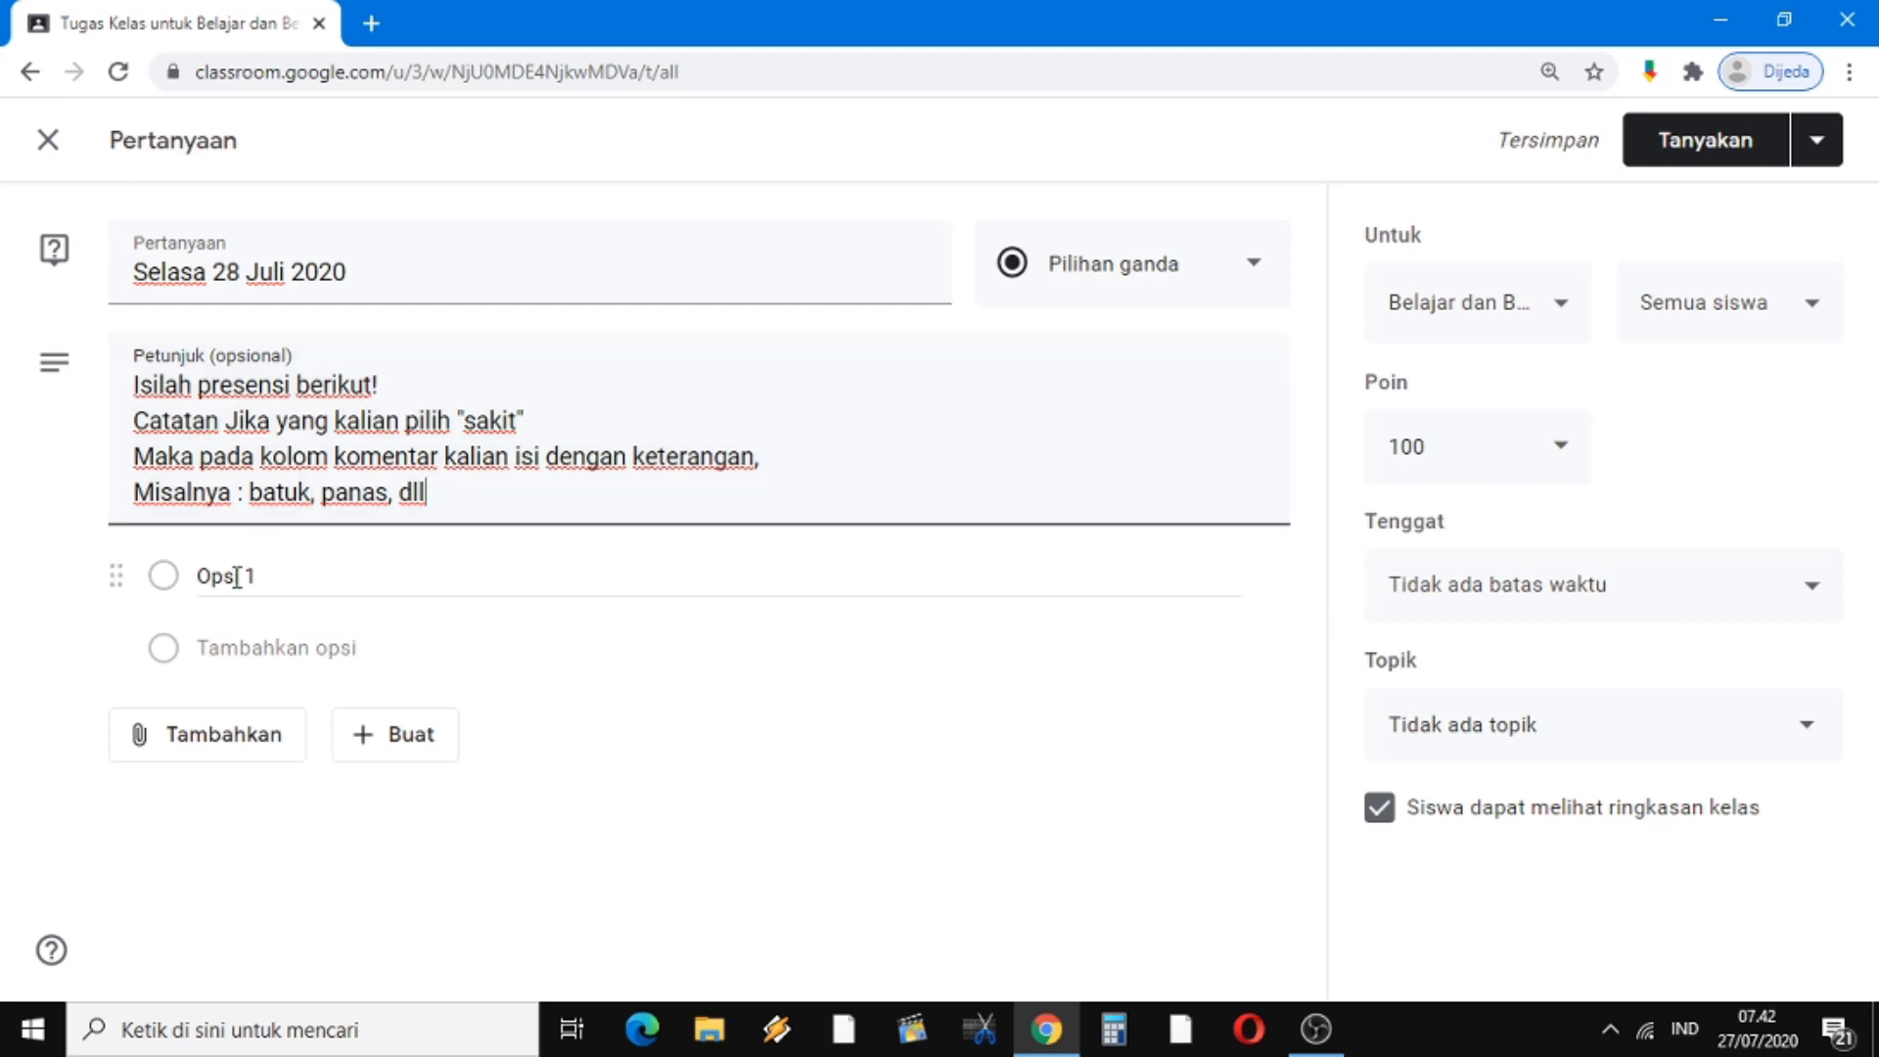
left_click(237, 576)
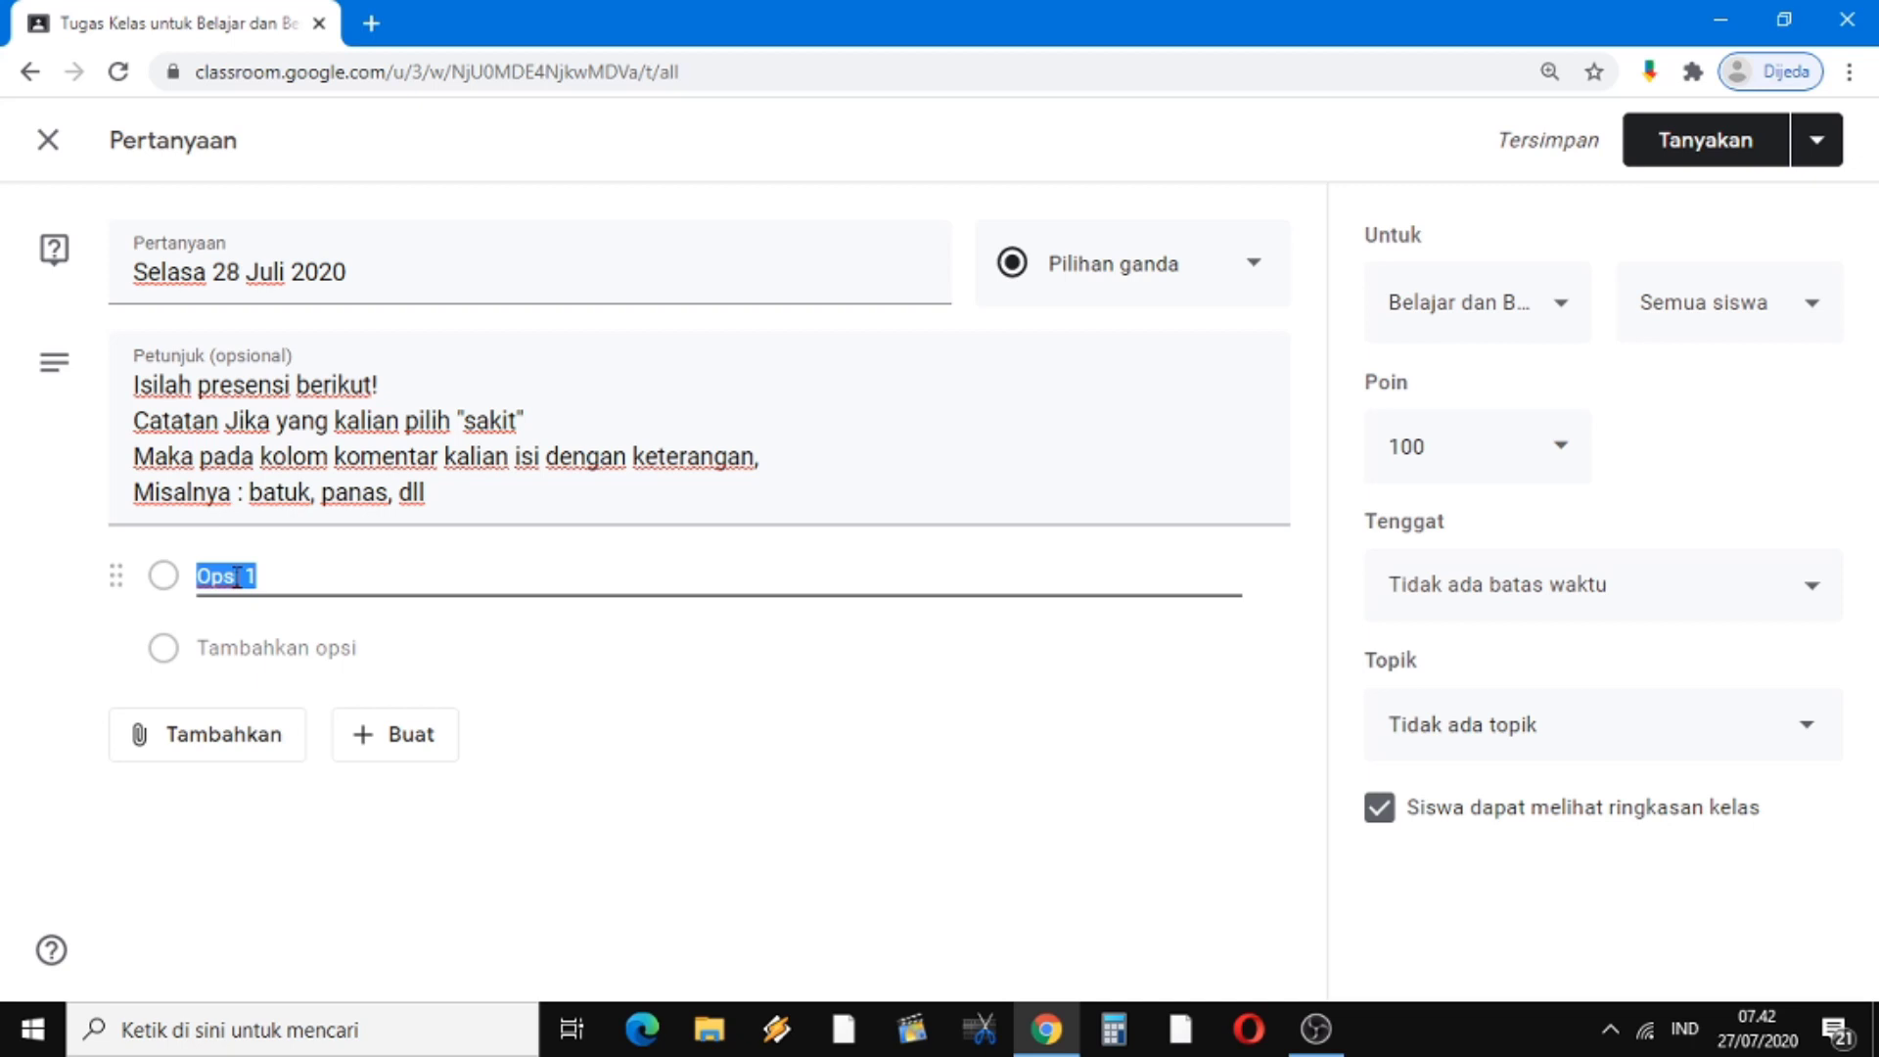
type("H")
key("BackSpace")
type("Hadir")
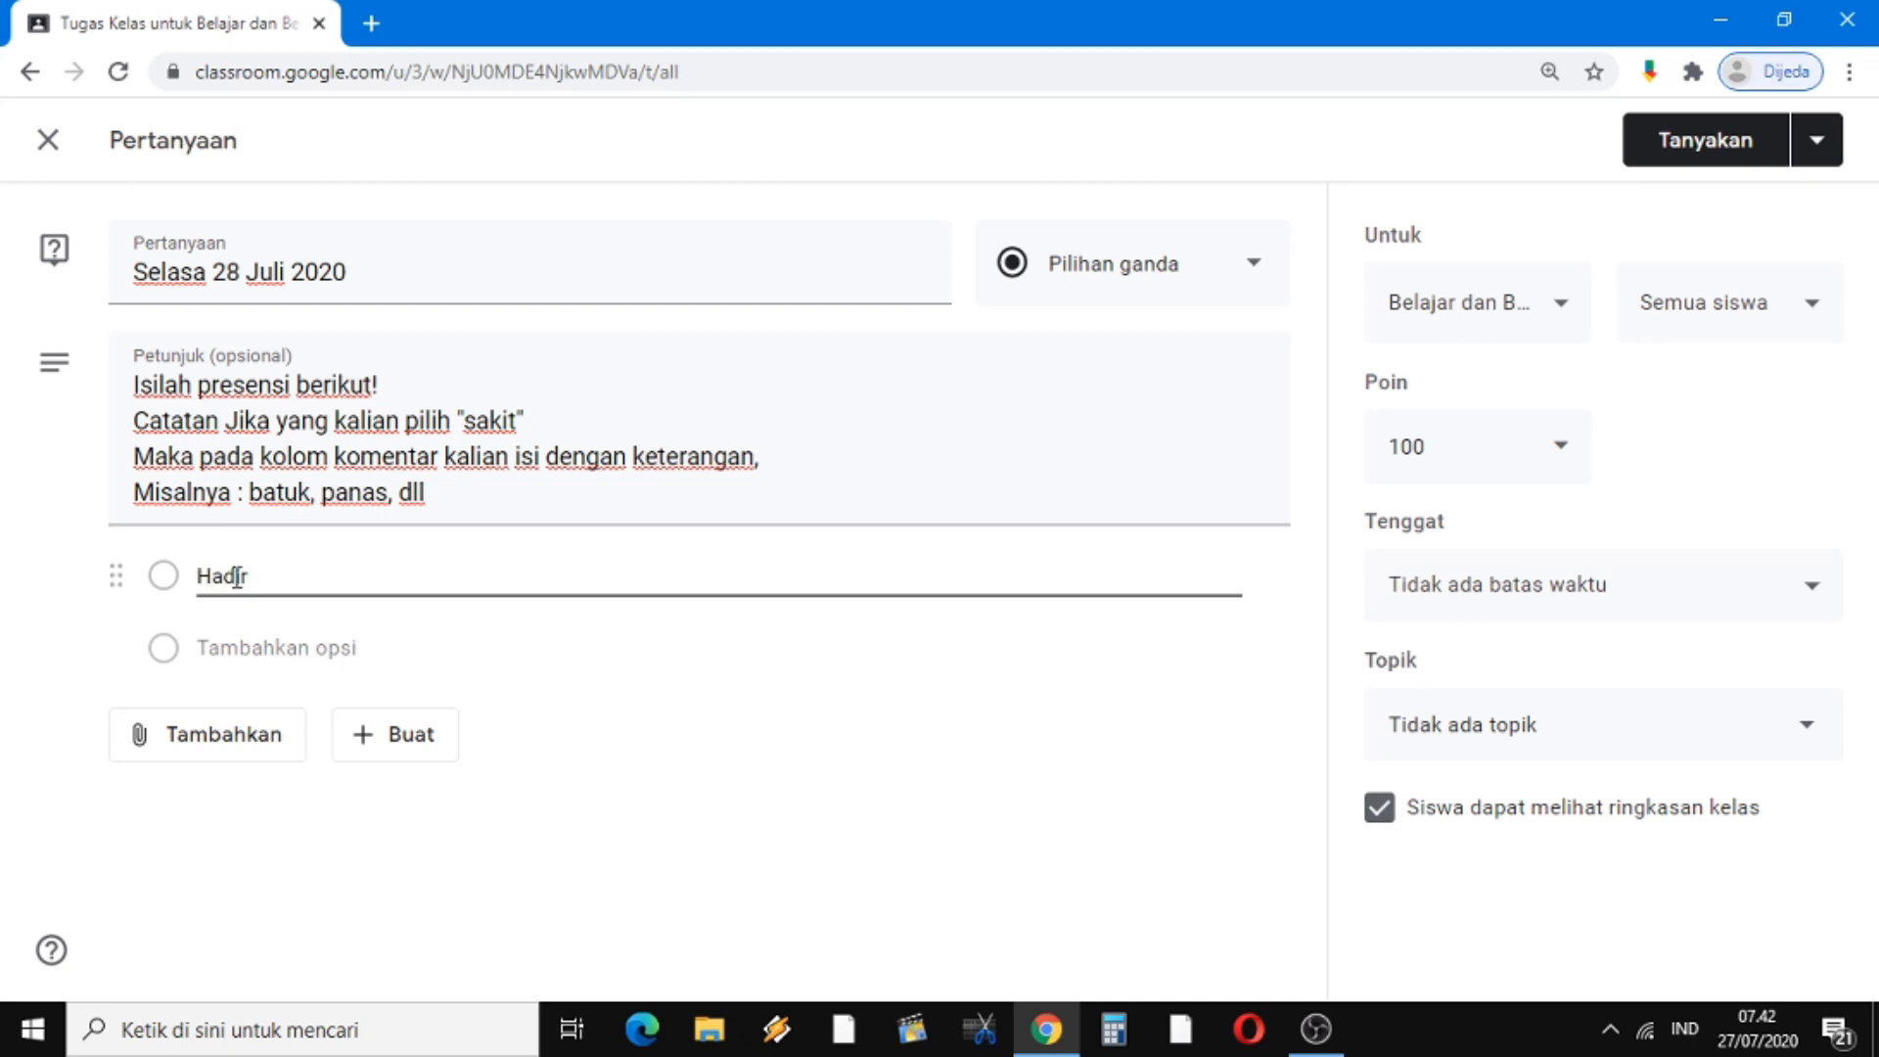
left_click(225, 647)
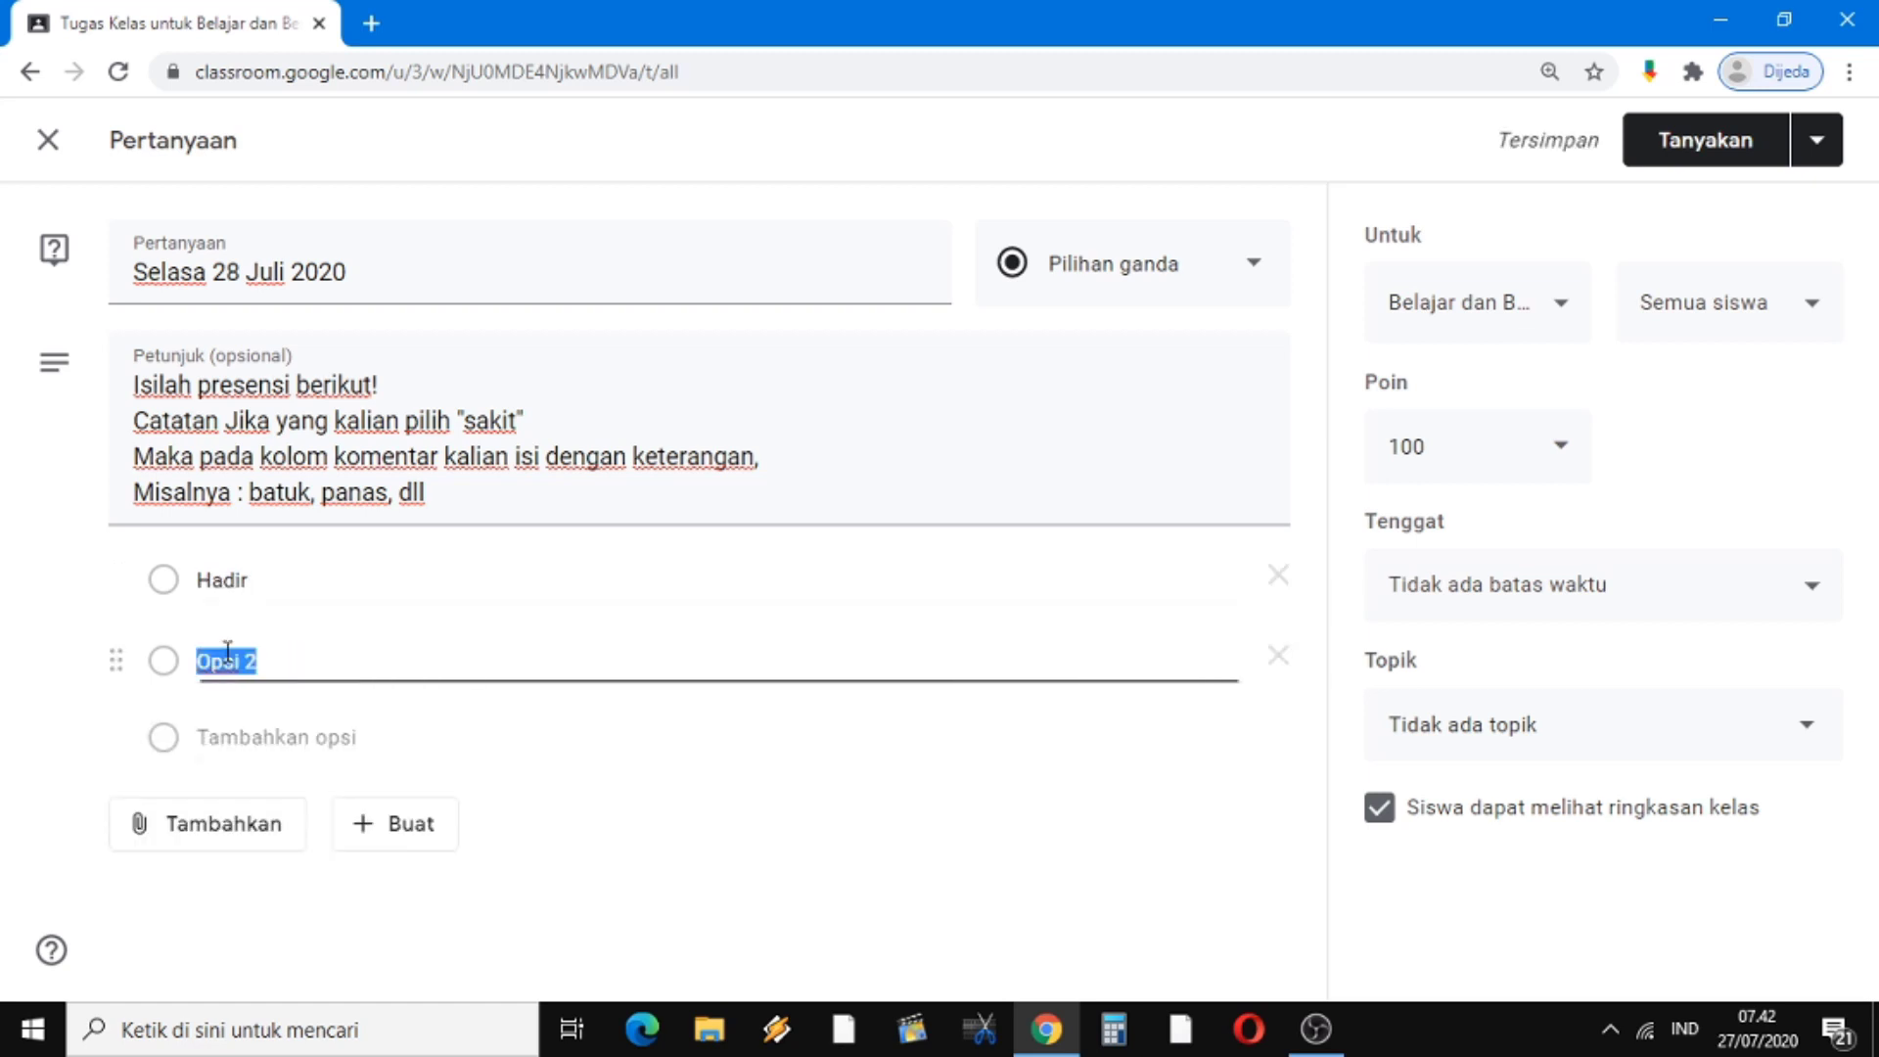
type("Sakit")
left_click(225, 748)
type("Ijin")
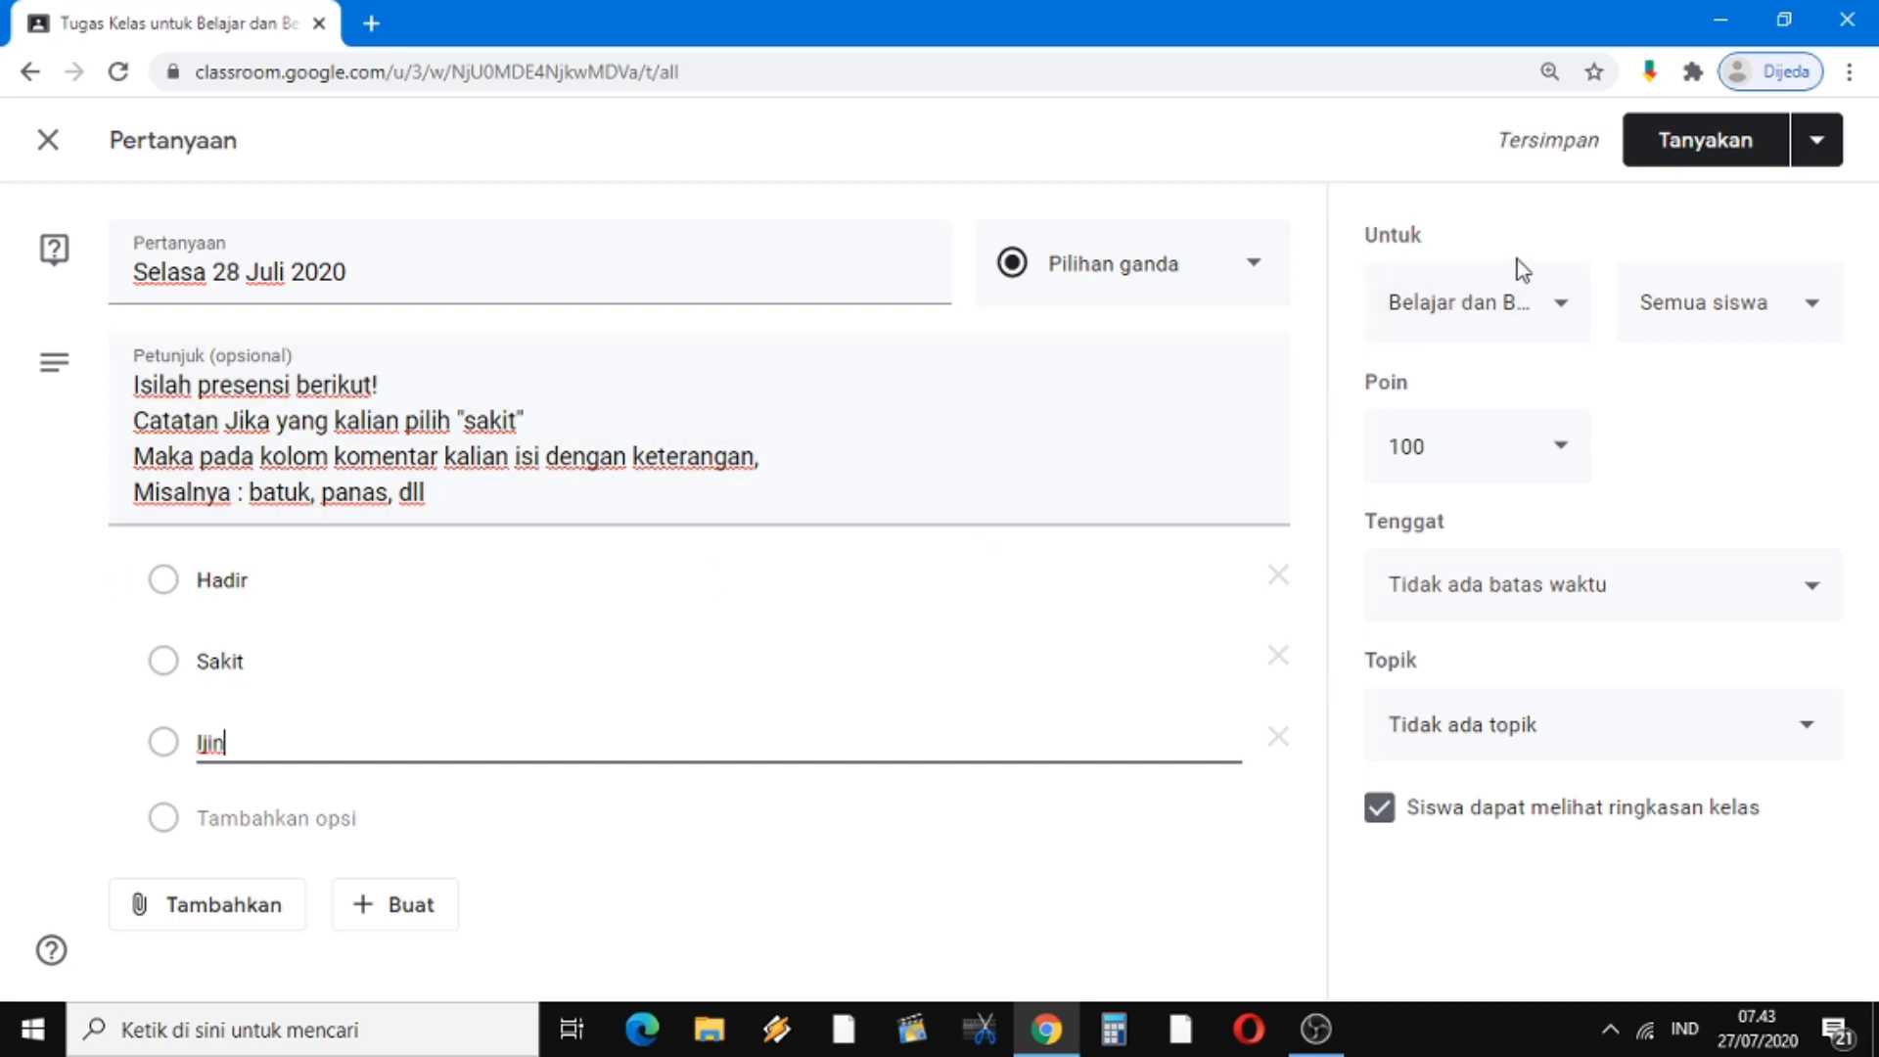
Assign the question also to the classes IXB, Kelas 8A, Kelas 8B and Kelas 8C
left_click(1573, 326)
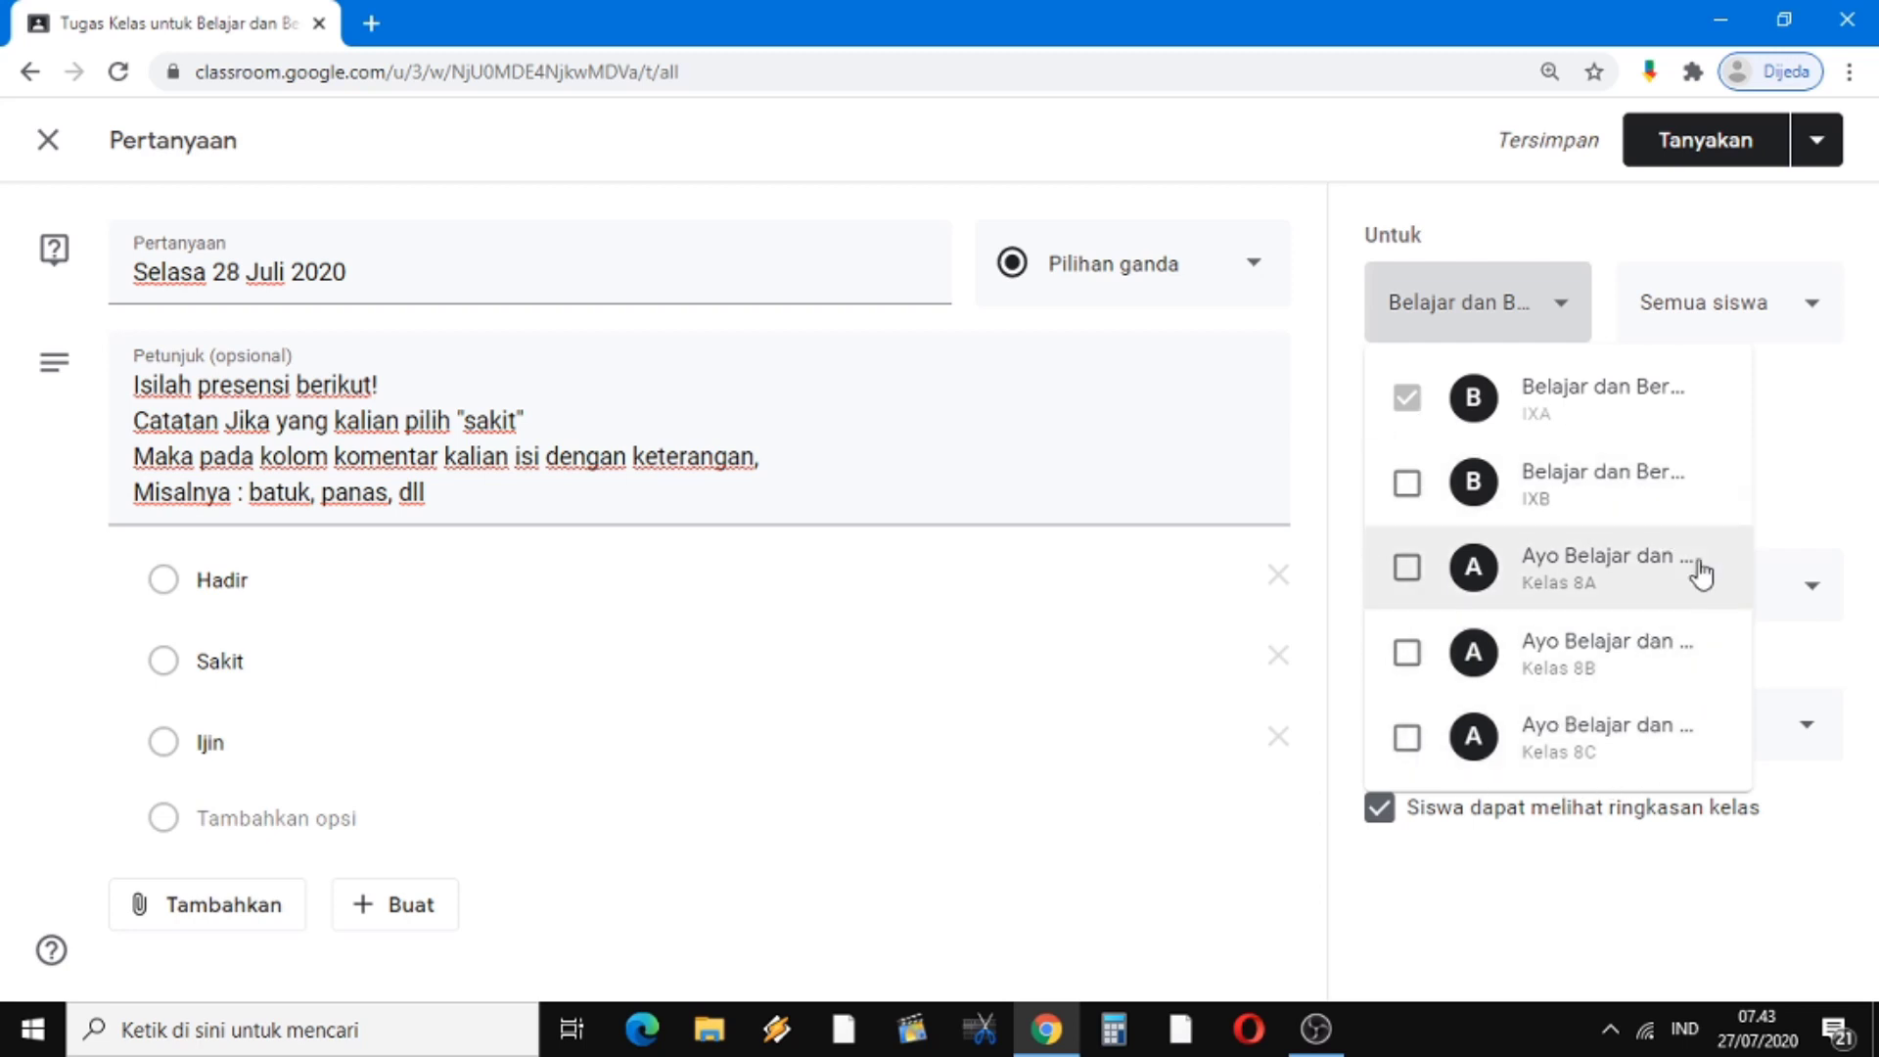
left_click(1407, 483)
left_click(1407, 568)
left_click(1409, 654)
left_click(1411, 751)
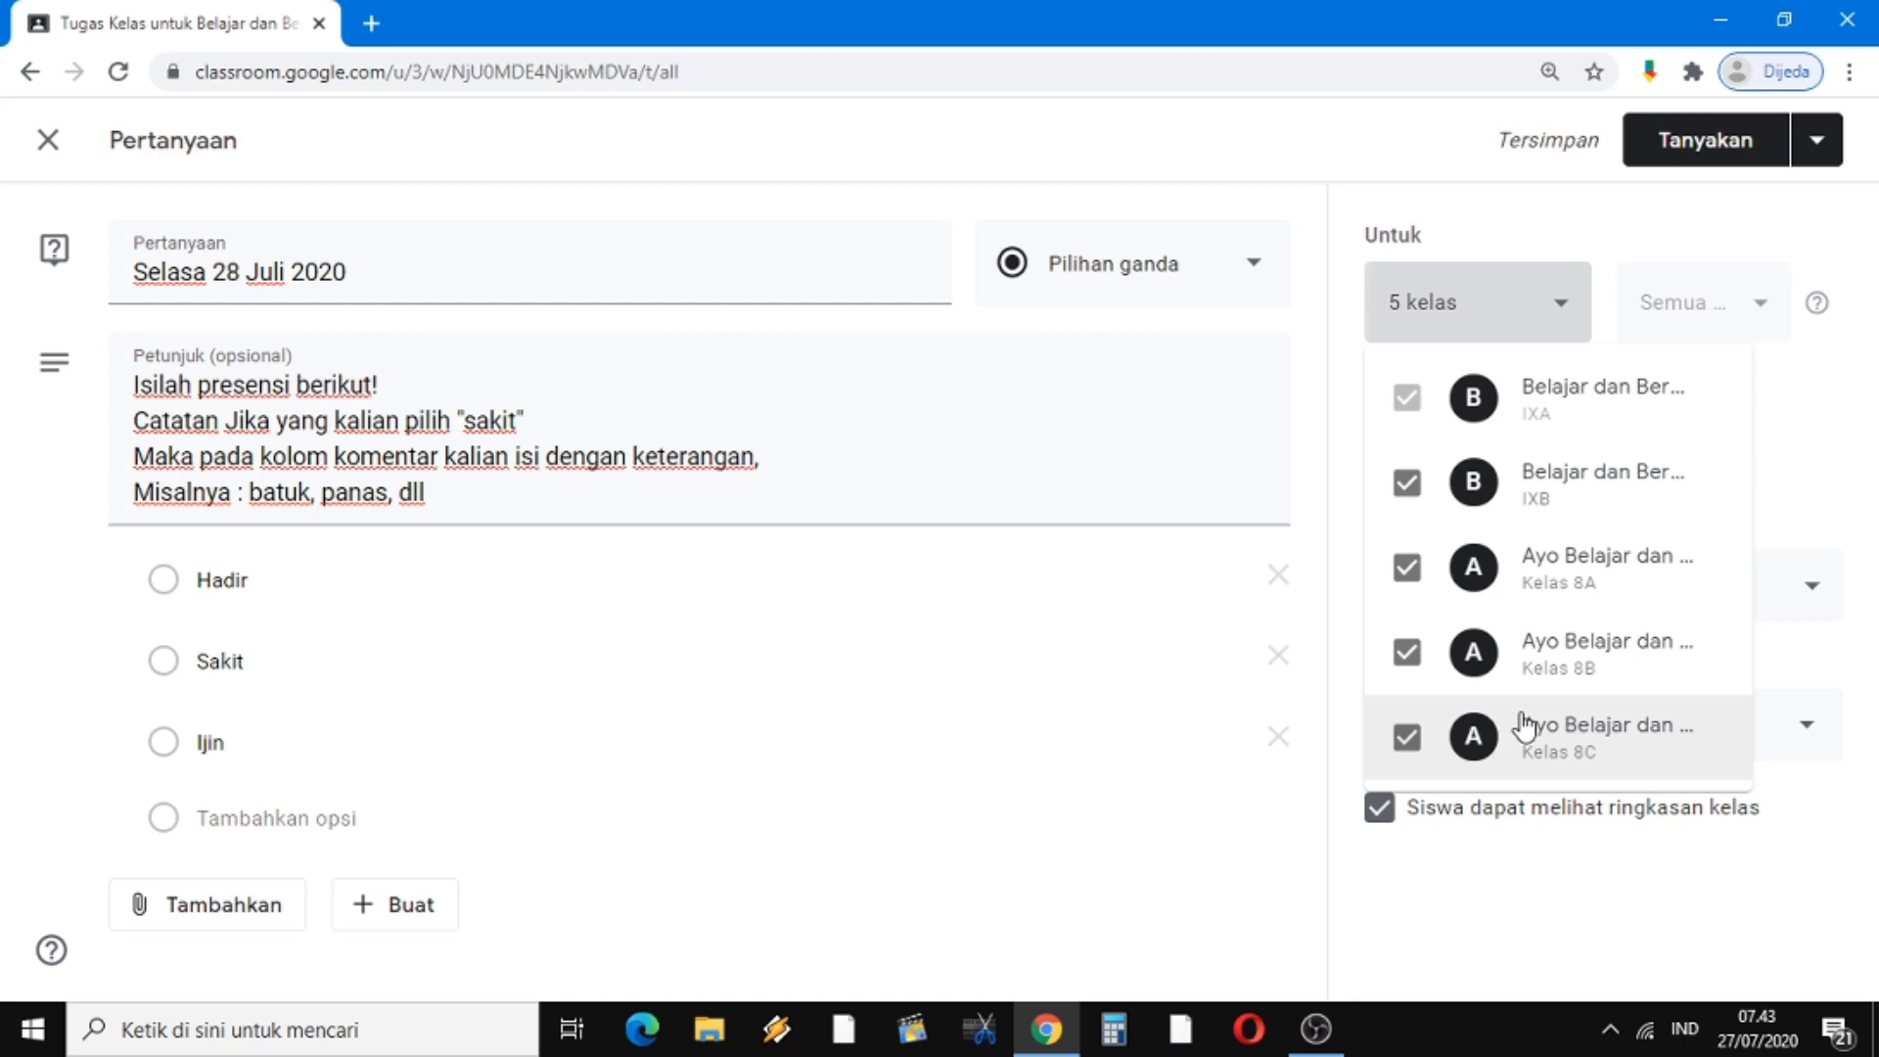
left_click(1506, 865)
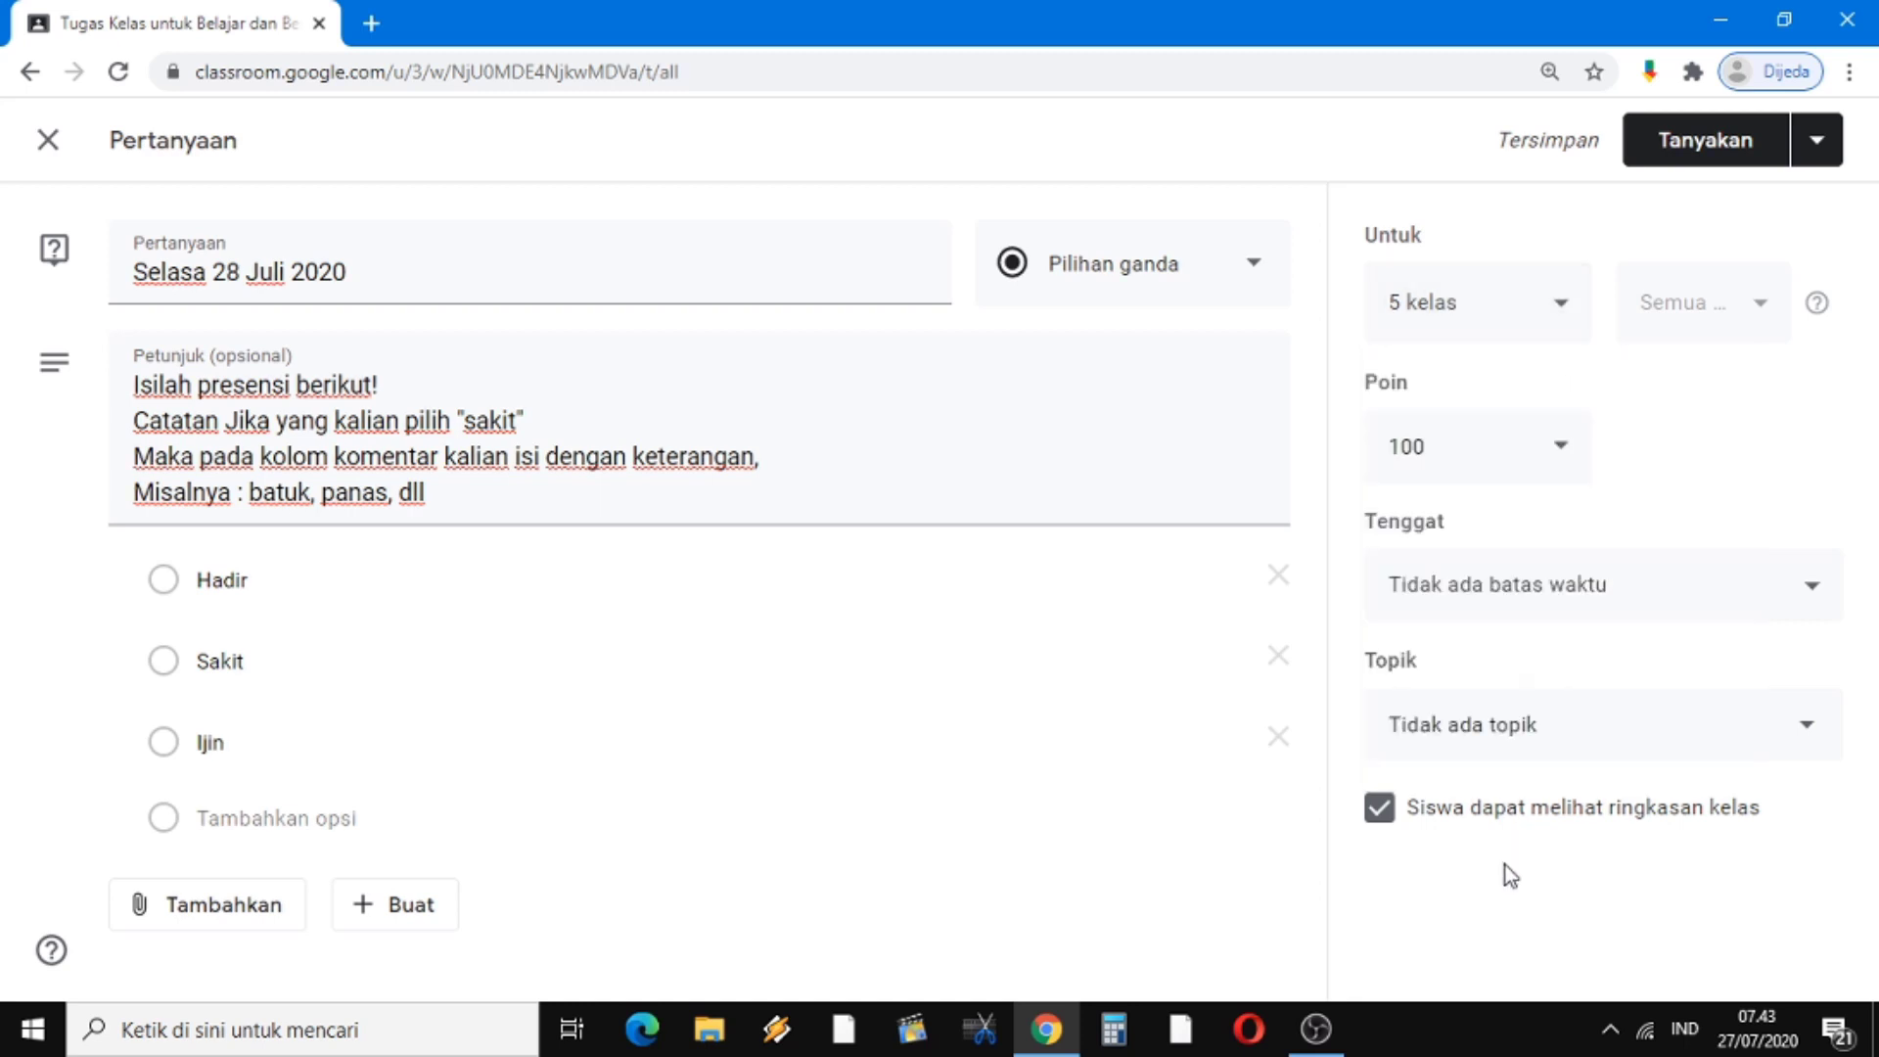
Set the question's points to Tidak dinilai and its due date to 28 Jul 2020 at 23.59
left_click(1560, 454)
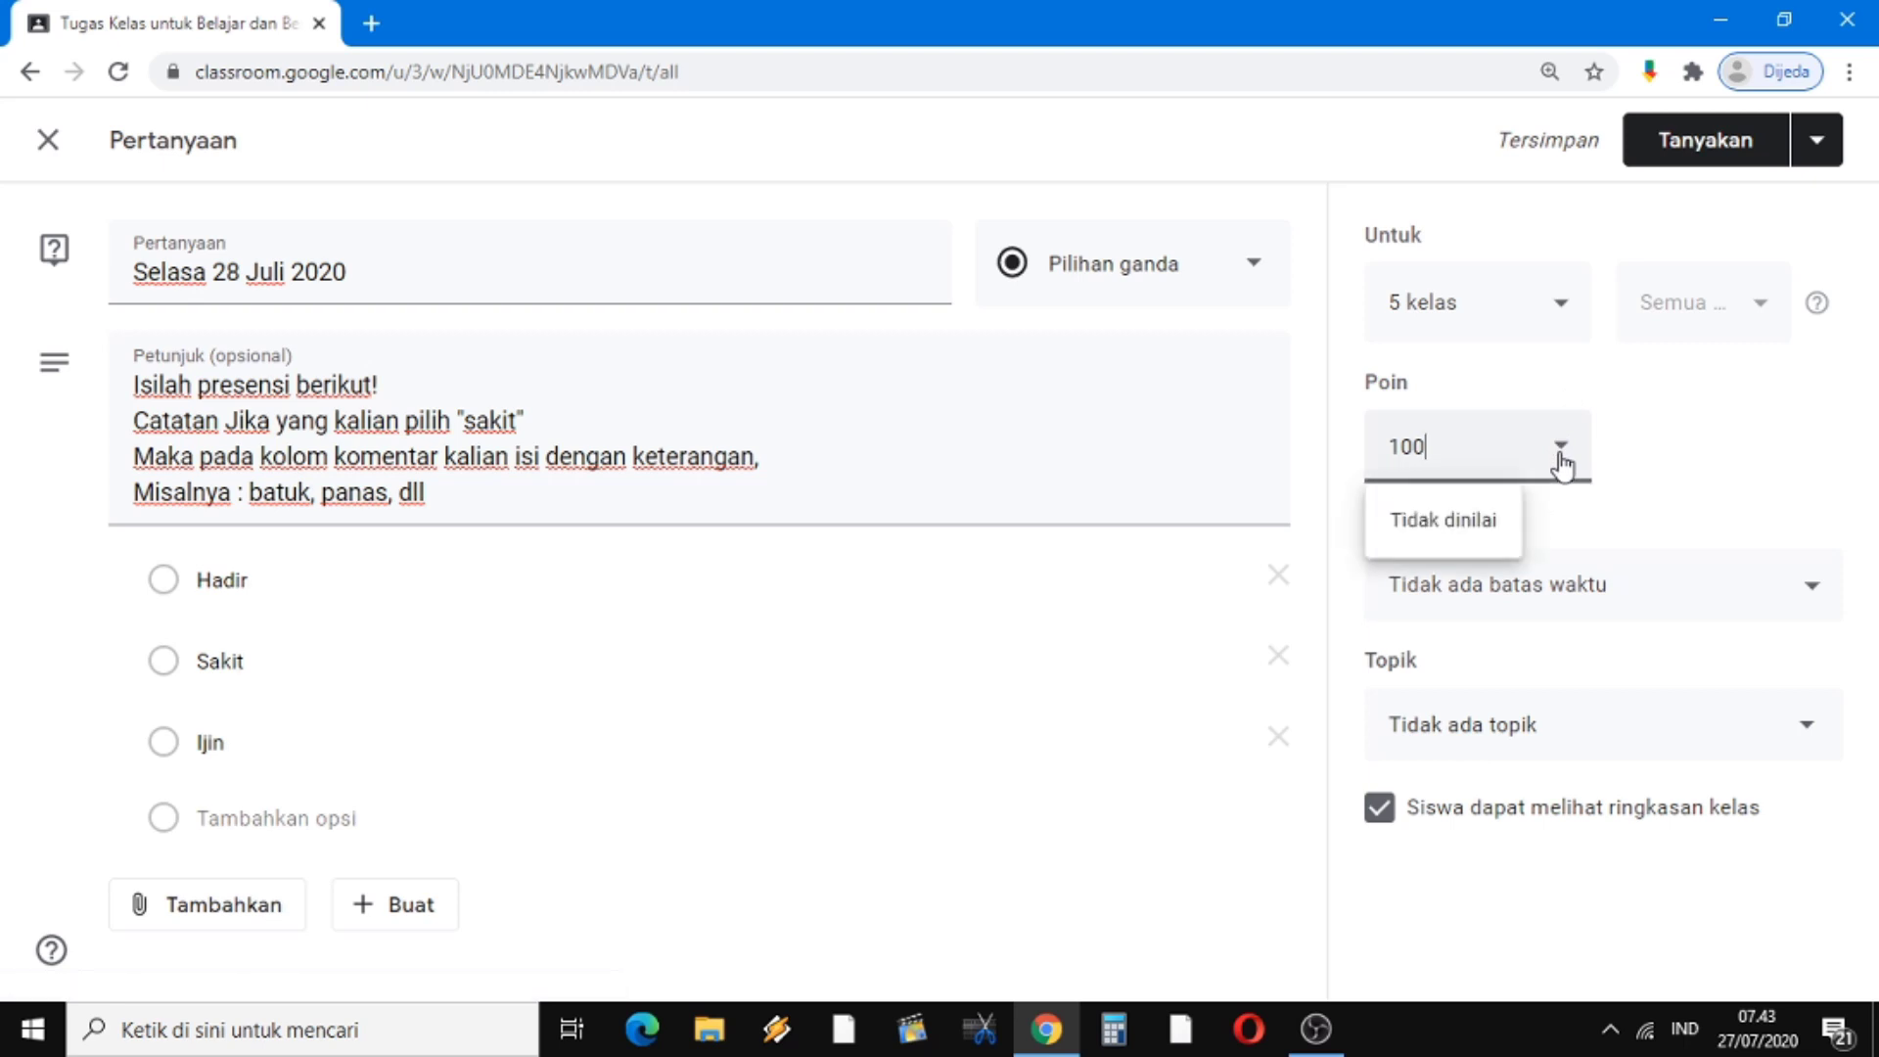
left_click(1507, 524)
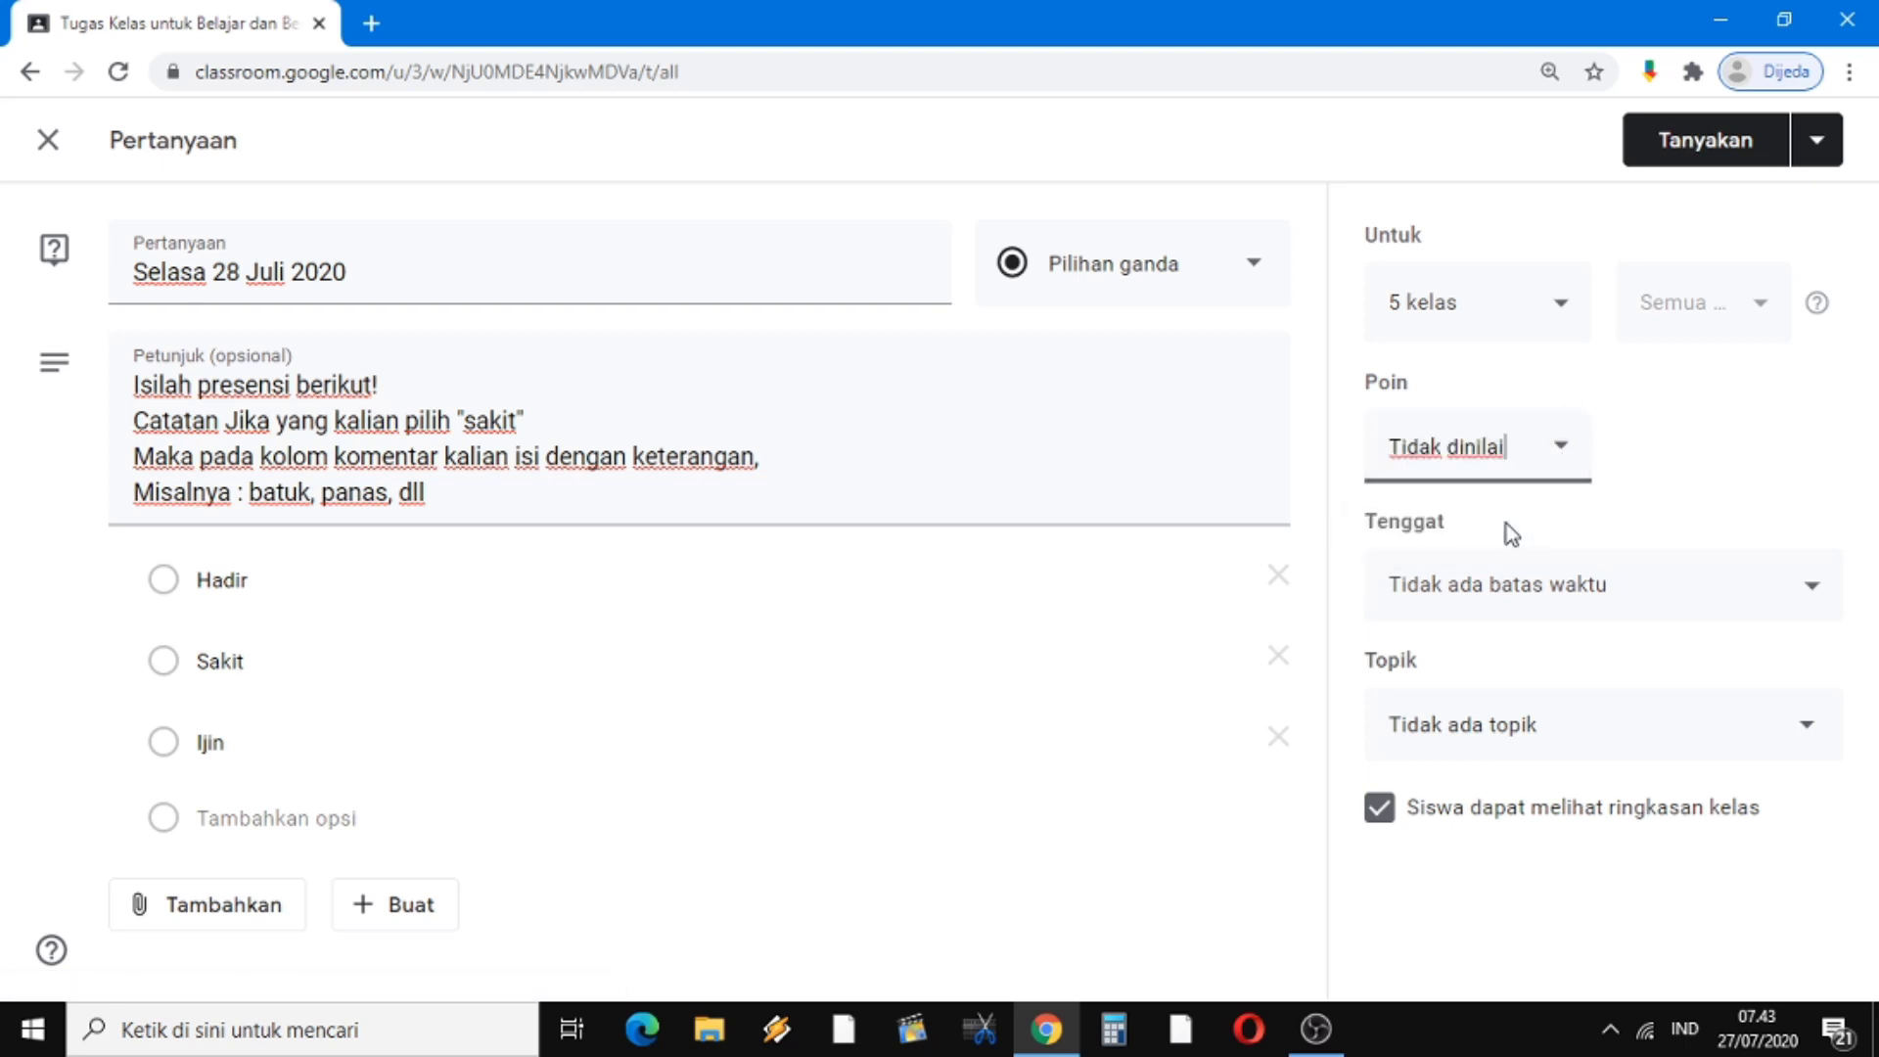
left_click(1499, 591)
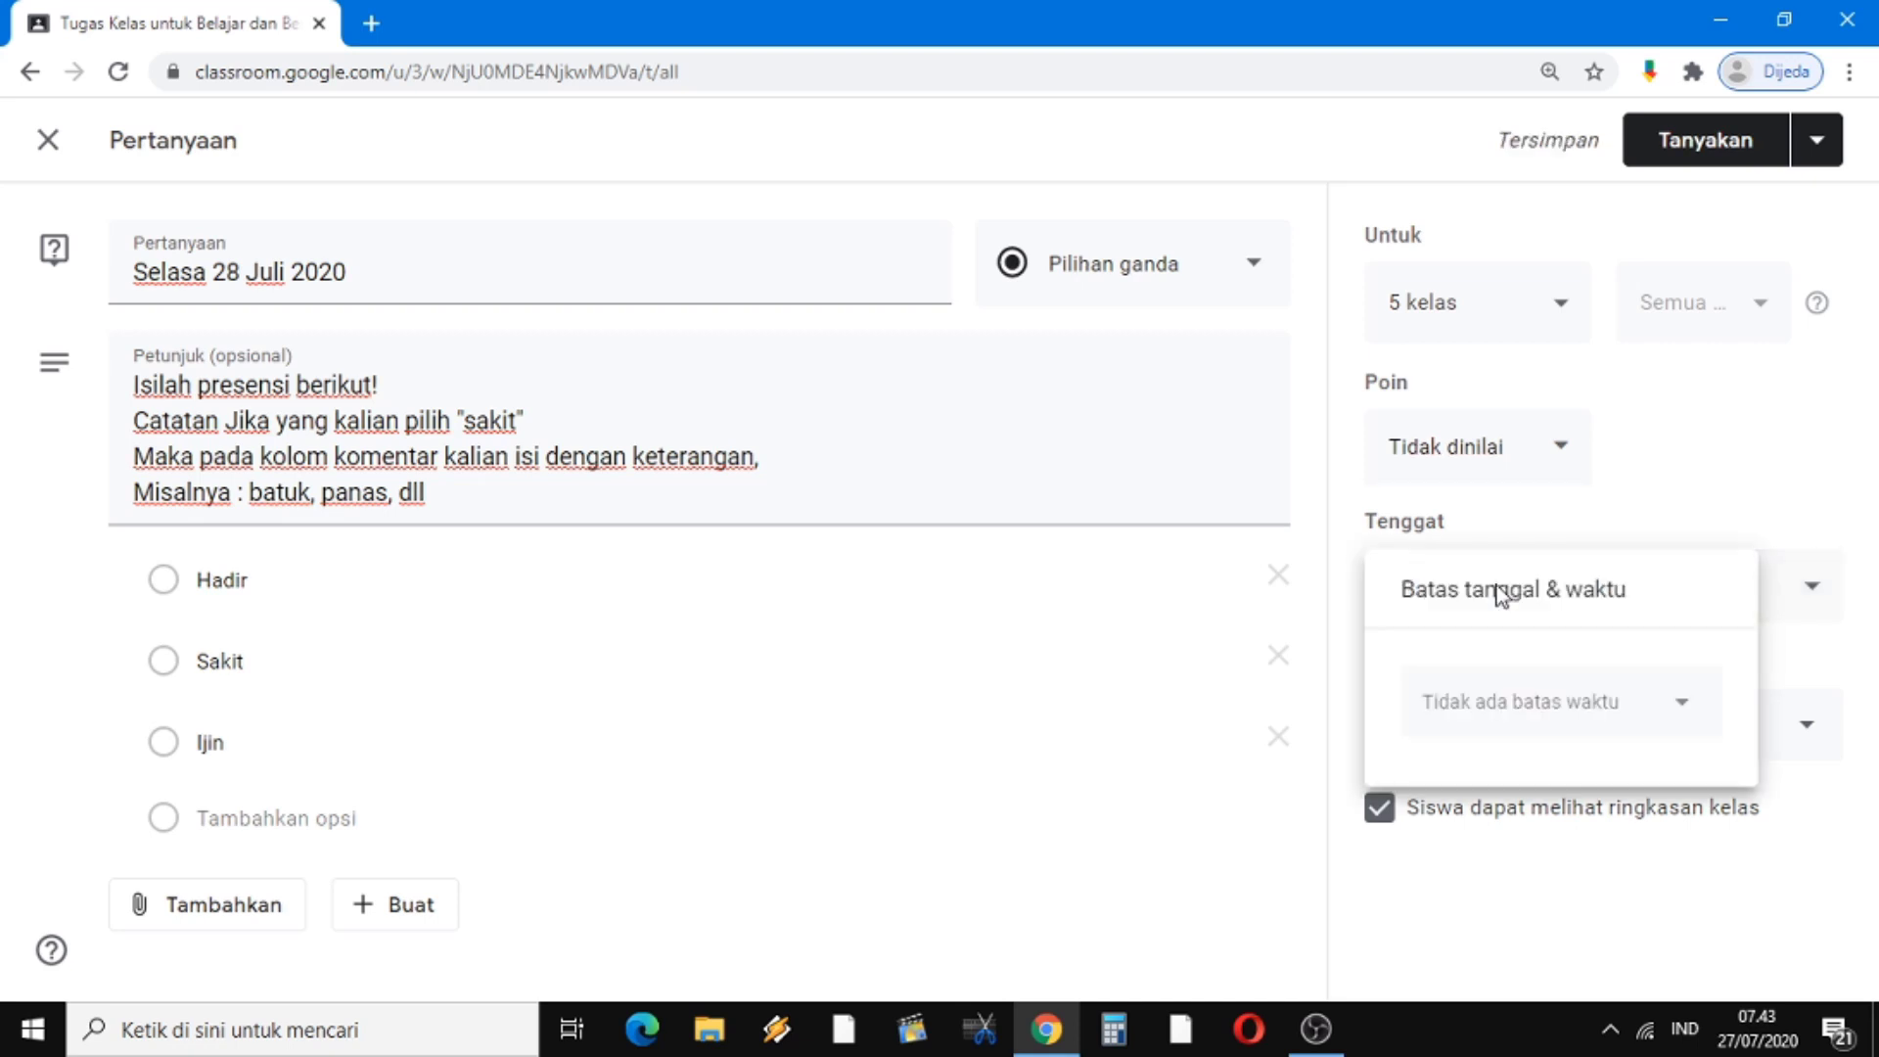
left_click(1504, 705)
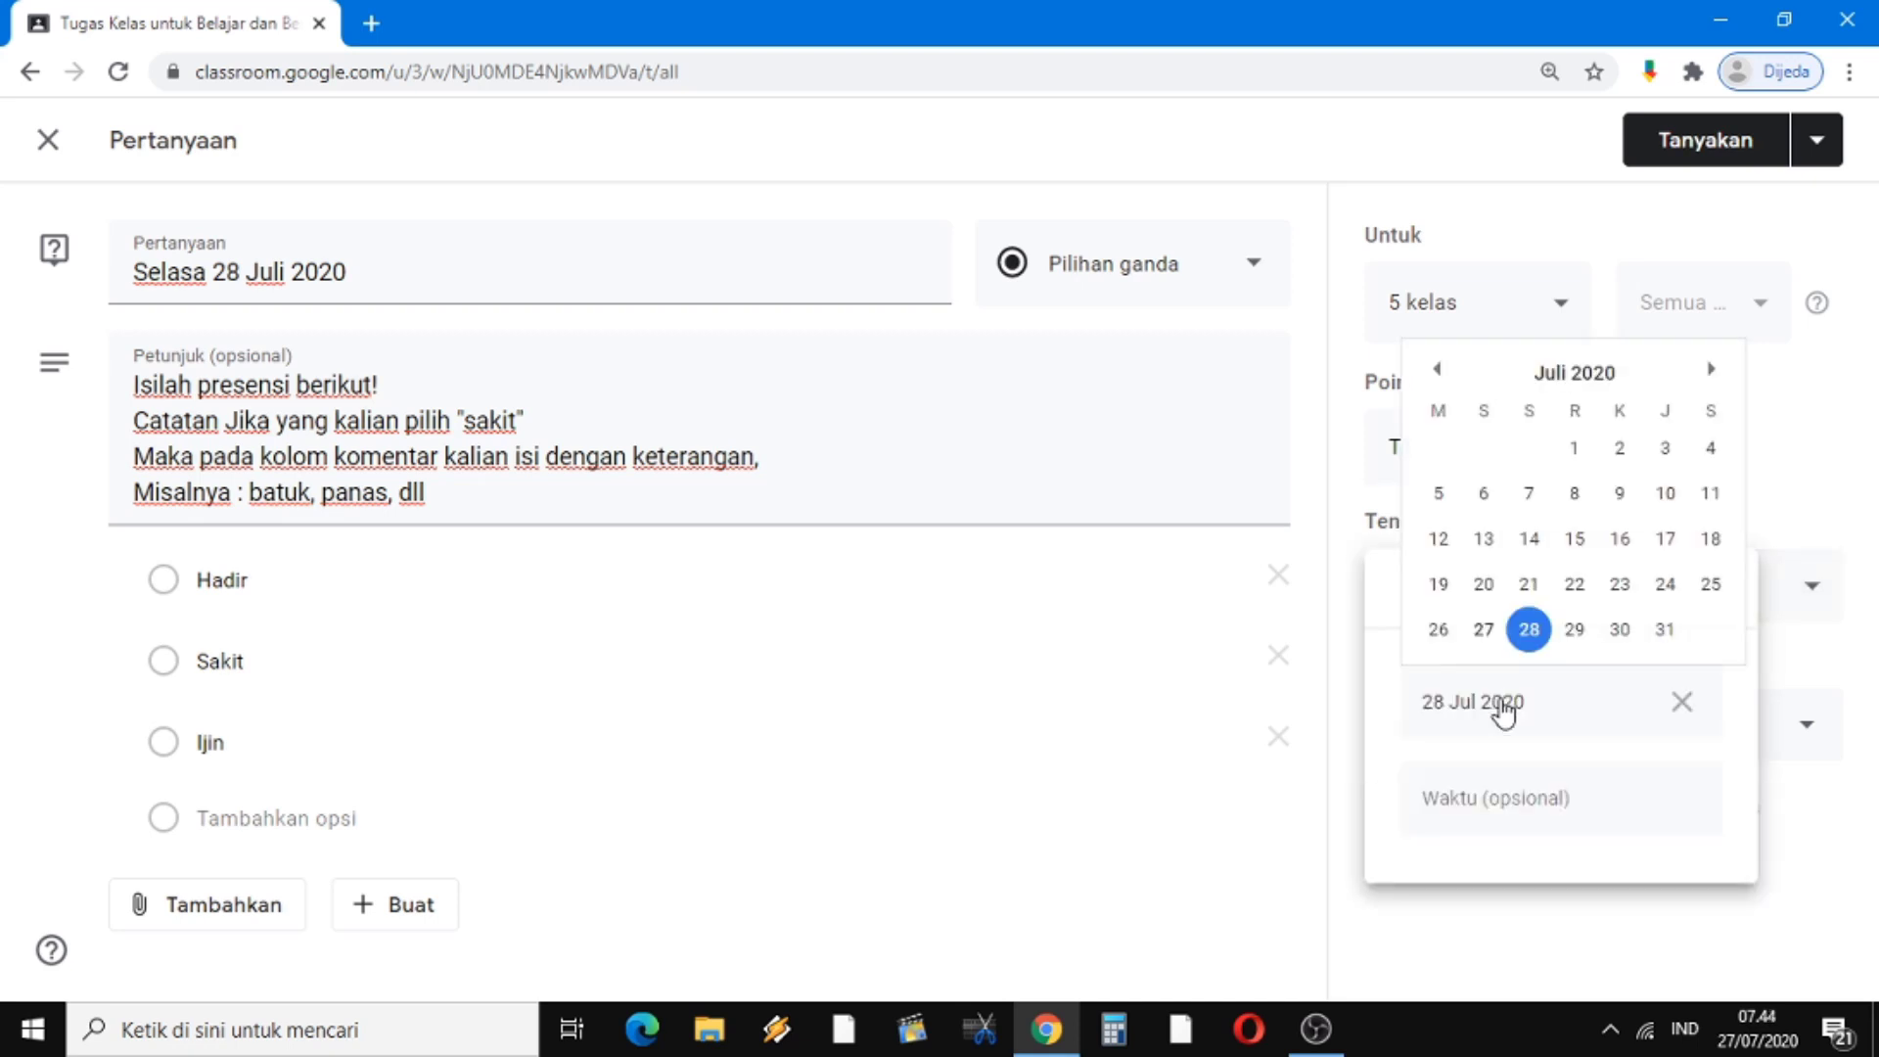
left_click(1539, 629)
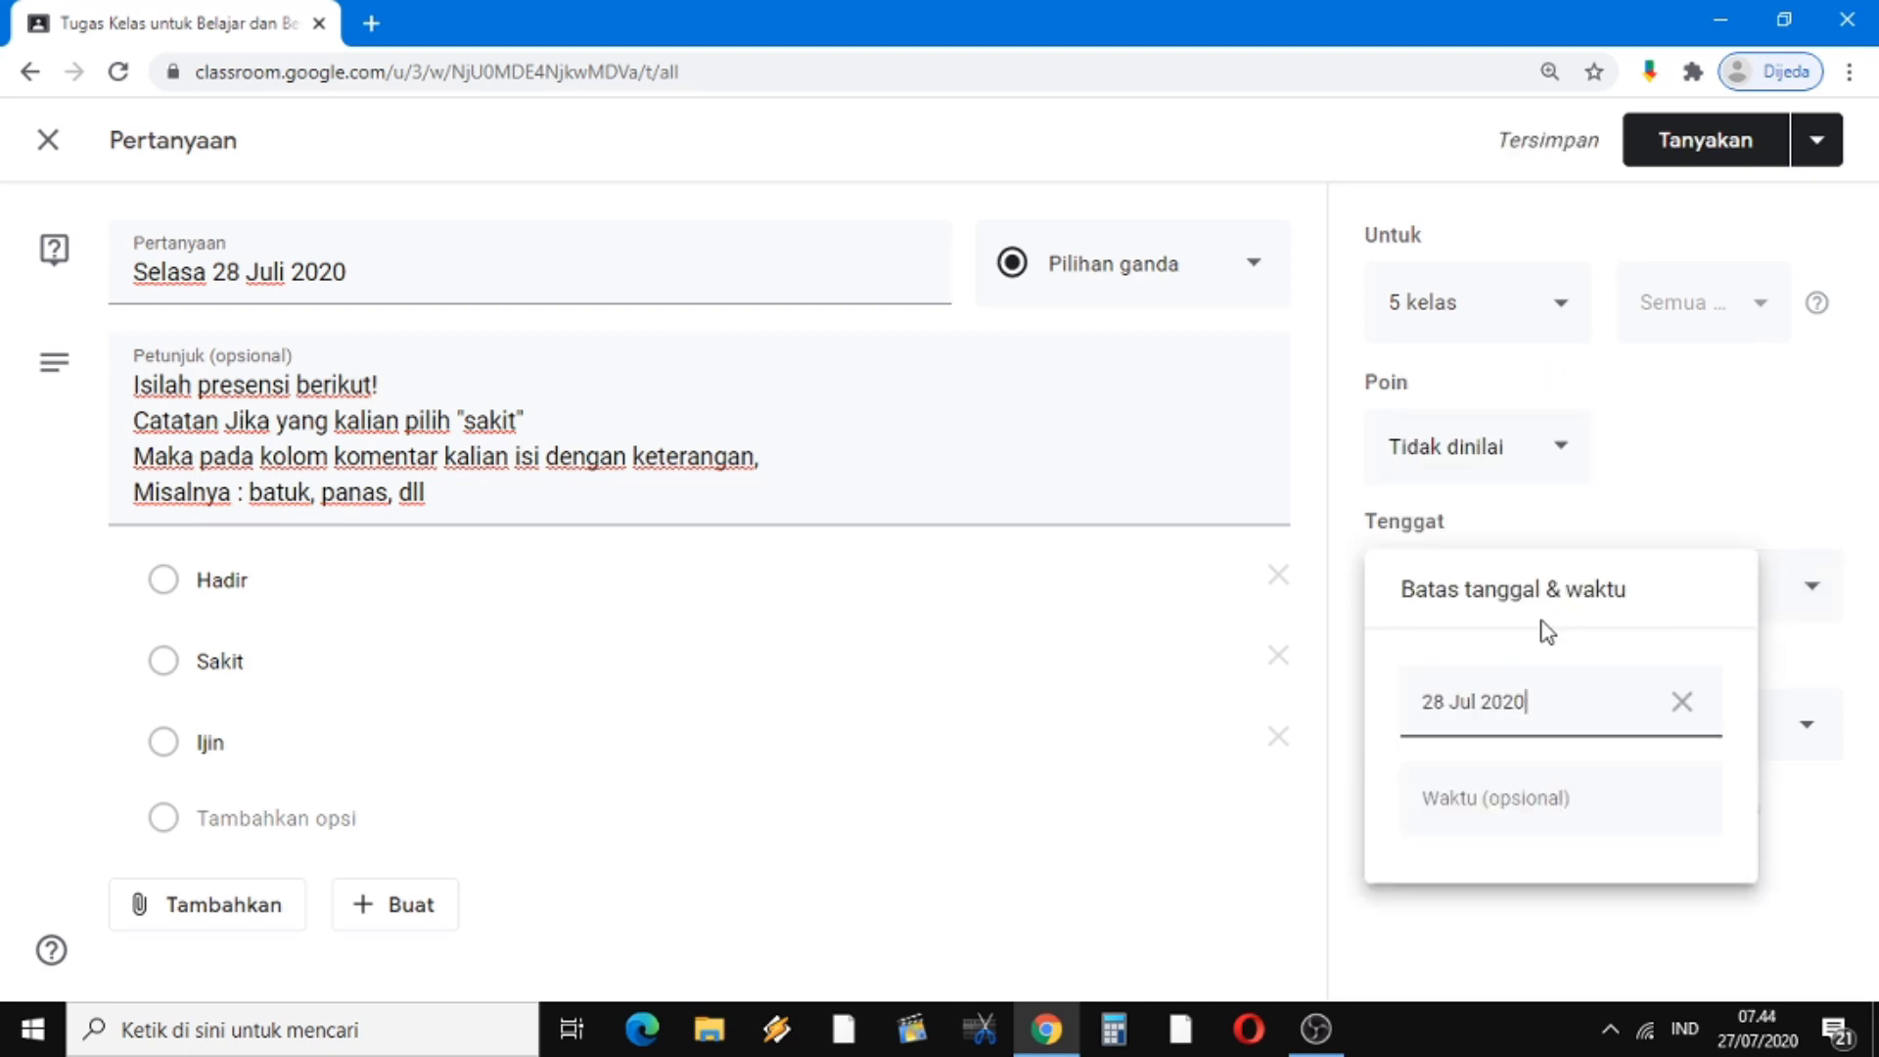
left_click(1535, 800)
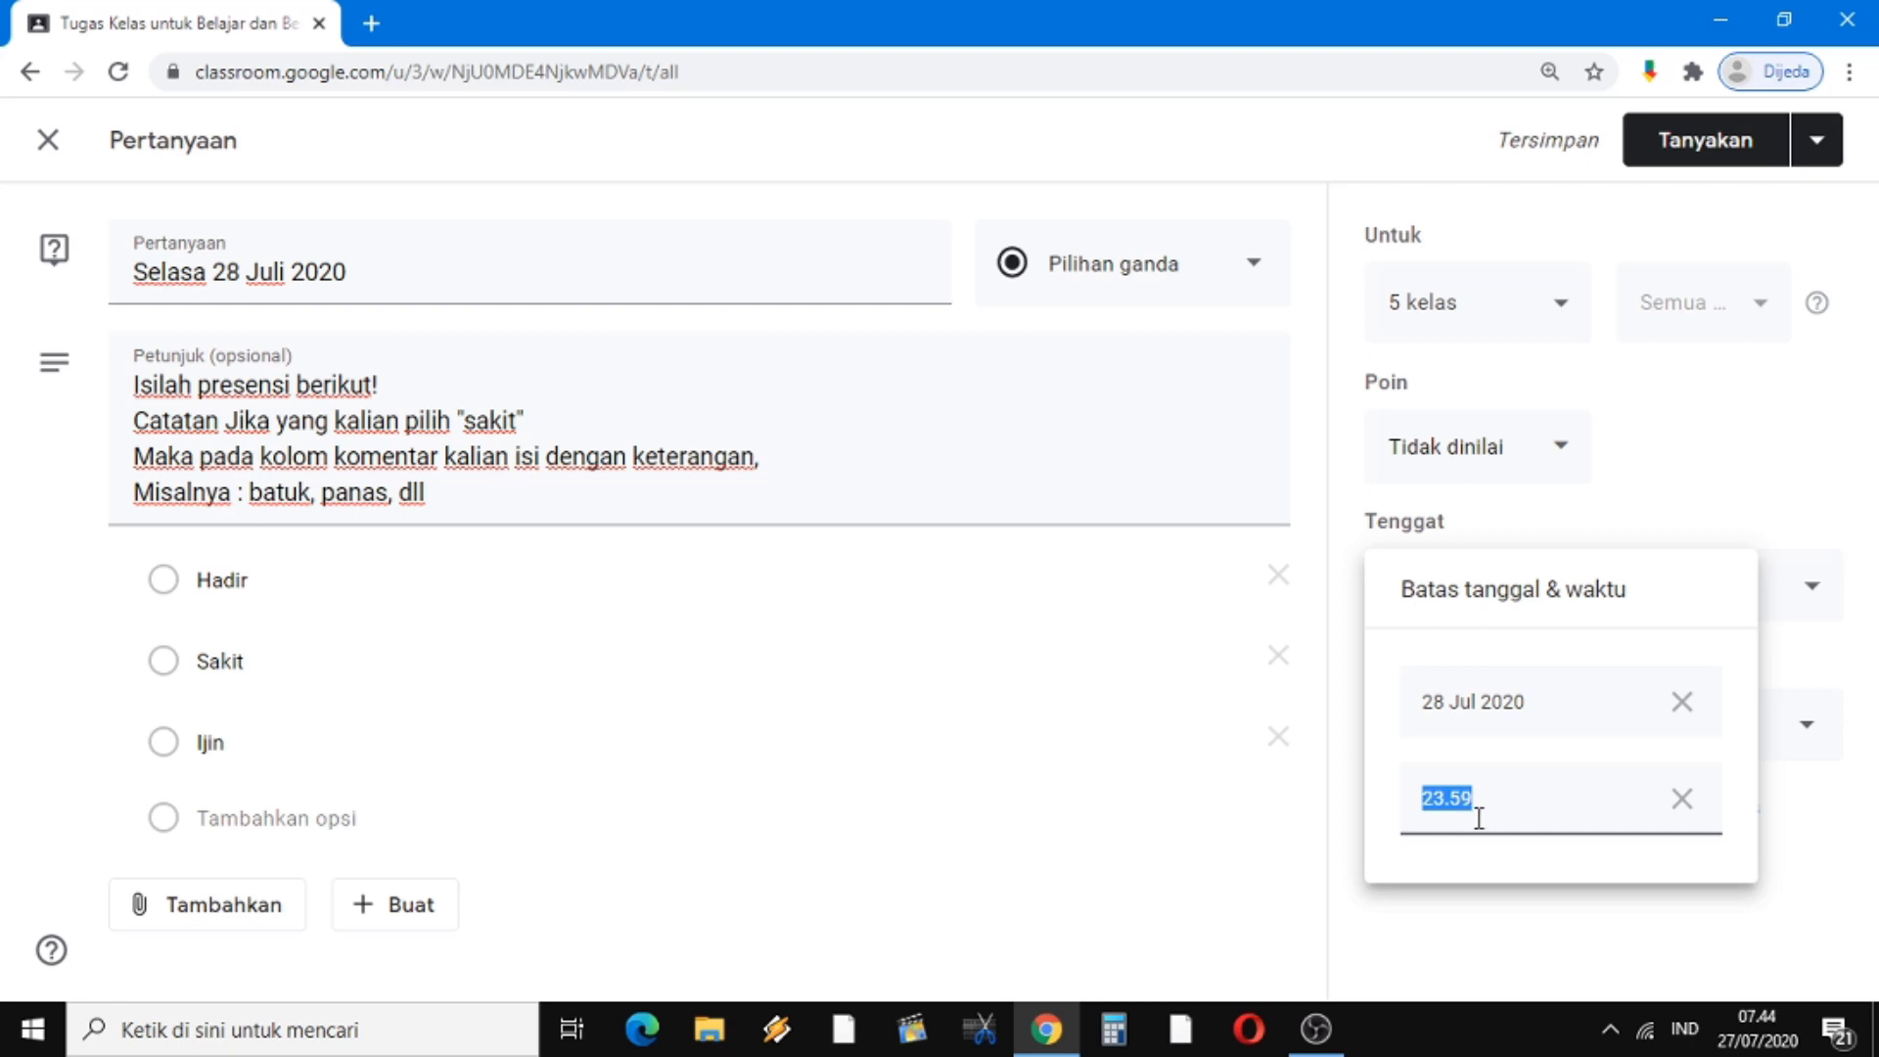
left_click(1533, 953)
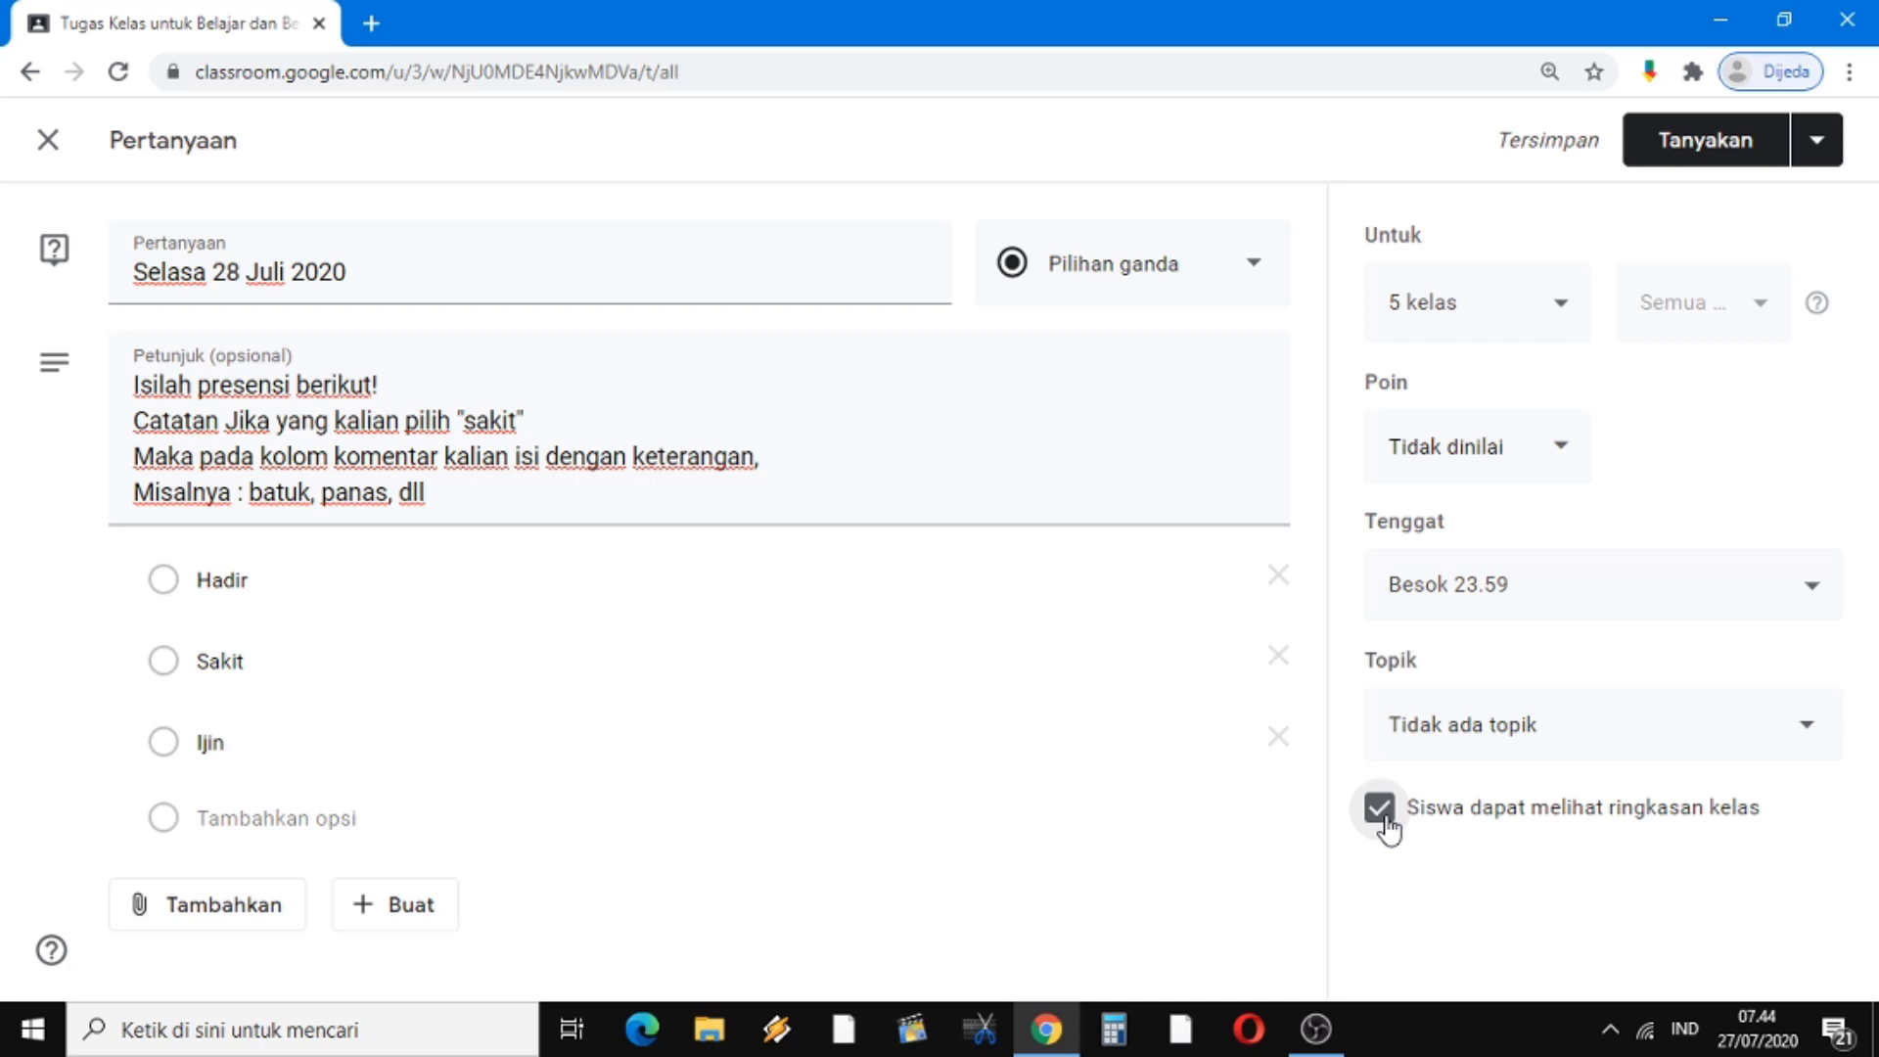
Try the existing PRESENSI topic and a newly entered topic named PRESENSI for the question, and clear the topic
left_click(1811, 734)
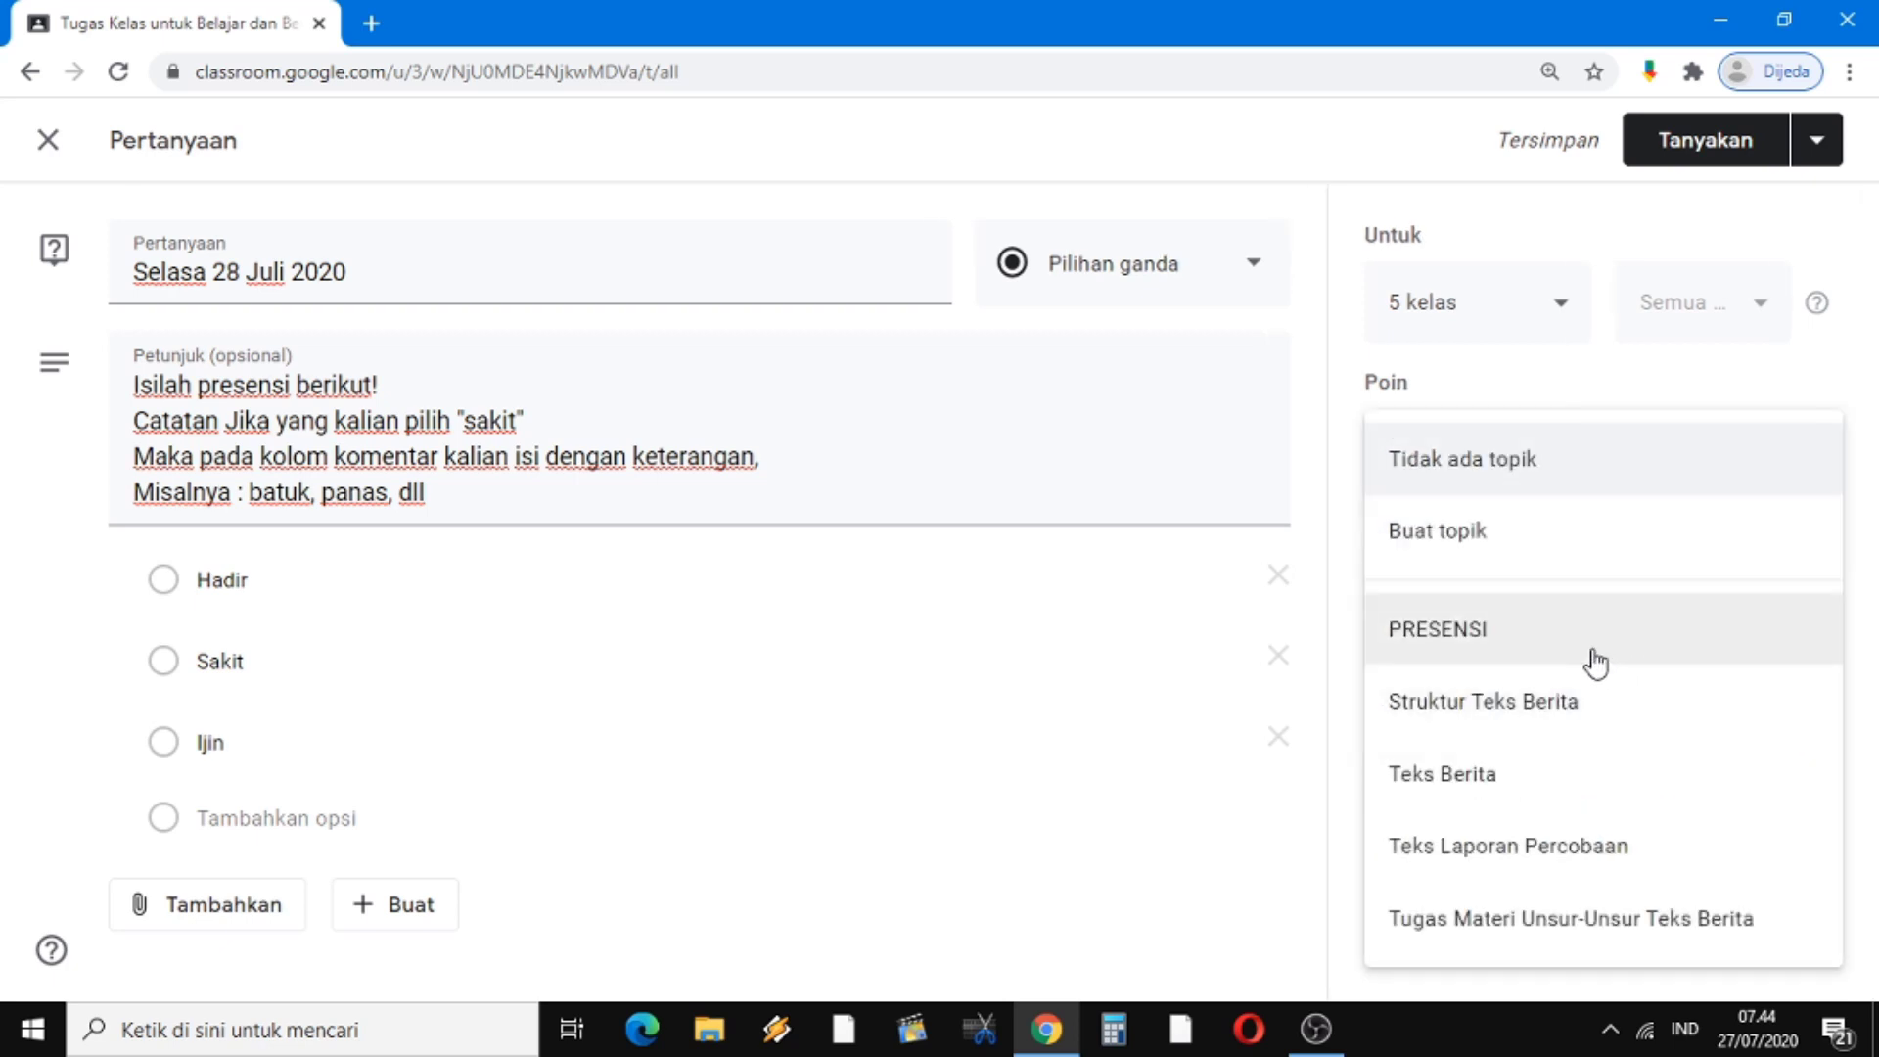
left_click(1433, 641)
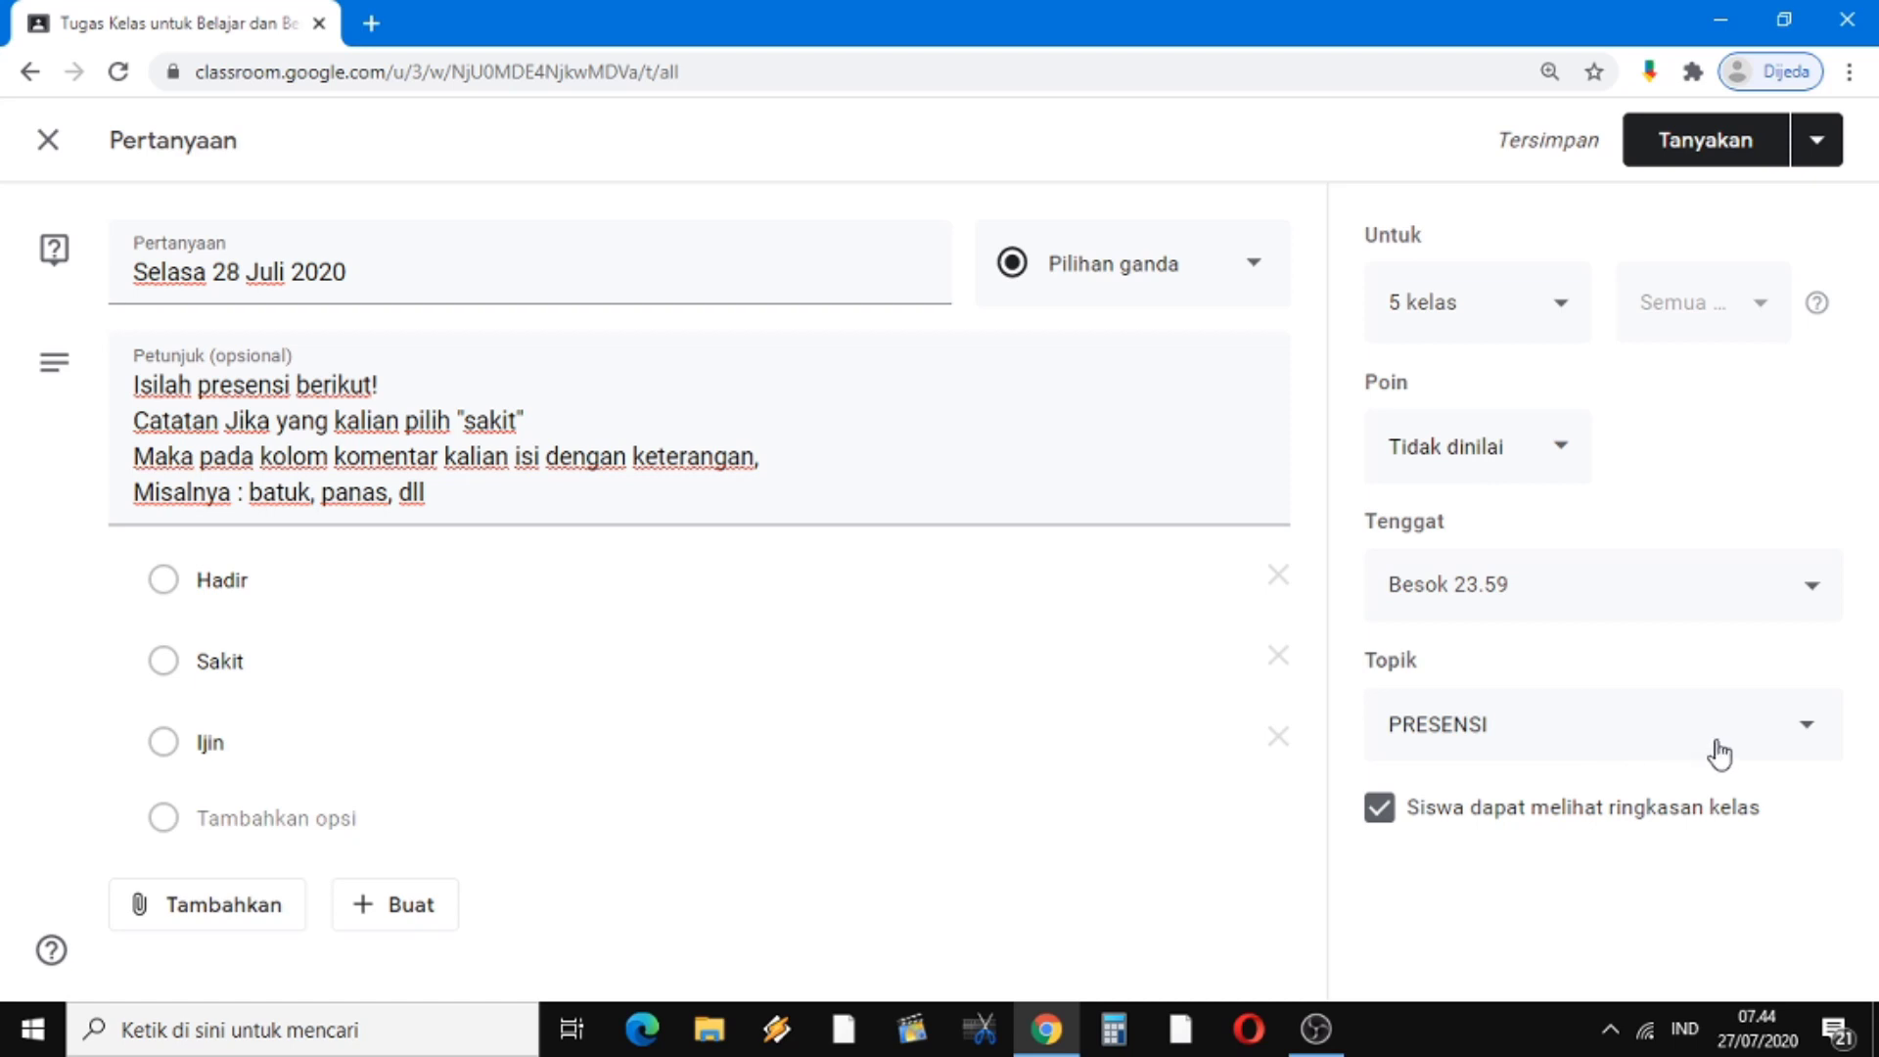
left_click(1810, 736)
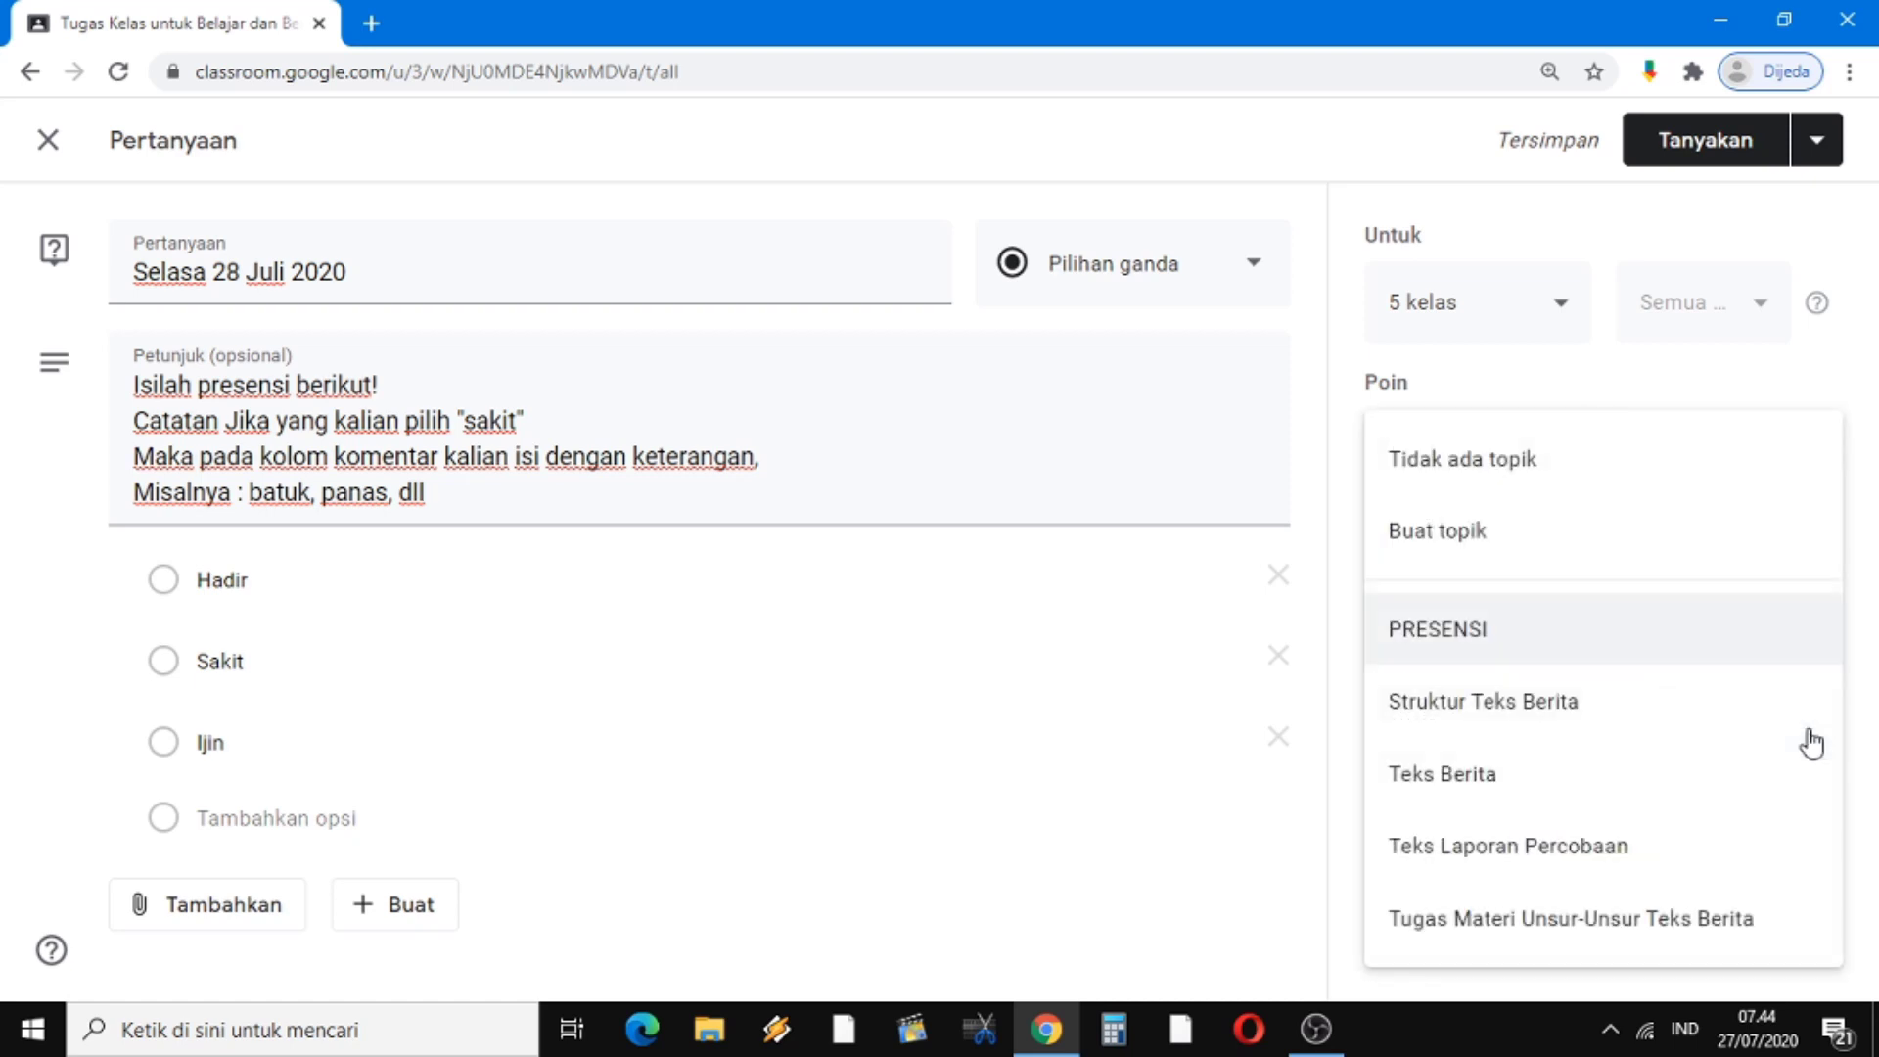
left_click(1453, 531)
type("Pres")
key("BackSpace")
key("BackSpace")
key("BackSpace")
type("r")
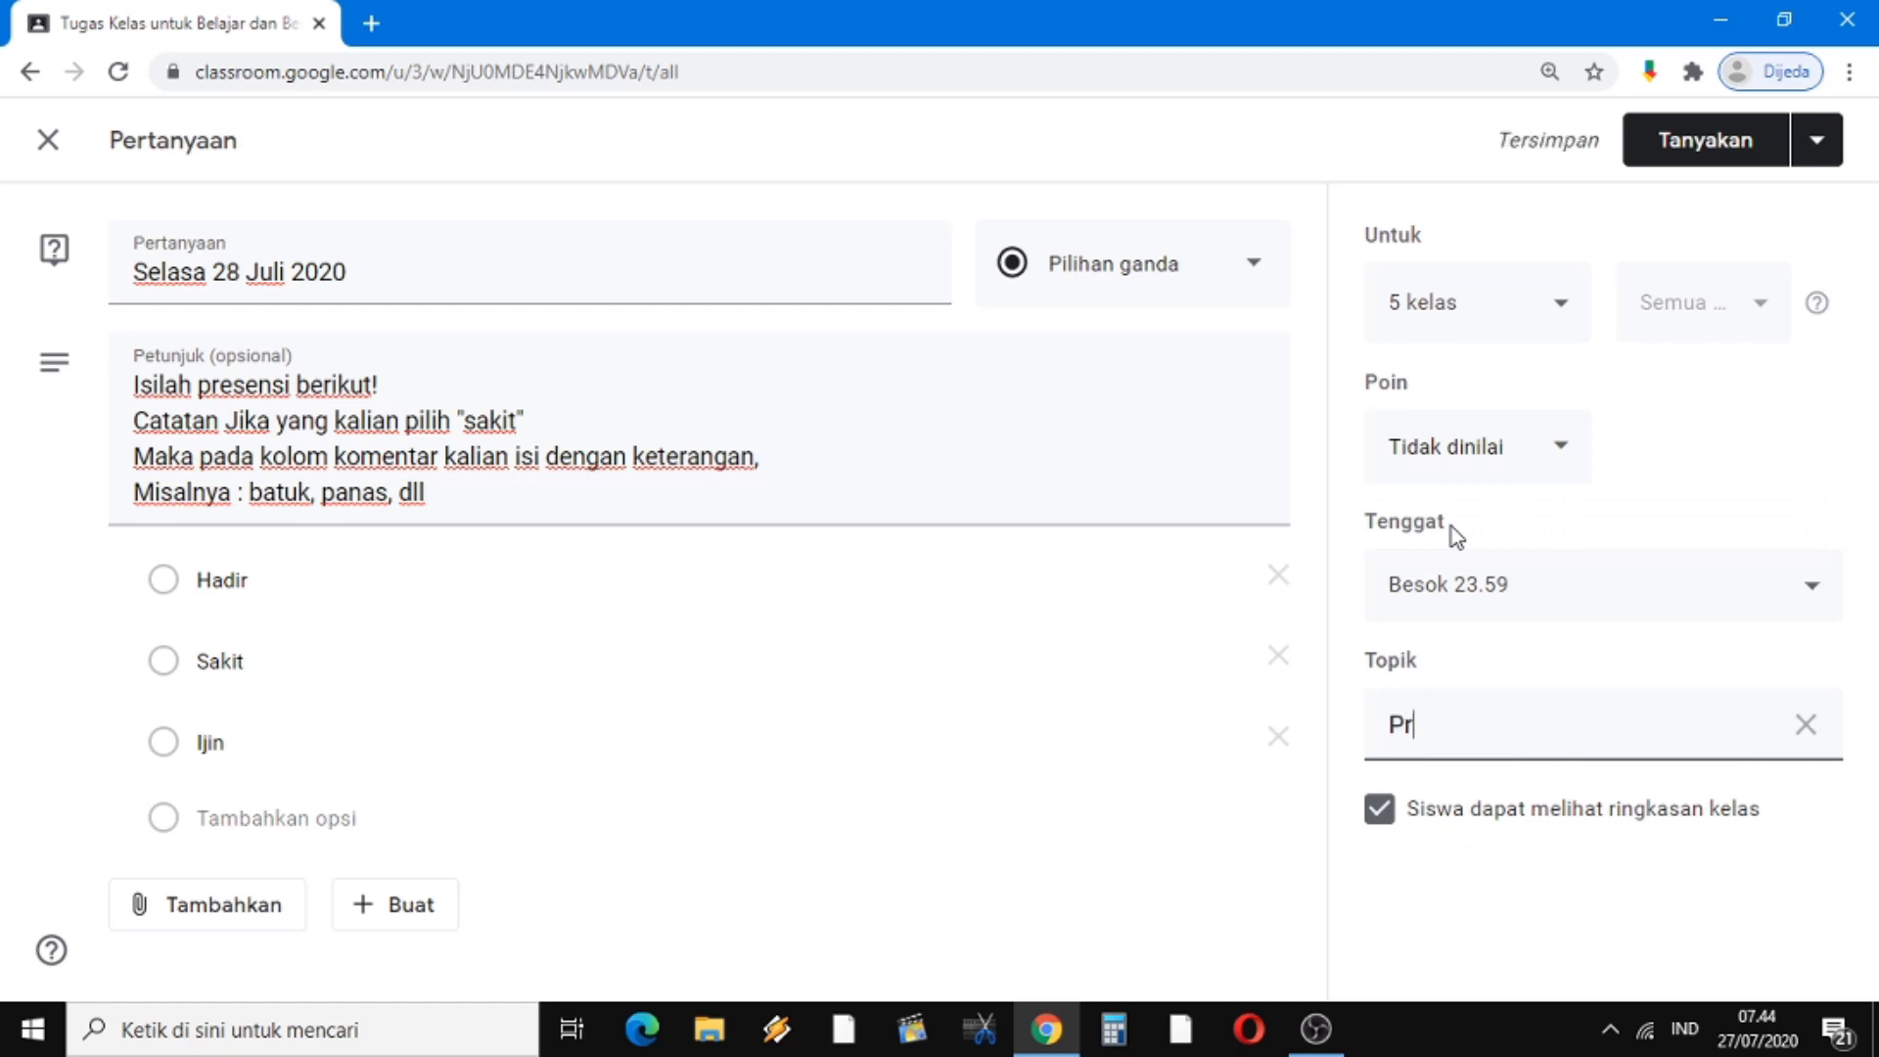
key("BackSpace")
type("RESENSI")
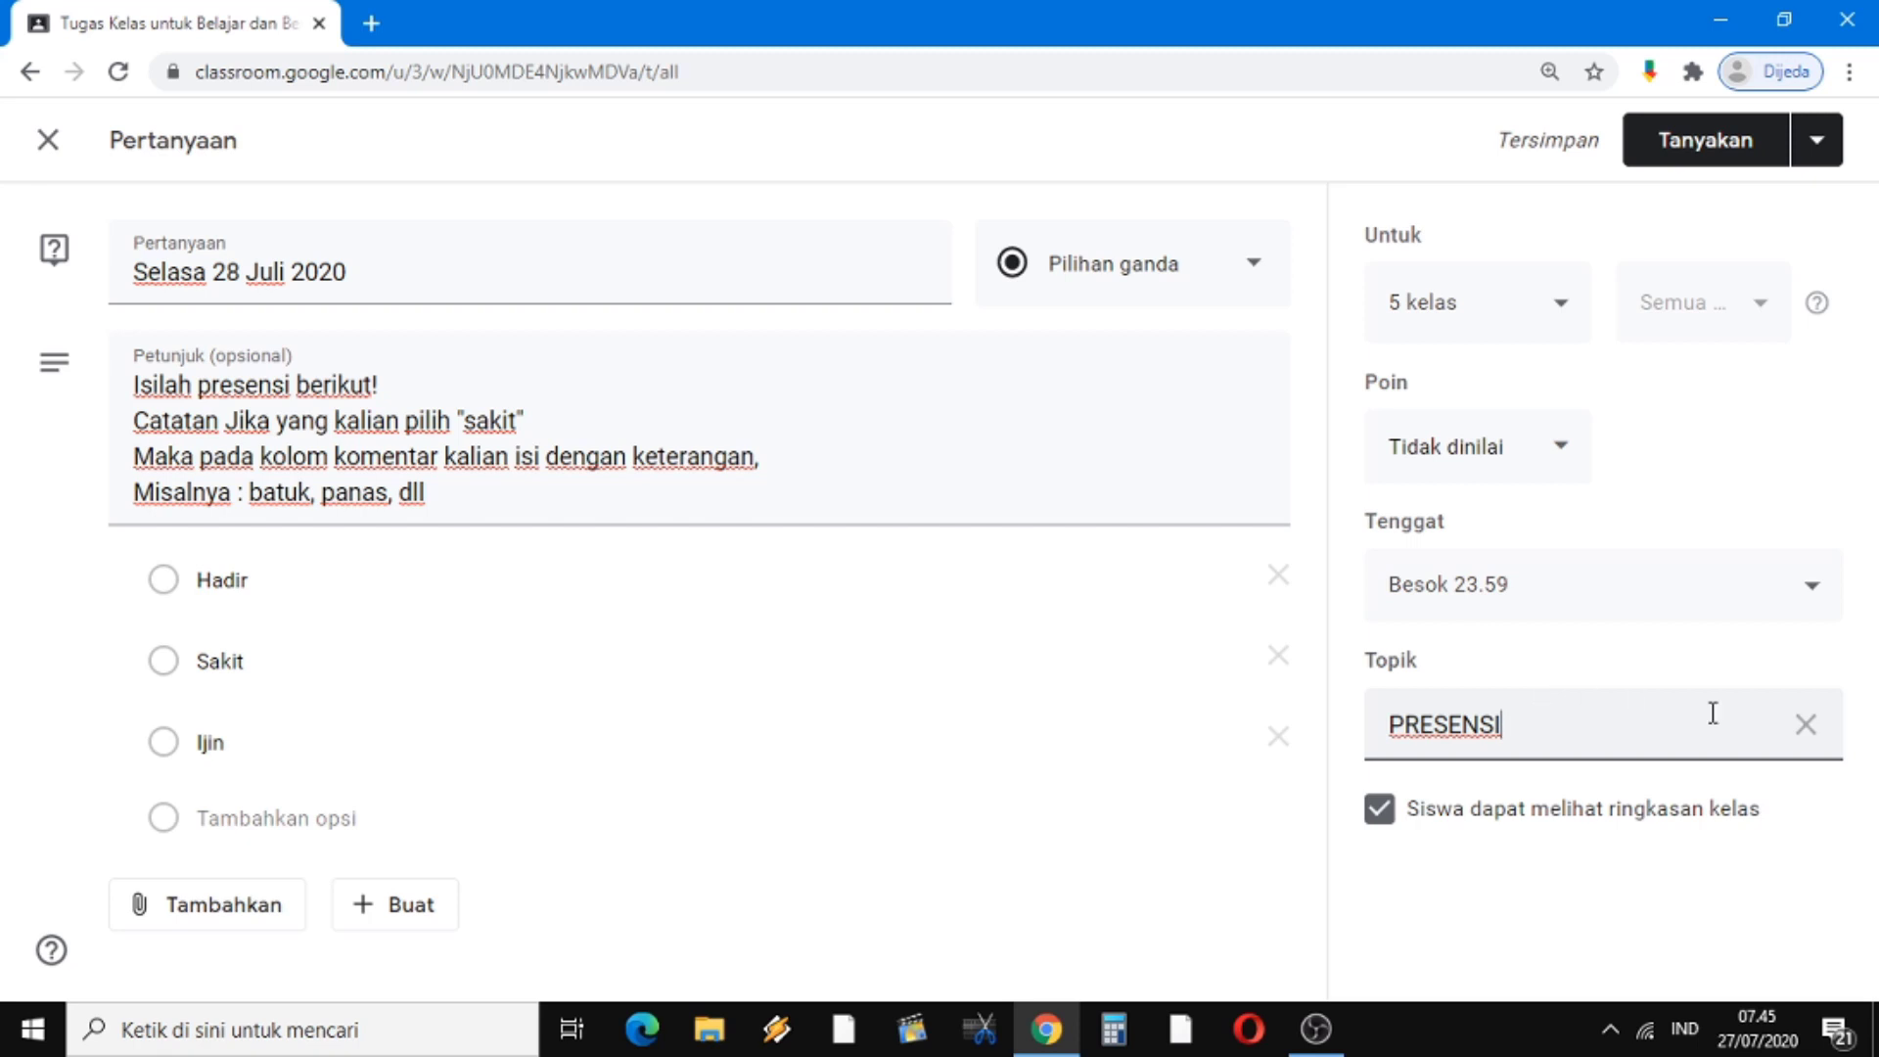
left_click(1806, 726)
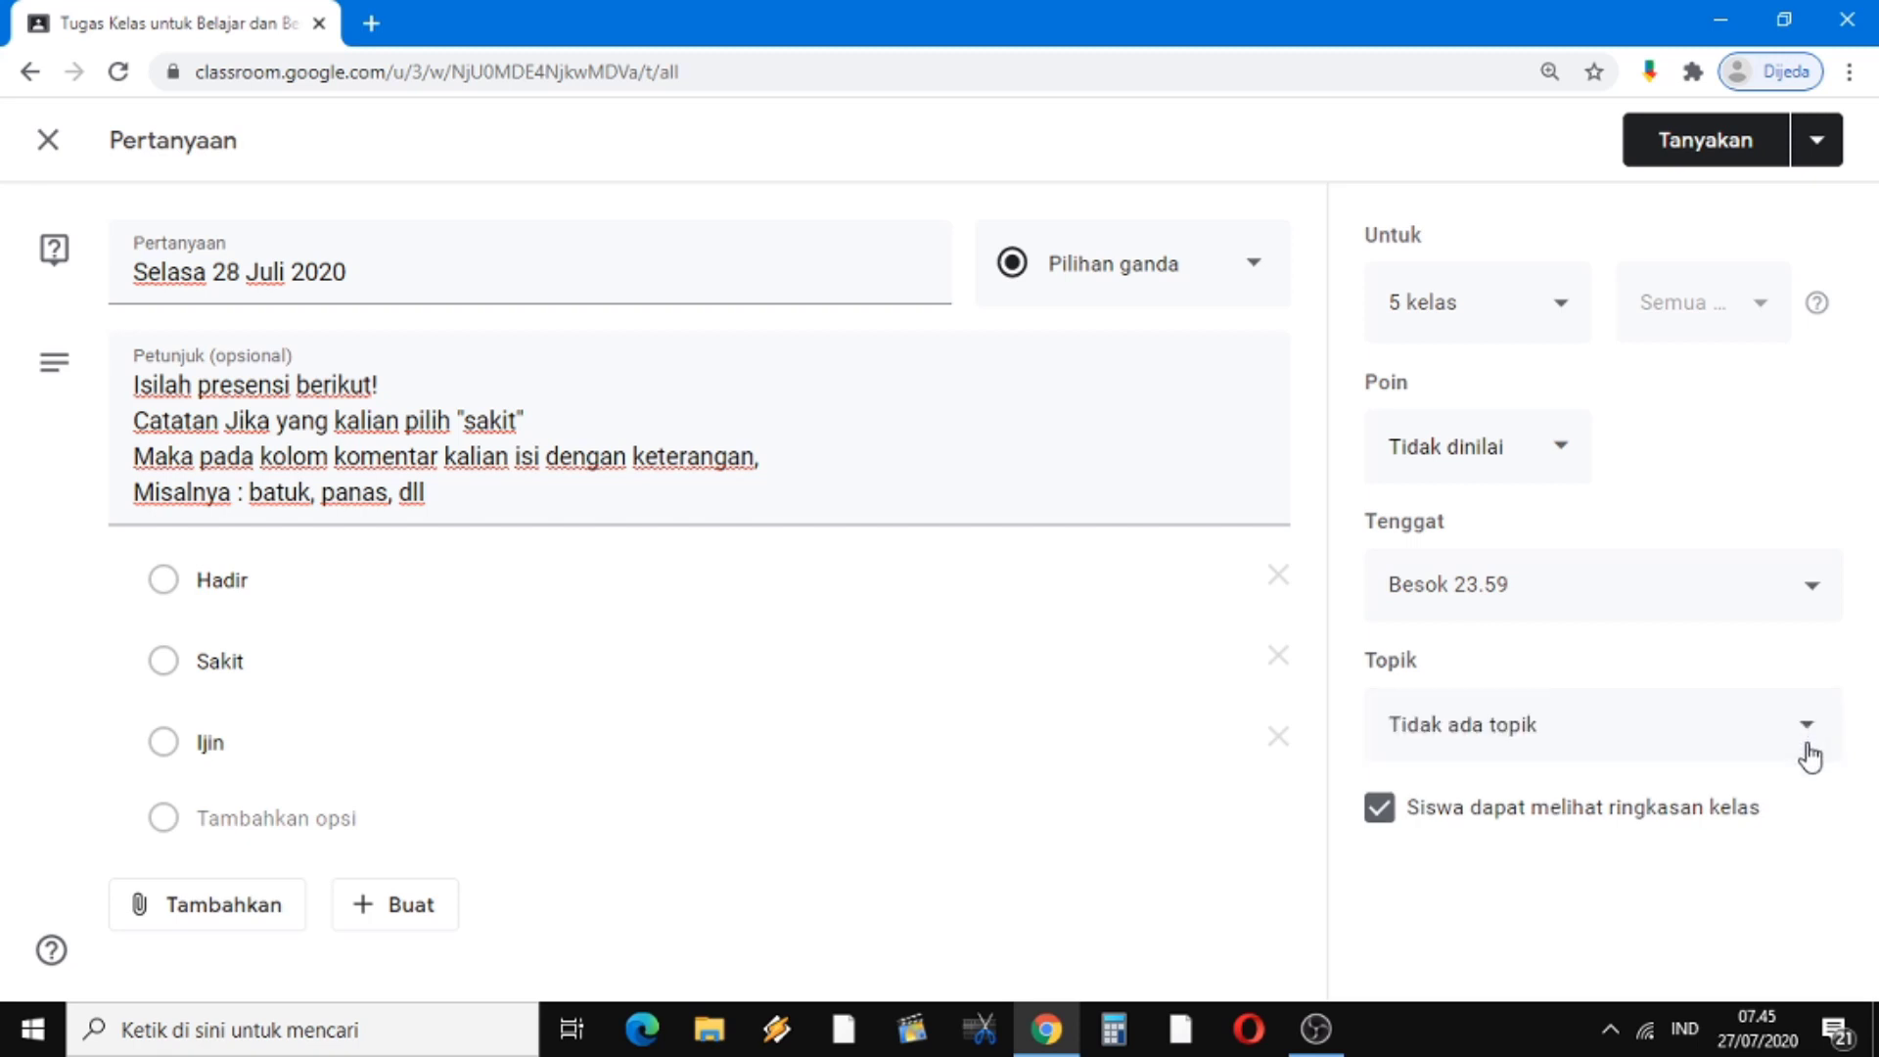
File the question under the existing PRESENSI topic and post it to the selected classes
left_click(1810, 757)
left_click(1418, 641)
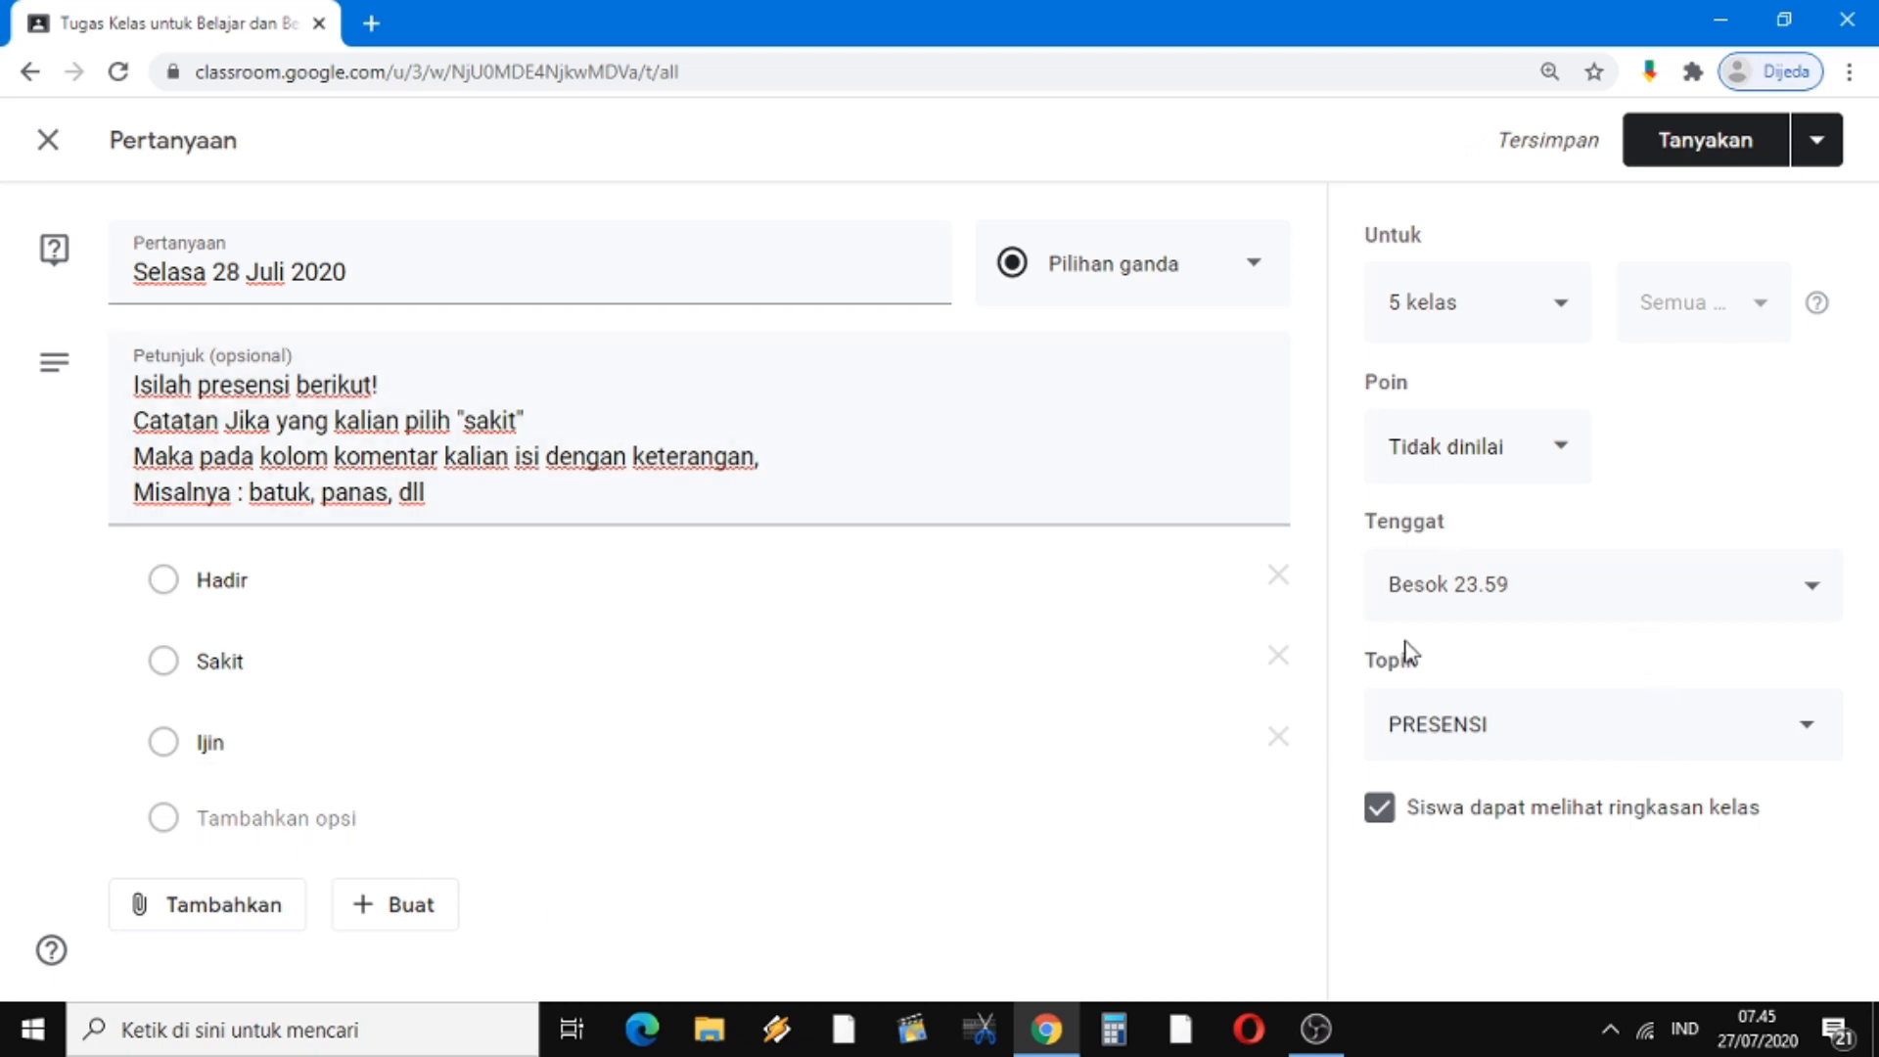
left_click(1705, 155)
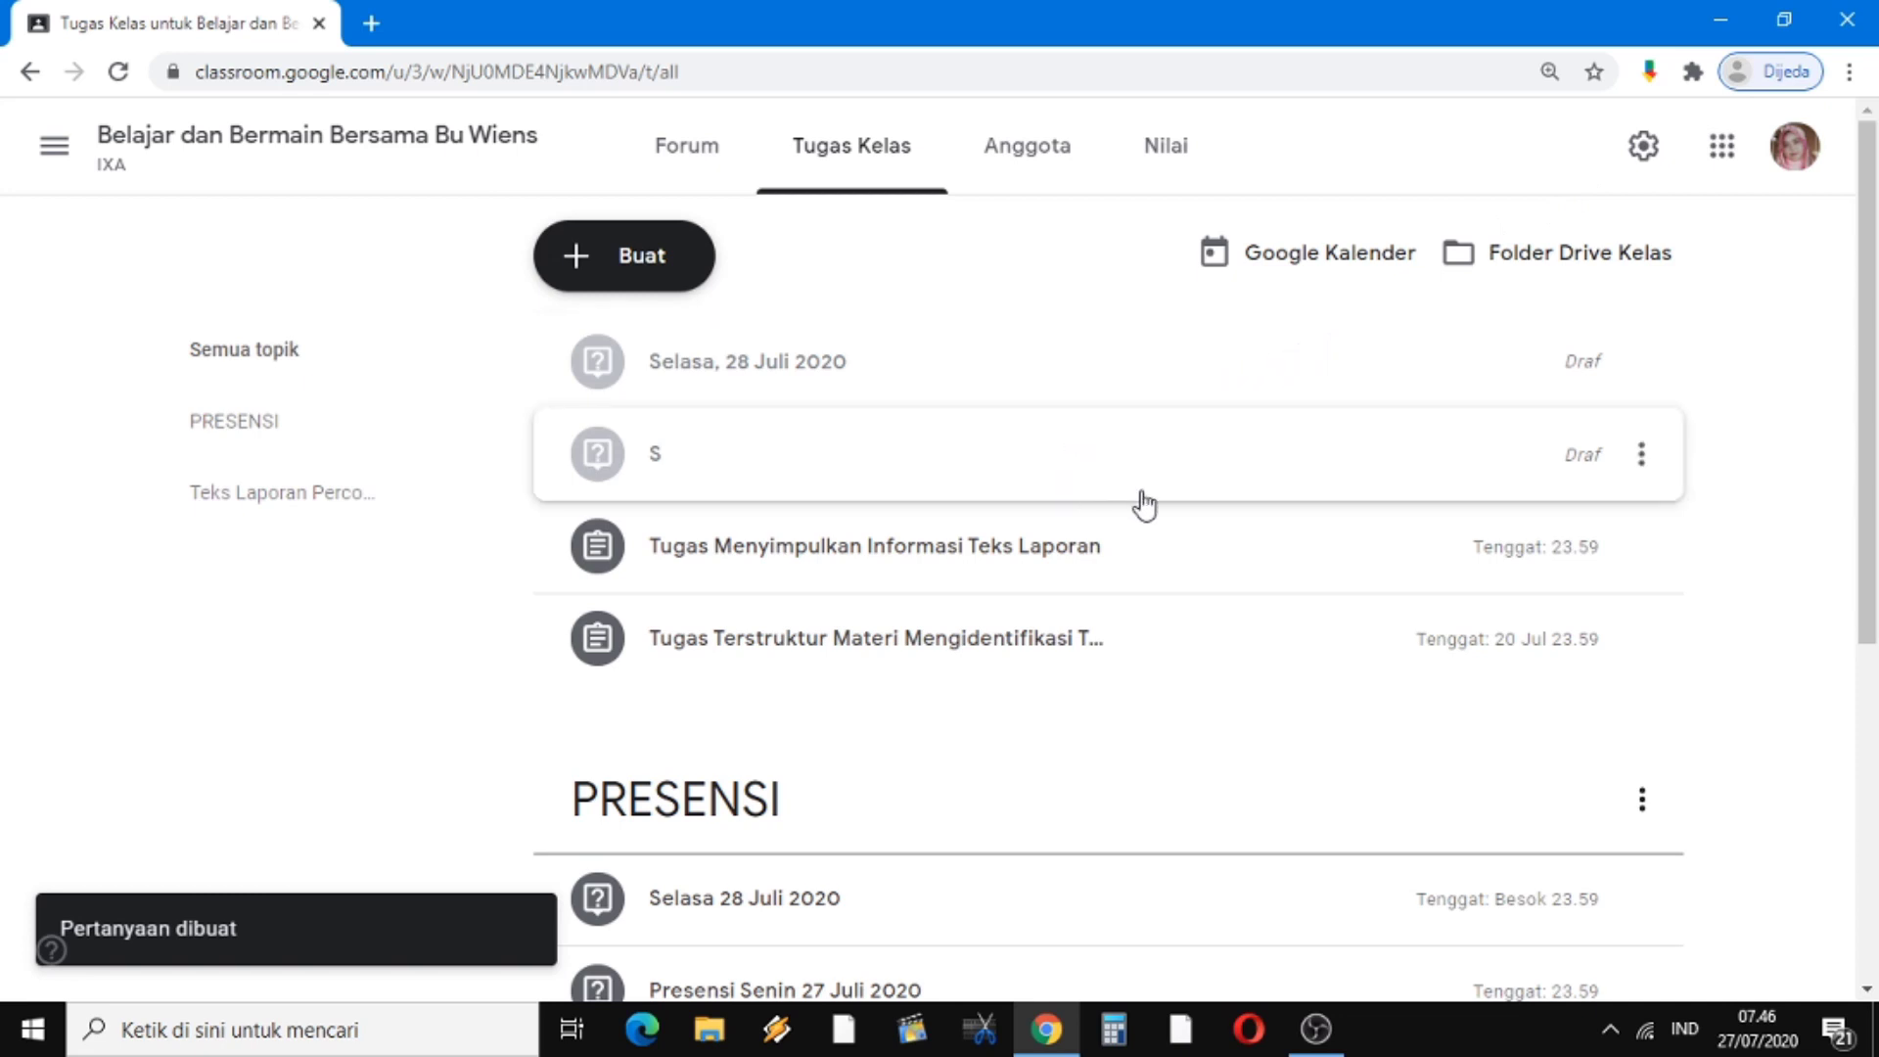
Expand the posted Selasa 28 Juli 2020 question under PRESENSI in class IXA and review its details
left_click_drag(1874, 284, 1874, 385)
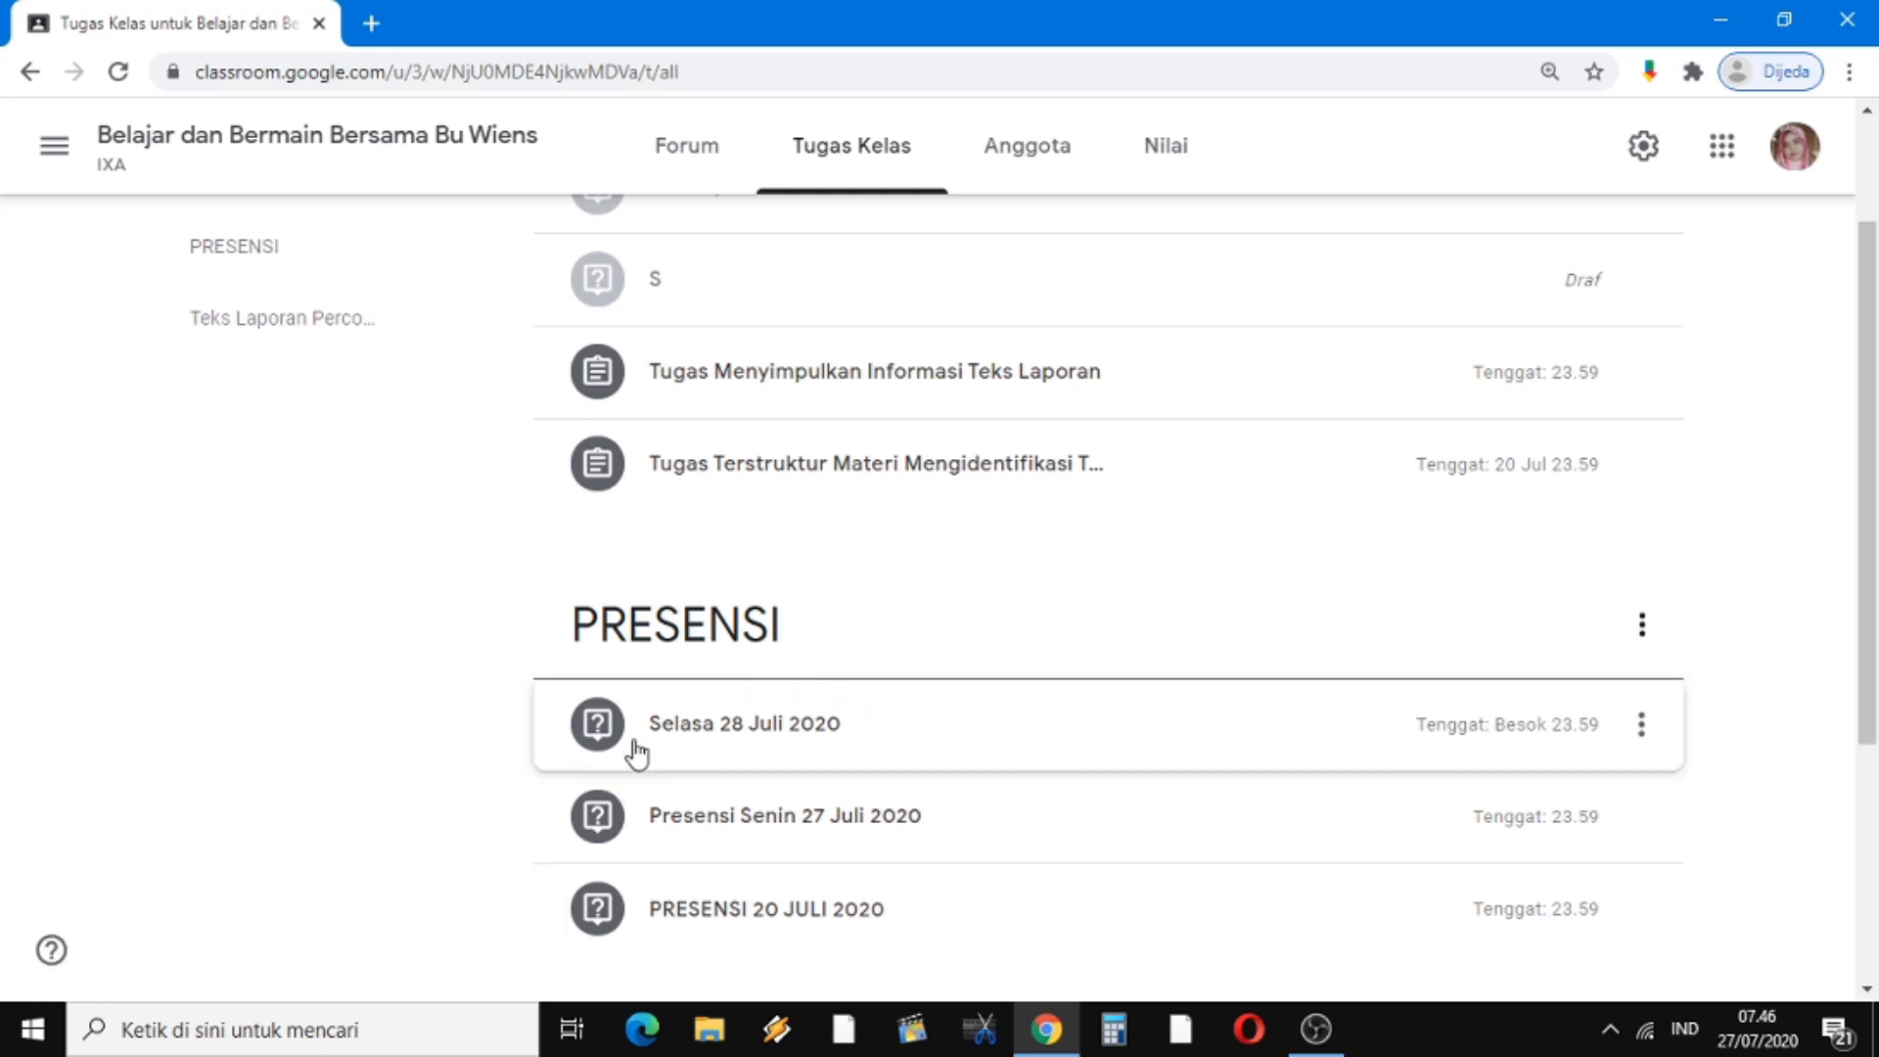
left_click(686, 729)
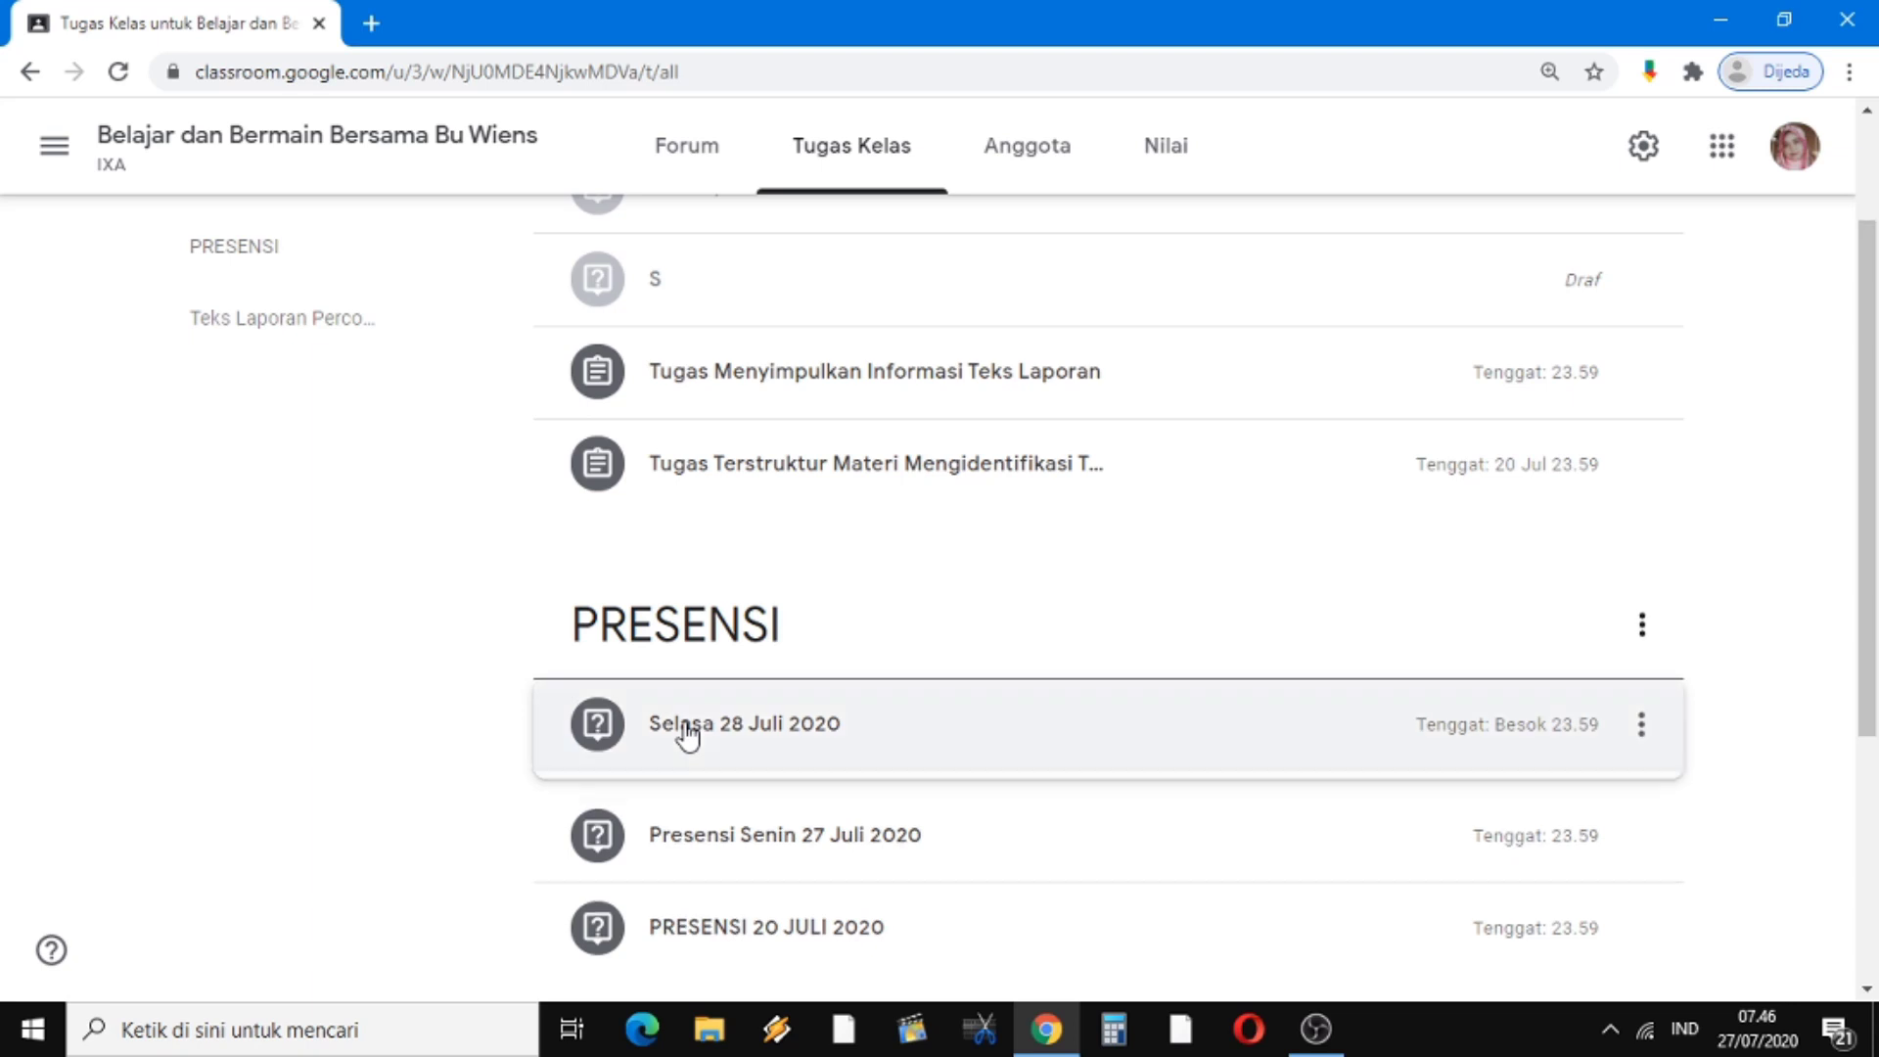
left_click_drag(1867, 367, 1865, 526)
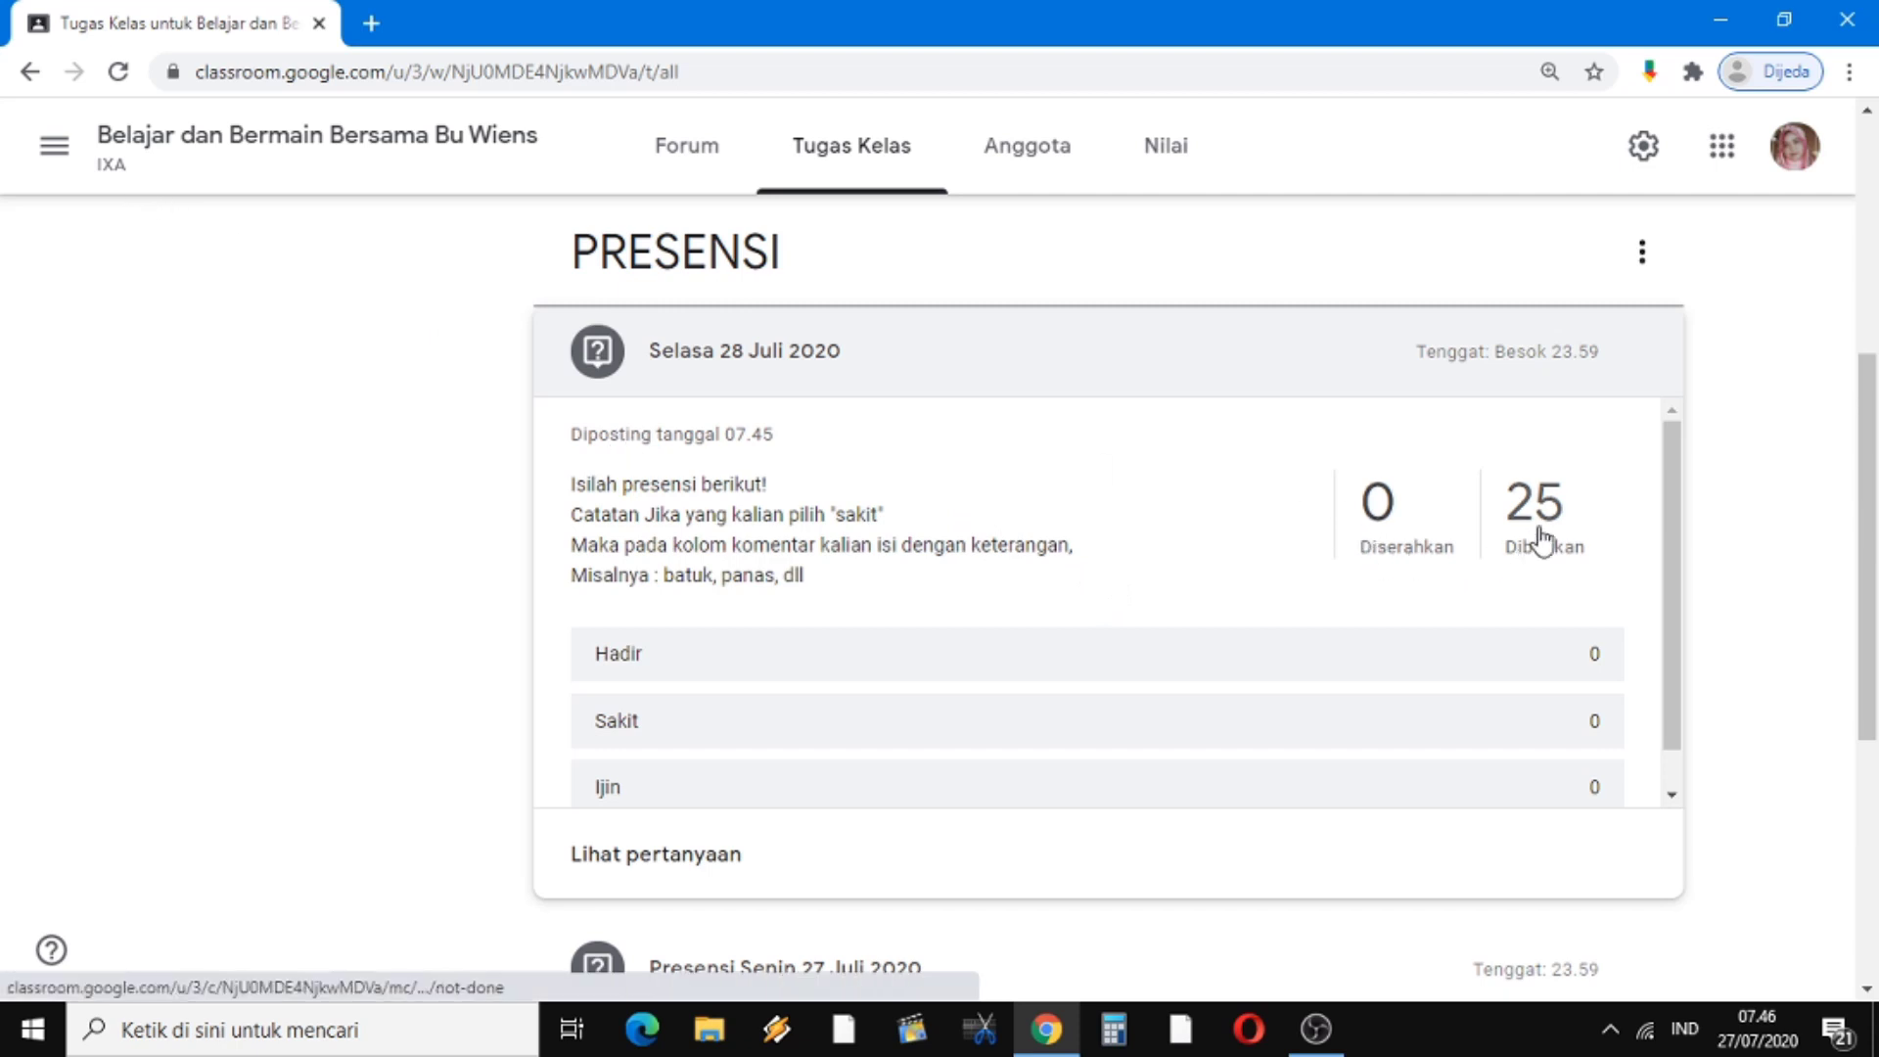
left_click_drag(1872, 460, 1863, 525)
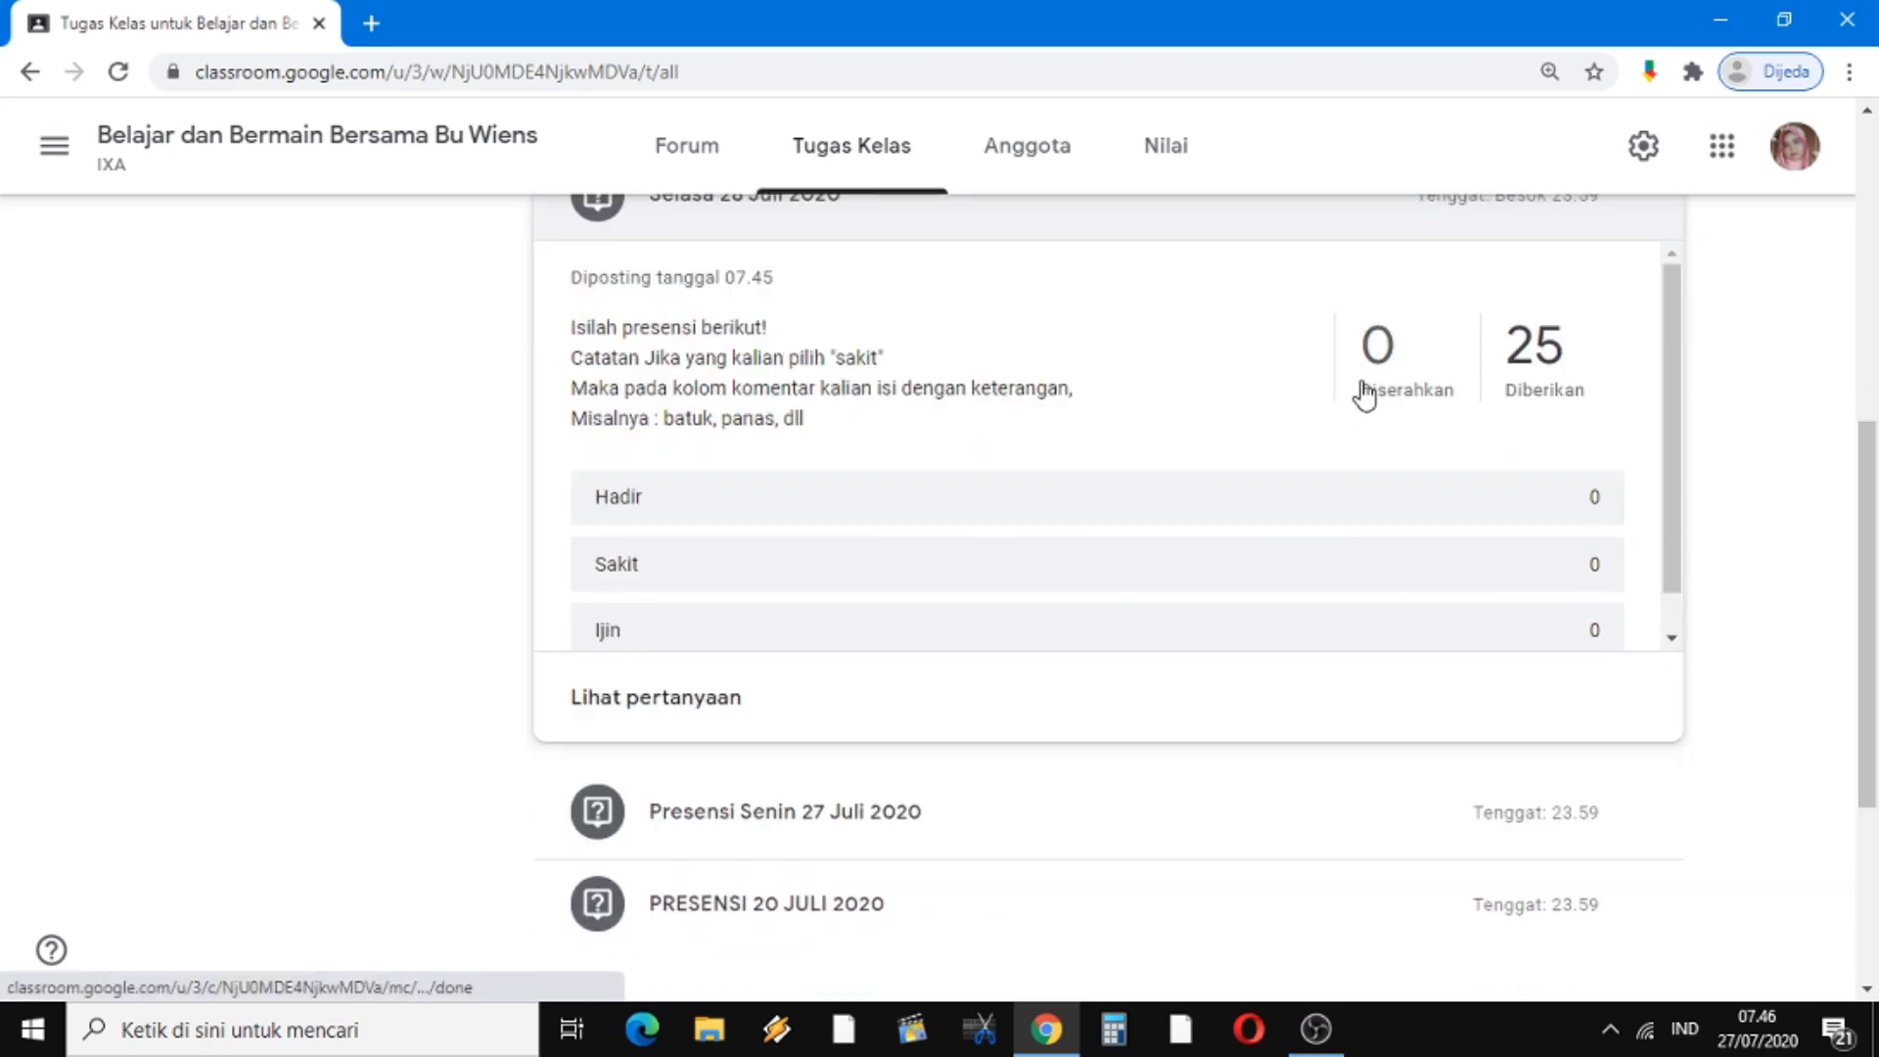
left_click_drag(1870, 606, 1875, 323)
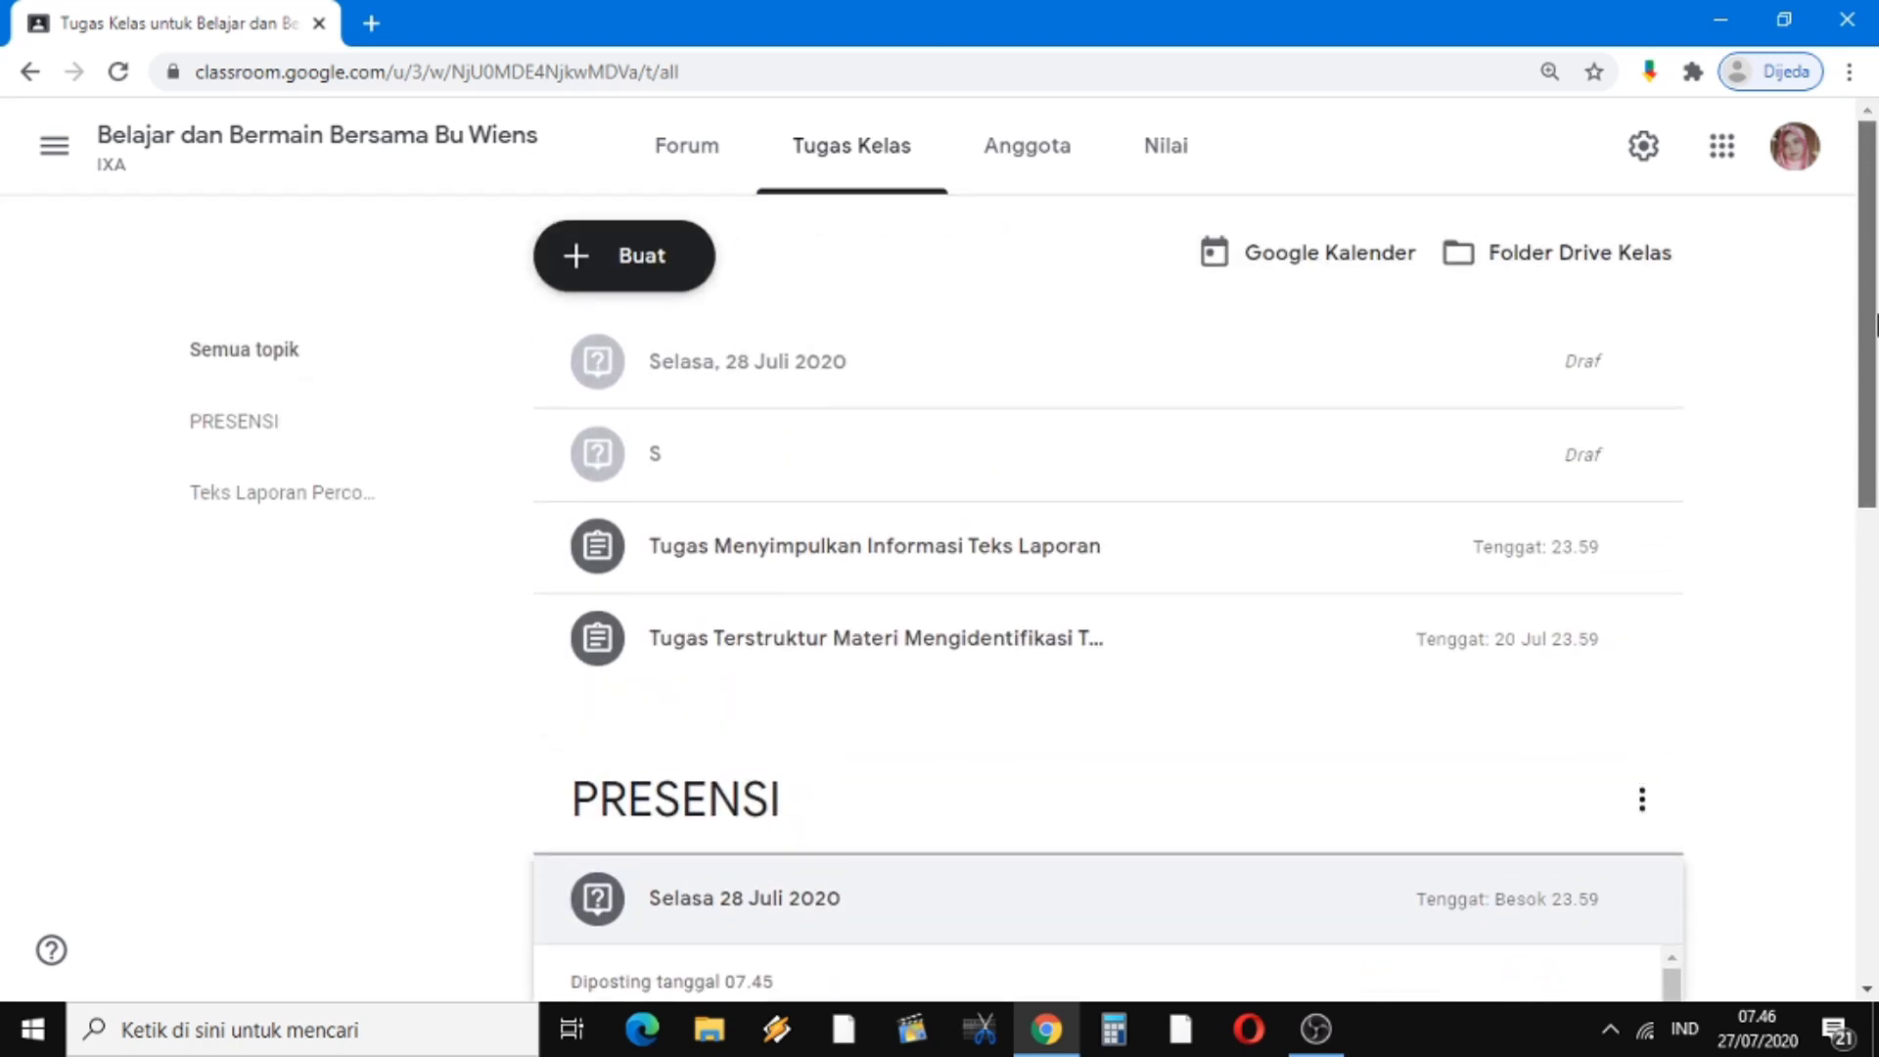
Switch to class IXB and check its stream for the Selasa 28 Juli 2020 question
left_click(55, 151)
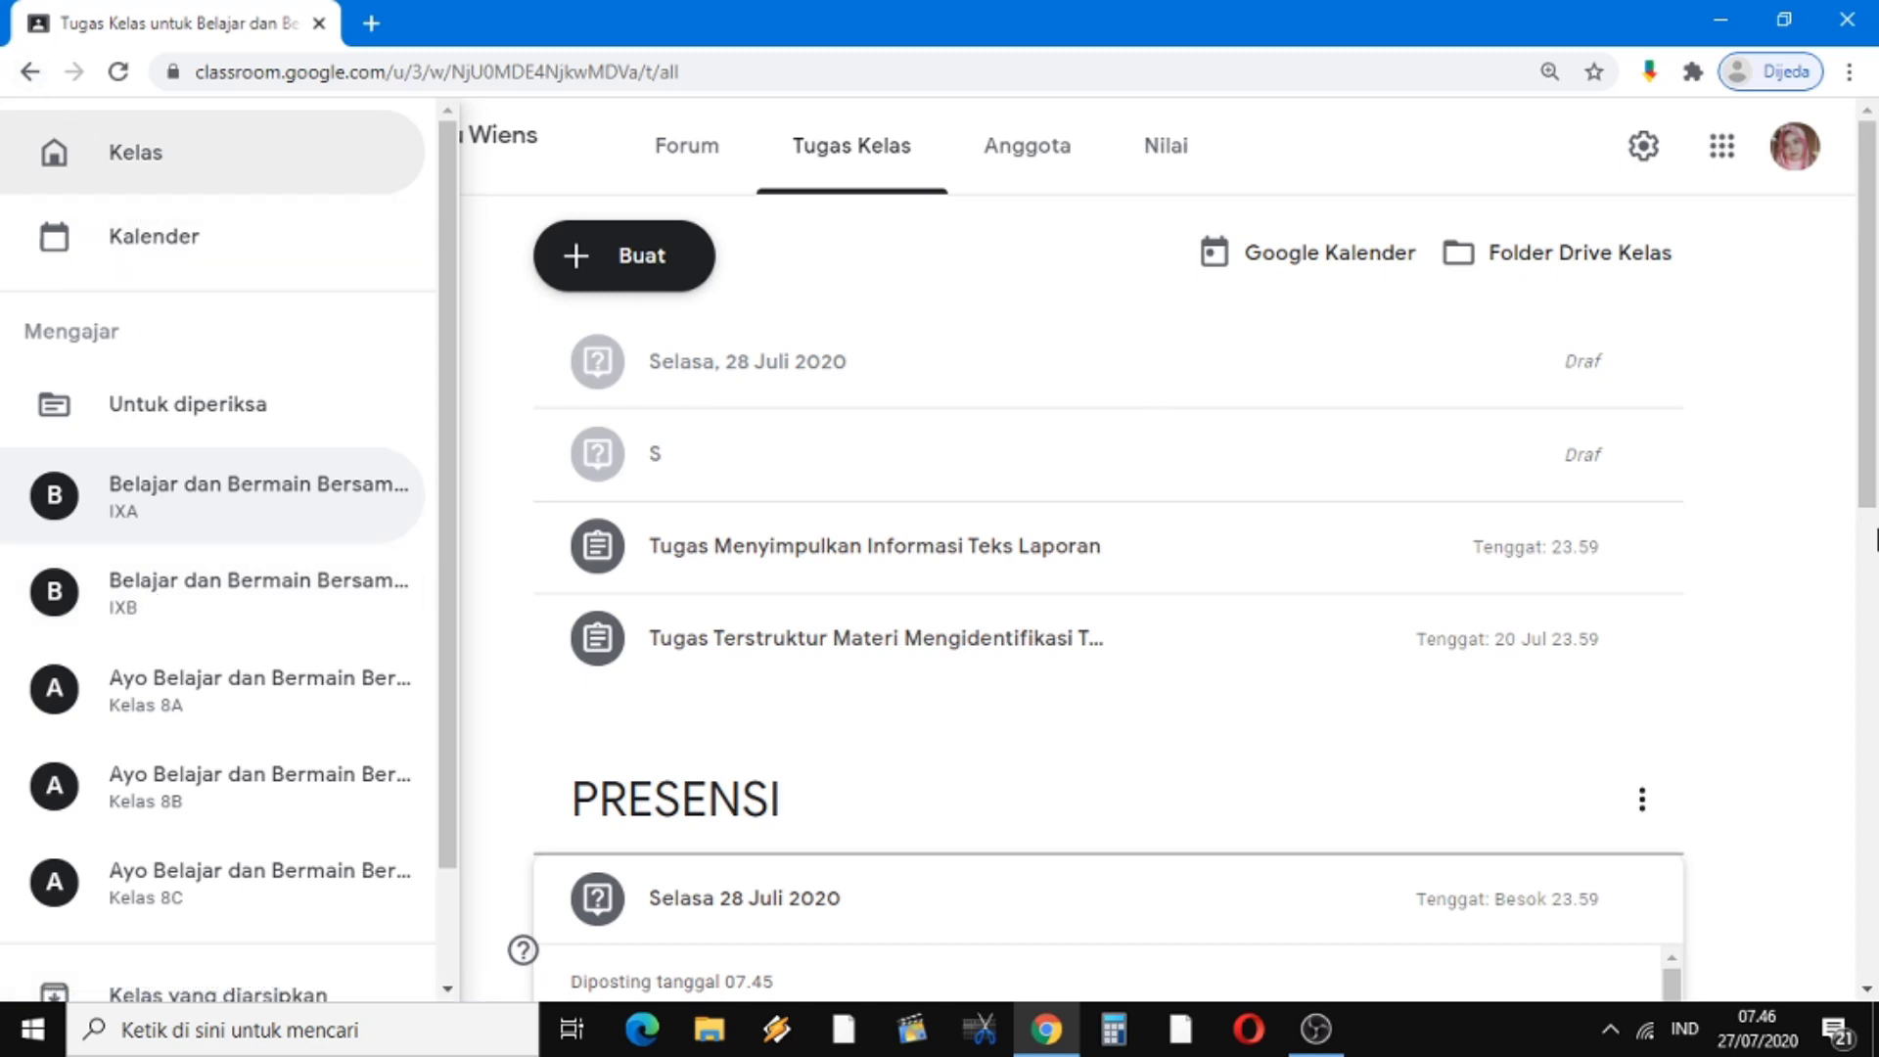
left_click(1799, 542)
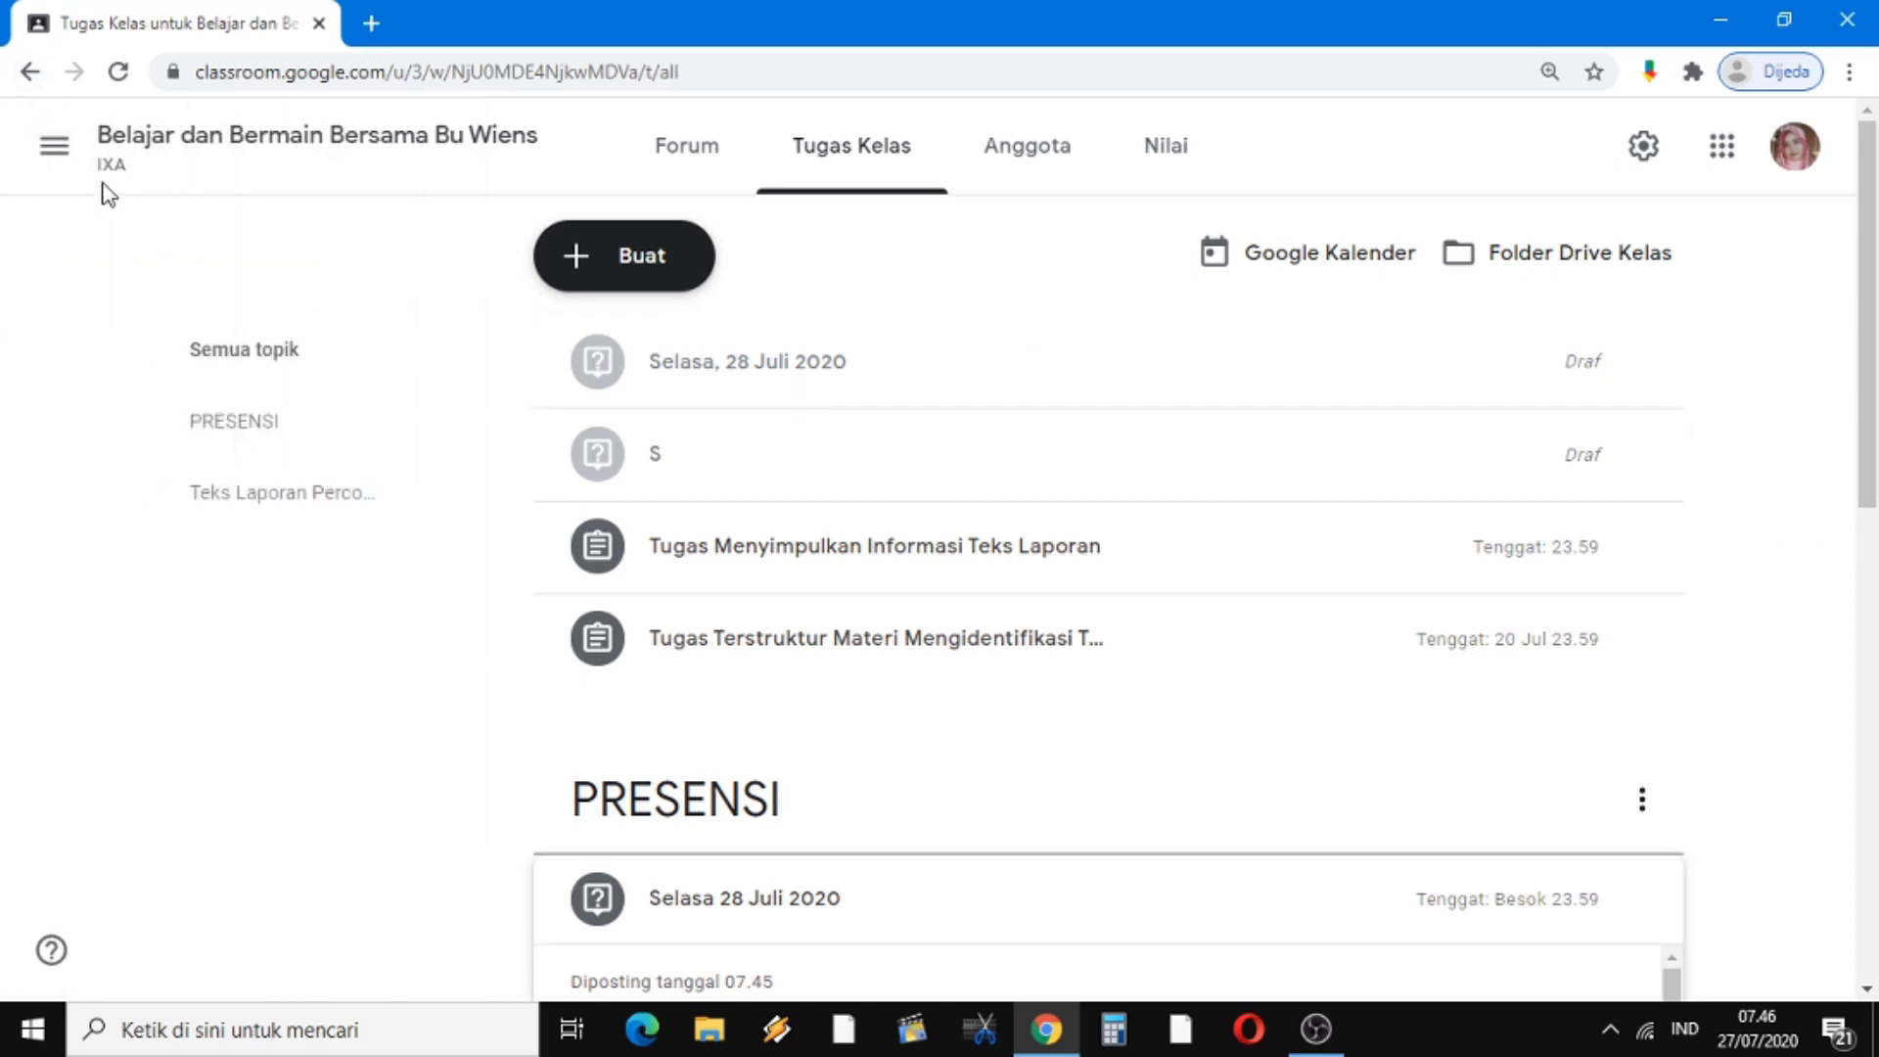
left_click(55, 149)
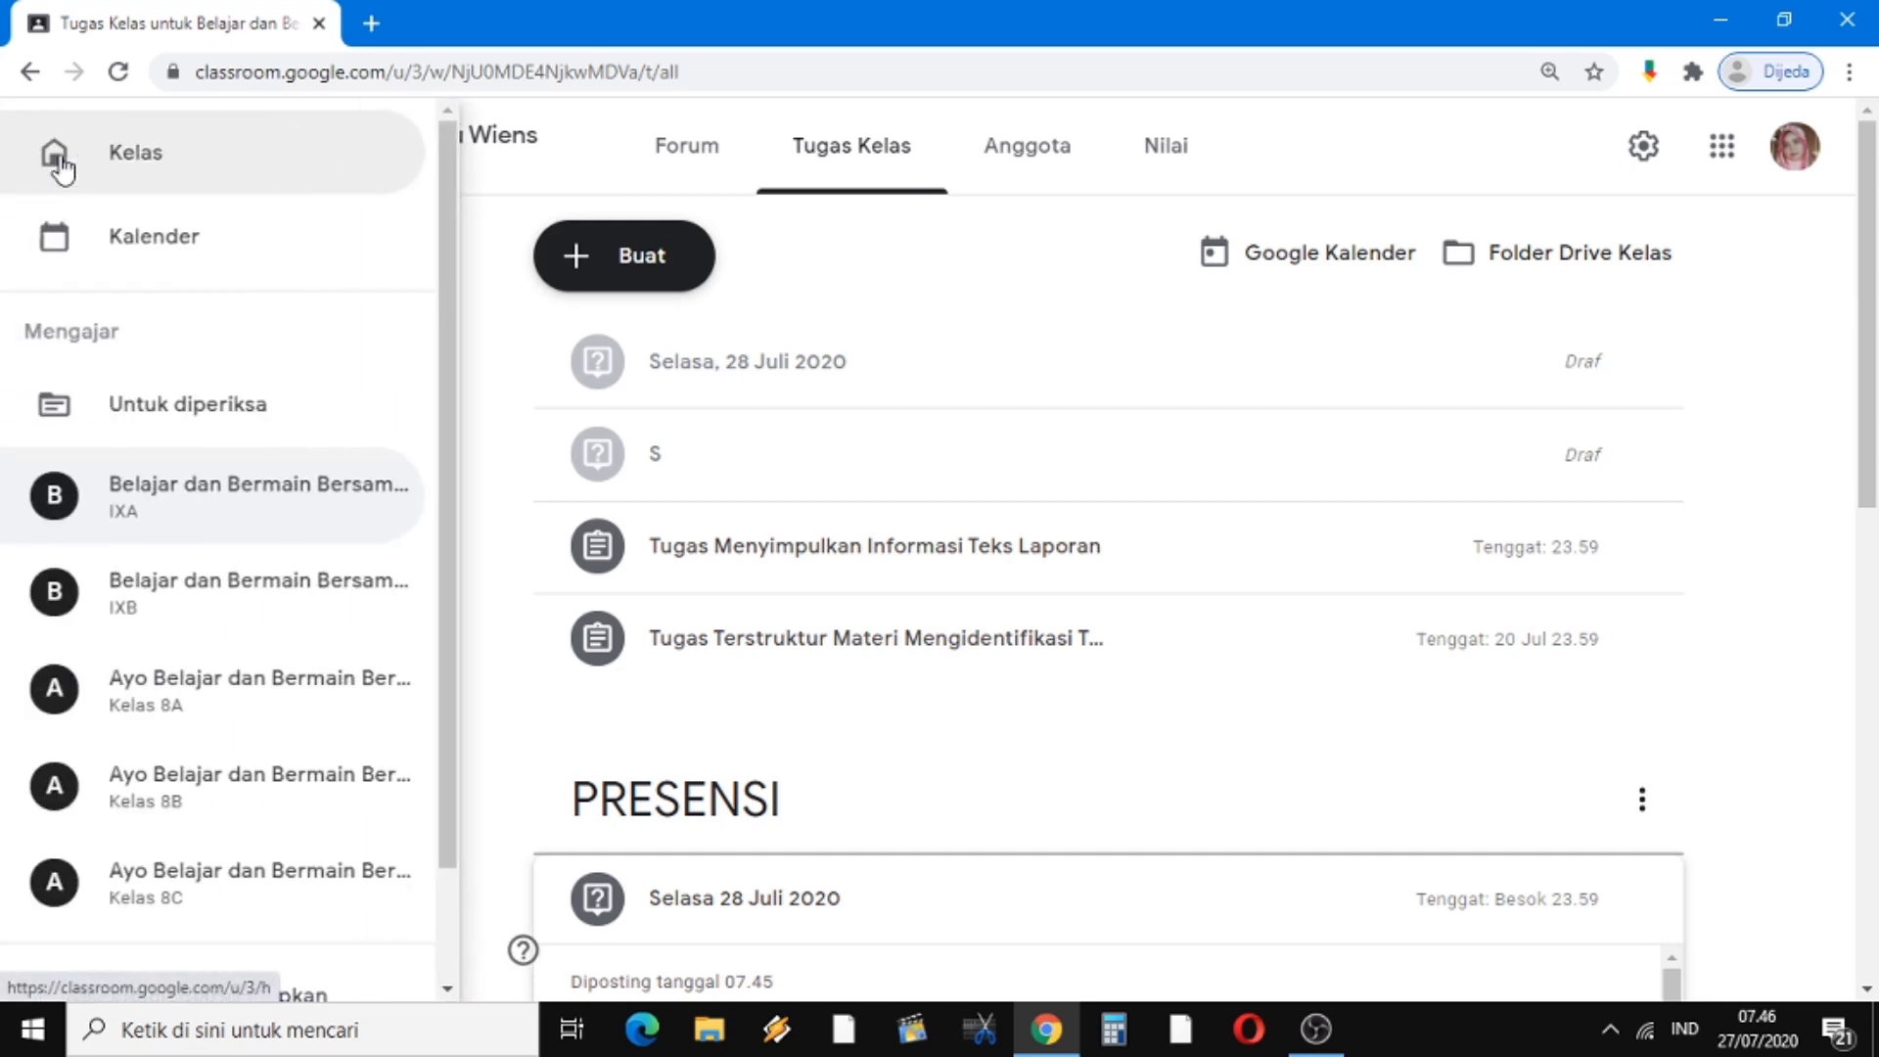
left_click_drag(446, 380, 448, 474)
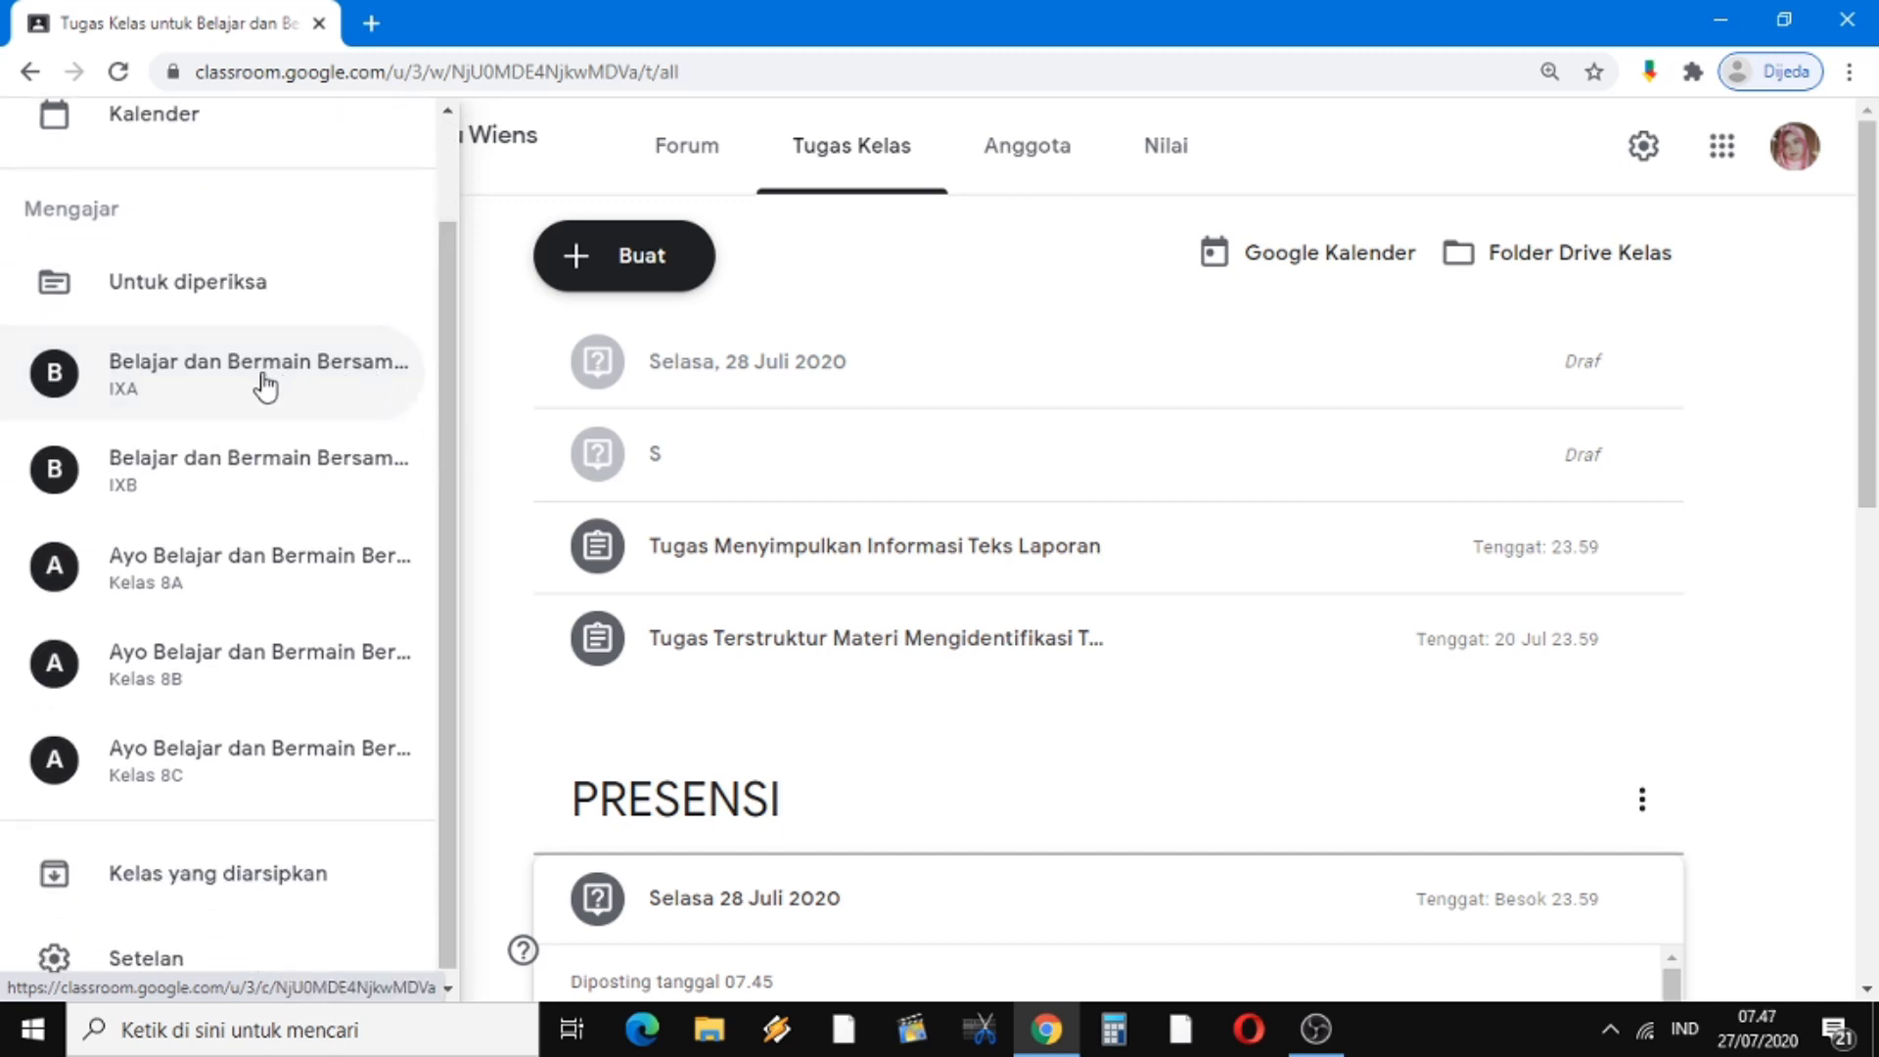
left_click(210, 471)
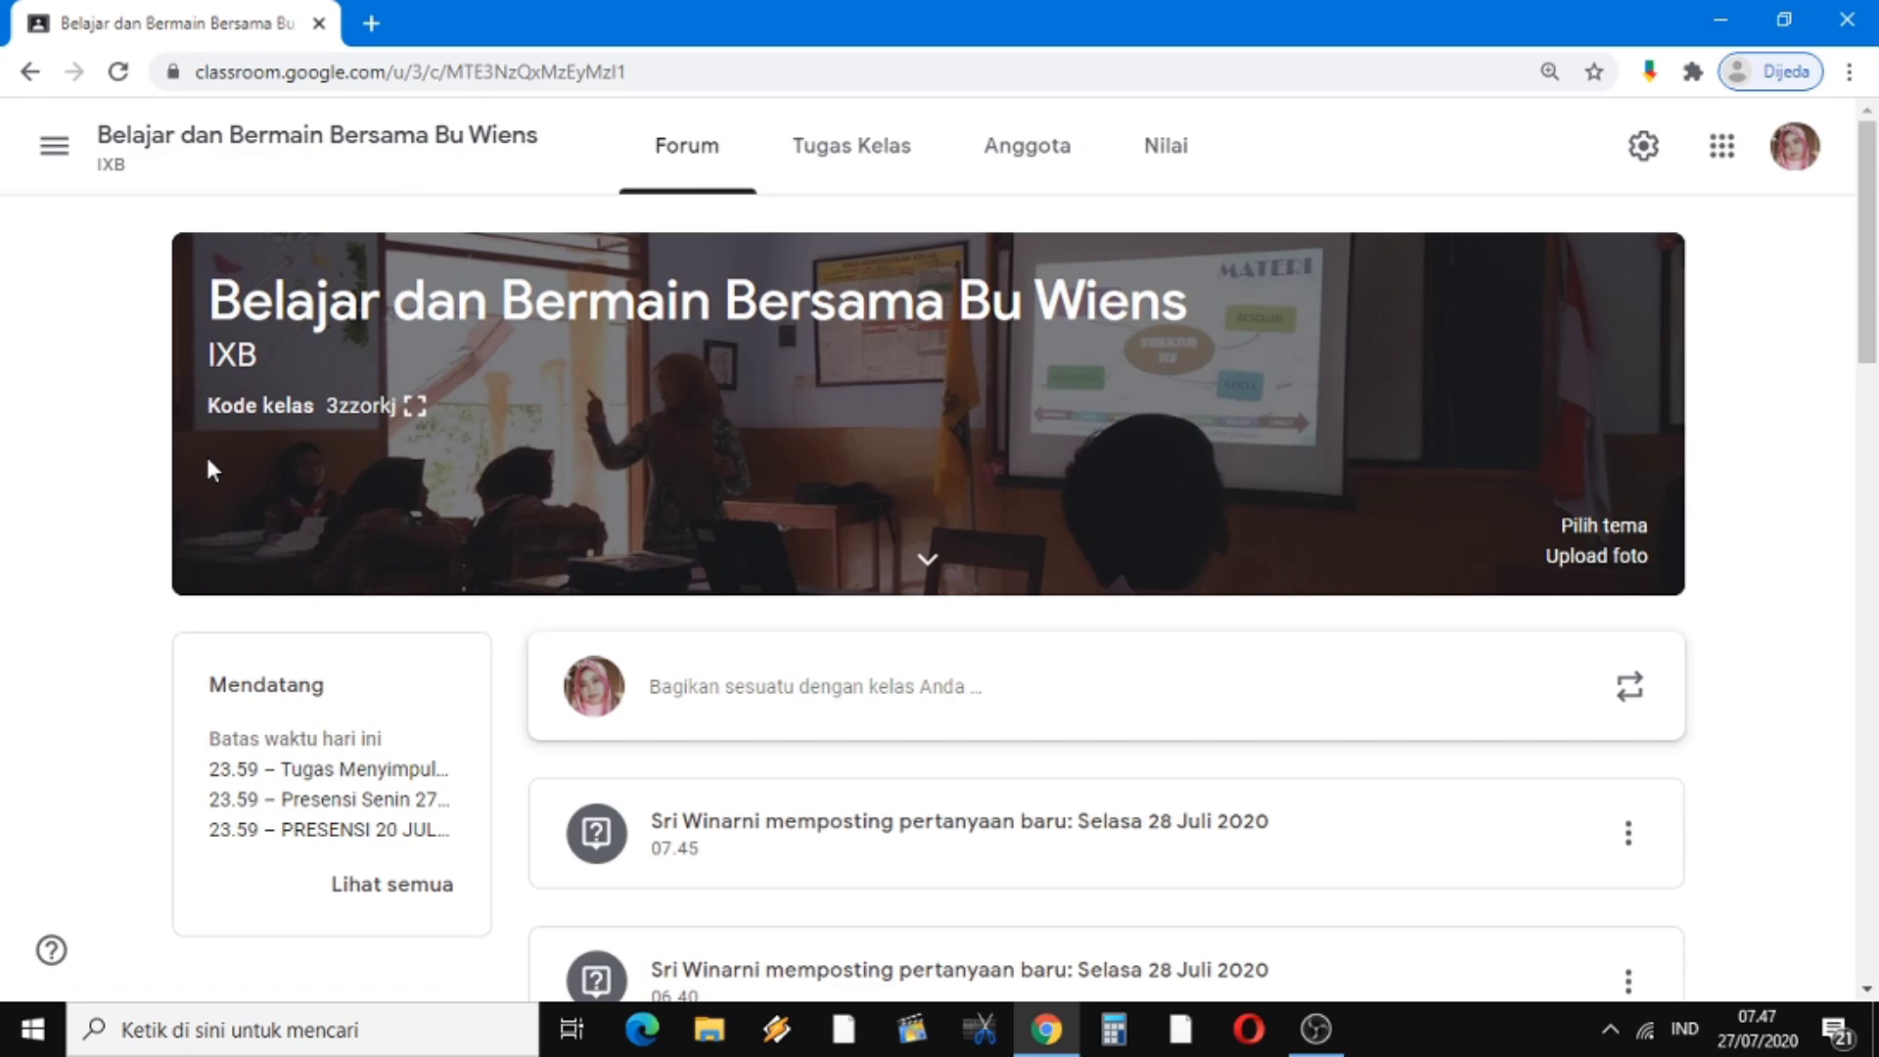
mouse_move(1871, 150)
left_mouse_down()
mouse_move(1871, 205)
mouse_move(1871, 184)
left_mouse_up()
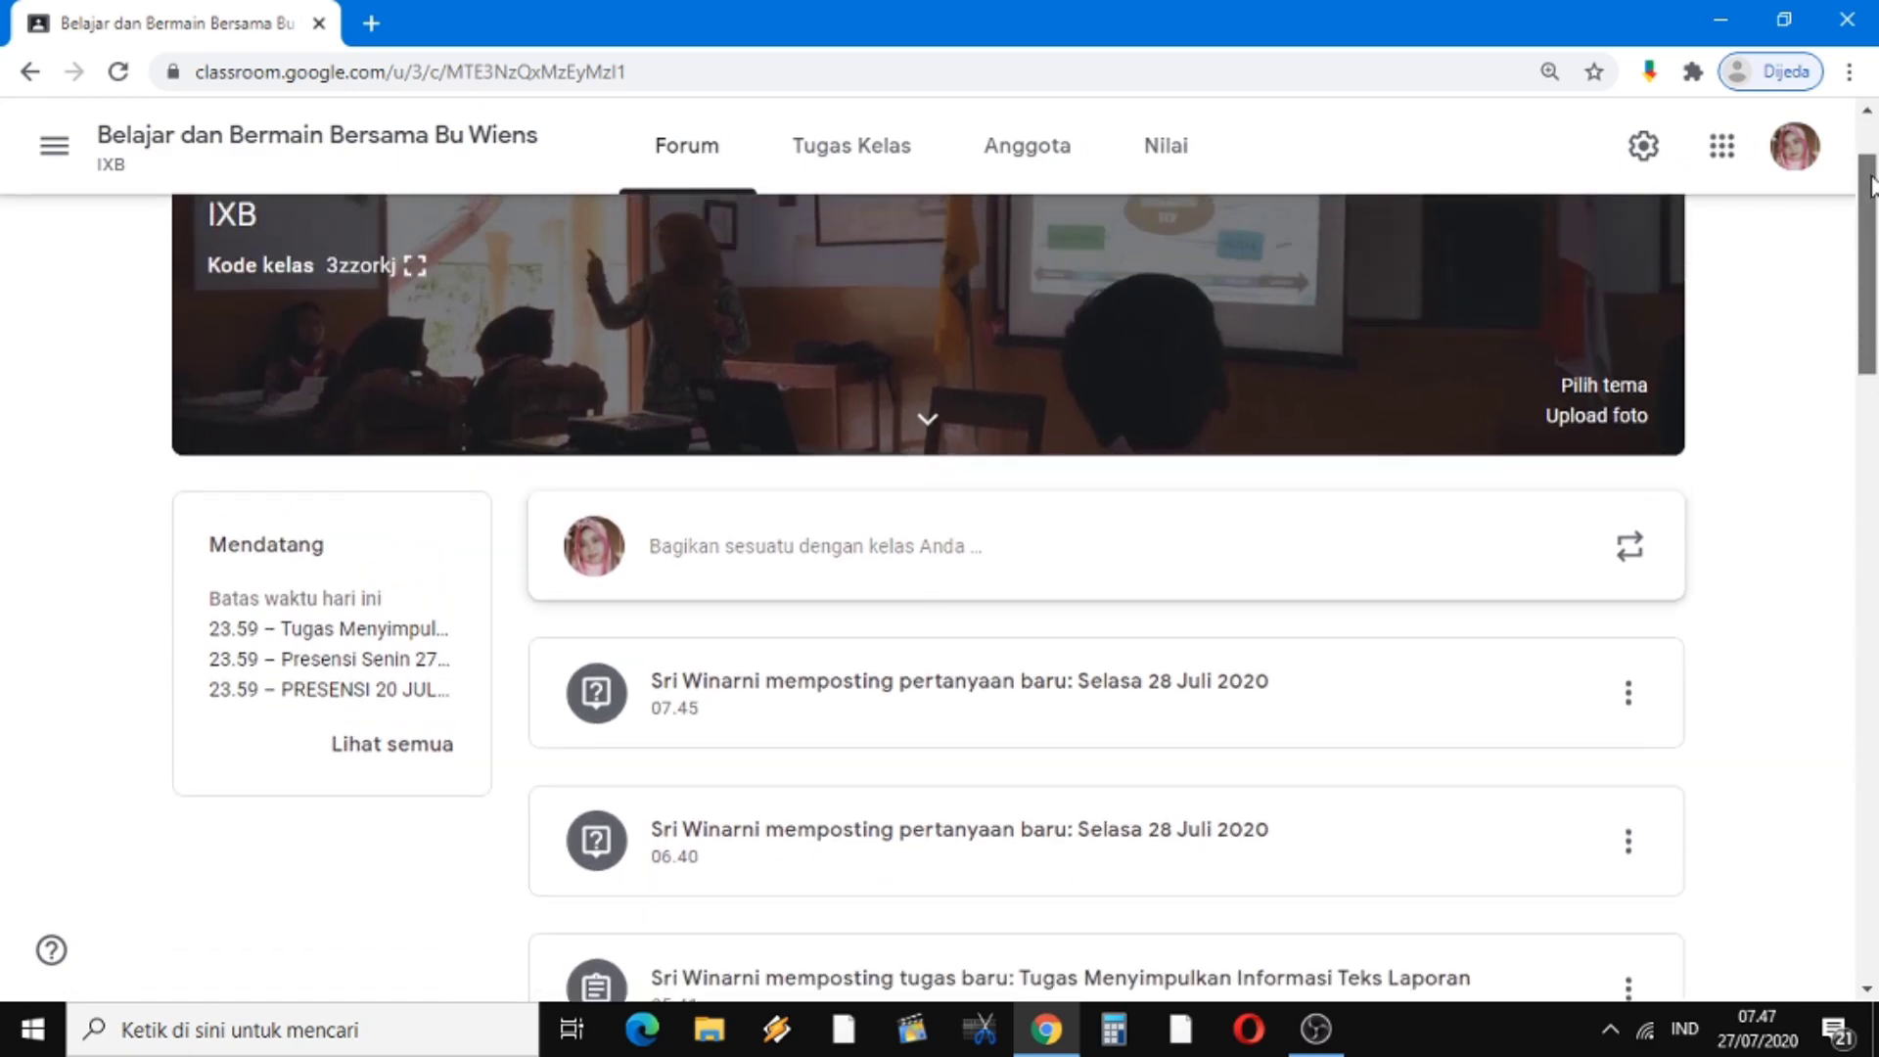
Open the classwork of IXB and review the Selasa 28 Juli 2020 question under PRESENSI
left_click(887, 169)
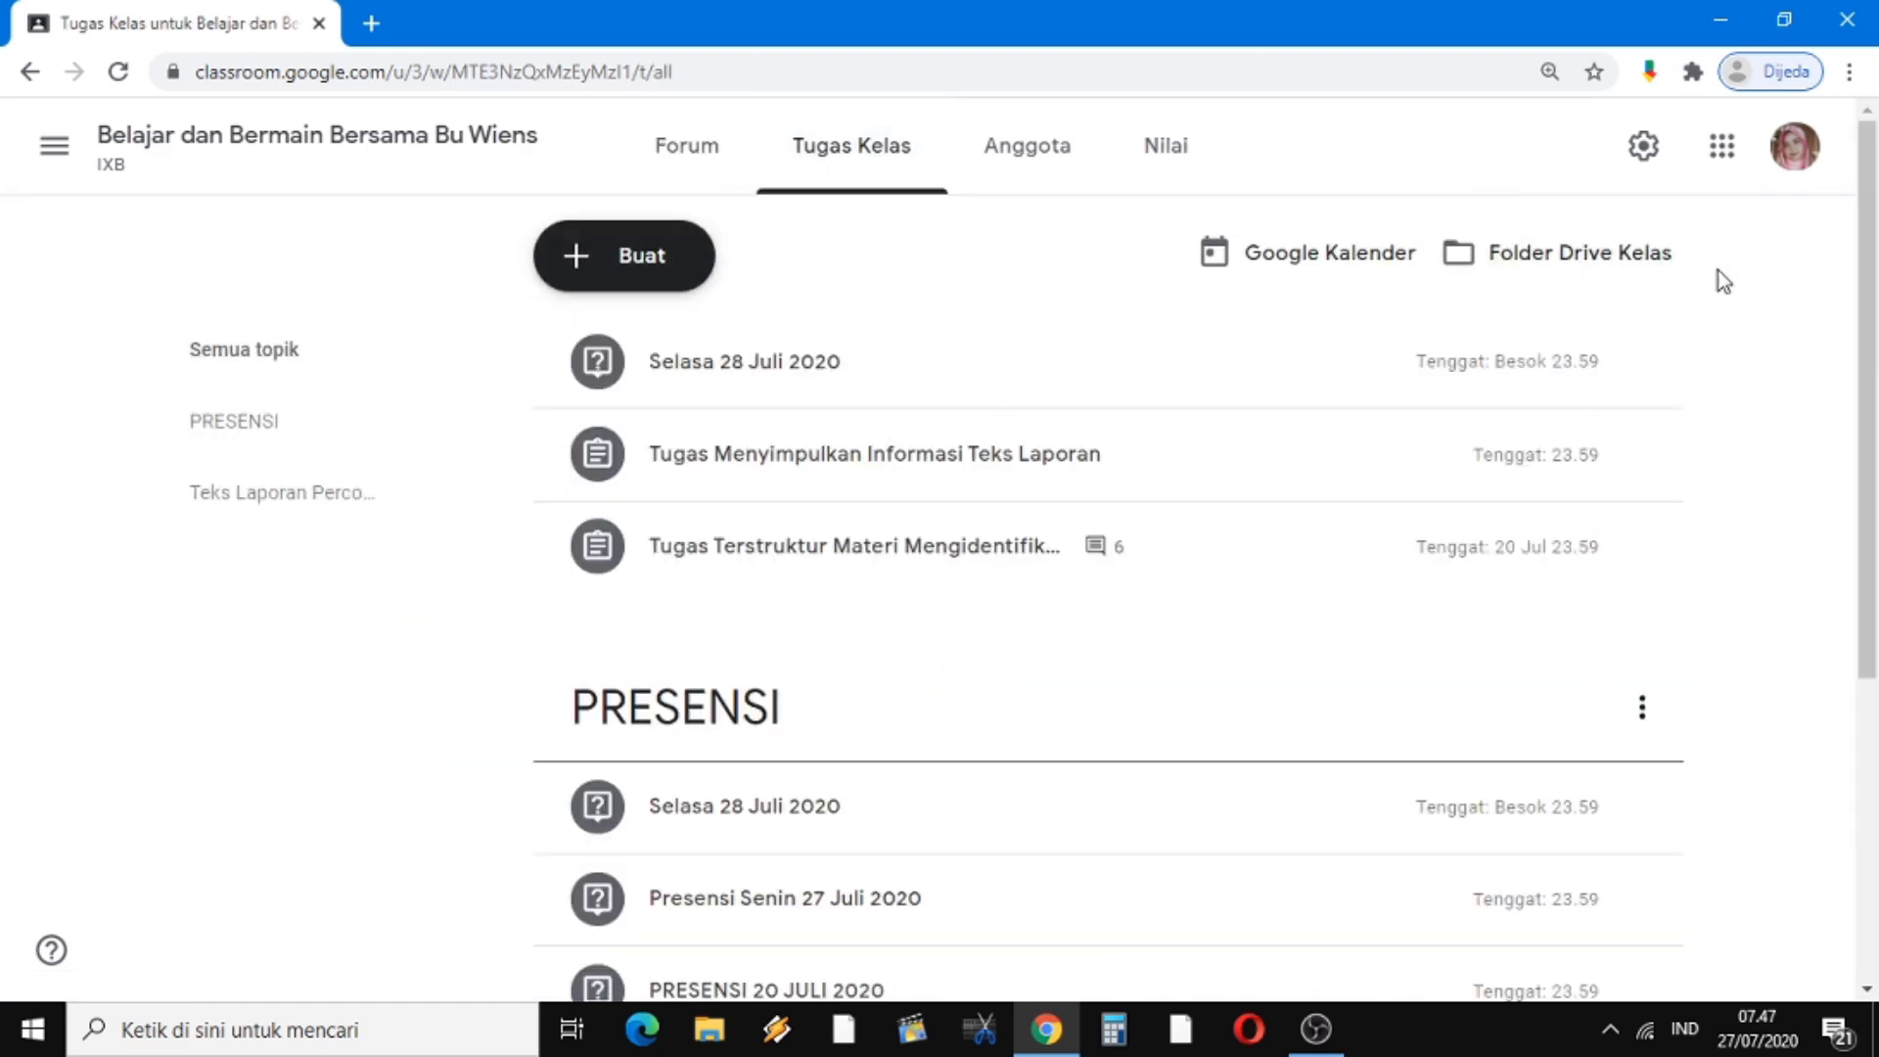
left_click_drag(1873, 277, 1872, 375)
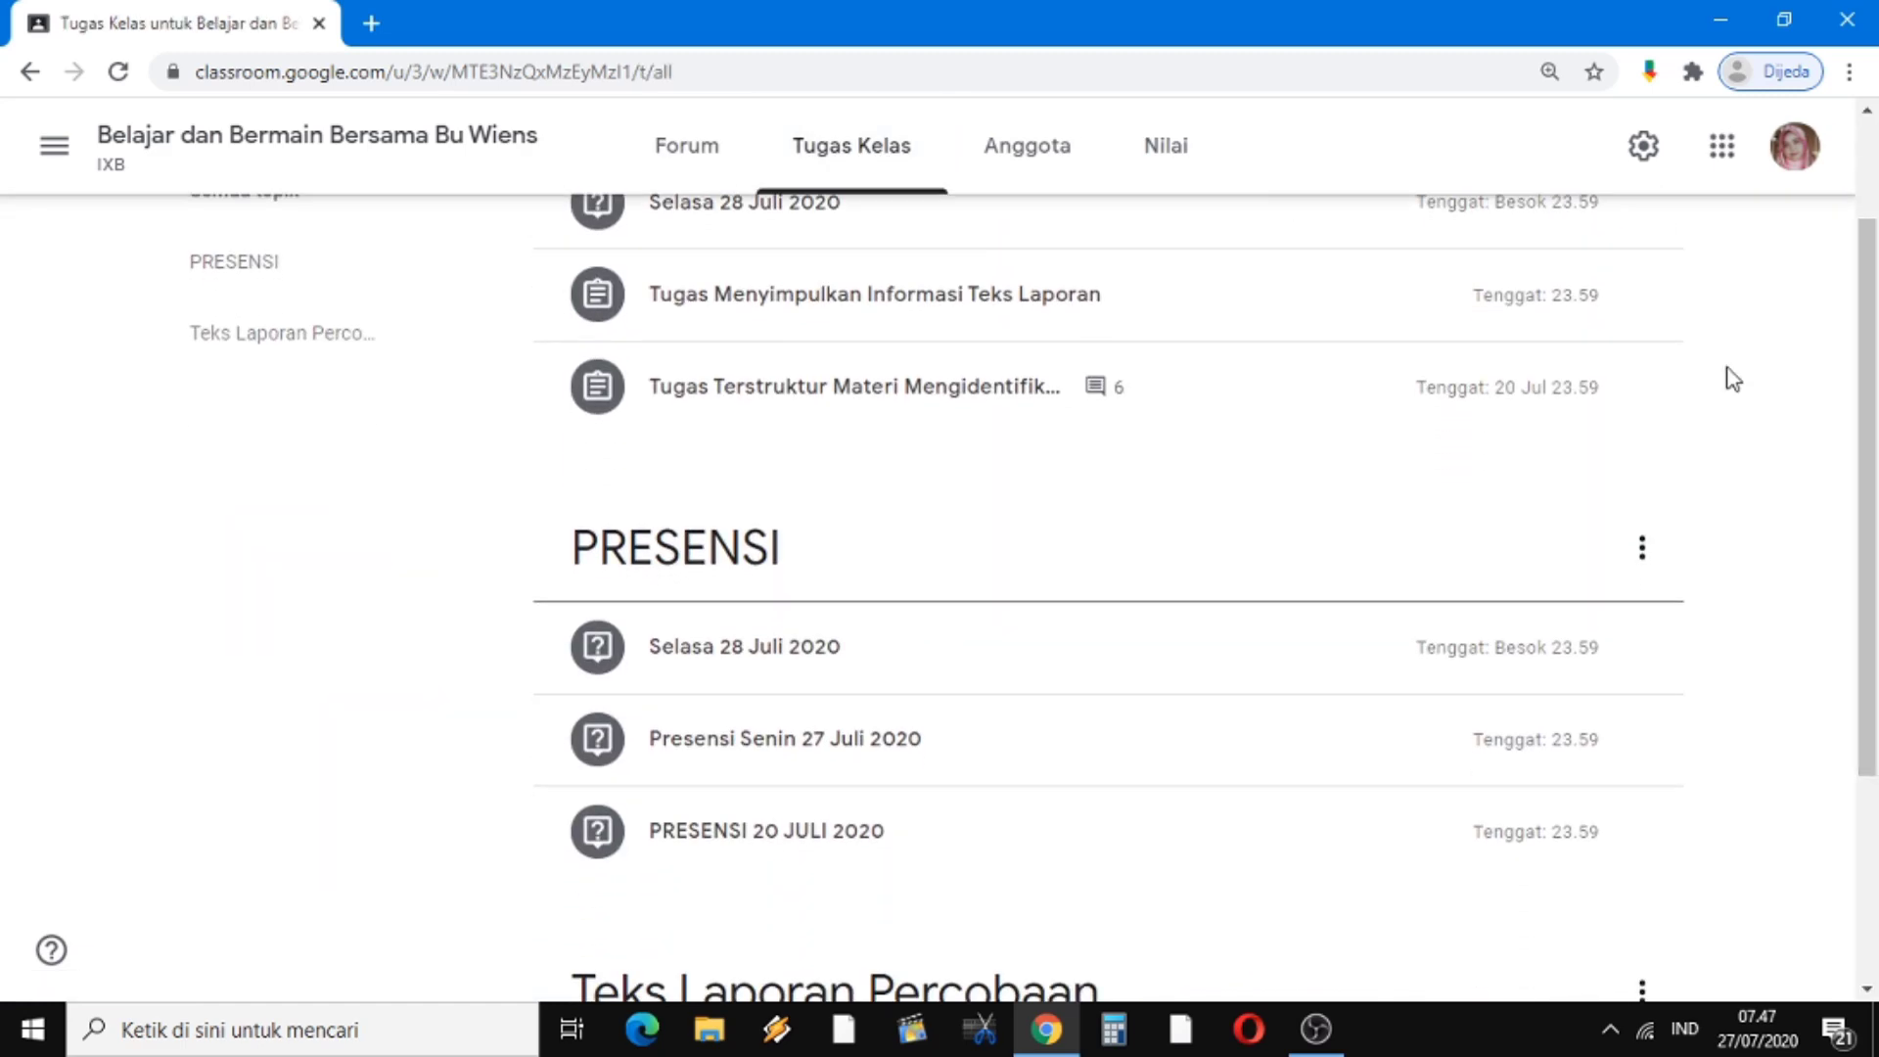
left_click(763, 671)
left_click_drag(1872, 254, 1872, 362)
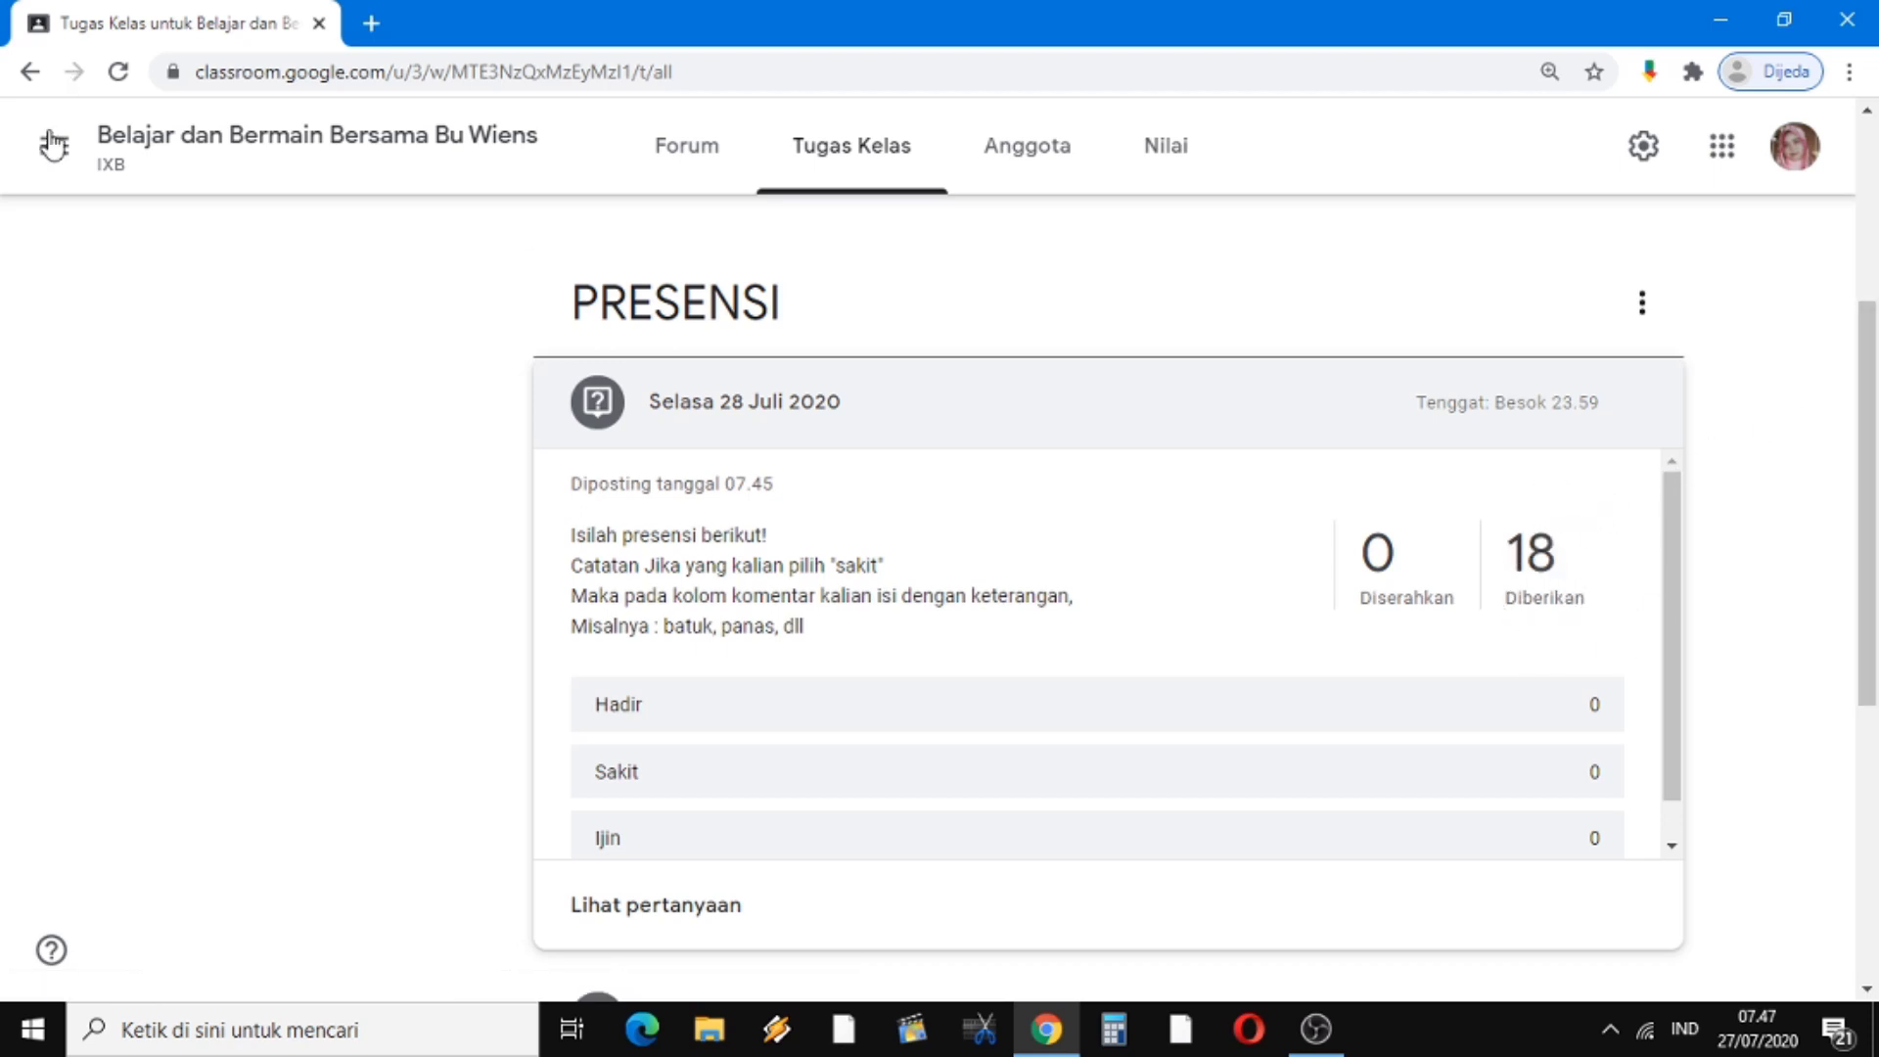
Switch to class Kelas 8A and review the Selasa 28 Juli 2020 question under PRESENSI in its classwork
left_click(54, 147)
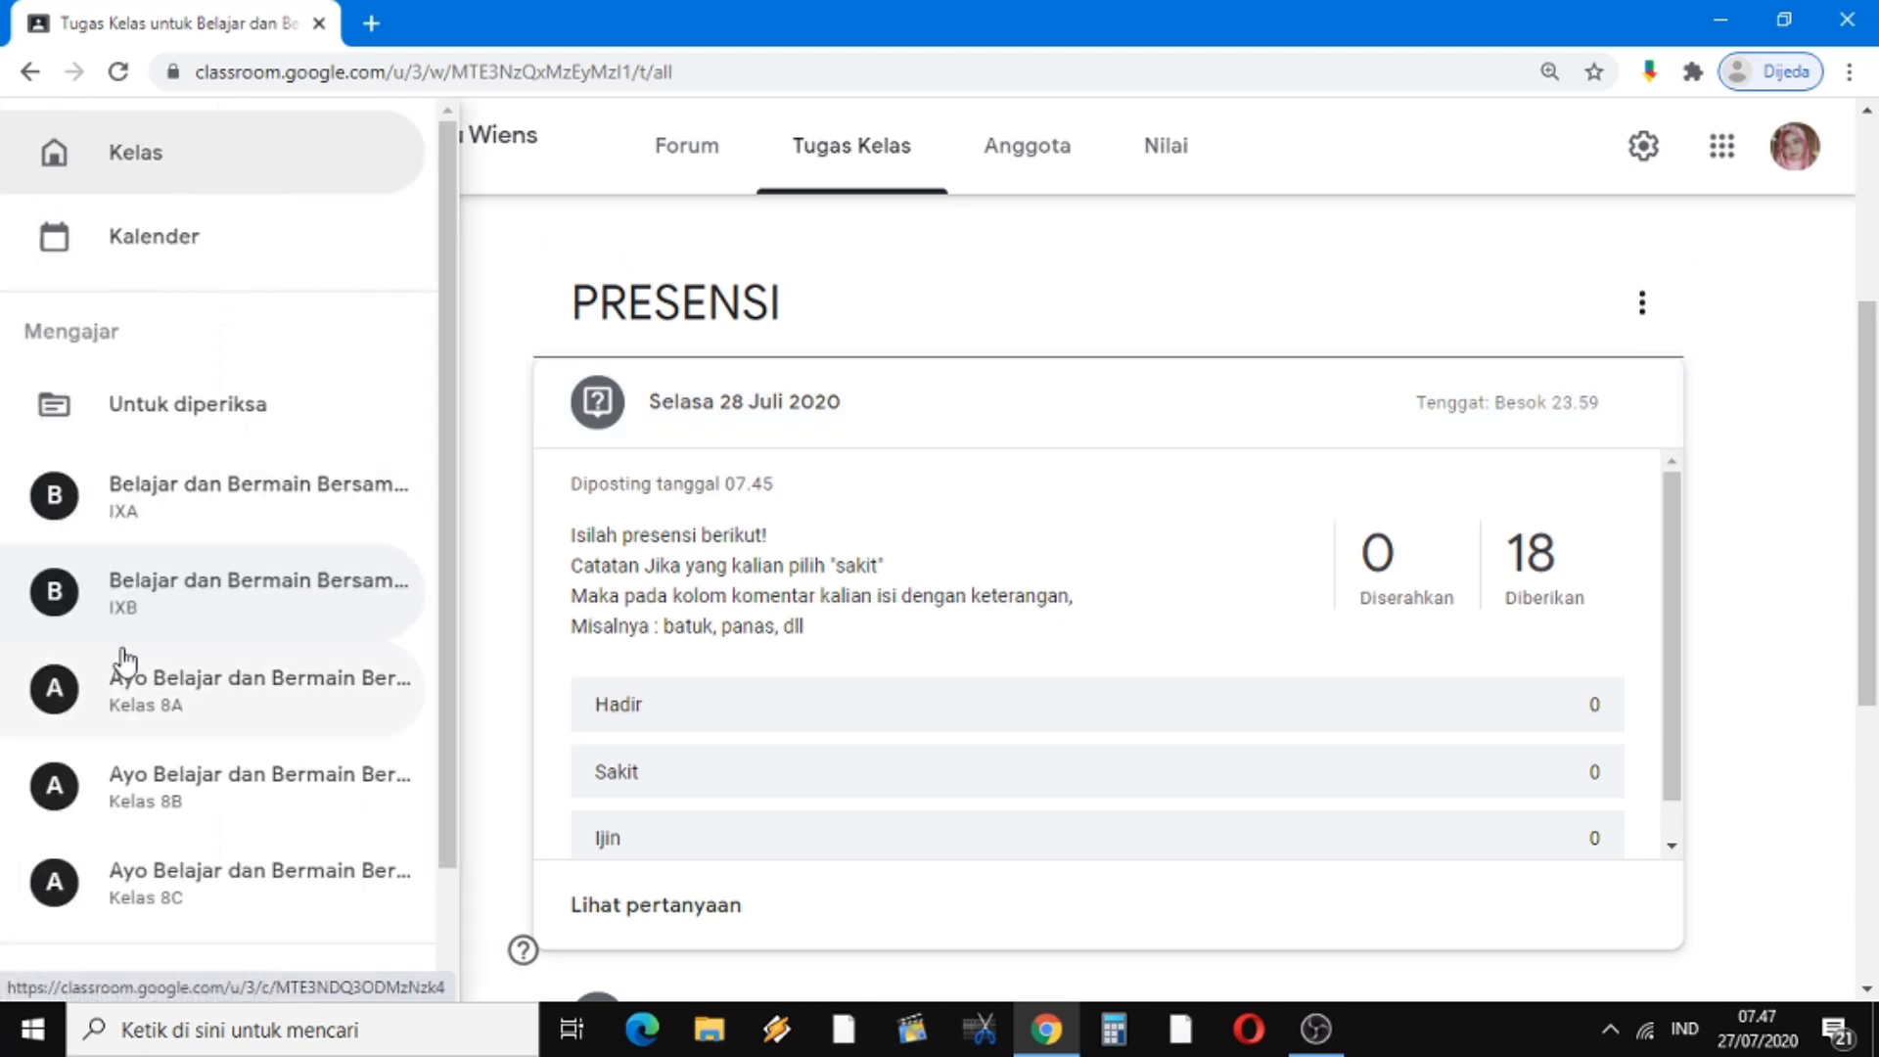
left_click(140, 700)
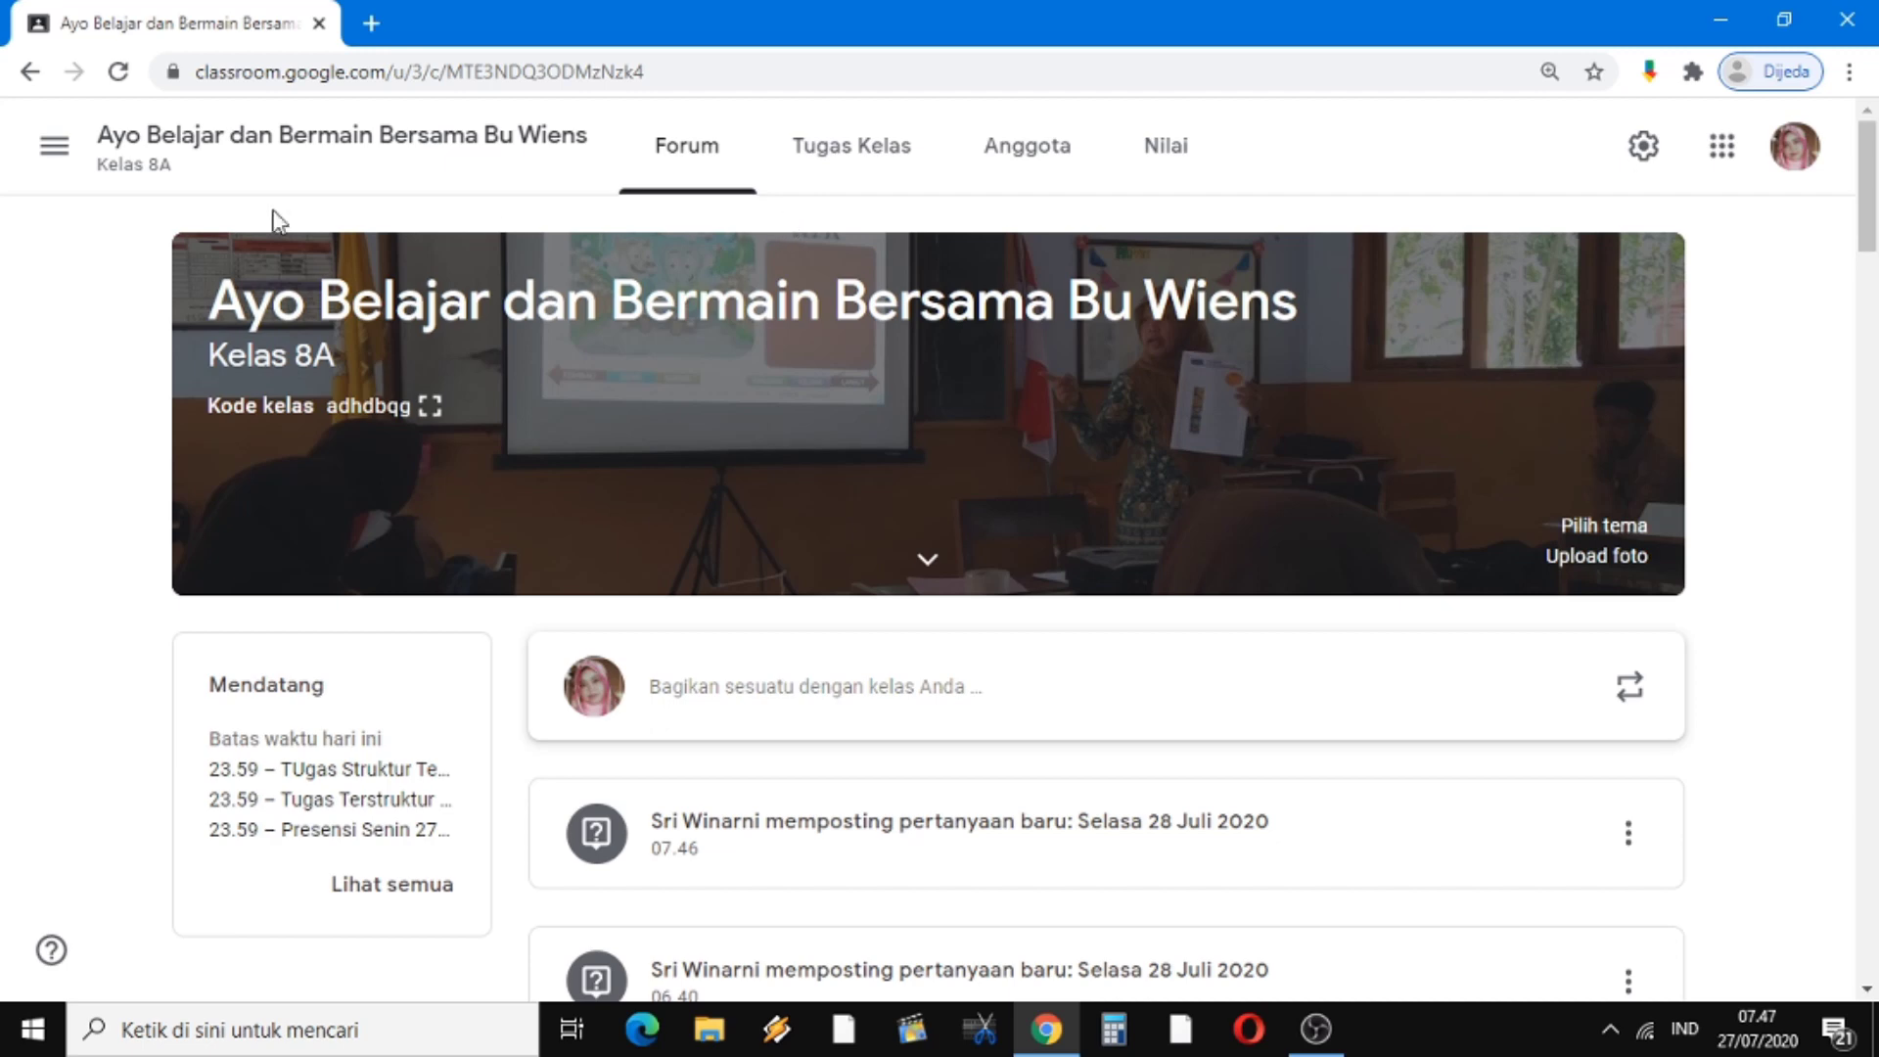
left_click(54, 151)
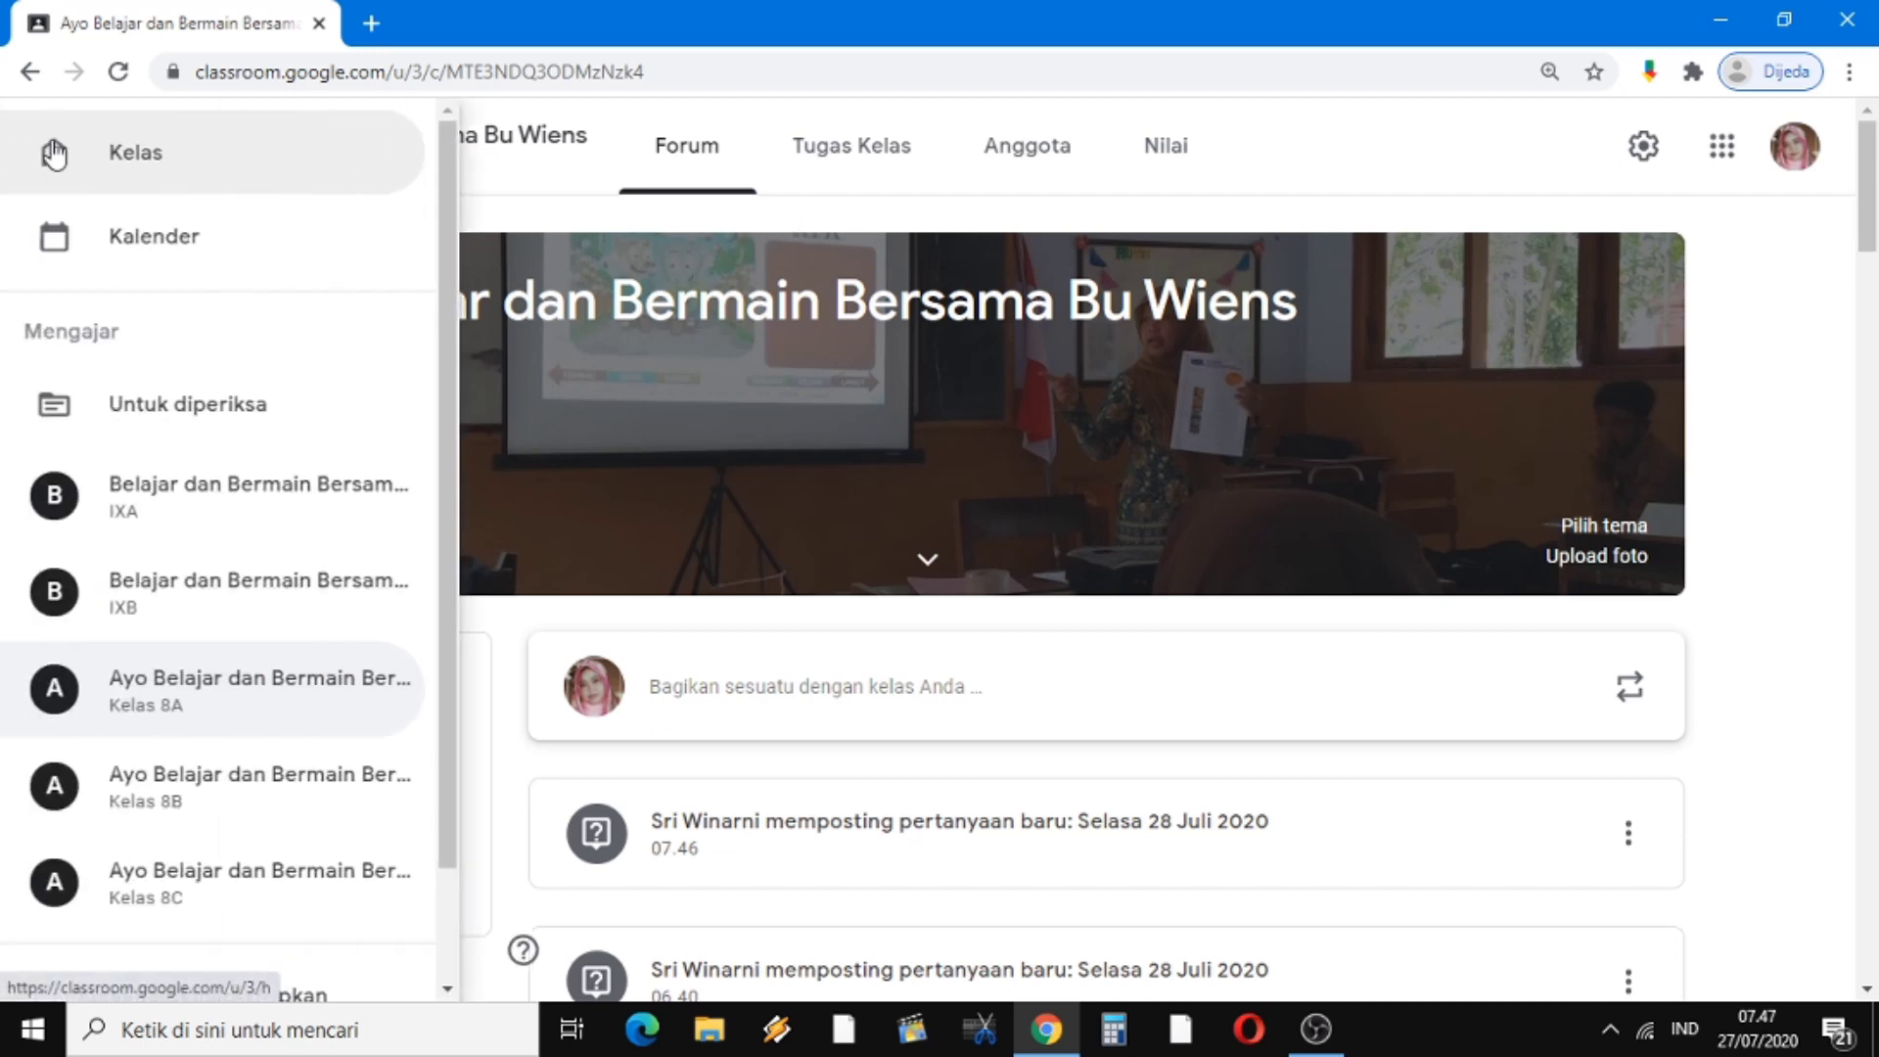
left_click(150, 705)
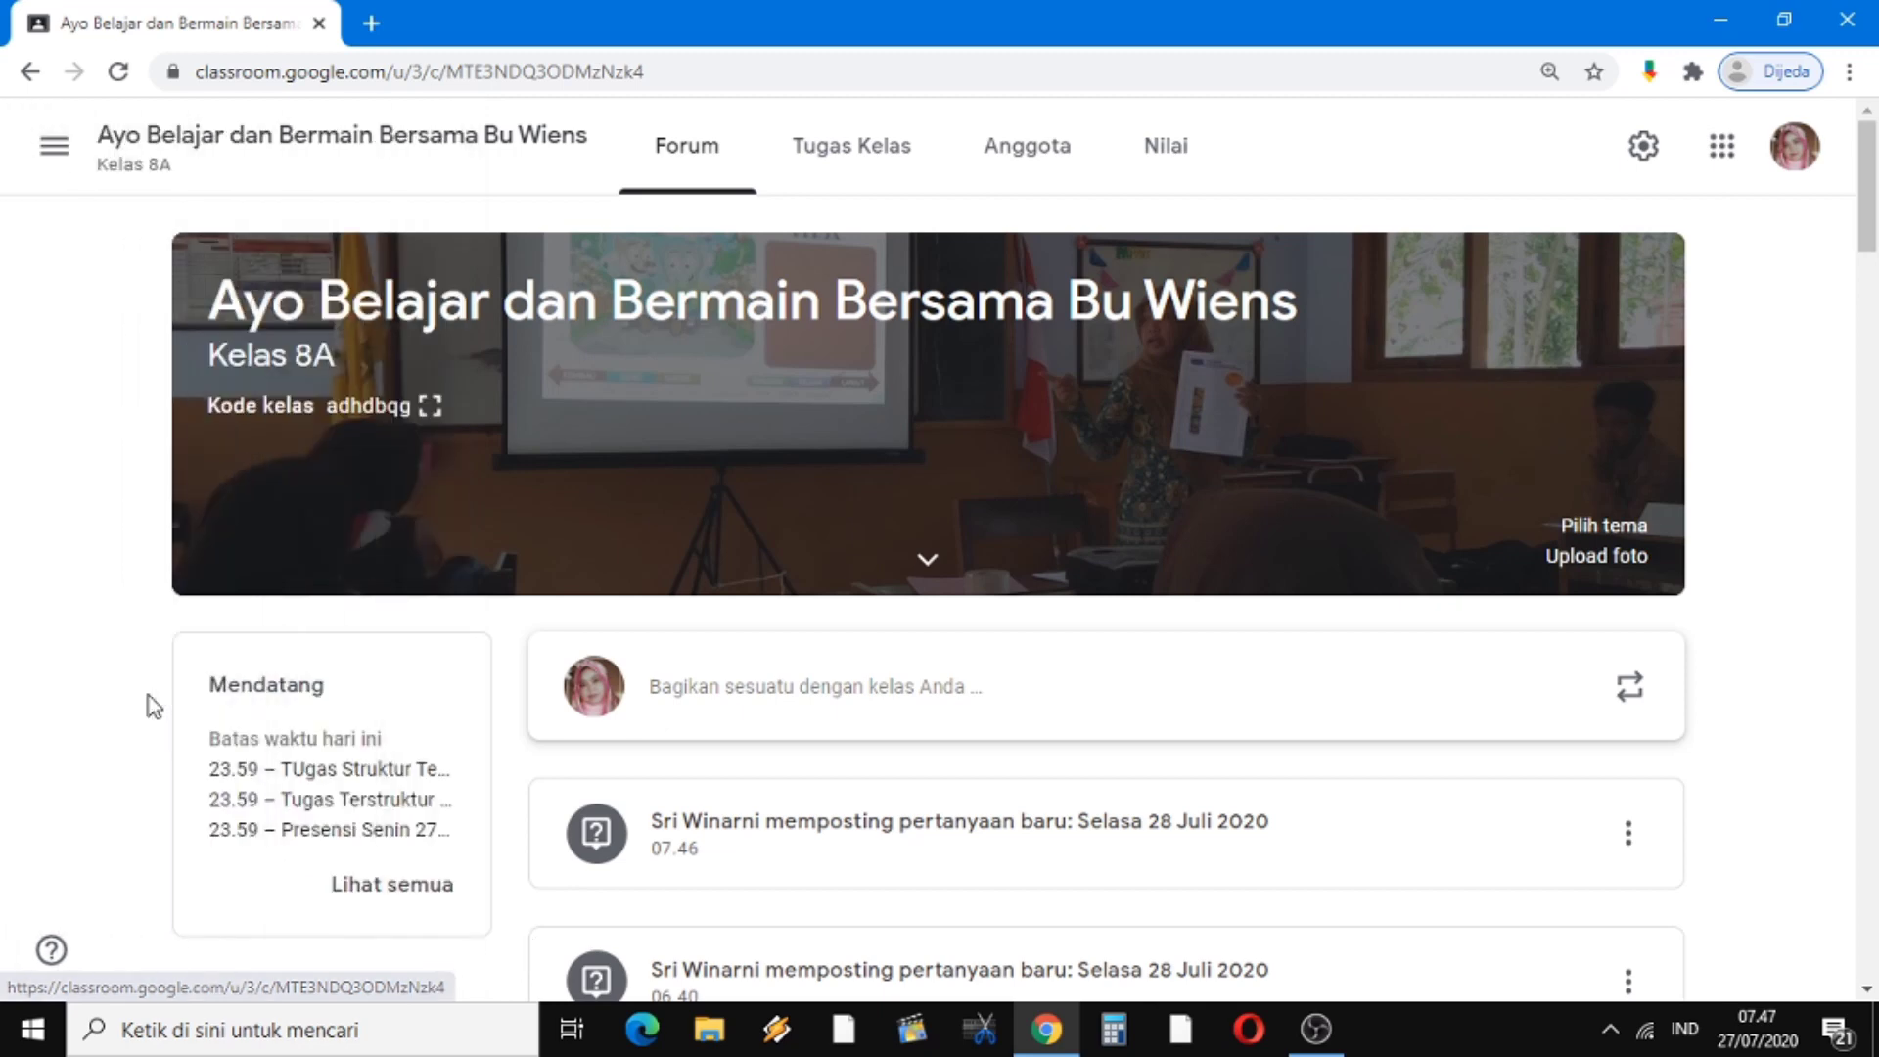
left_click(854, 157)
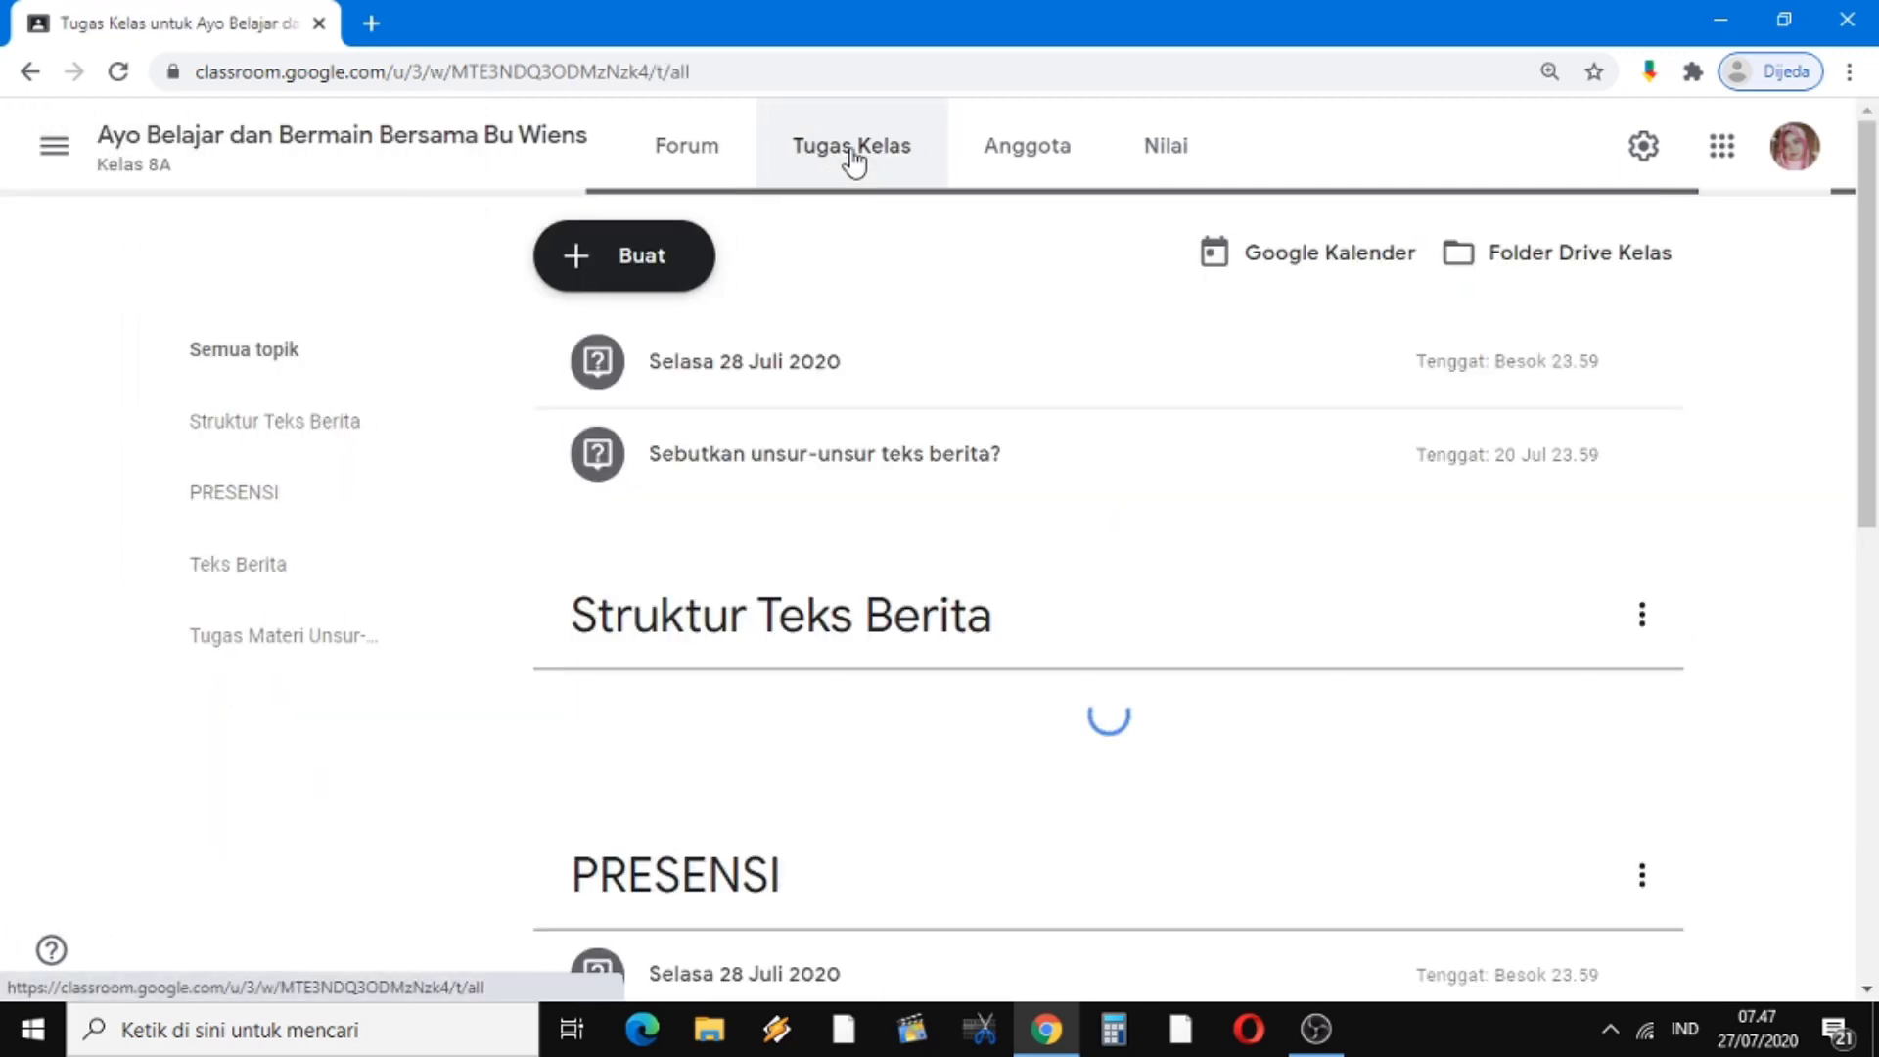
left_click_drag(1869, 225, 1869, 469)
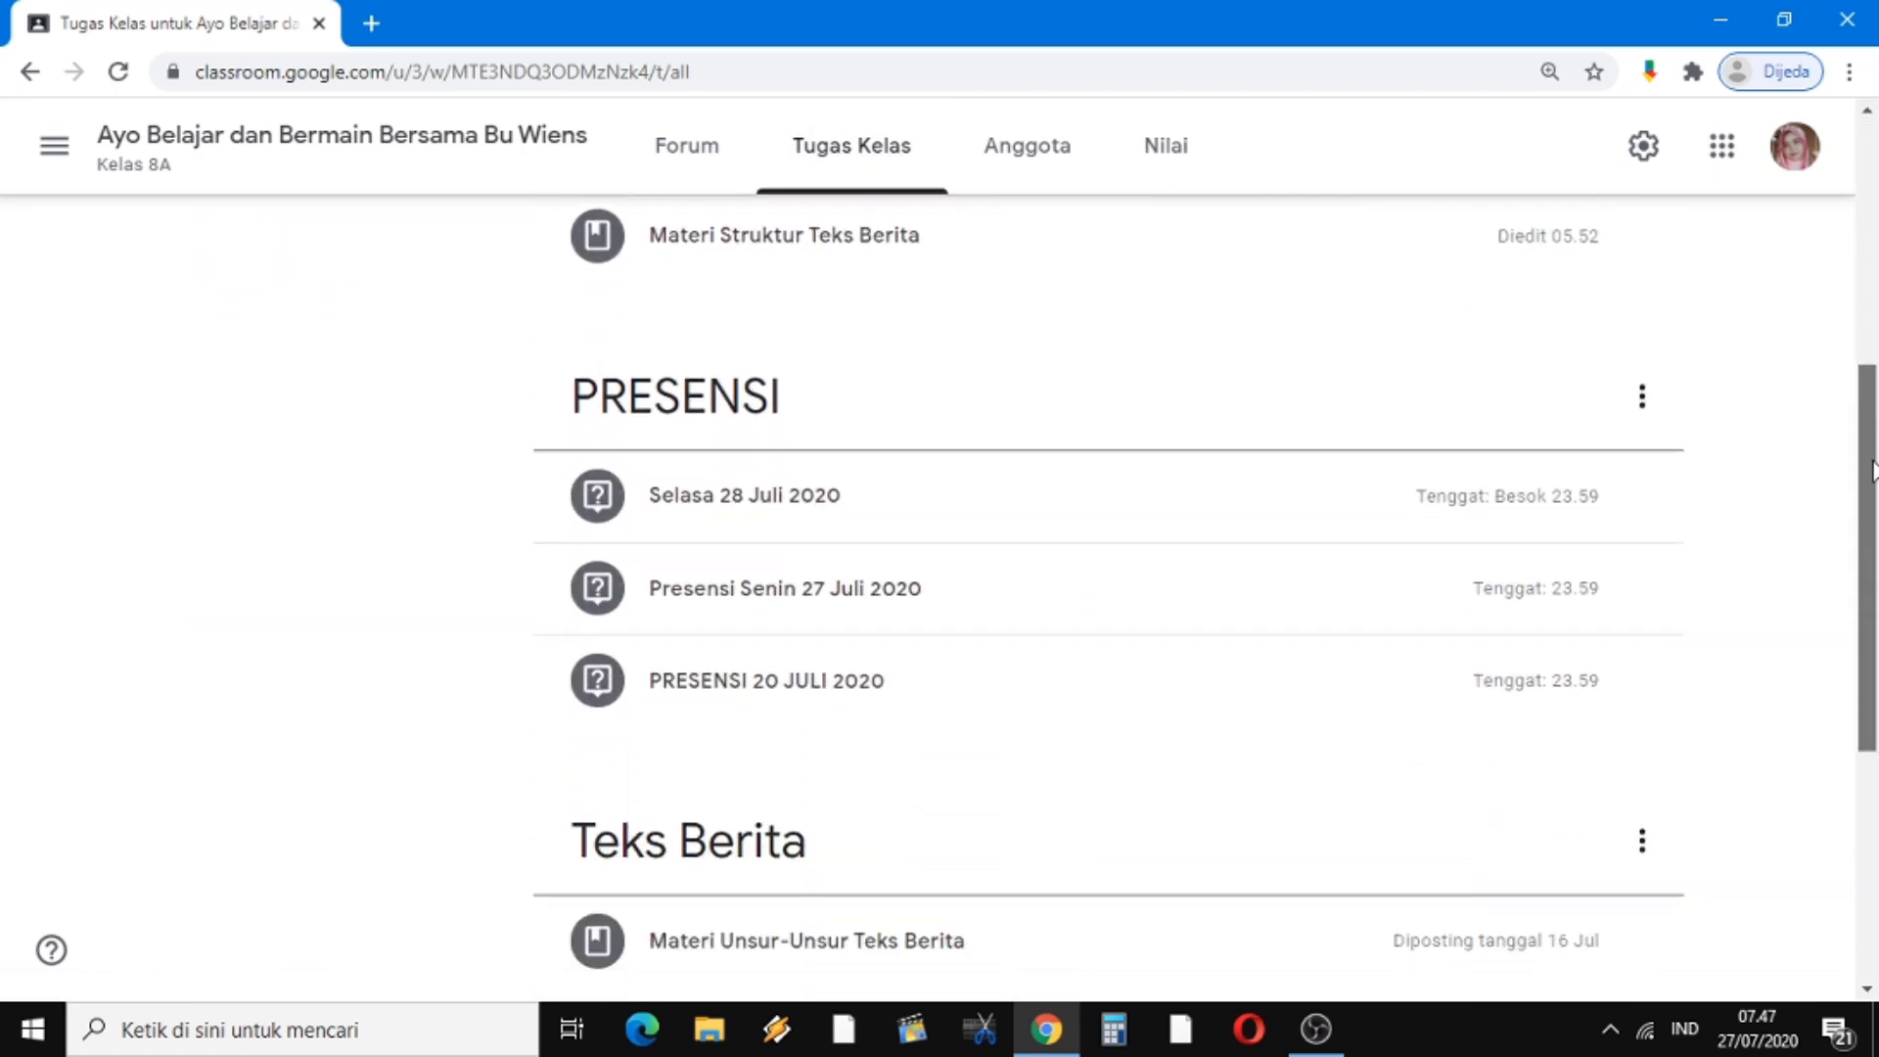
left_click(780, 534)
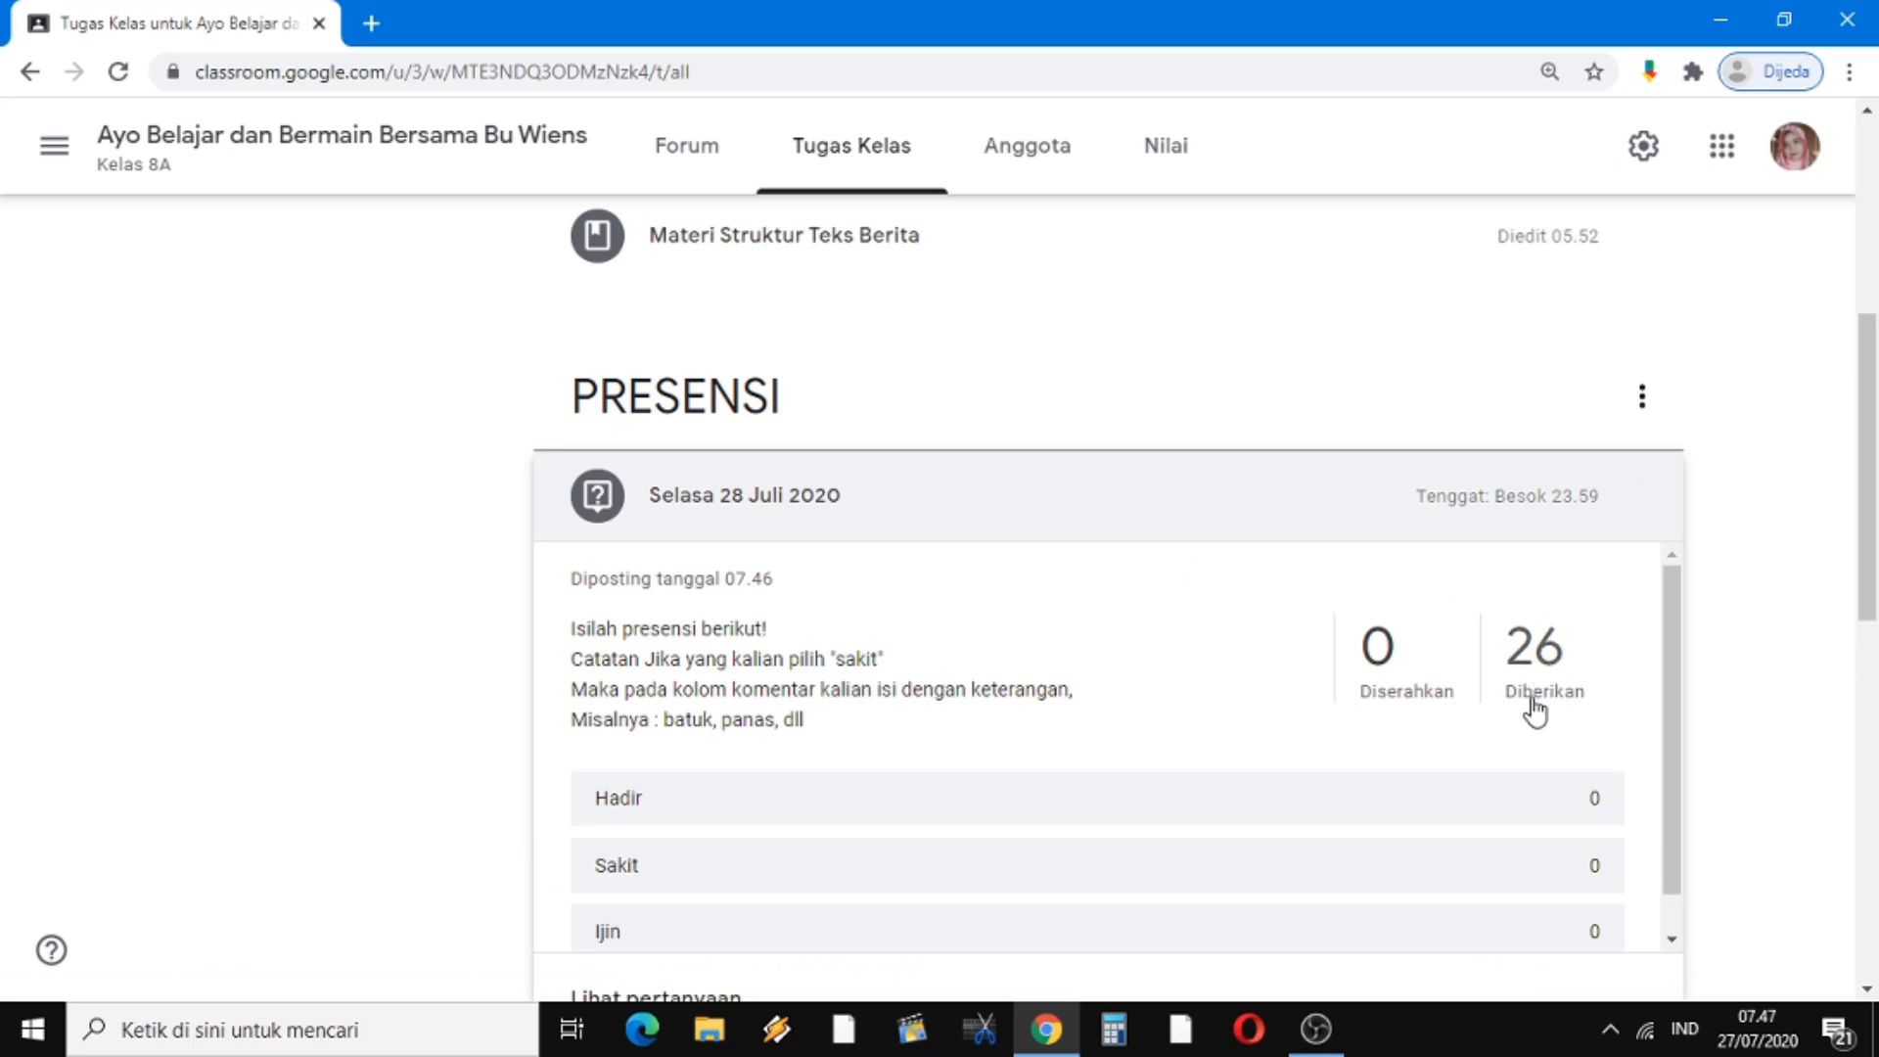
mouse_move(1869, 480)
left_mouse_down()
mouse_move(1874, 548)
mouse_move(1876, 450)
left_mouse_up()
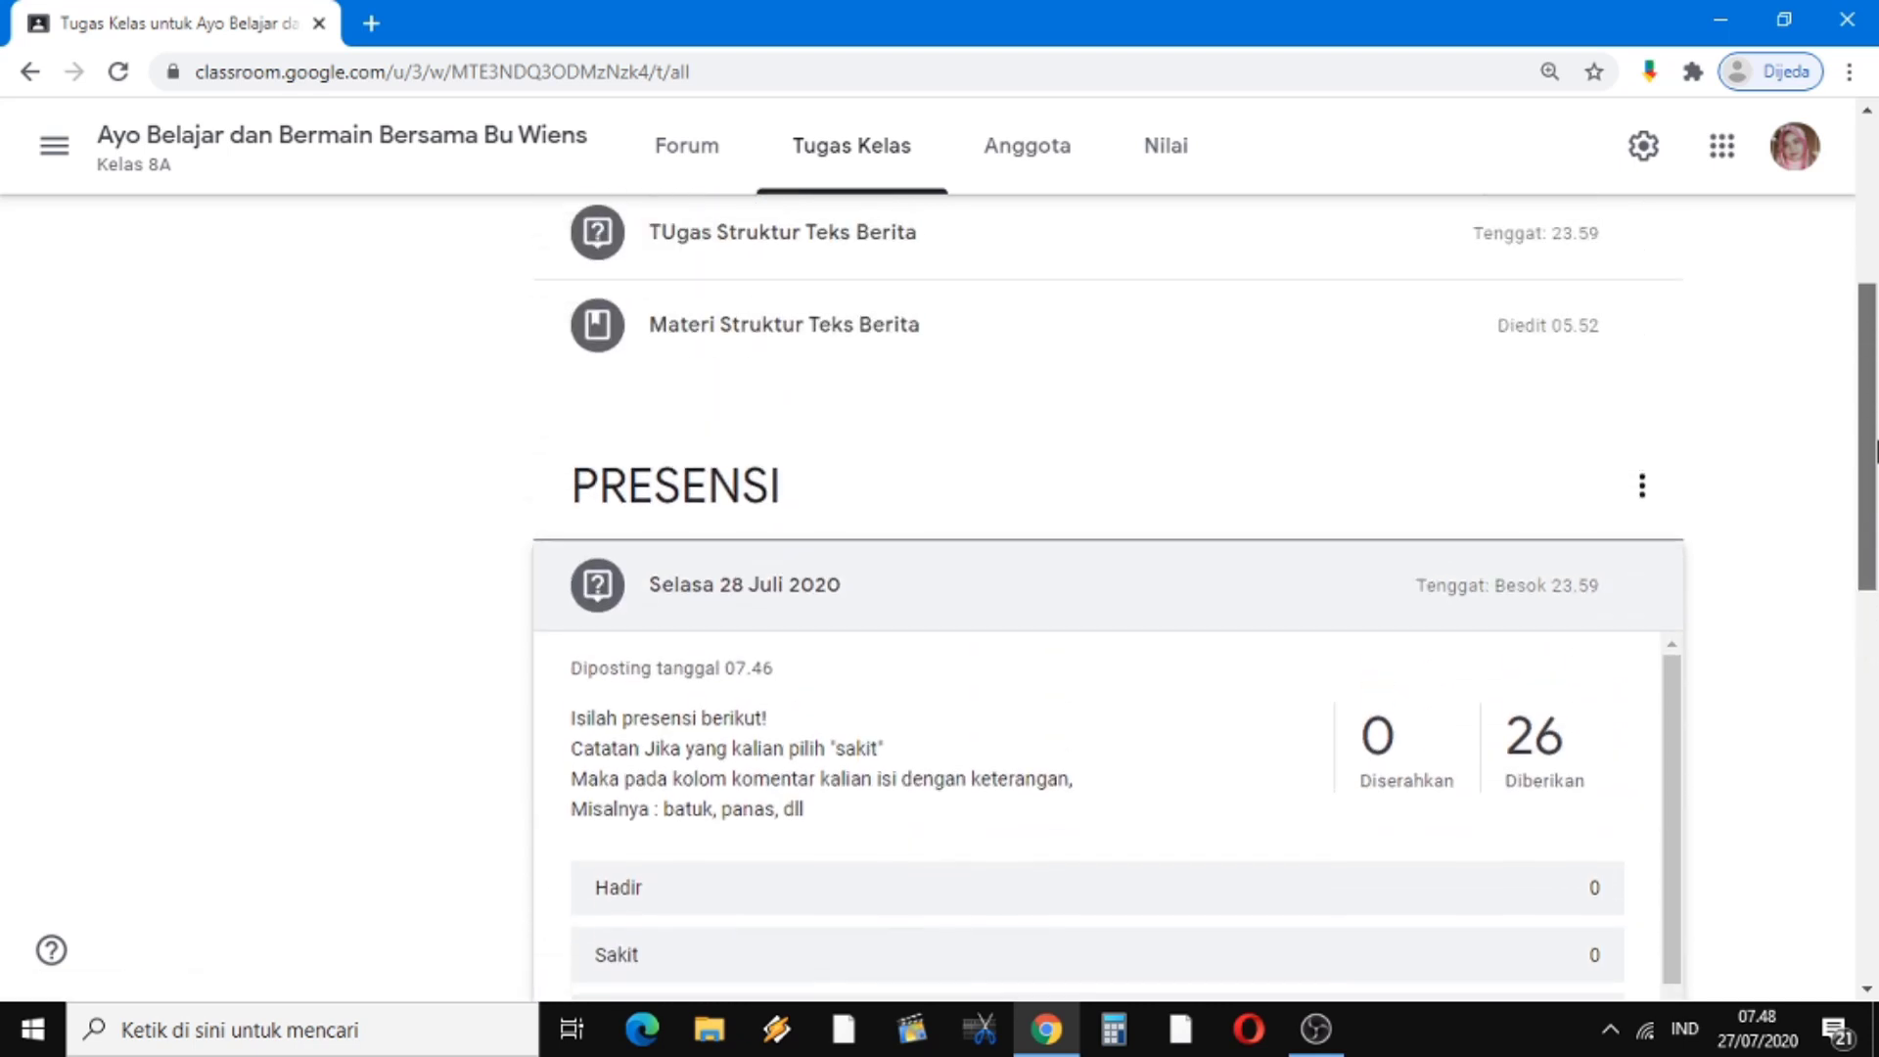
Switch to class Kelas 8B and expand the Selasa 28 Juli 2020 question under PRESENSI in its classwork
left_click(54, 149)
left_click(231, 789)
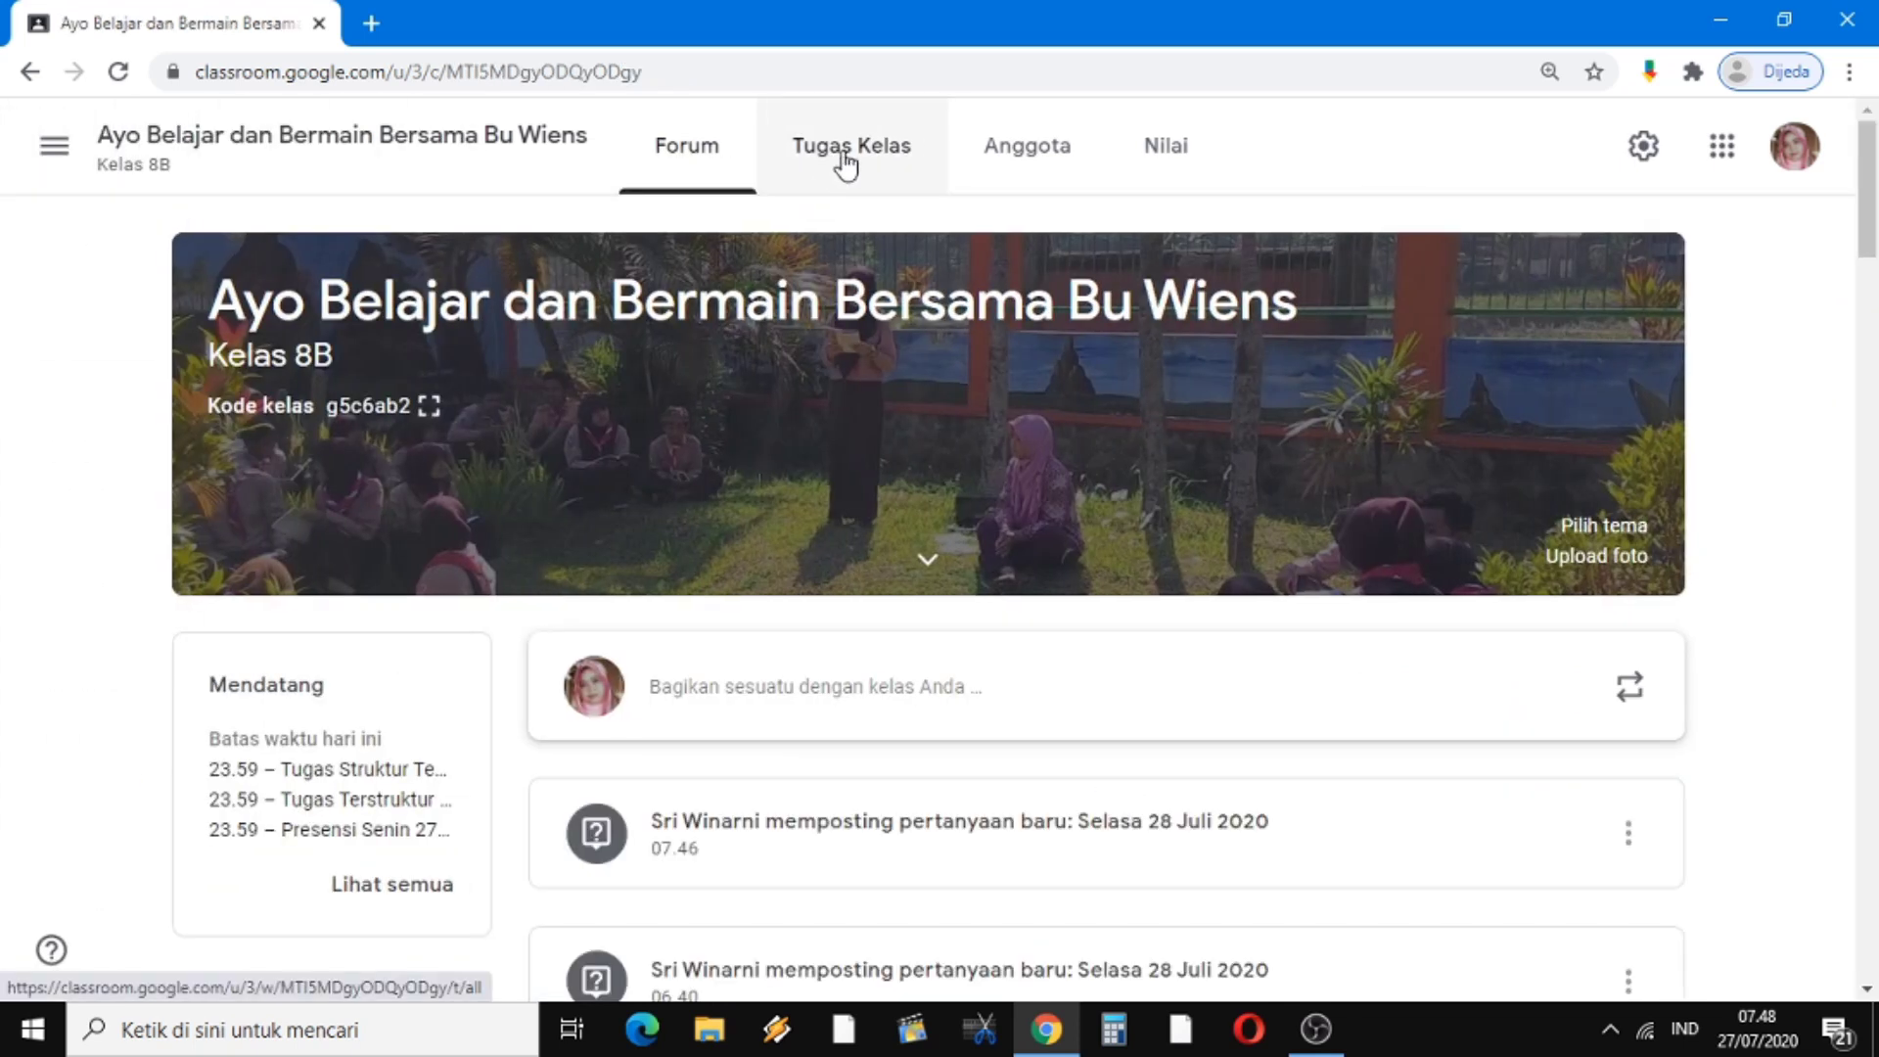
left_click(846, 165)
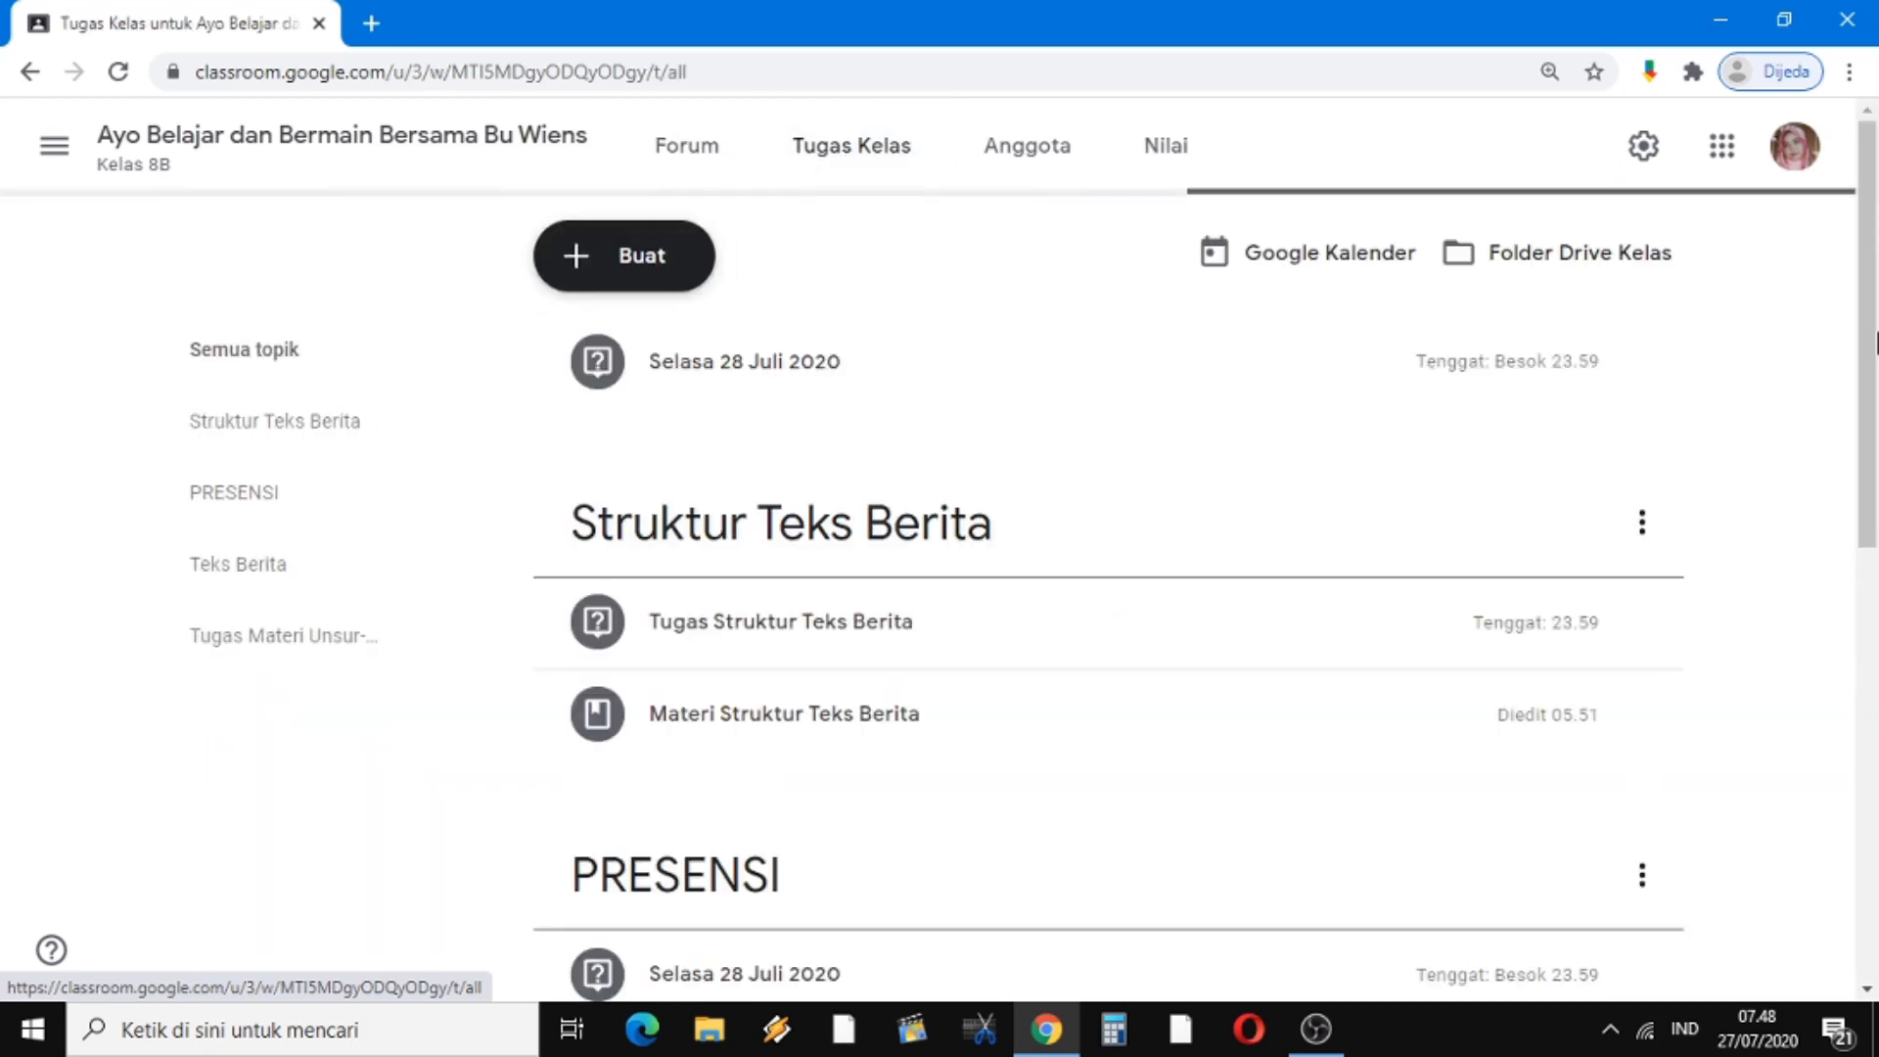
left_click_drag(1870, 324, 1849, 490)
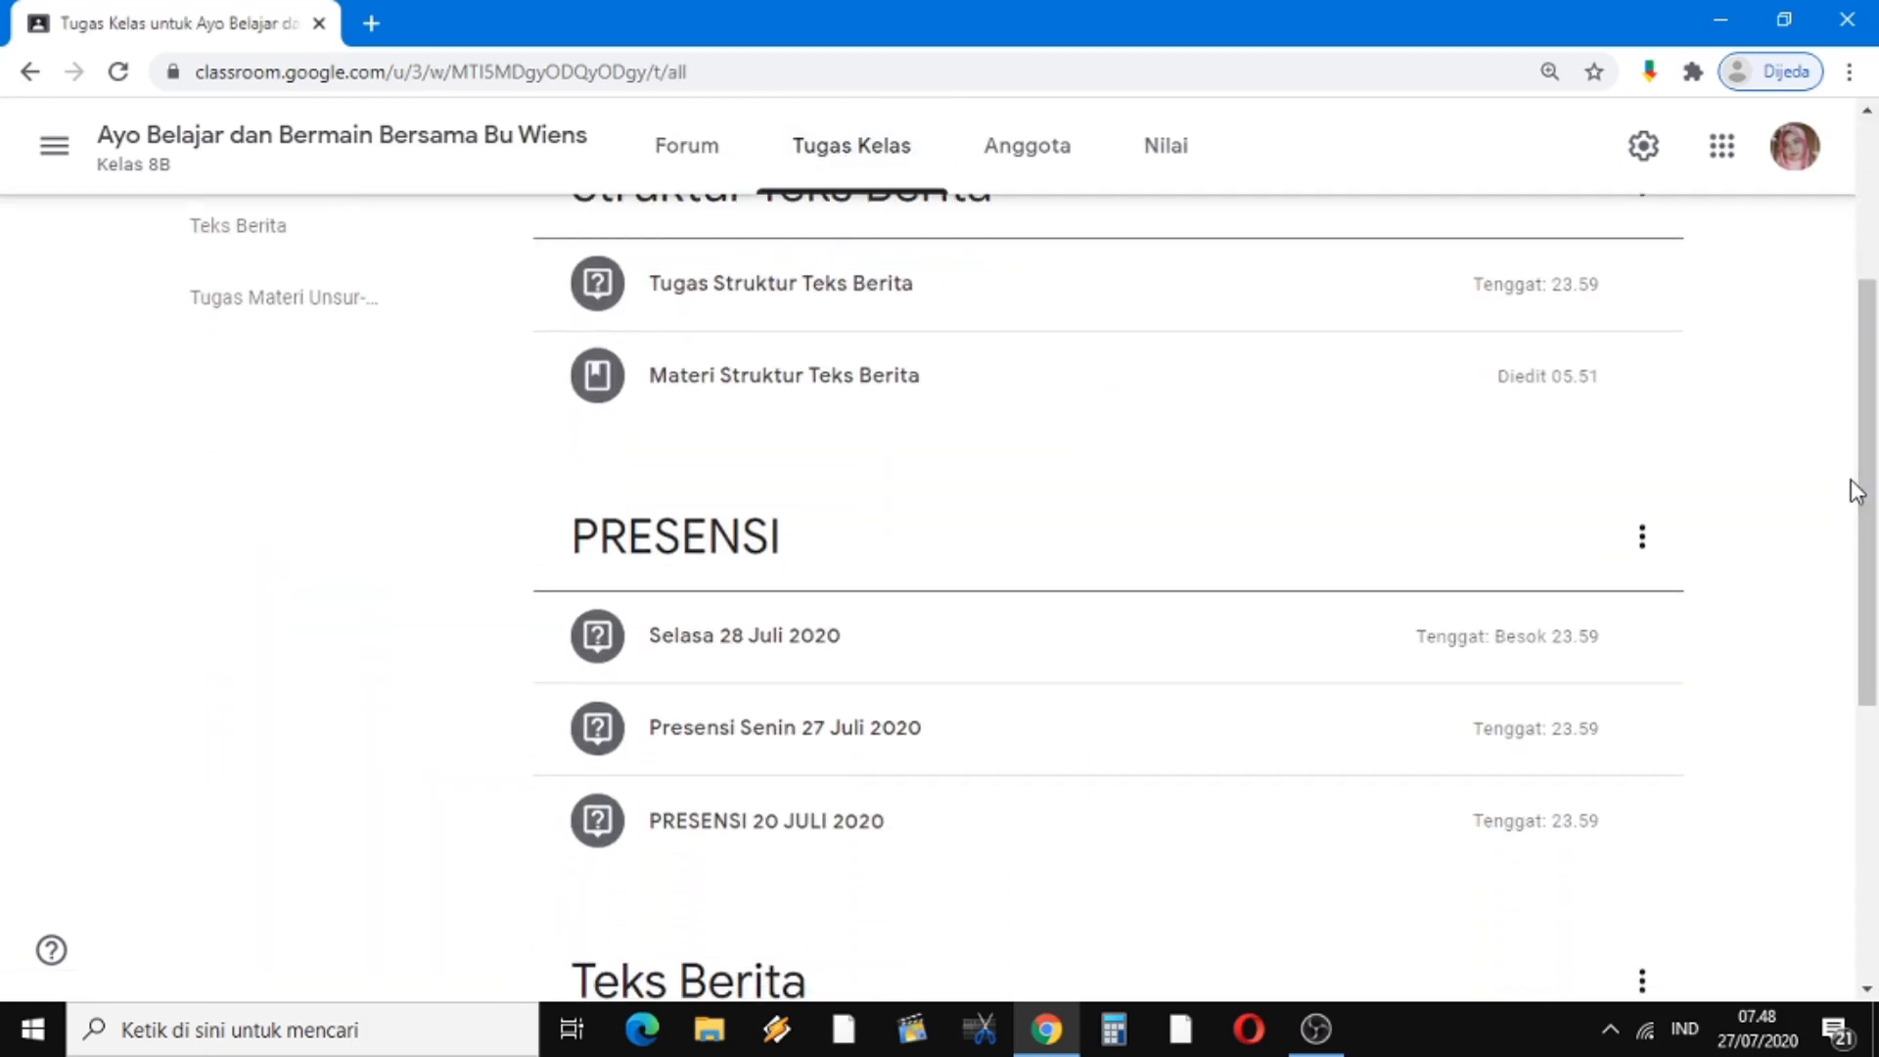
left_click(847, 675)
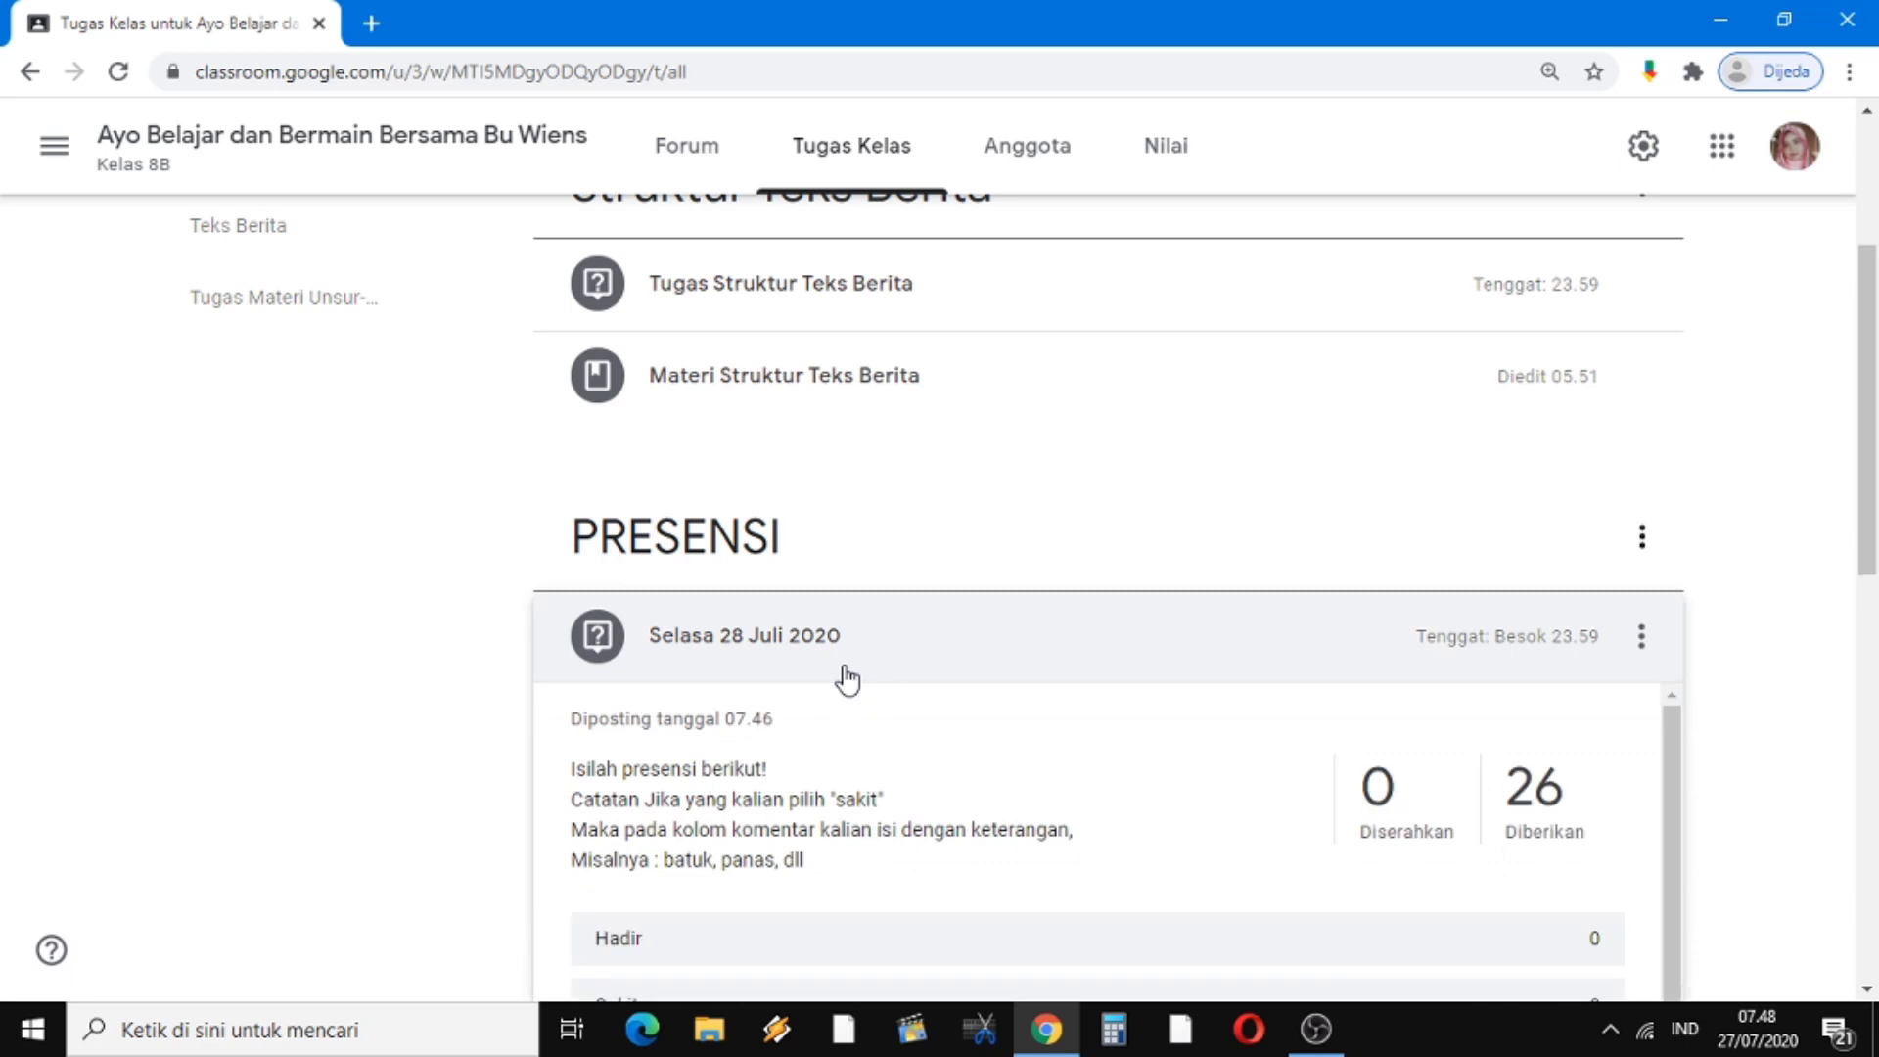
Switch to class Kelas 8C and review the Selasa 28 Juli 2020 question under PRESENSI in its classwork
left_click(56, 148)
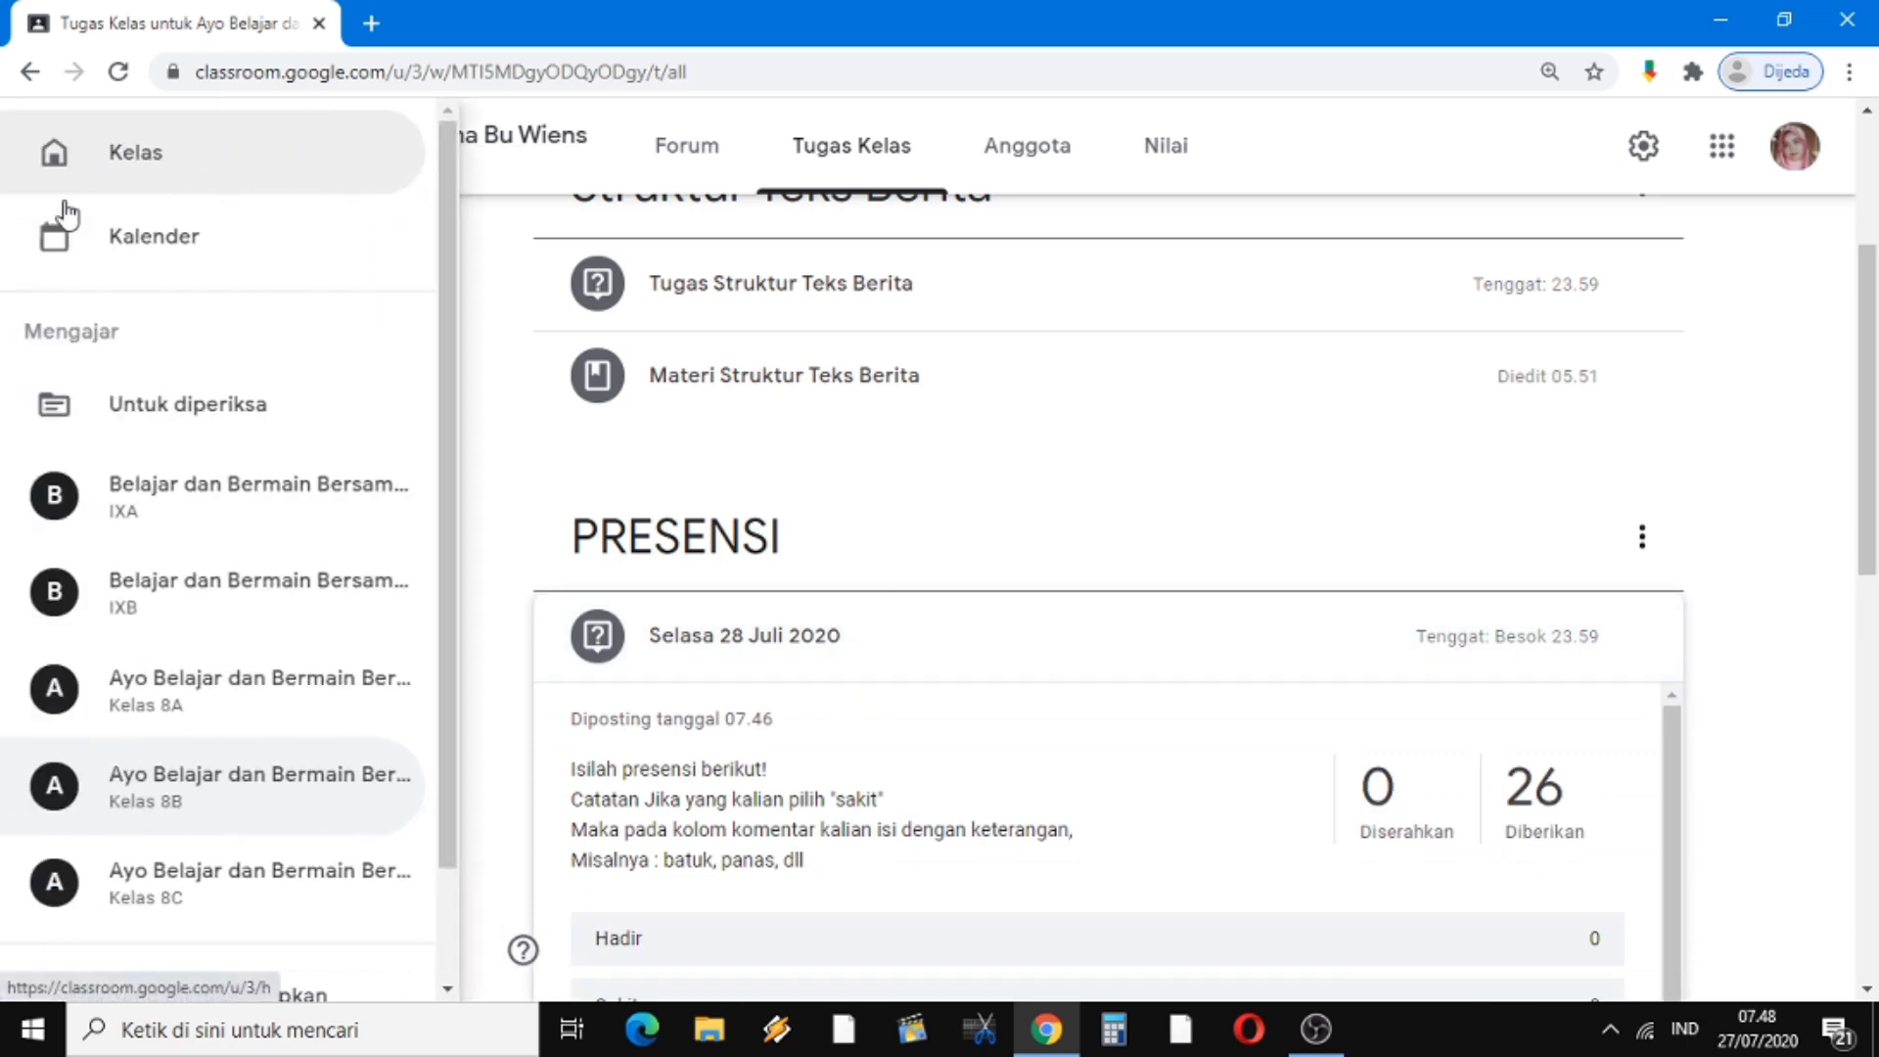
left_click(159, 881)
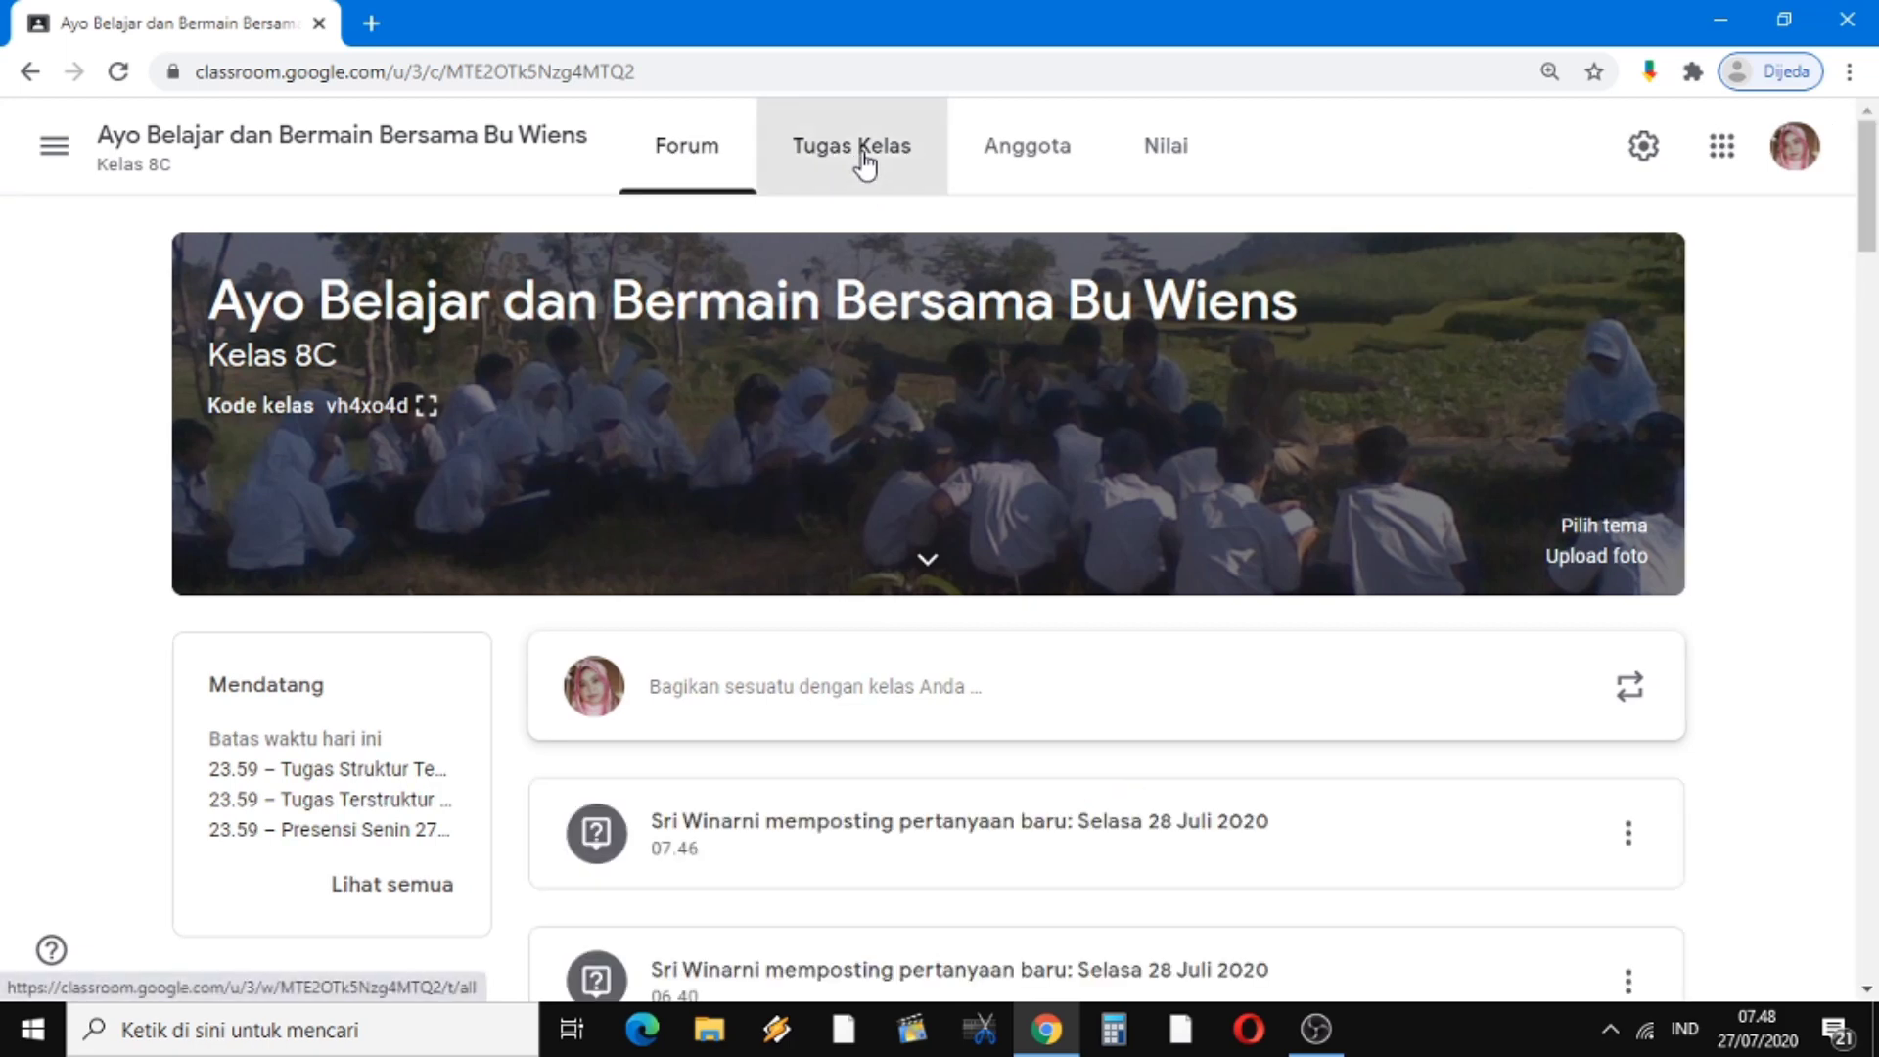
left_click(864, 159)
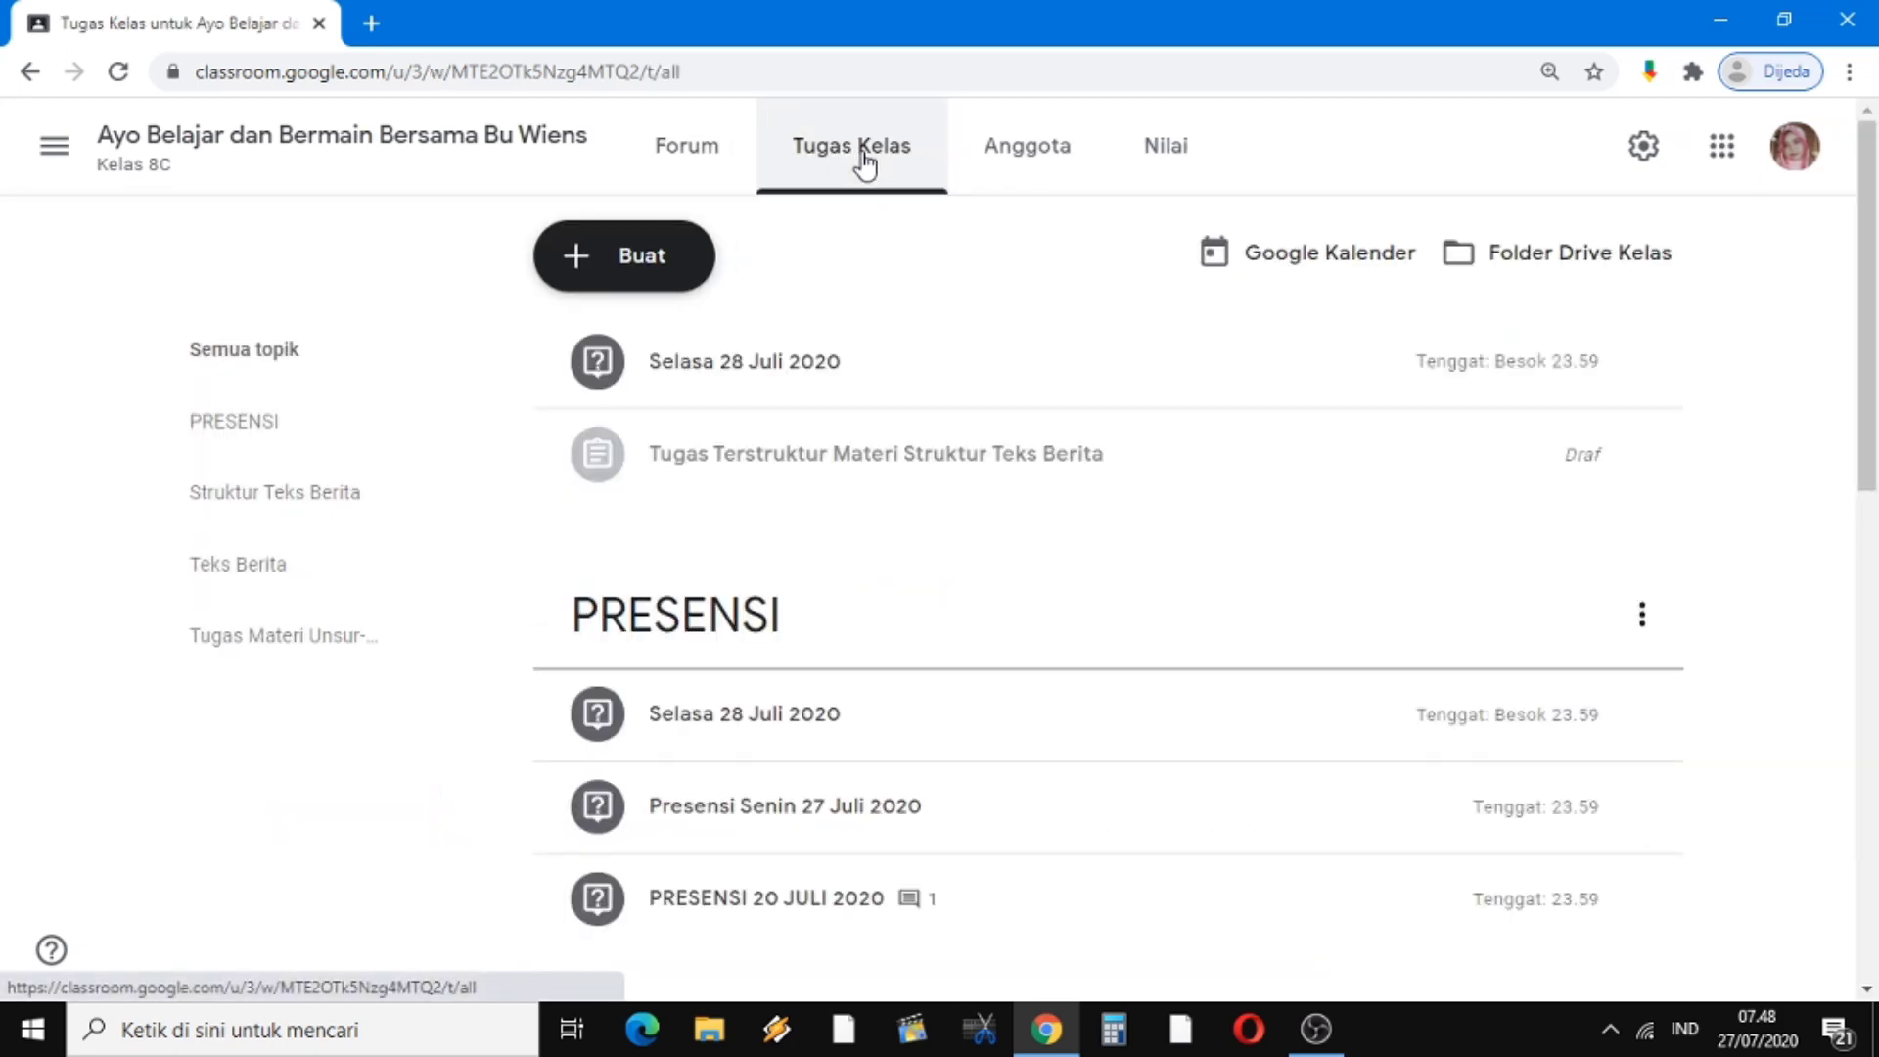
left_click(770, 753)
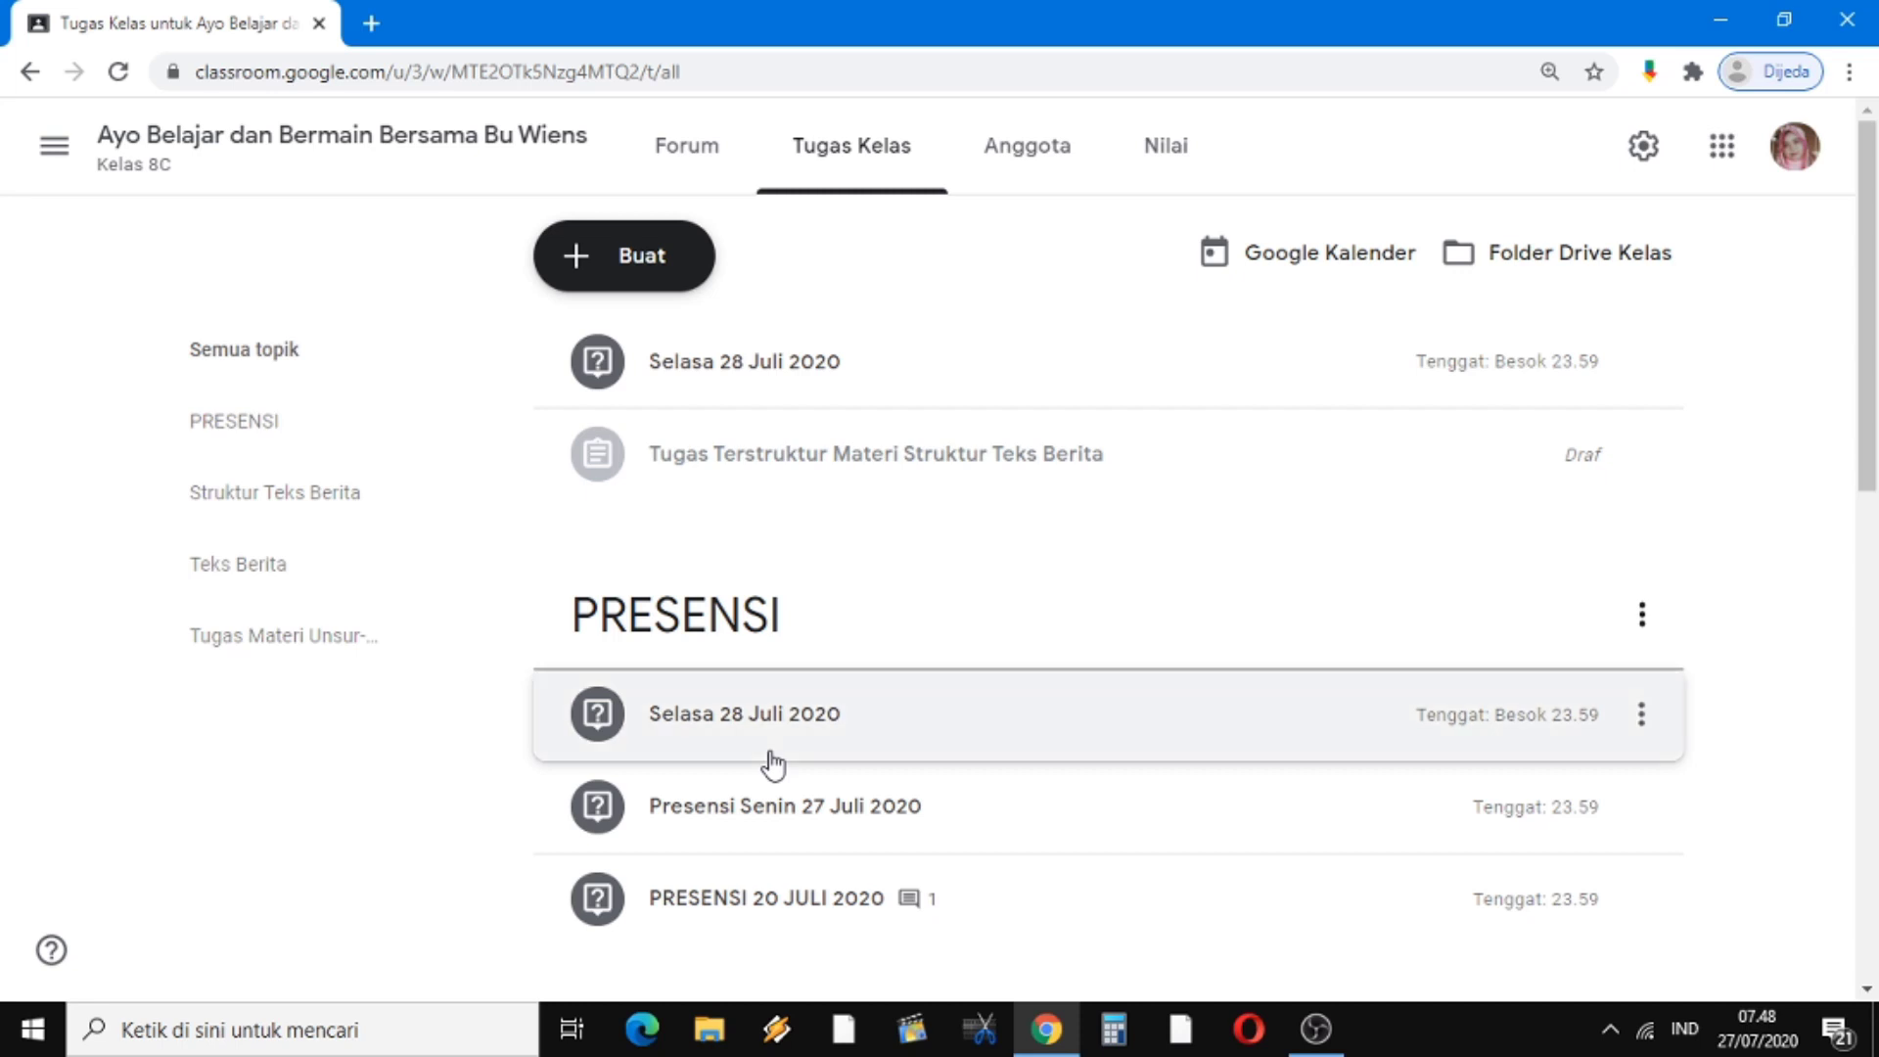
mouse_move(1870, 357)
left_mouse_down()
mouse_move(1871, 626)
mouse_move(1874, 327)
left_mouse_up()
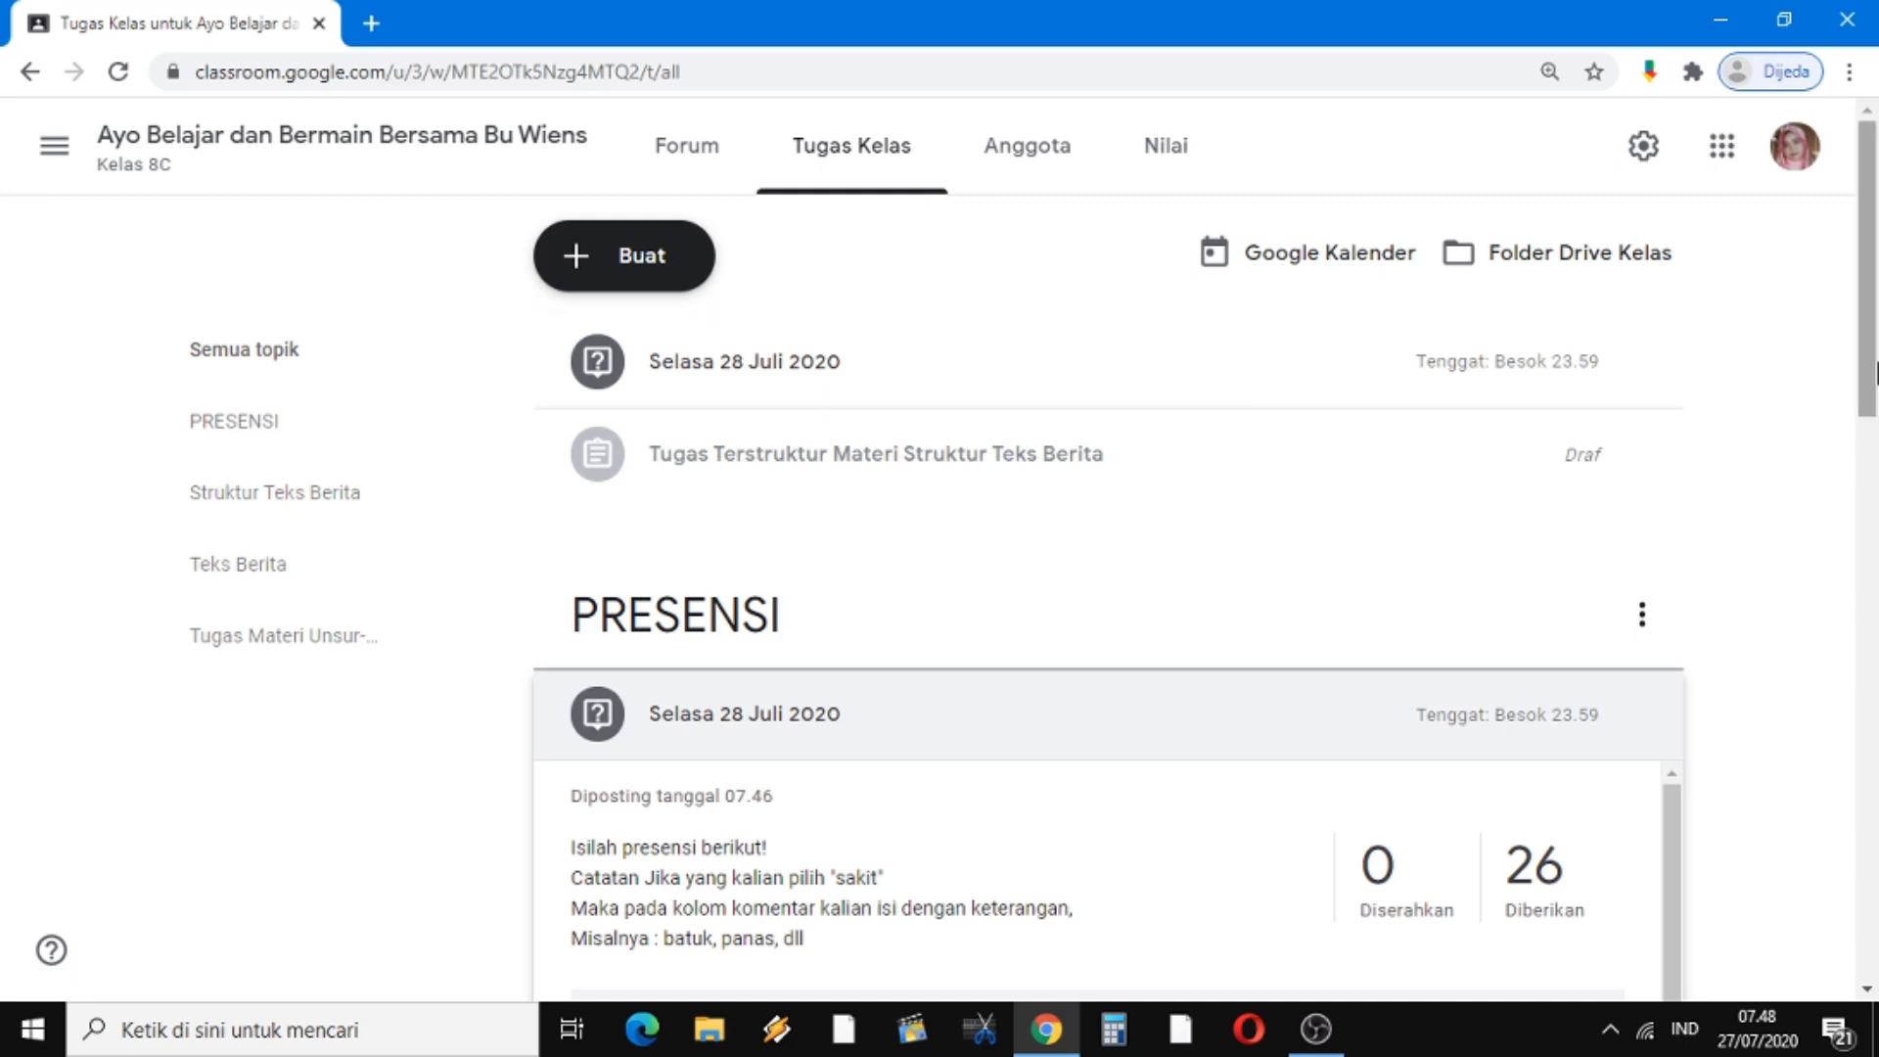
scroll(1872, 381, "down", 1)
left_click_drag(1873, 382, 1846, 301)
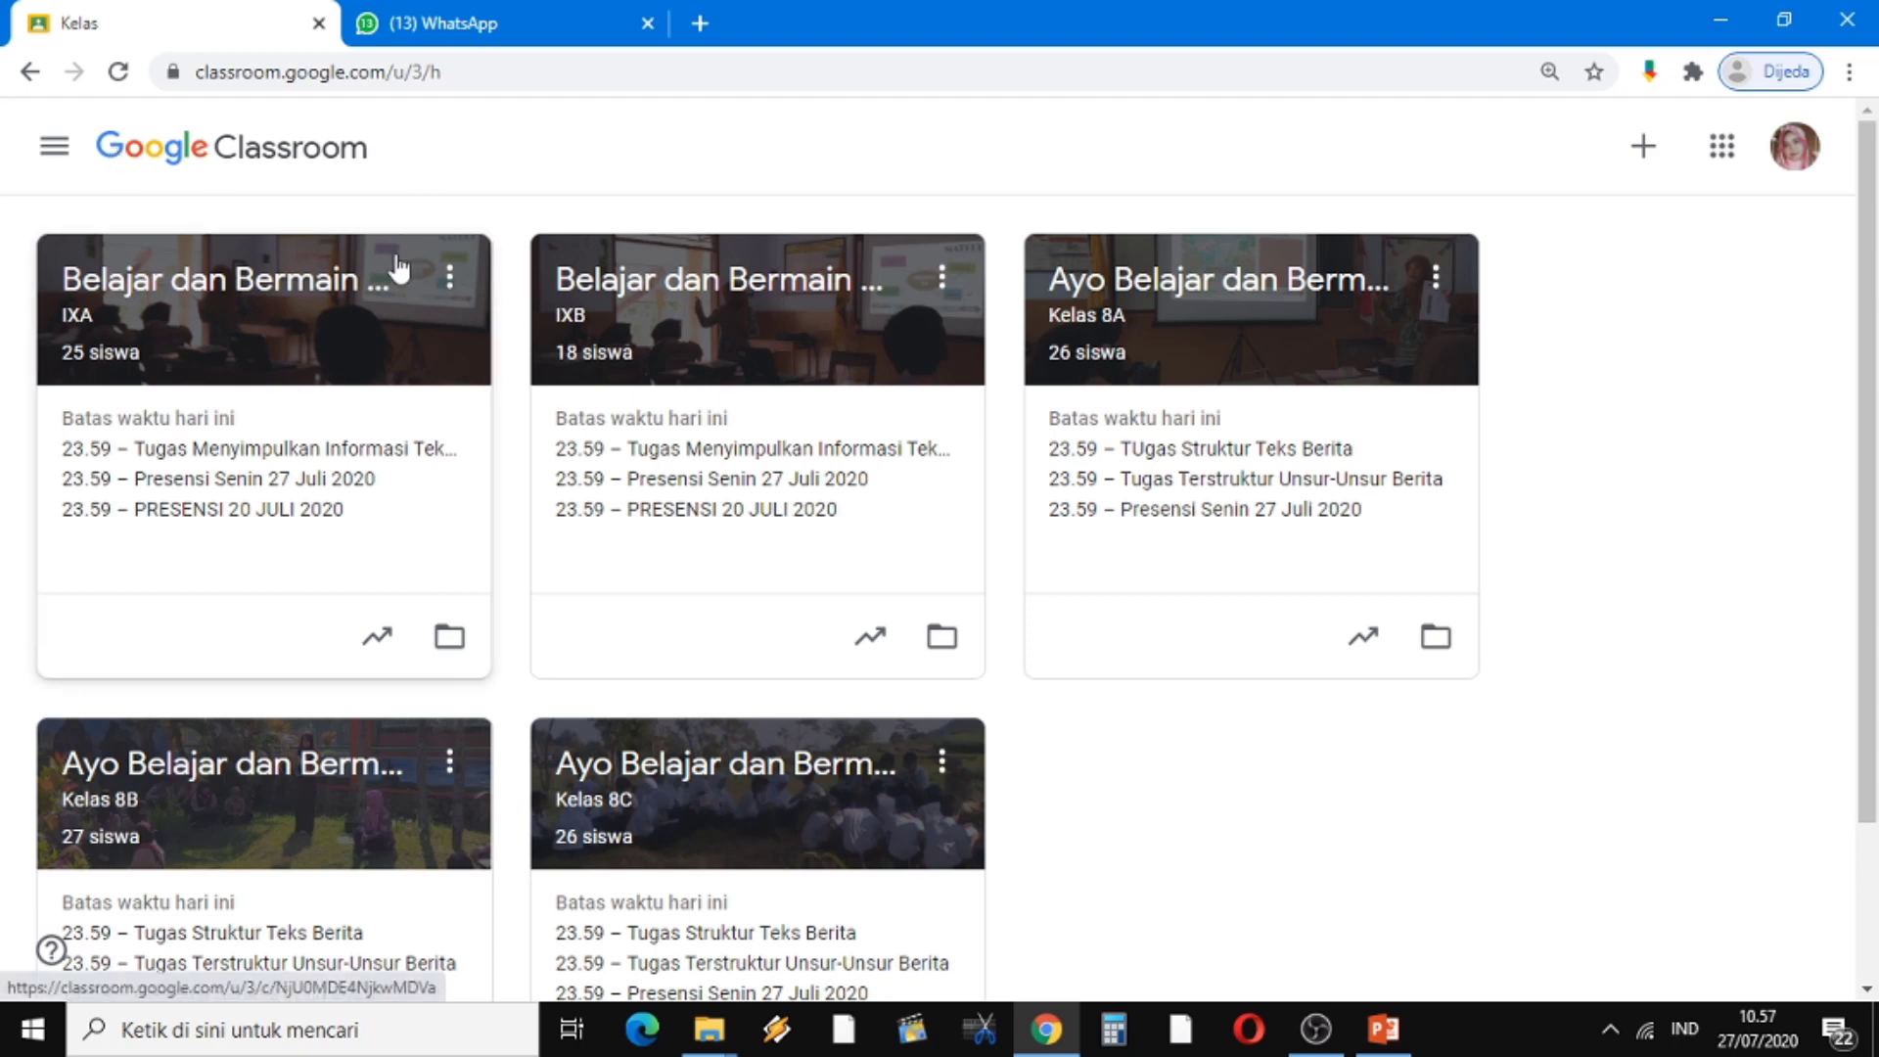
Open the classwork of class IXA and review the response summary of Presensi Senin 27 Juli 2020
left_click(381, 358)
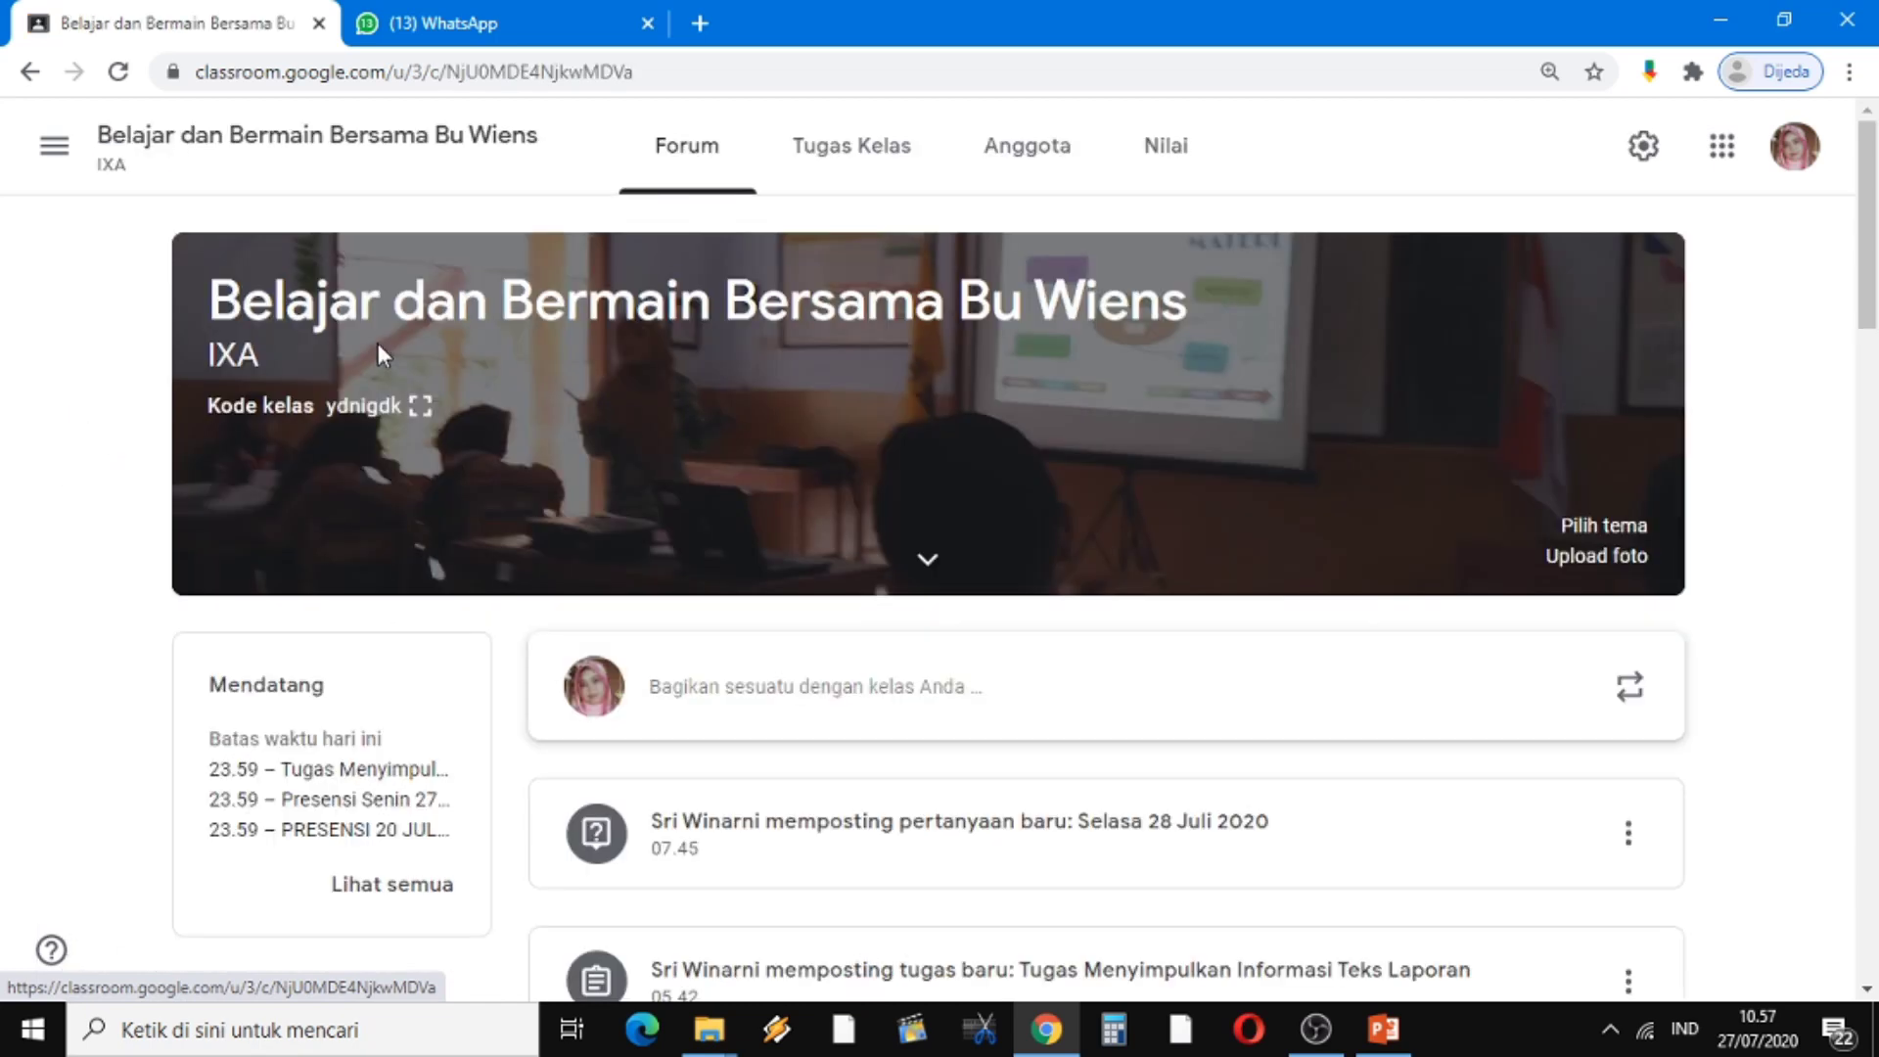
left_click(813, 158)
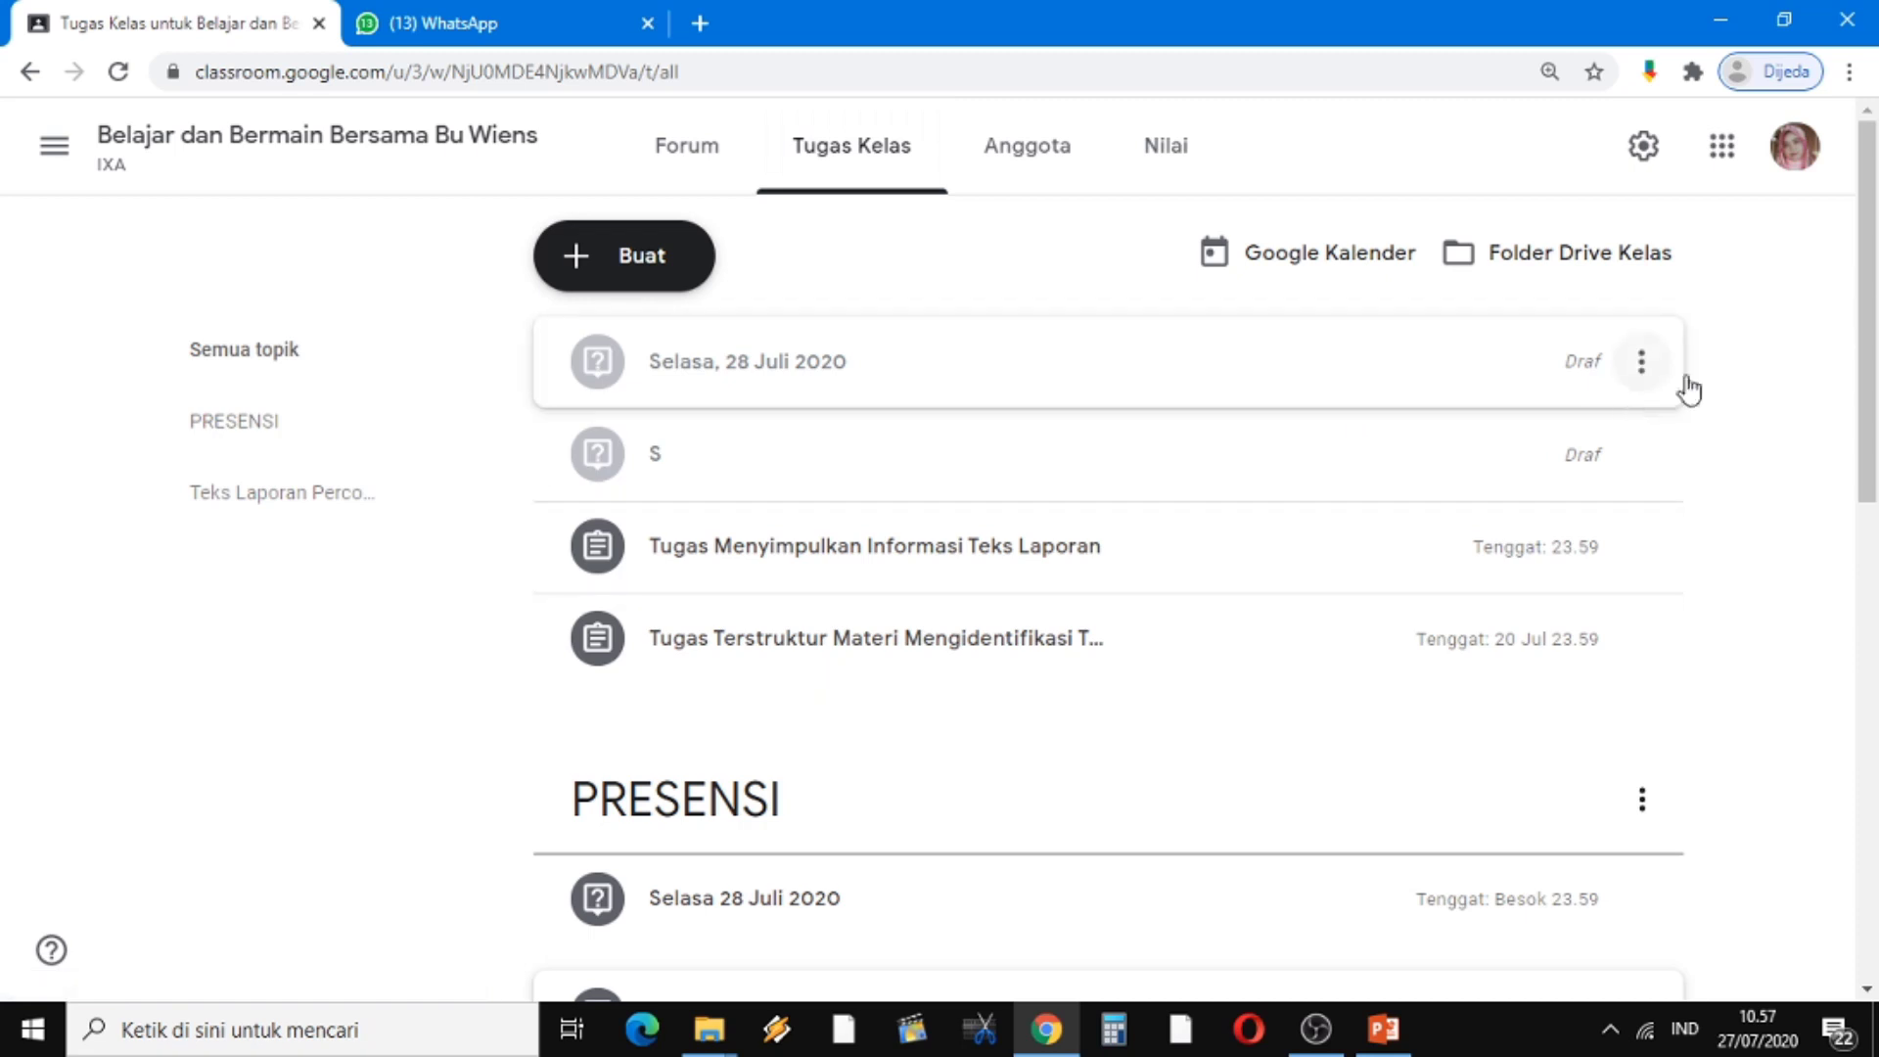
left_click_drag(1871, 309, 1872, 432)
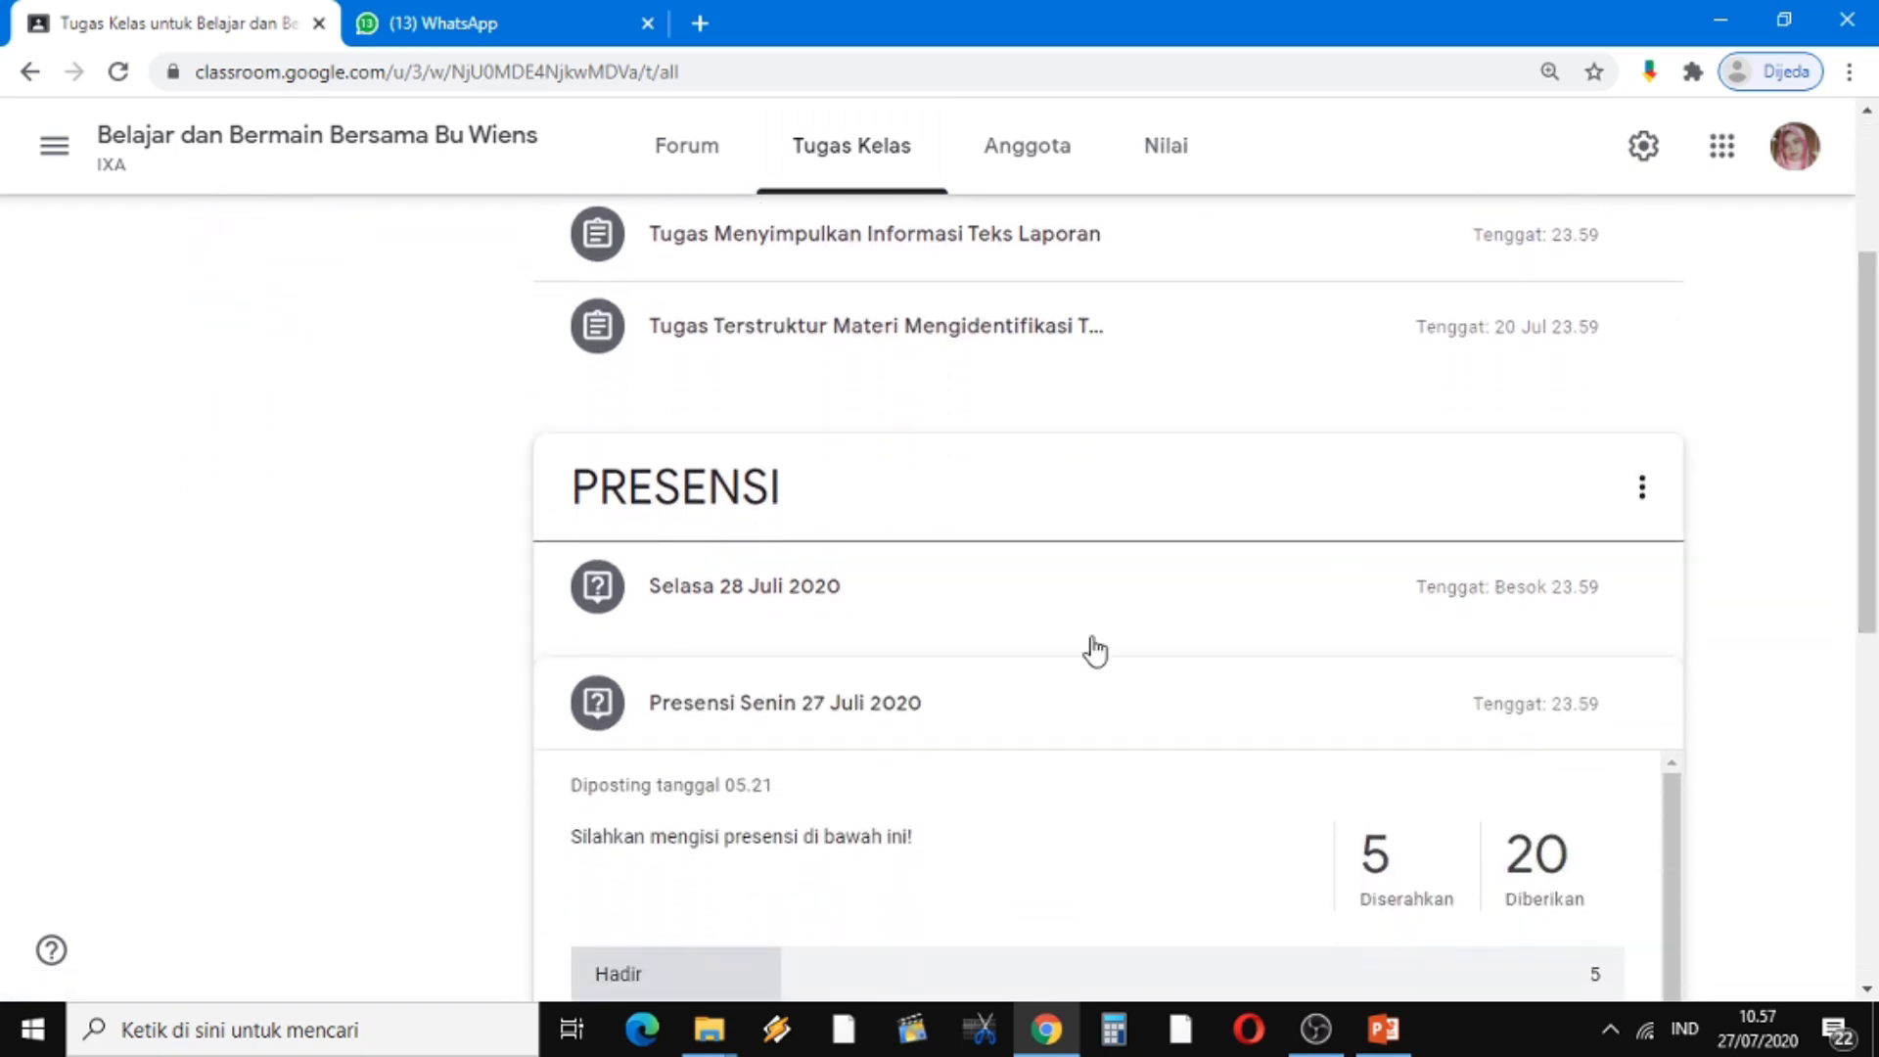
left_click(827, 715)
left_click(1212, 648)
left_click_drag(1872, 359, 1876, 520)
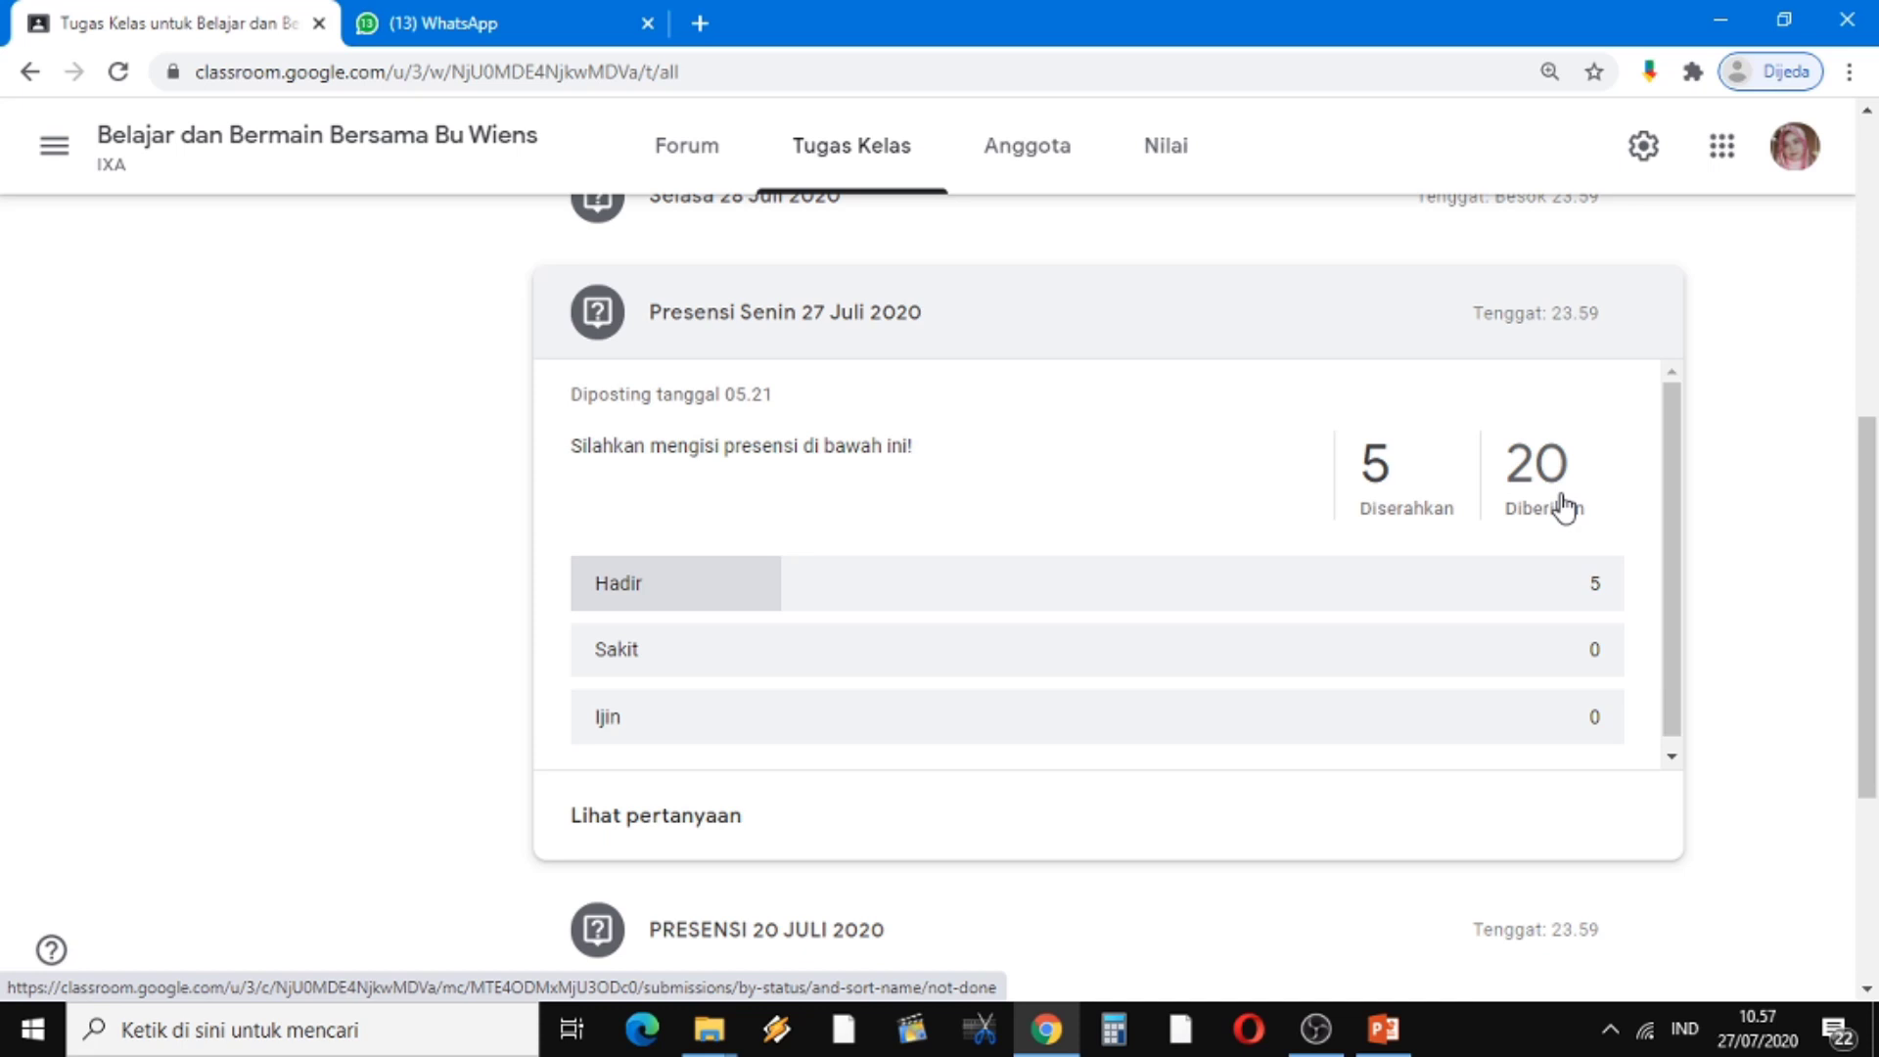
Open the submitted answers to IXA's Presensi Senin 27 Juli 2020 and review the student list by status
left_click(1374, 495)
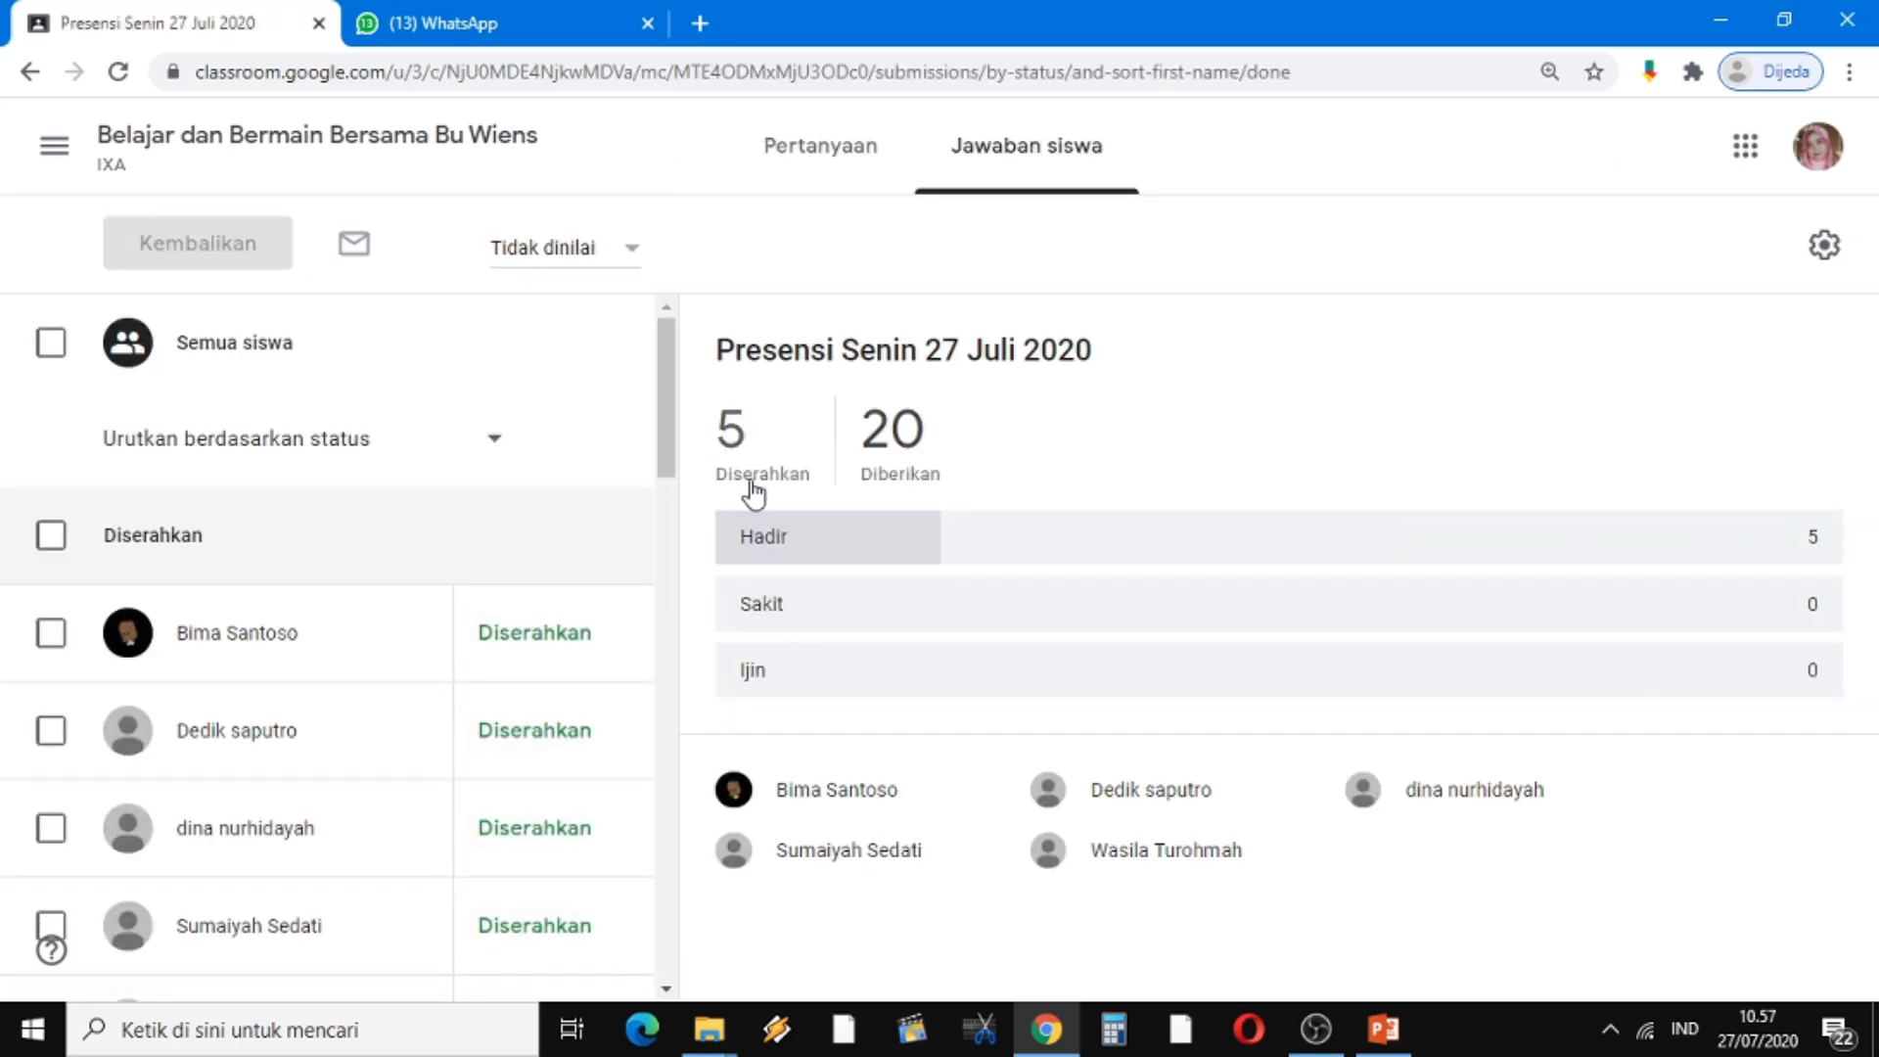
left_click_drag(679, 407, 671, 468)
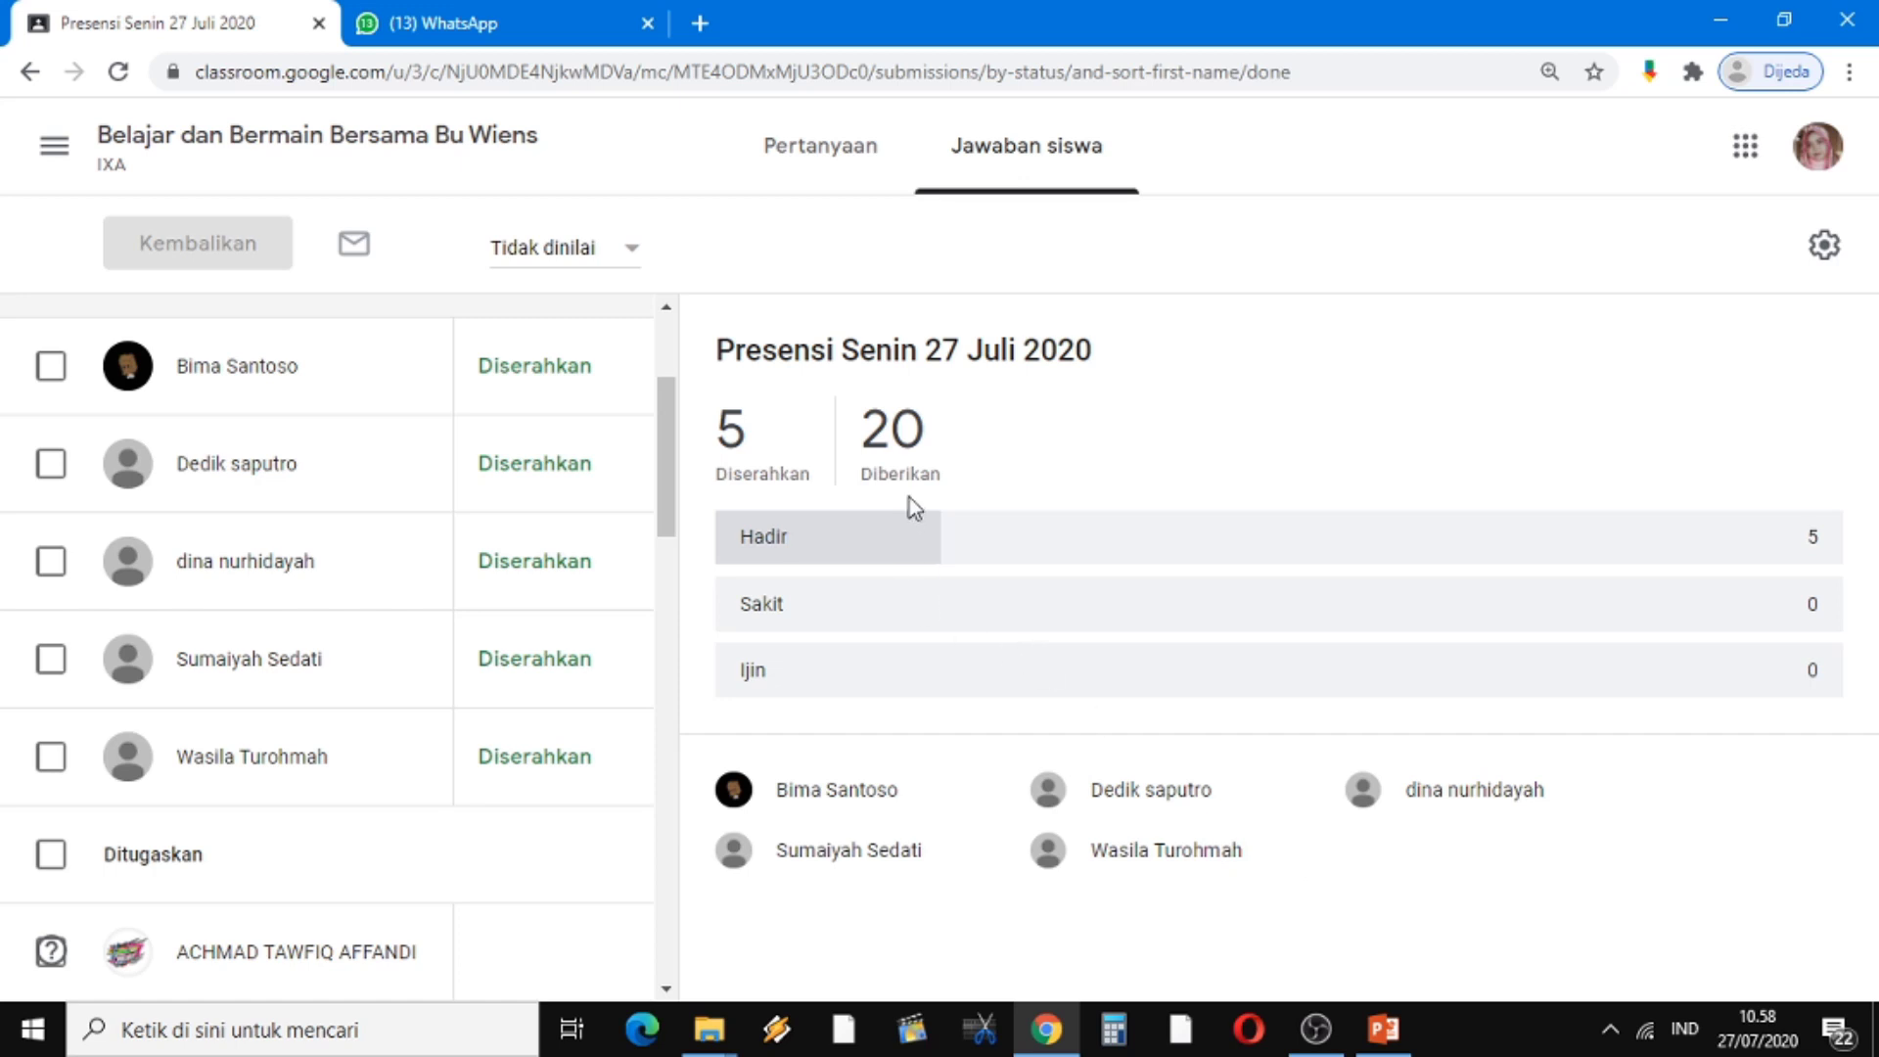
left_click_drag(660, 459, 661, 313)
Switch to class IXB and review the students who submitted answers to Presensi Senin 27 Juli 2020
left_click(49, 162)
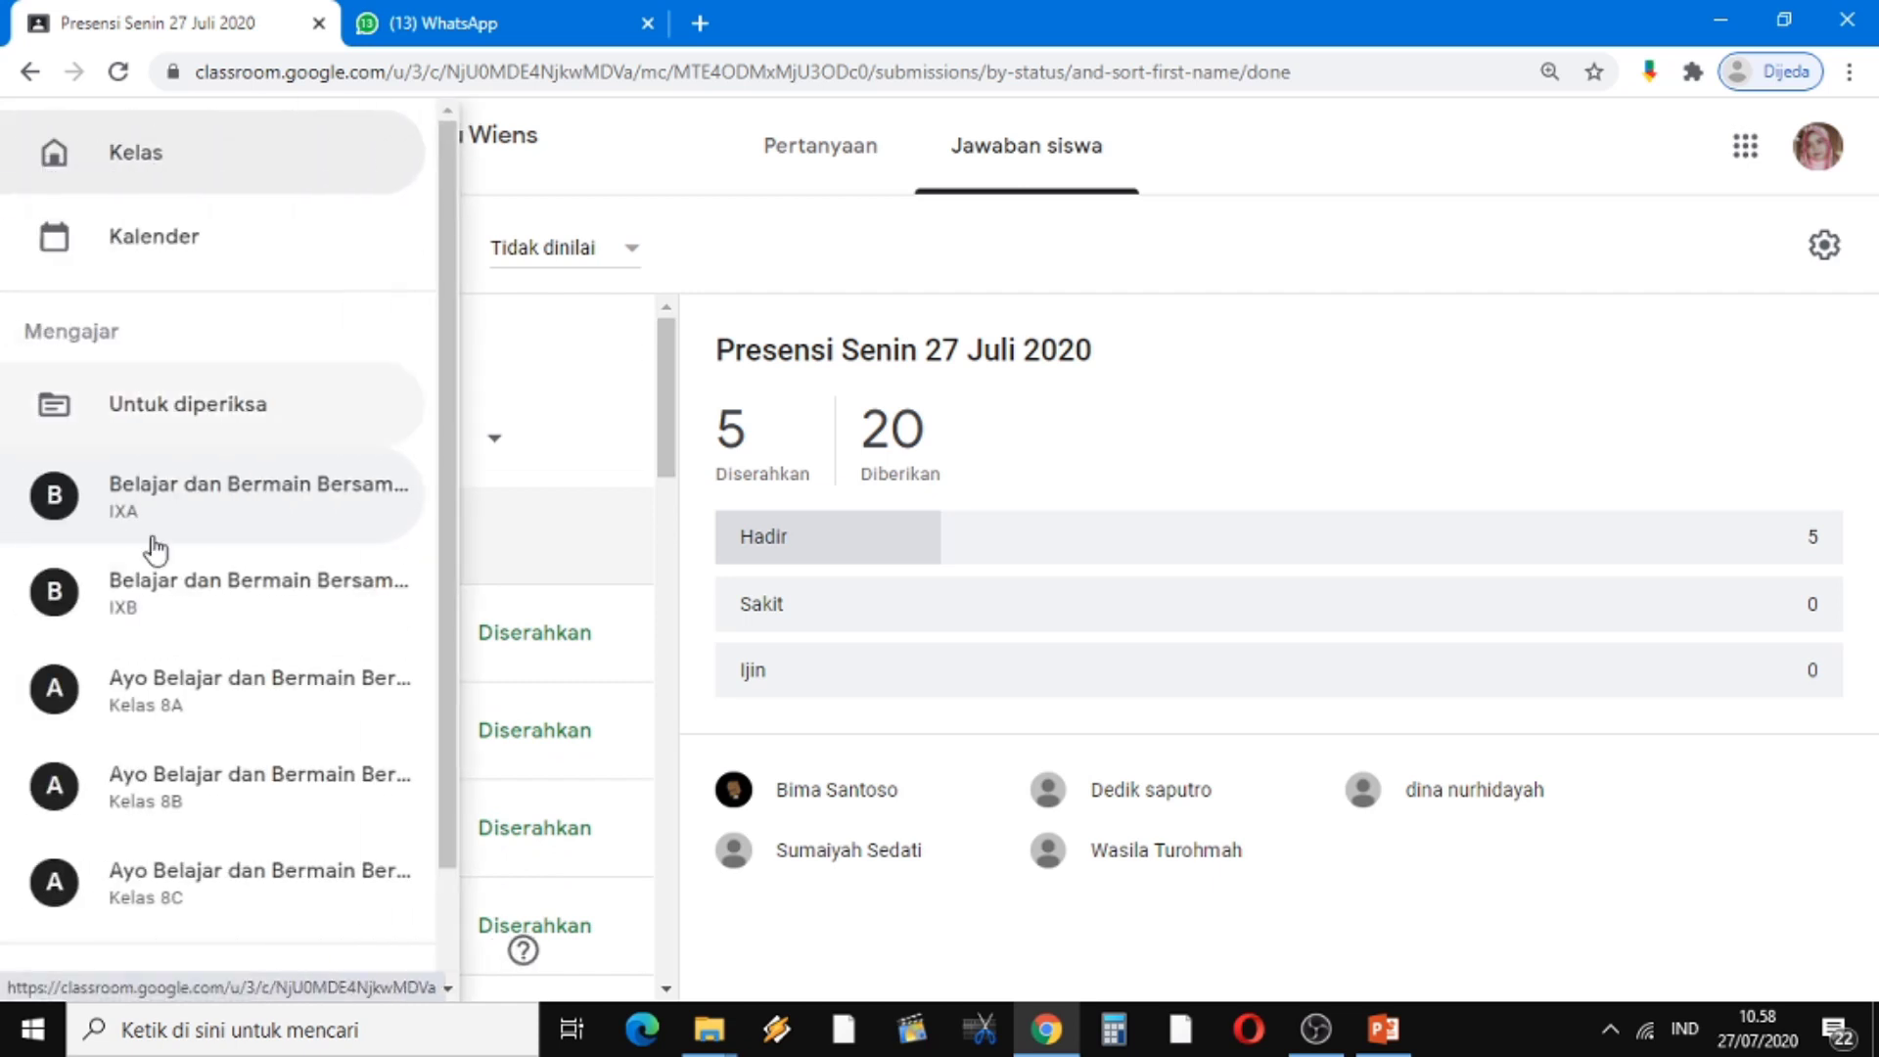
left_click(164, 587)
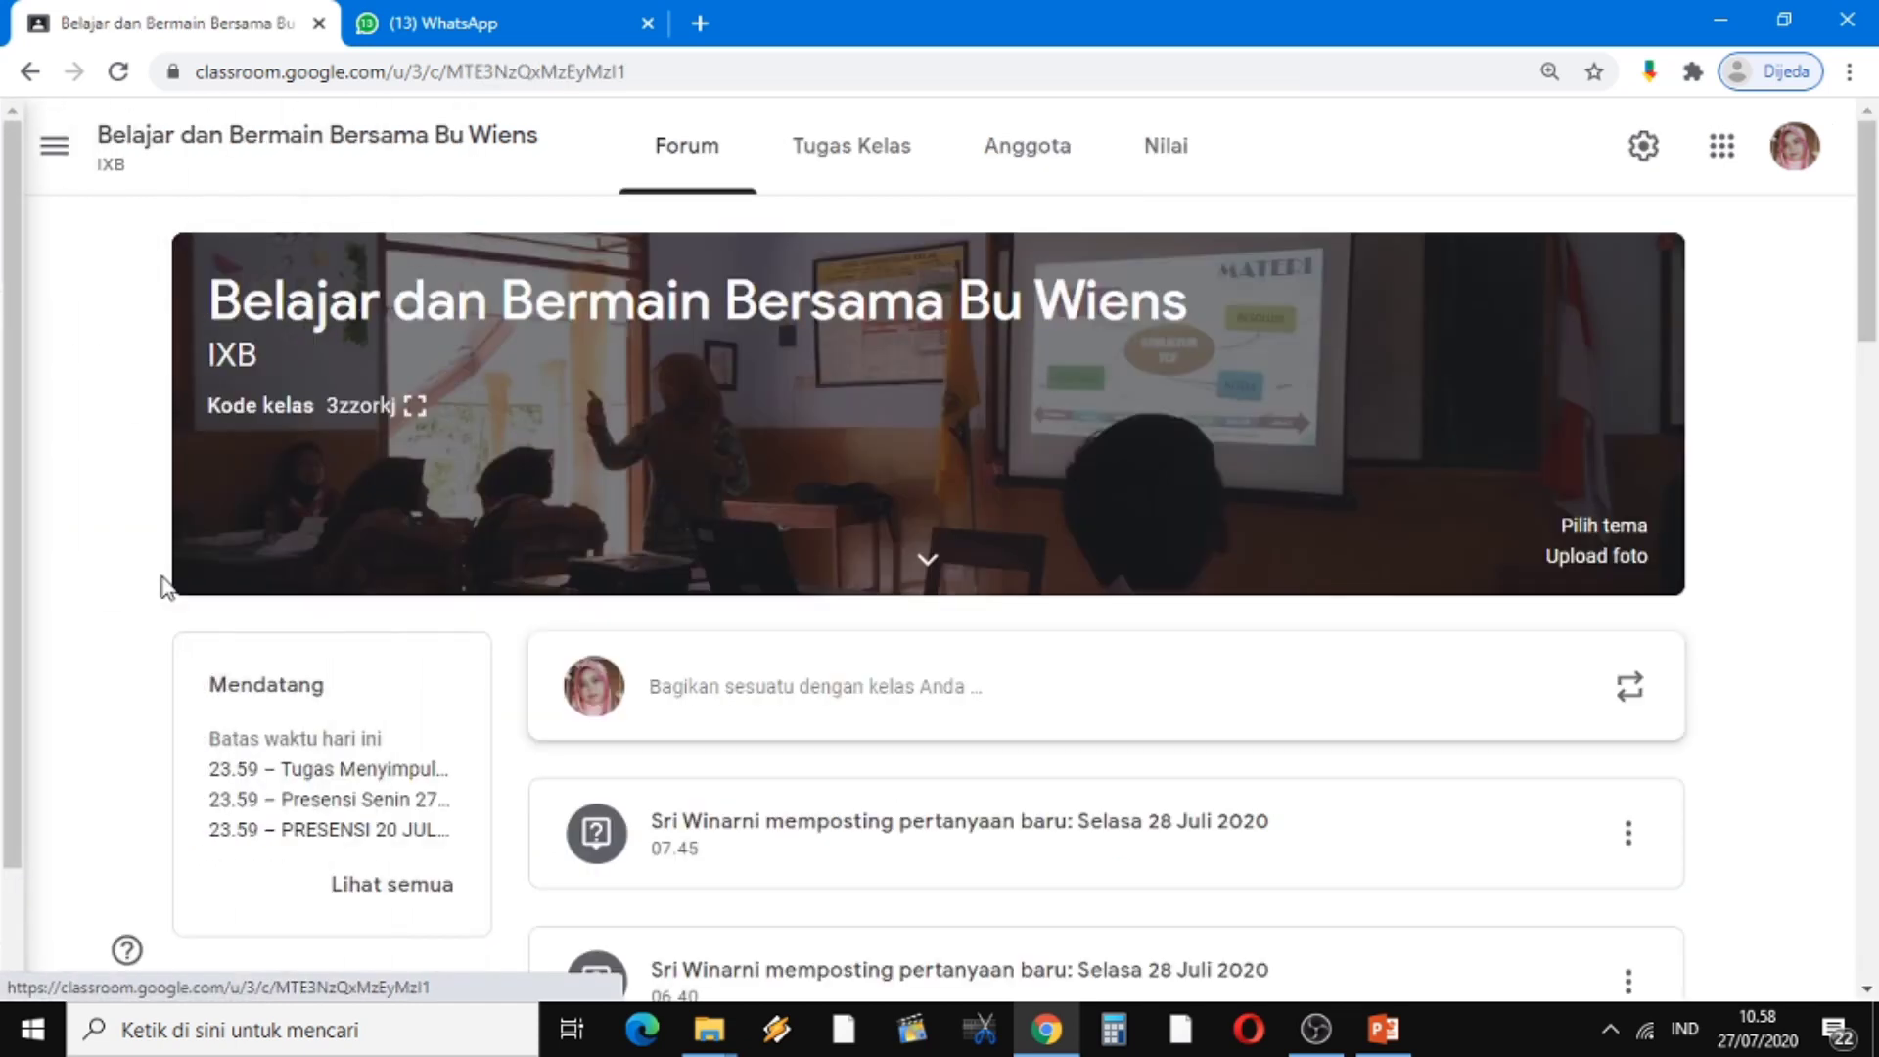
left_click(886, 151)
left_click(766, 888)
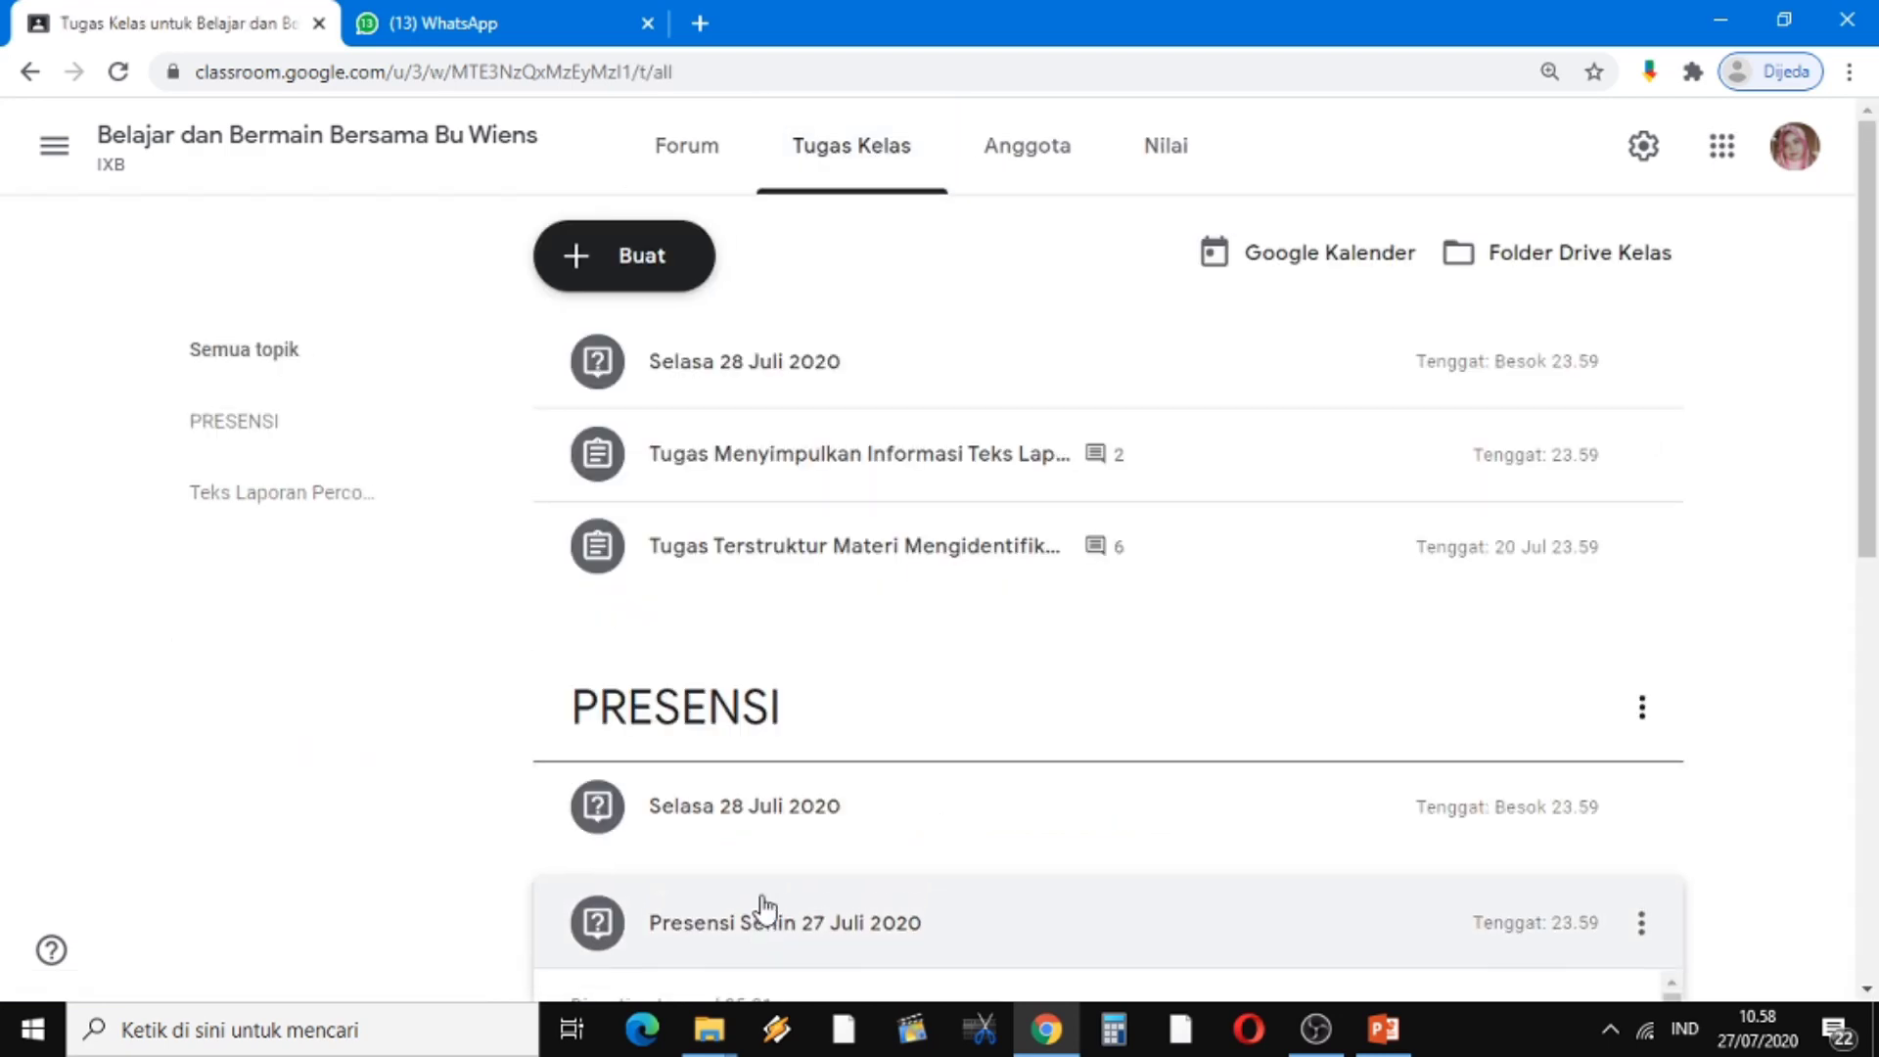
left_click_drag(1865, 333, 1869, 579)
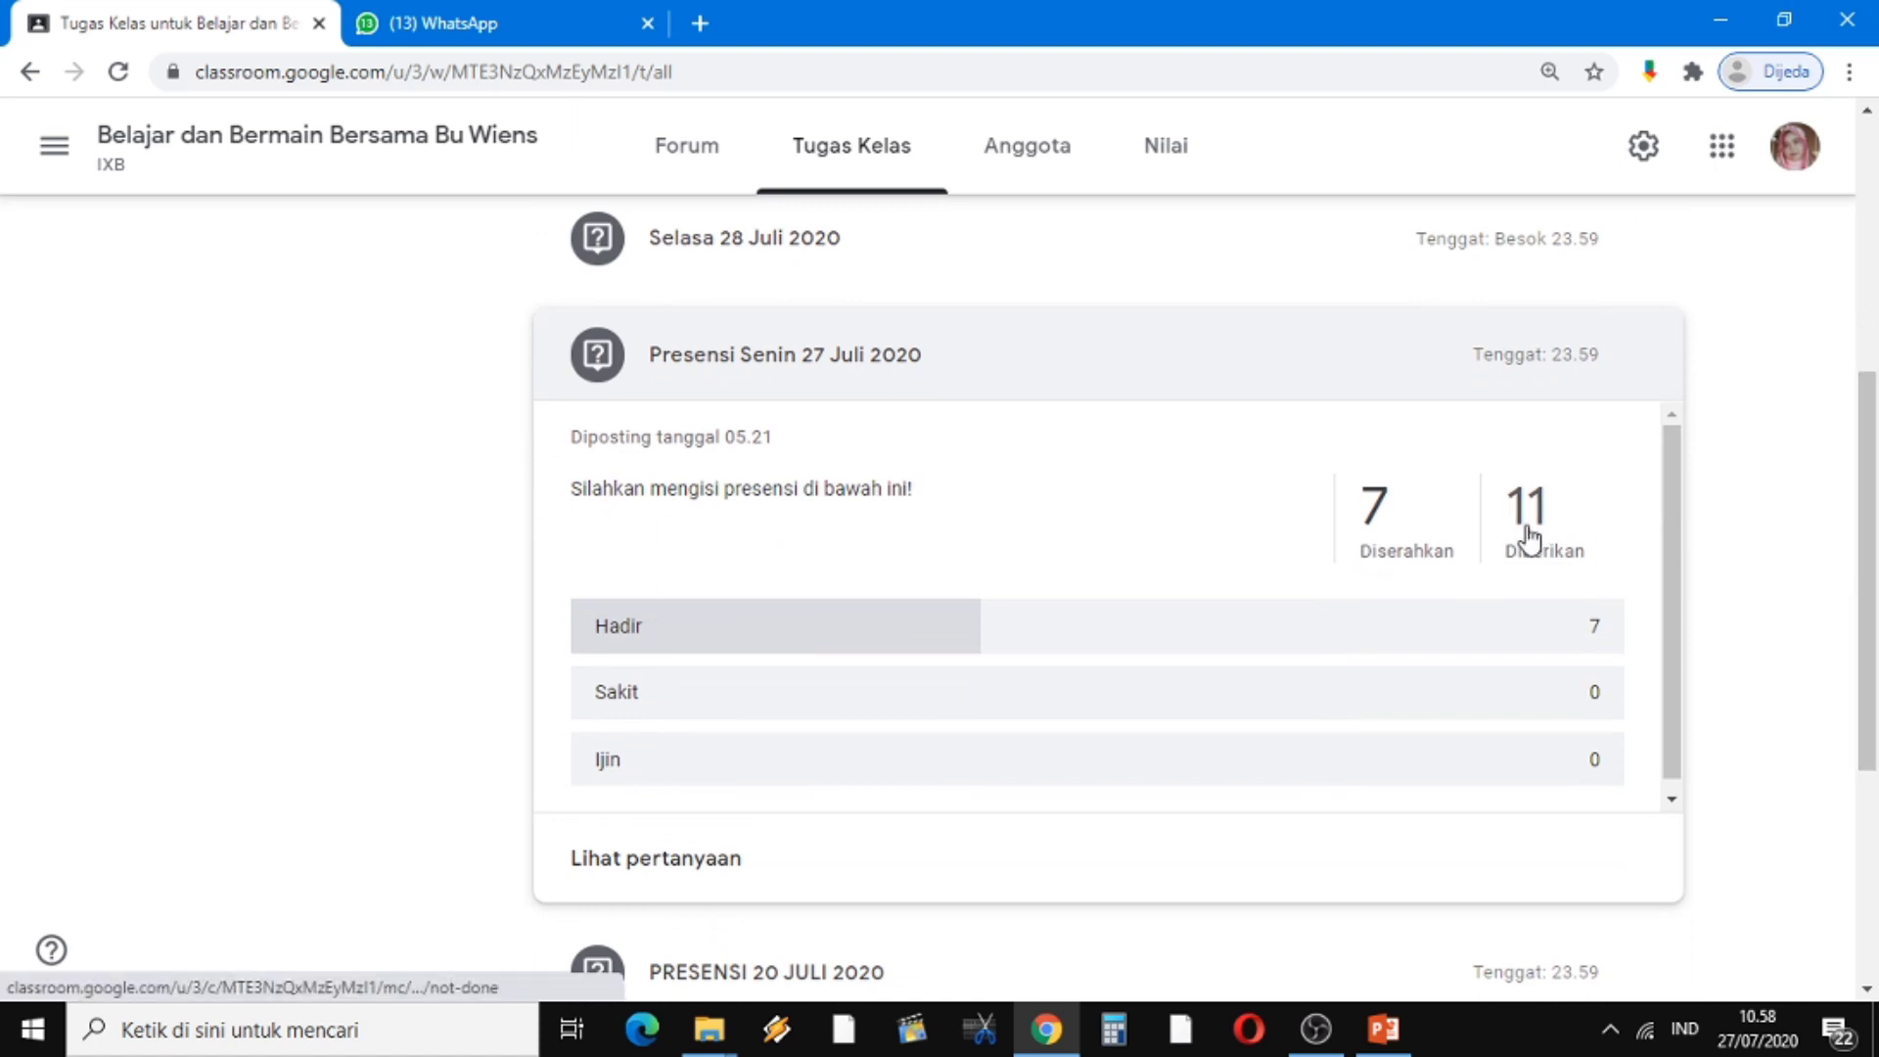
left_click(1443, 564)
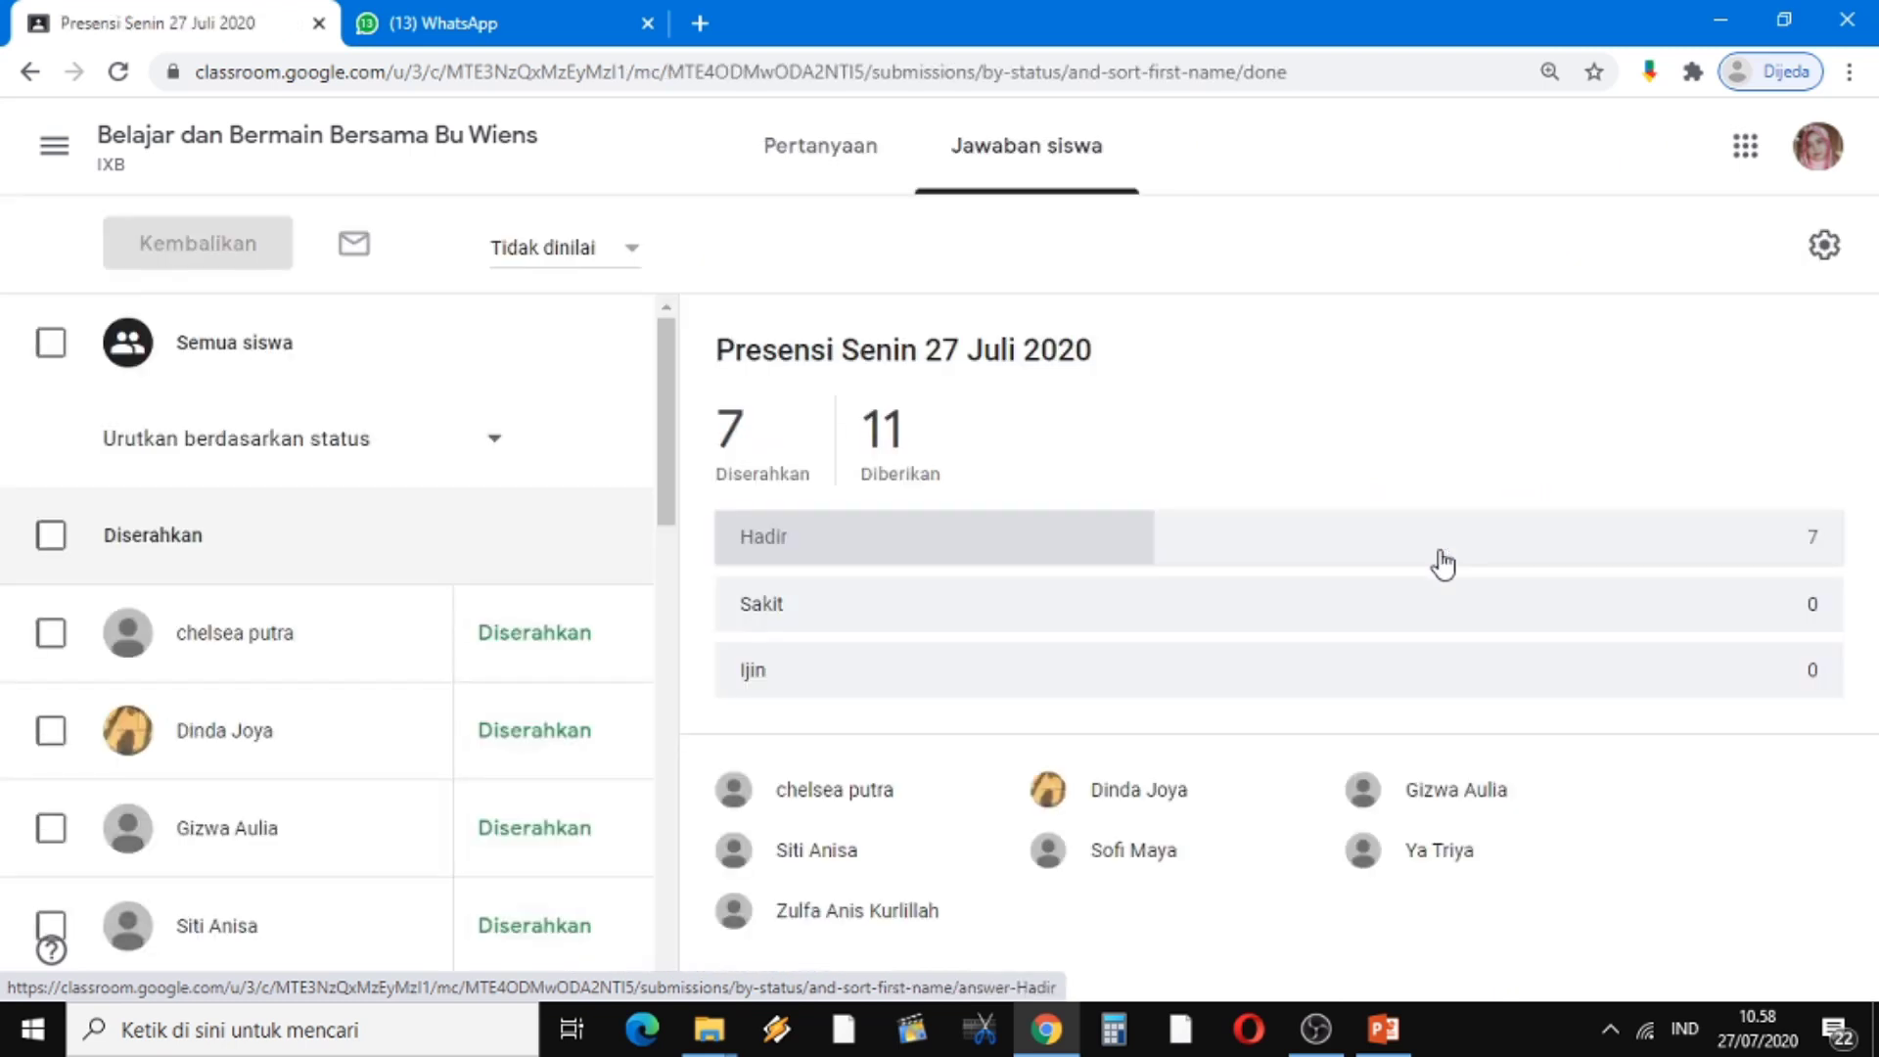
mouse_move(674, 388)
left_mouse_down()
mouse_move(675, 487)
mouse_move(683, 361)
left_mouse_up()
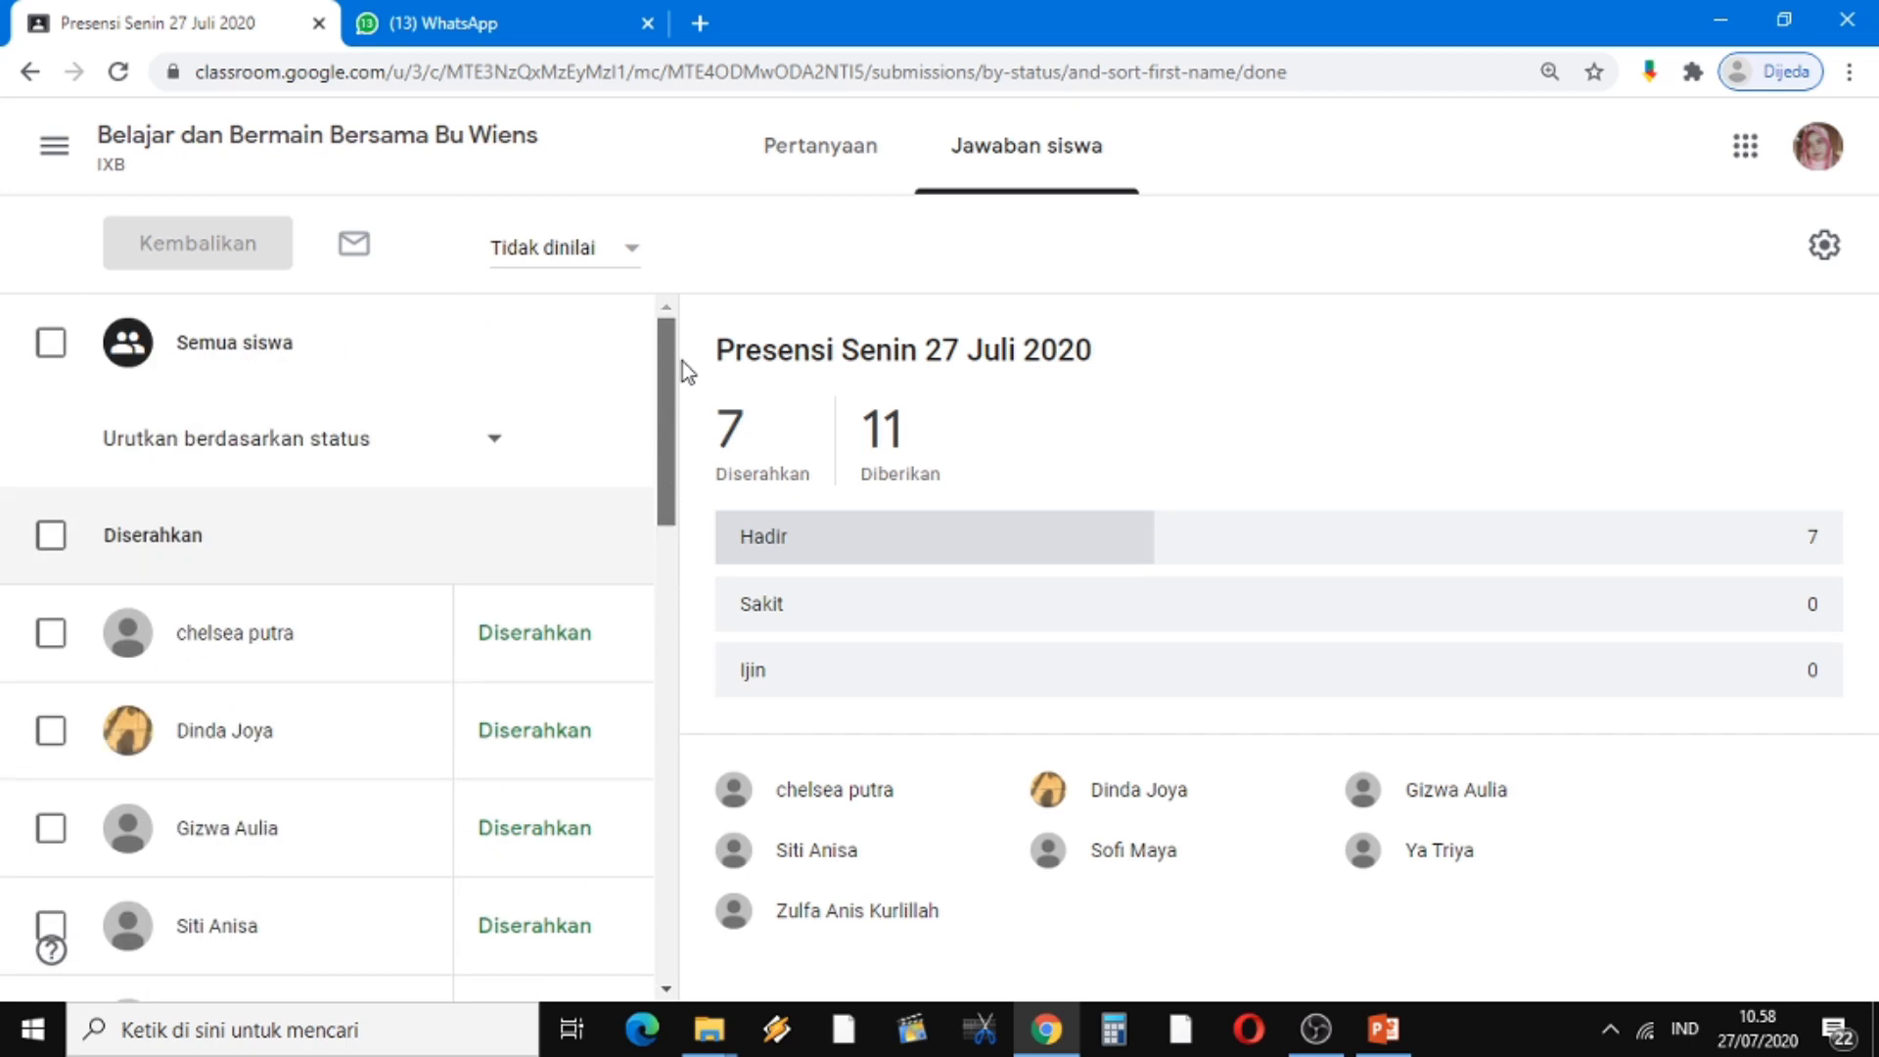
Switch to class Kelas 8A and review the response summary of Presensi Senin 27 Juli 2020 in its classwork
left_click(55, 145)
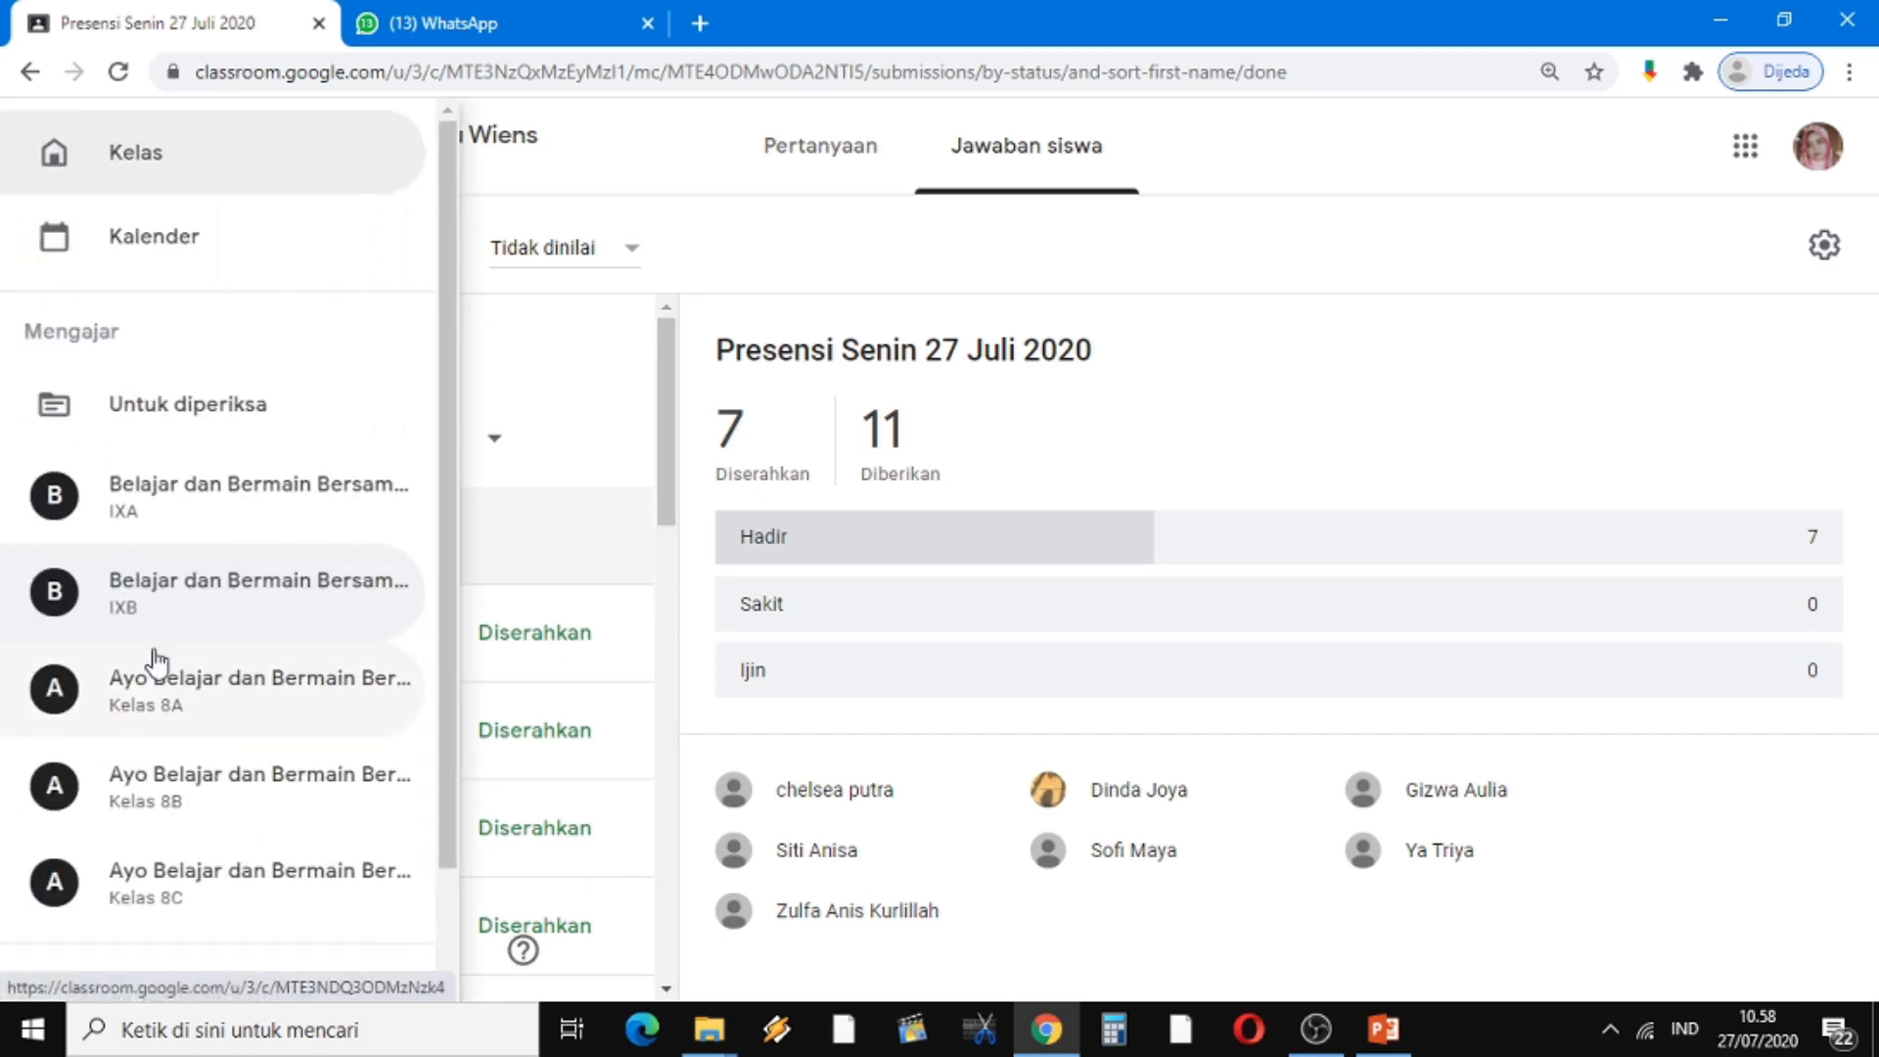
left_click(160, 700)
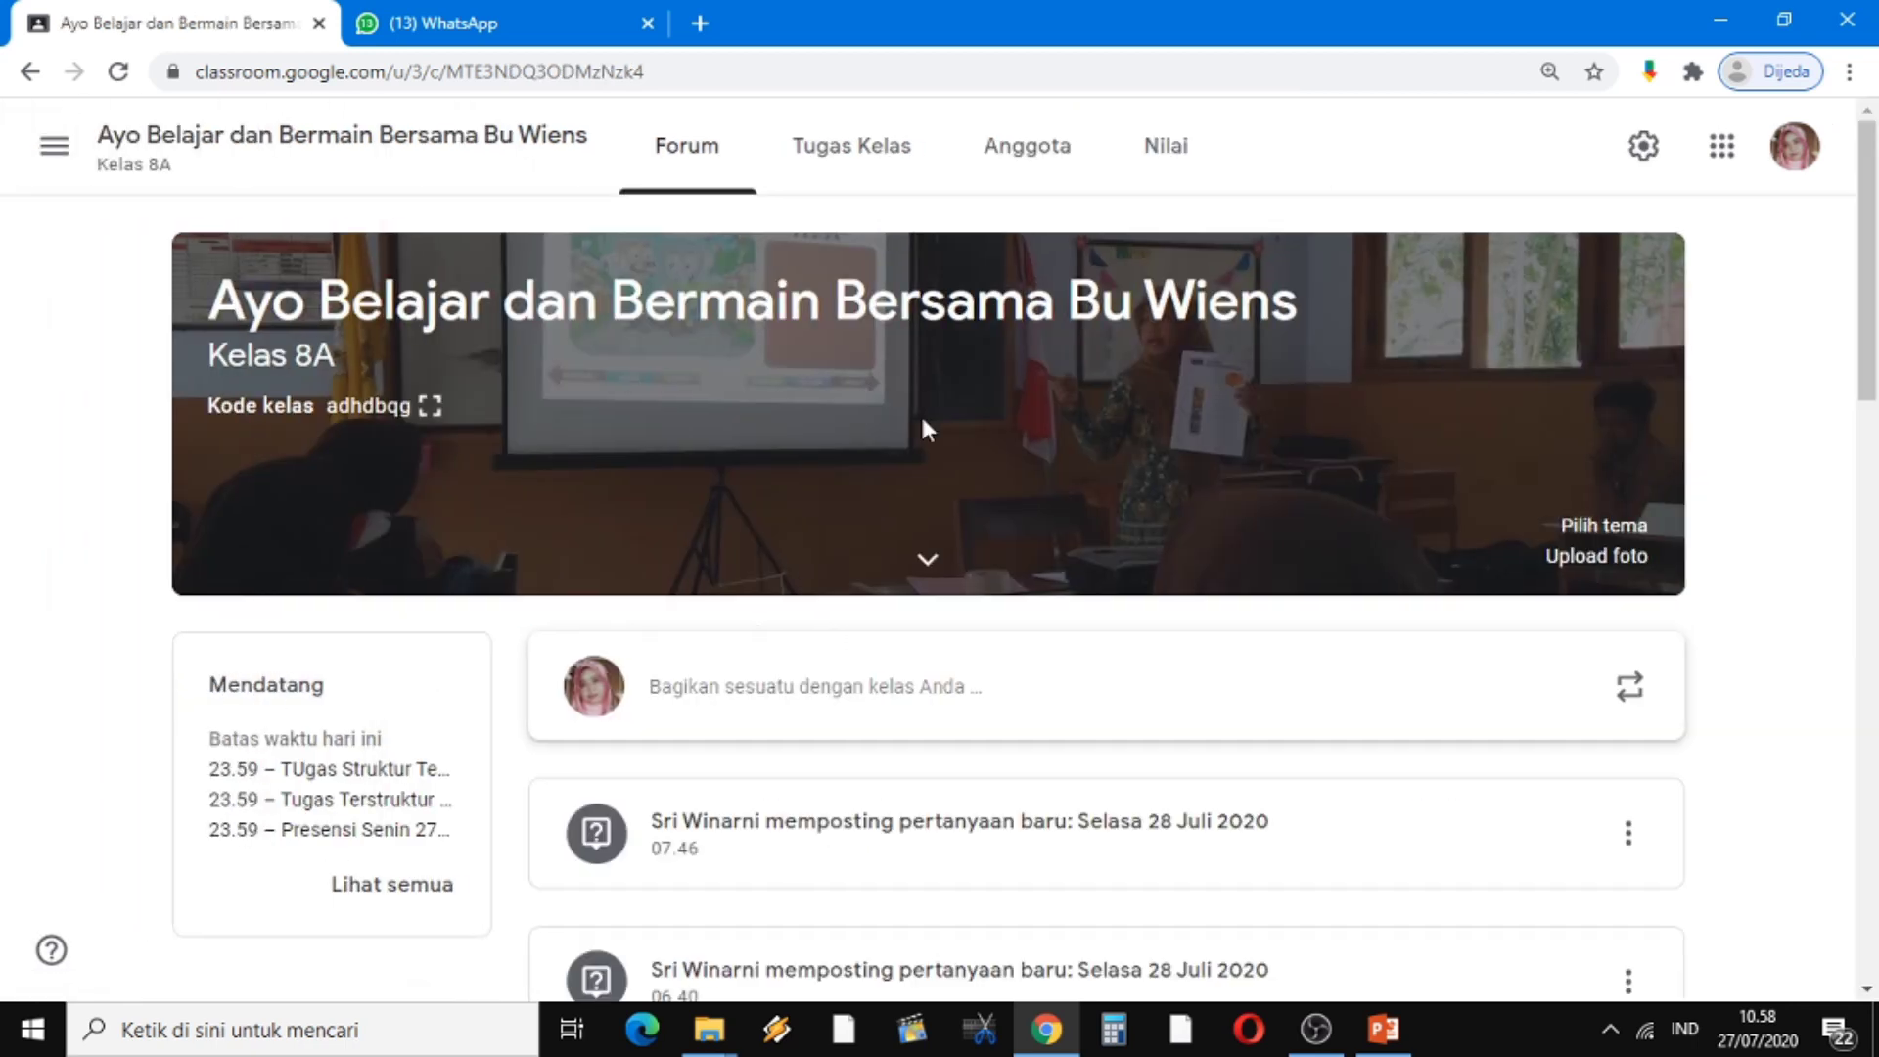
left_click(878, 166)
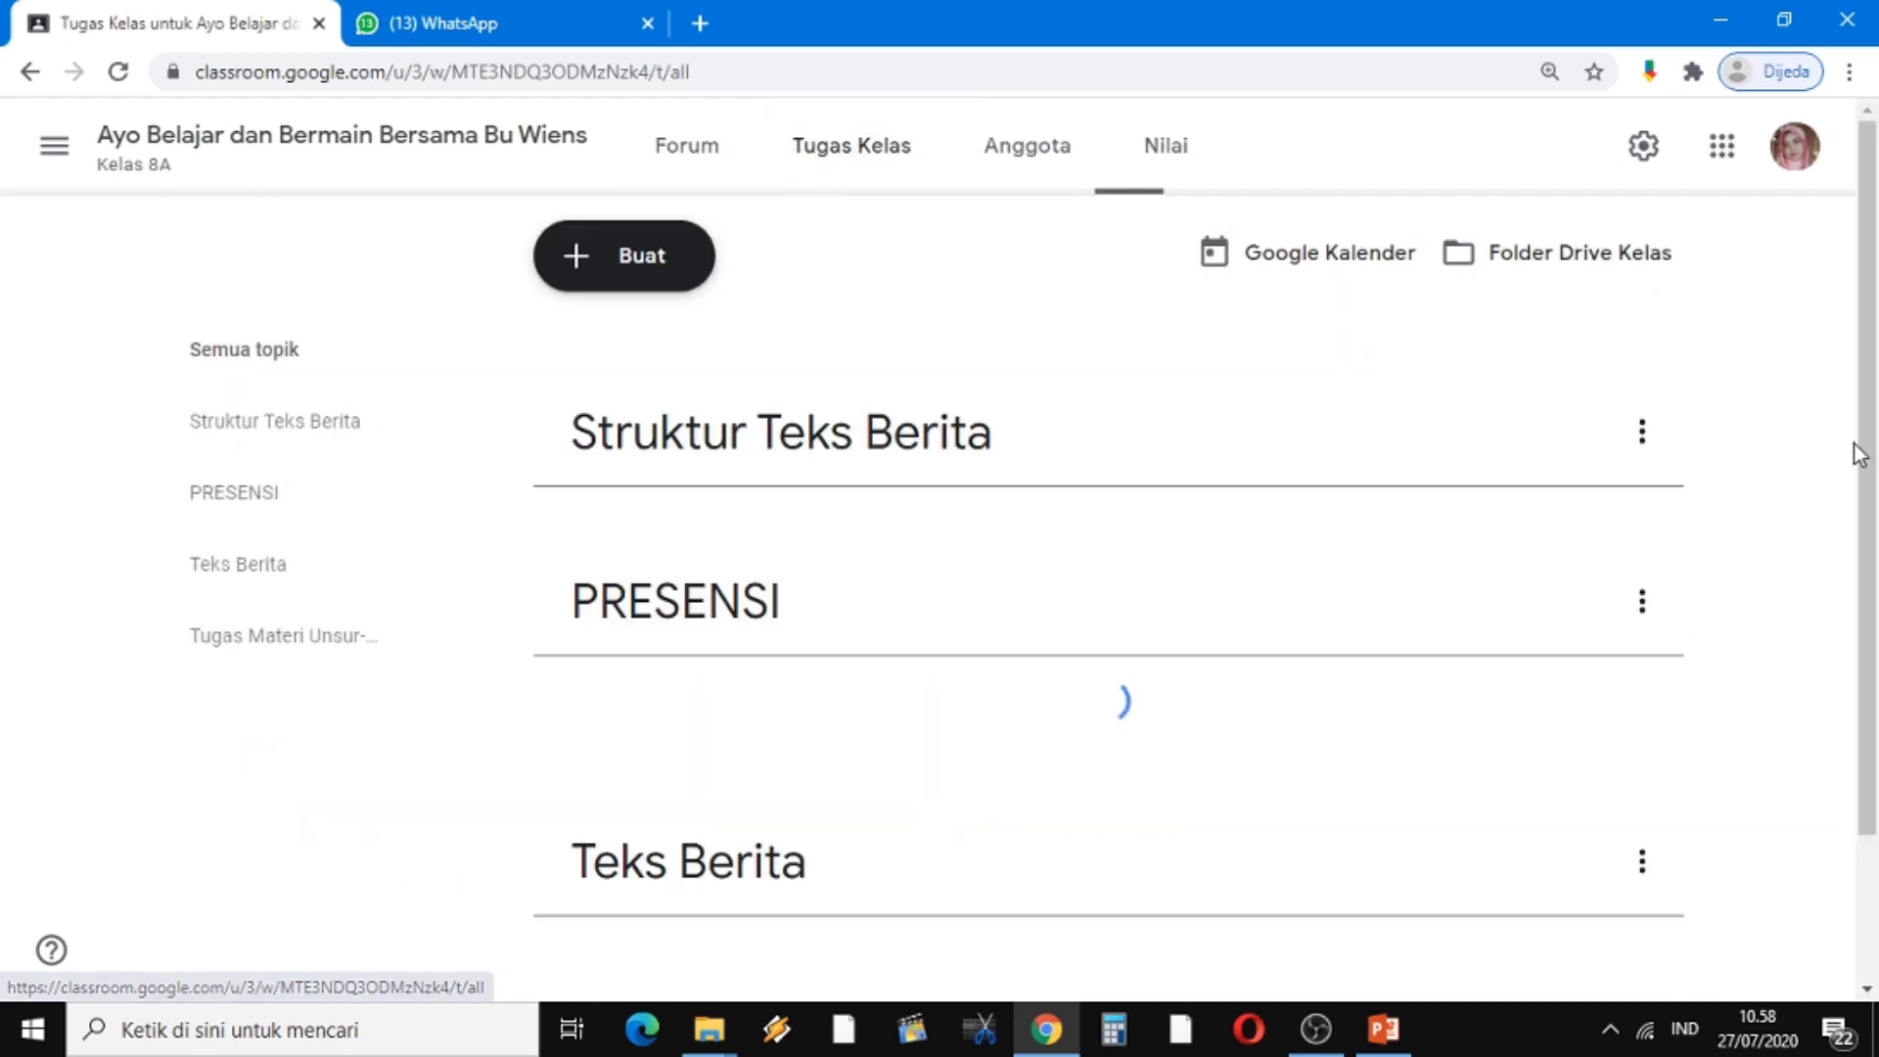
scroll(1869, 599, "down", 4)
left_click_drag(1869, 599, 1867, 651)
left_click(889, 688)
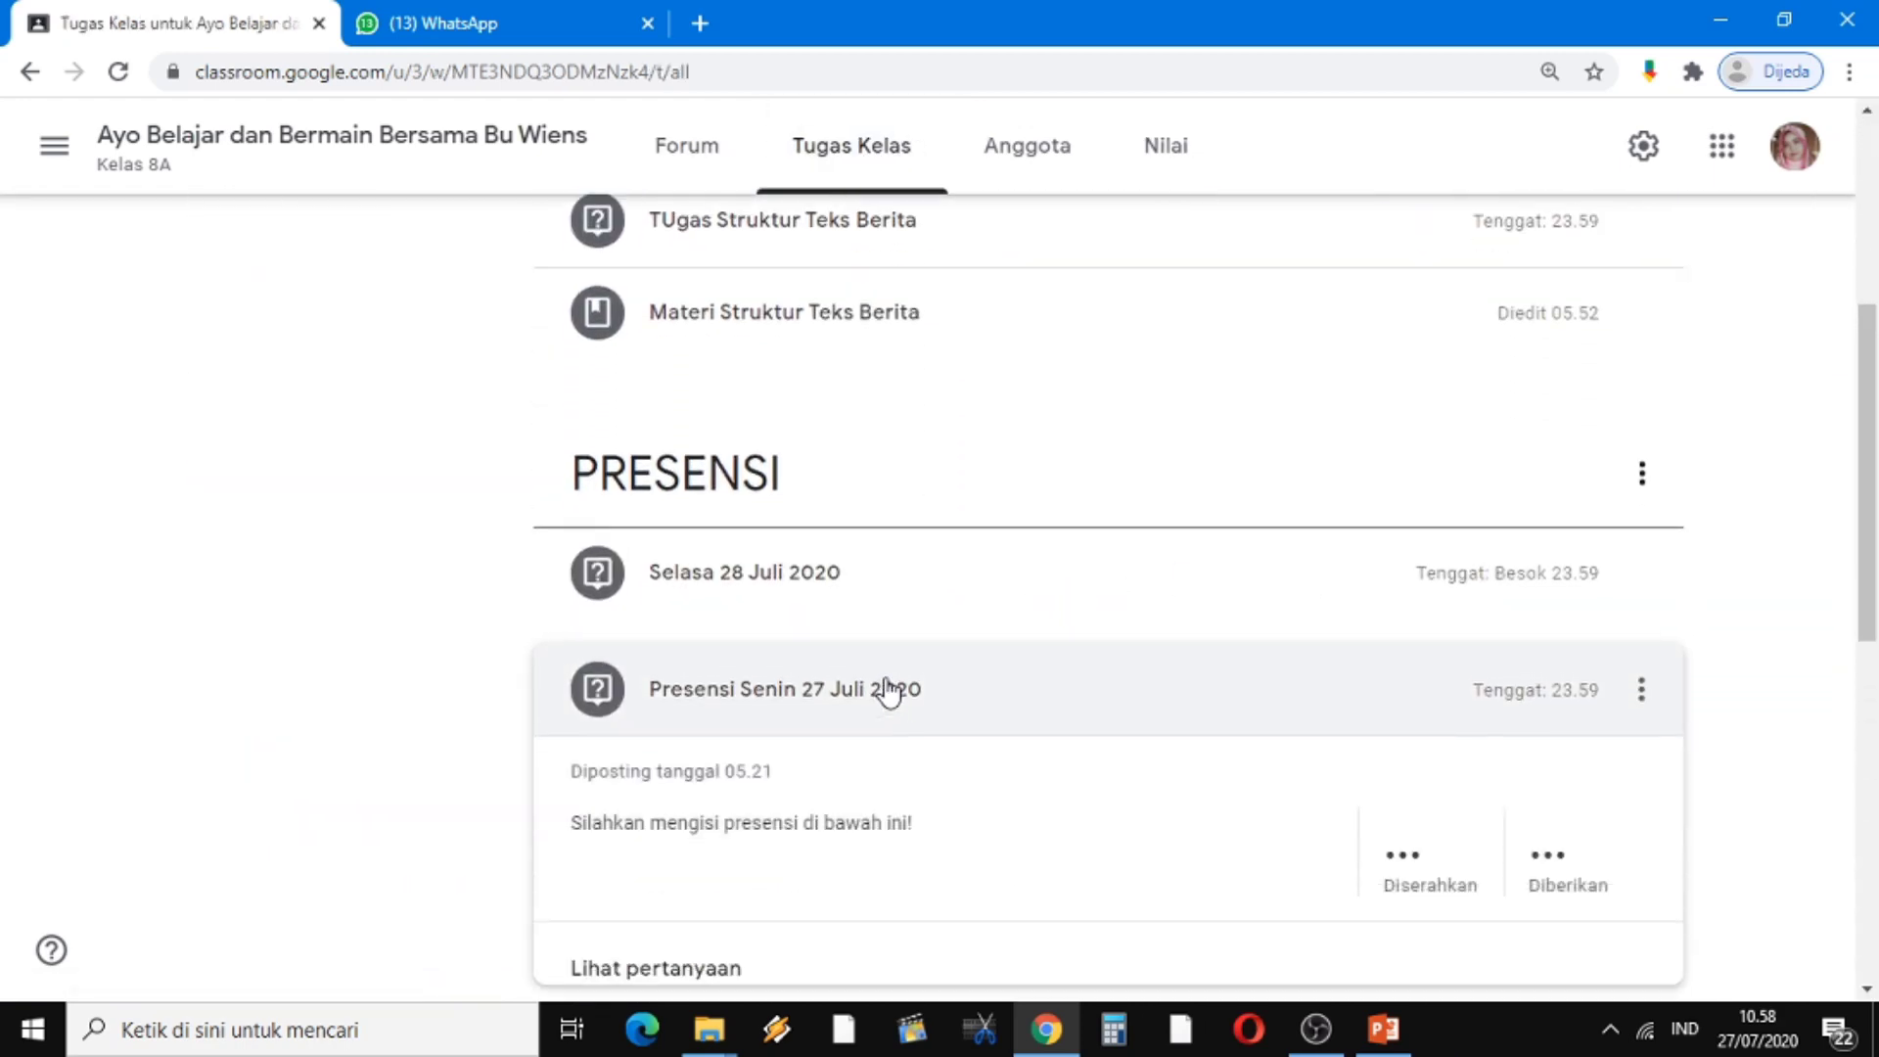
scroll(1865, 528, "down", 3)
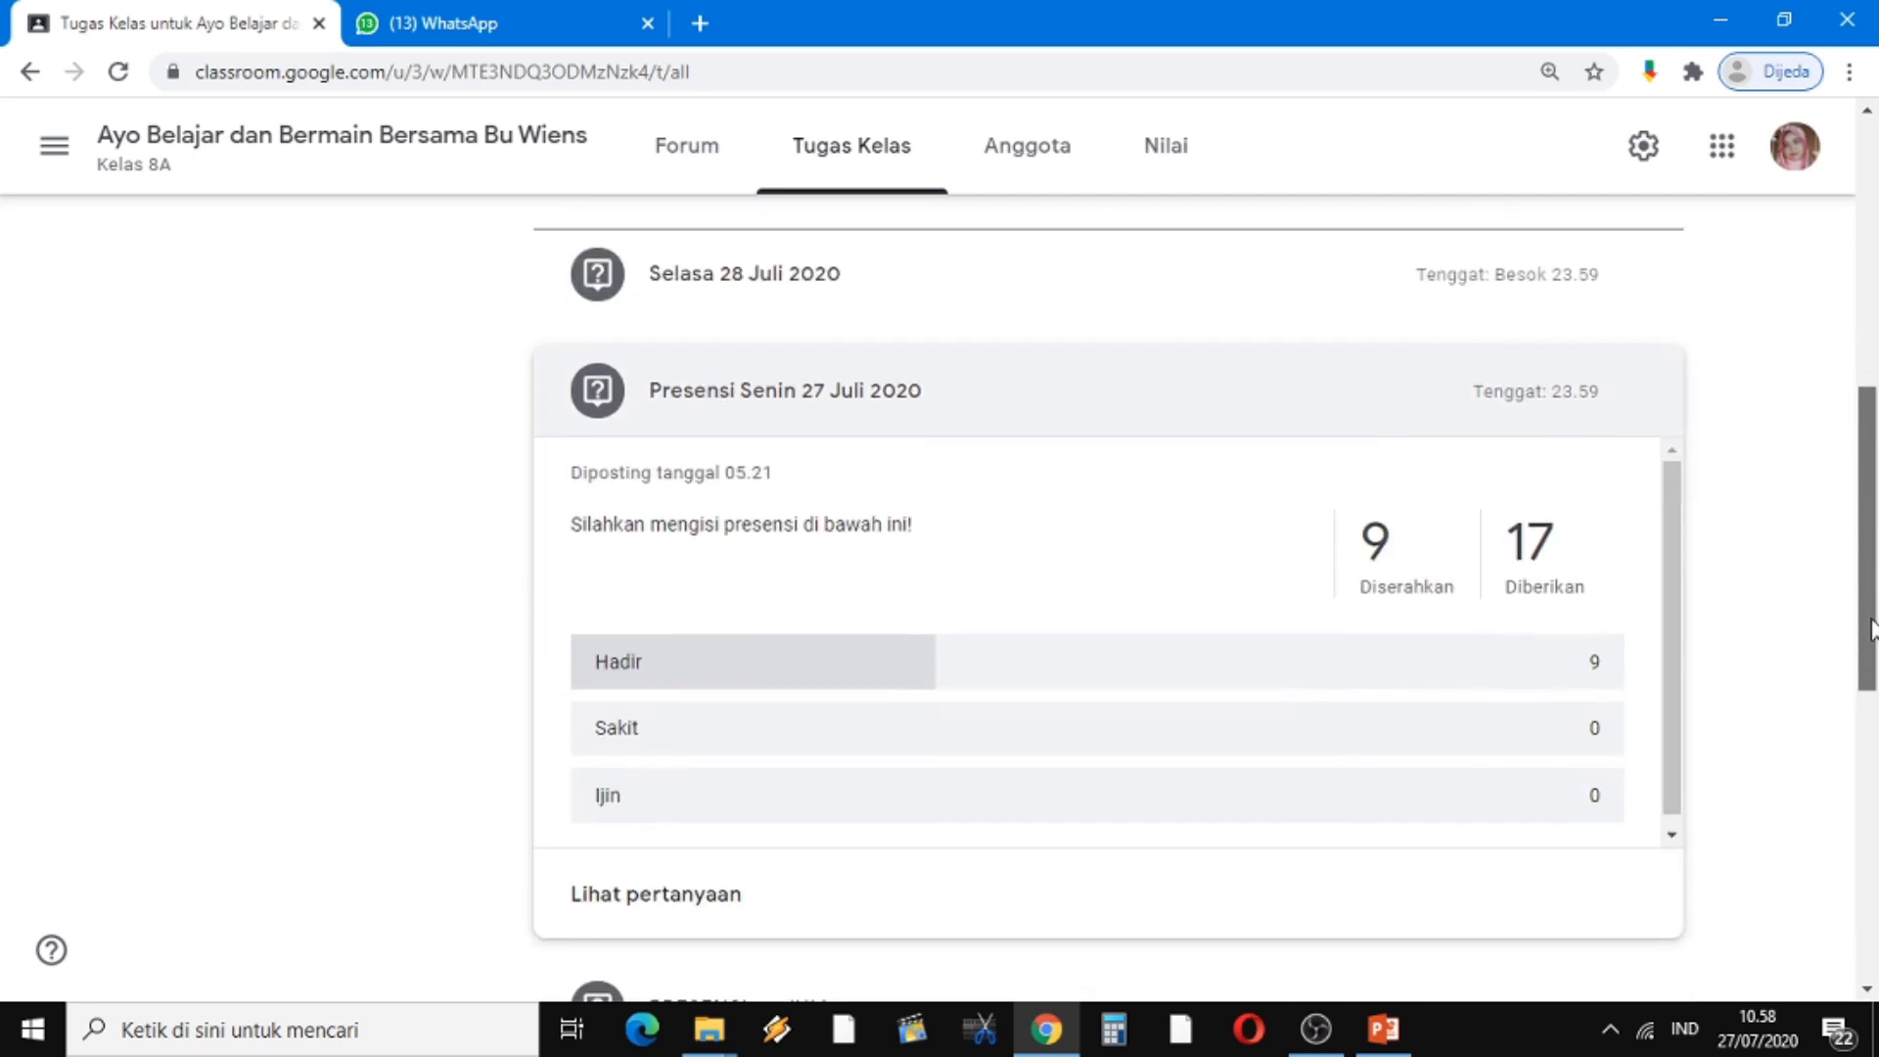
Open Kelas 8A's submitted answers to Presensi Senin 27 Juli 2020 and review which students responded
left_click(1372, 548)
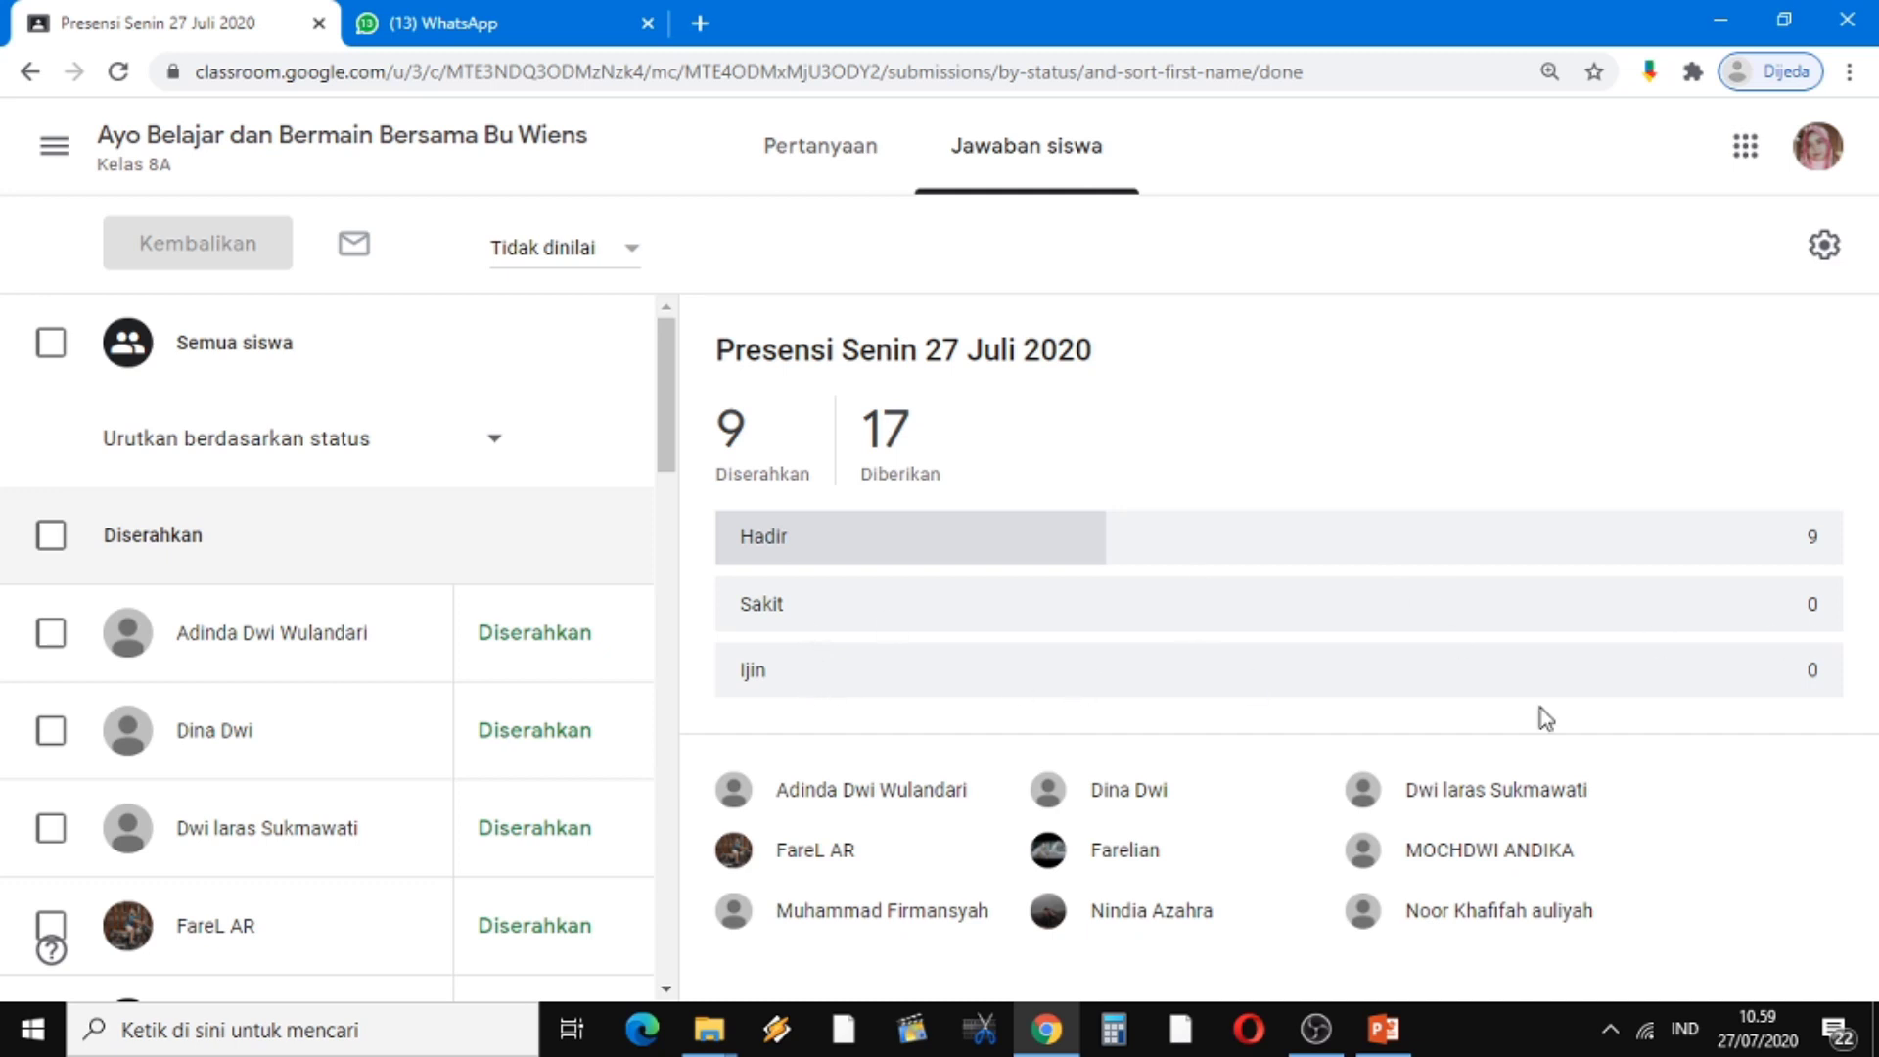
Switch to class Kelas 8B and review the response summary of Presensi Senin 27 Juli 2020 in its classwork
left_click(55, 147)
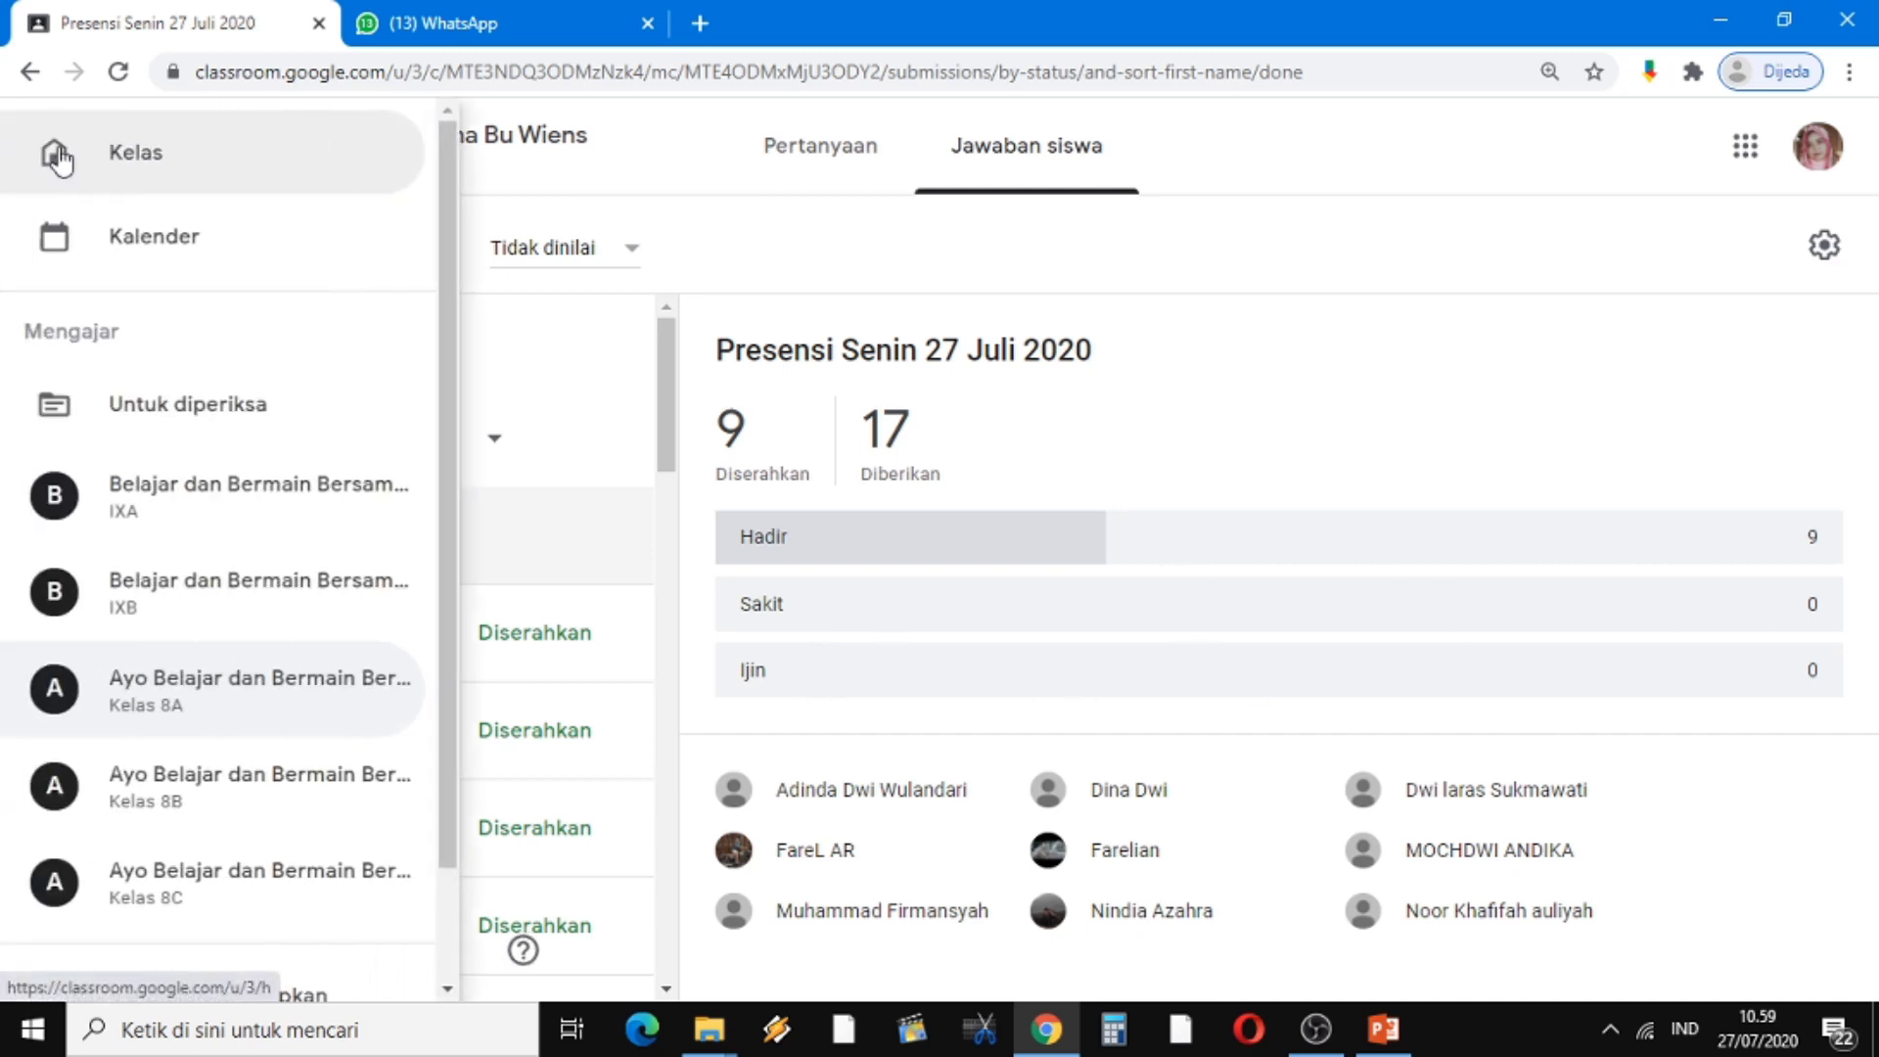
left_click(245, 776)
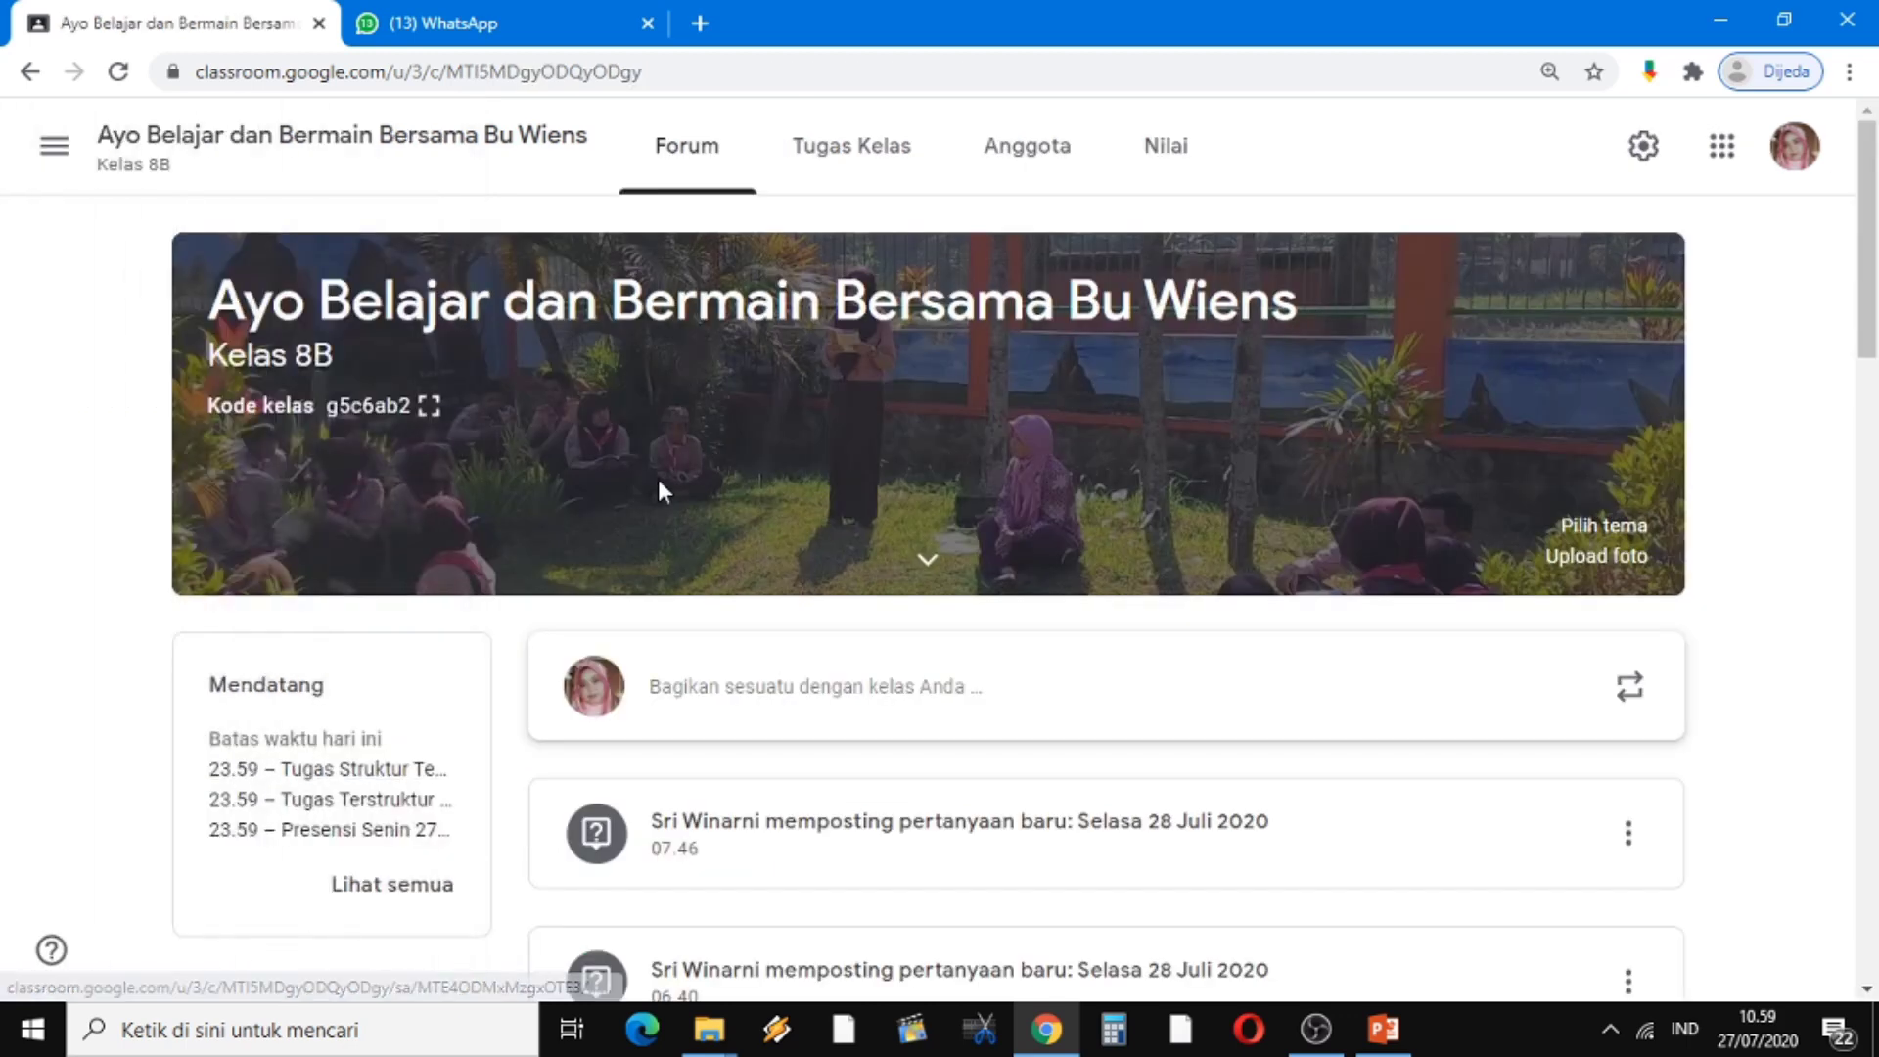
left_click(876, 172)
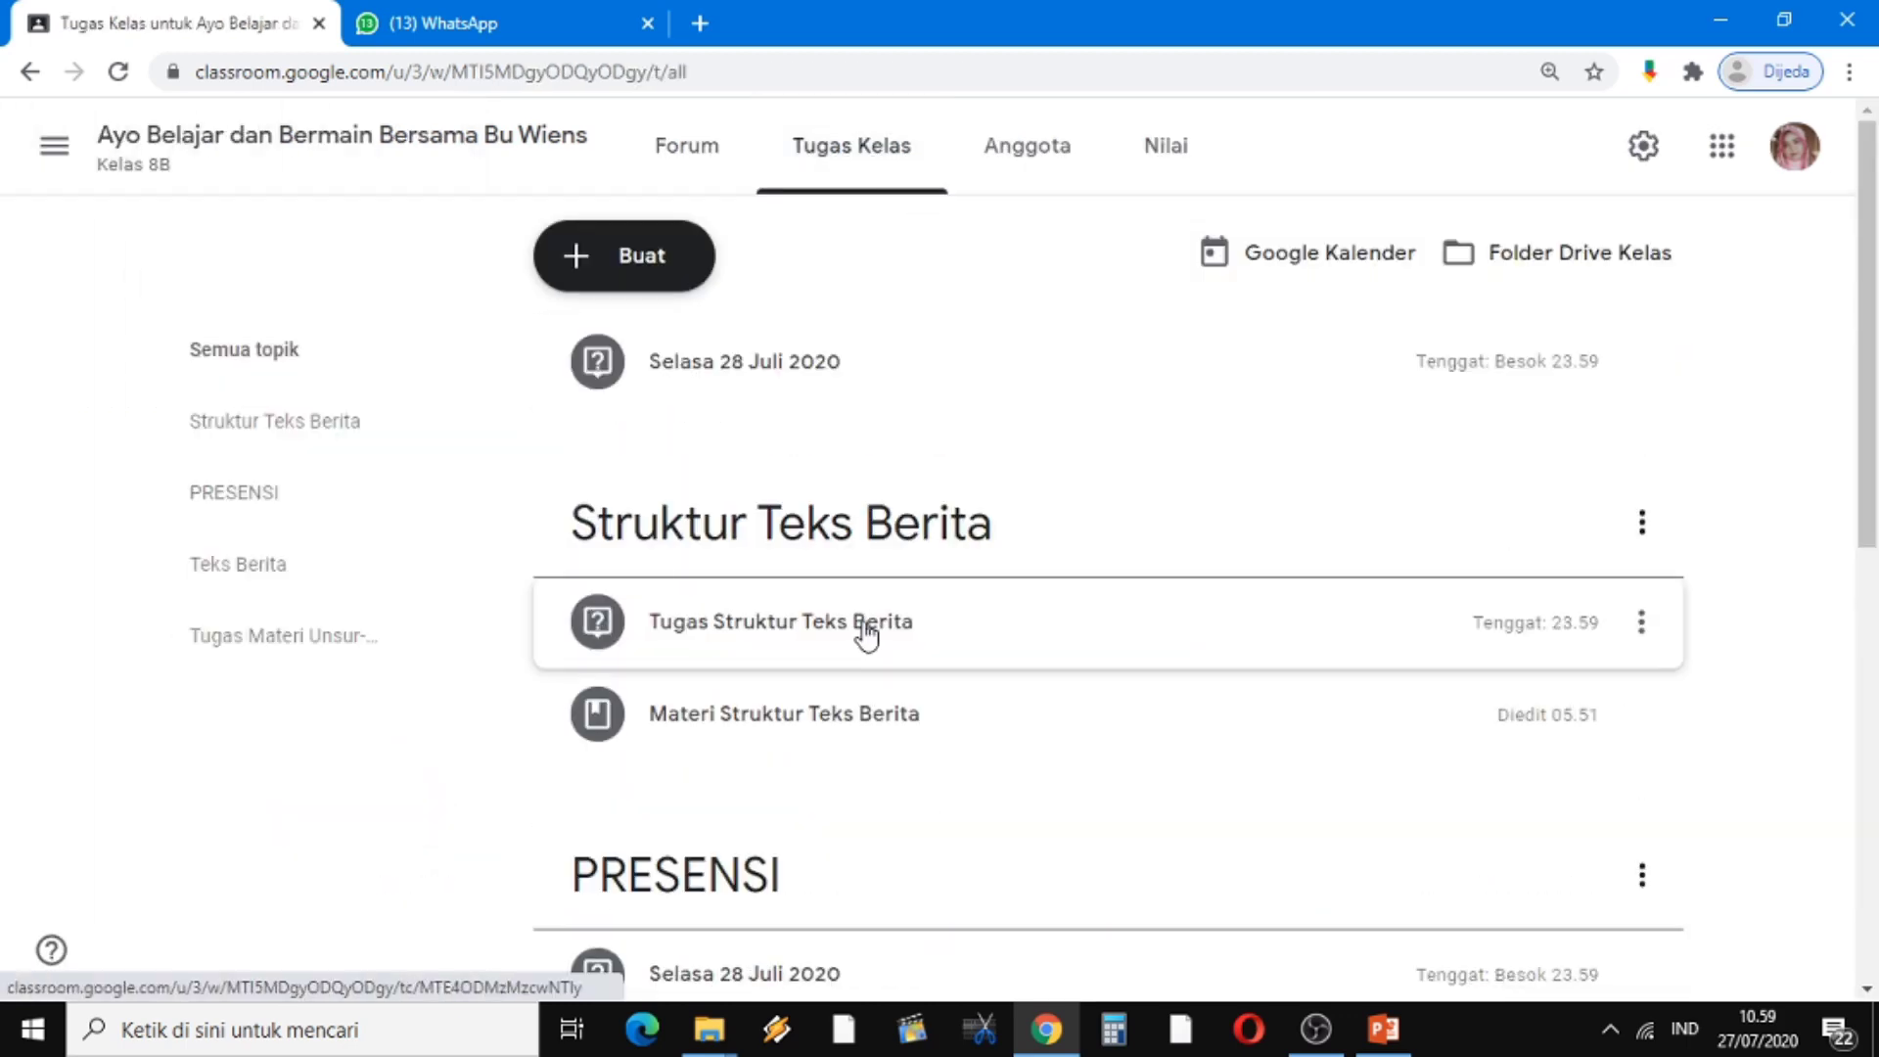
left_click_drag(1869, 352, 1866, 537)
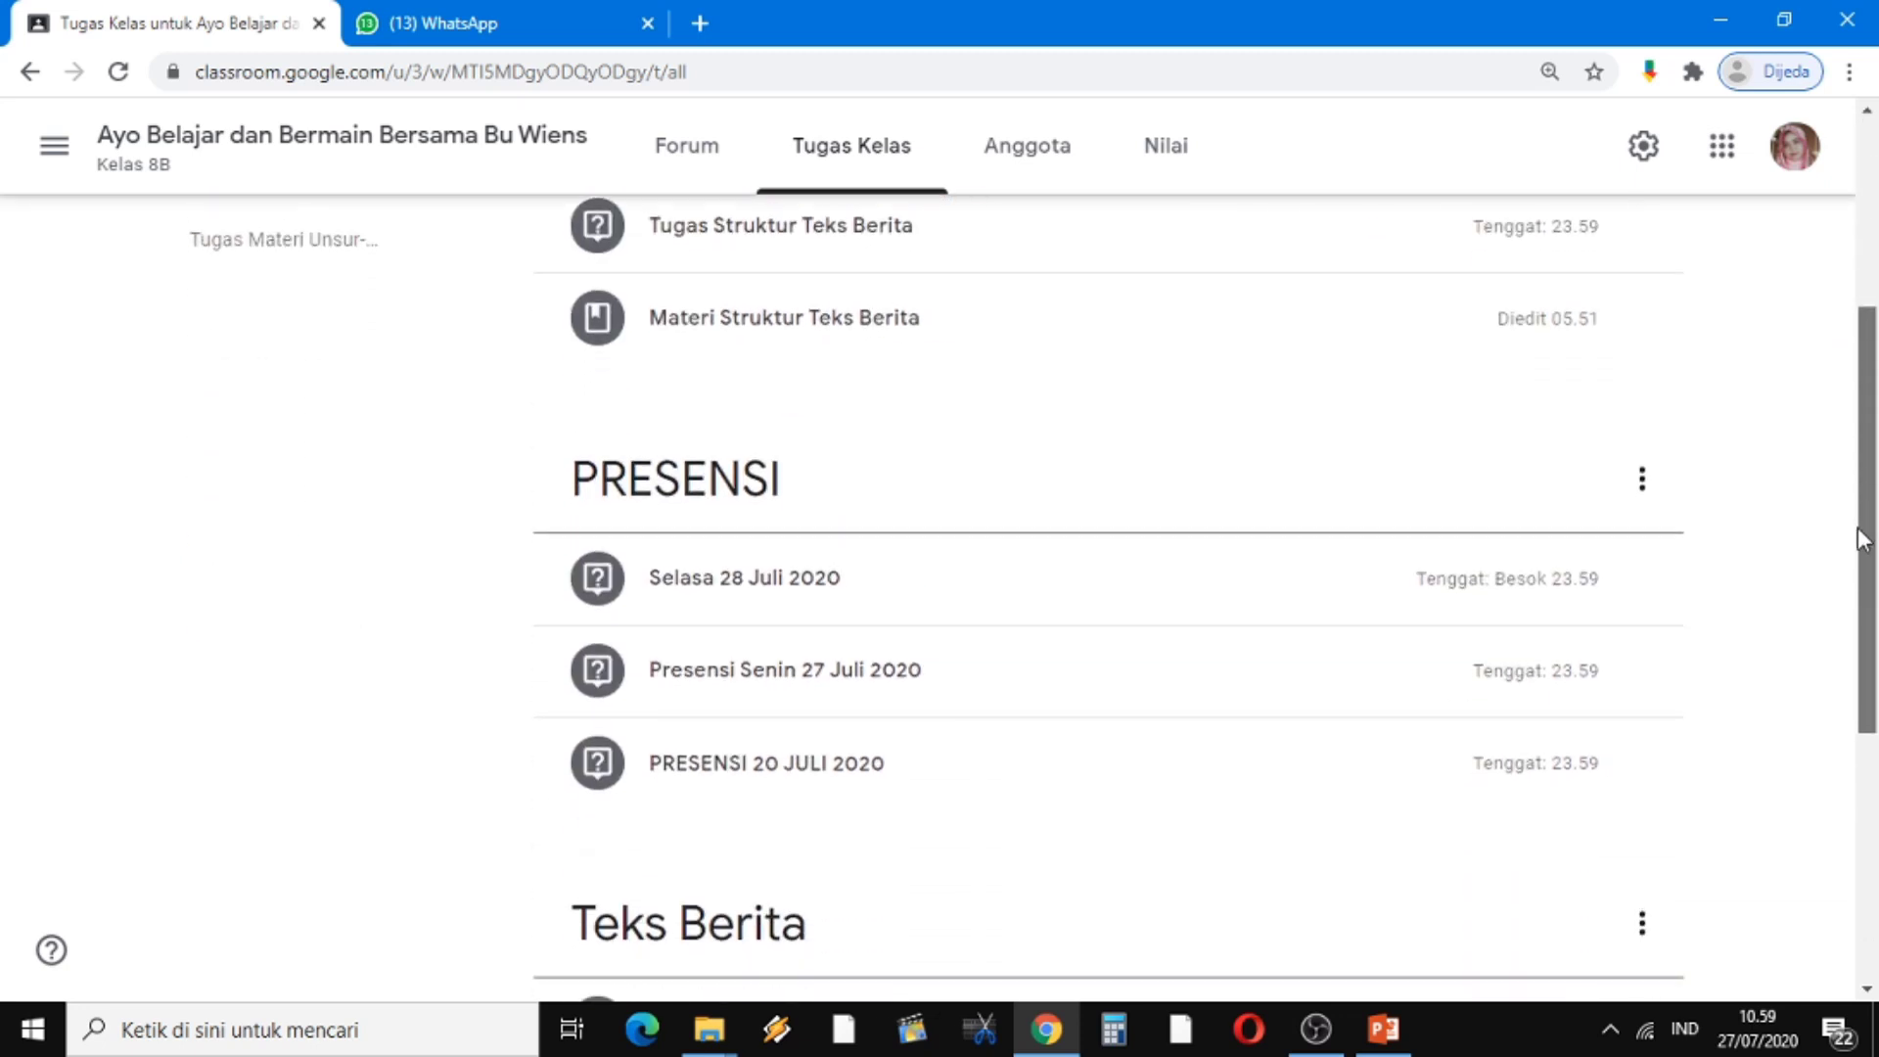
left_click(895, 686)
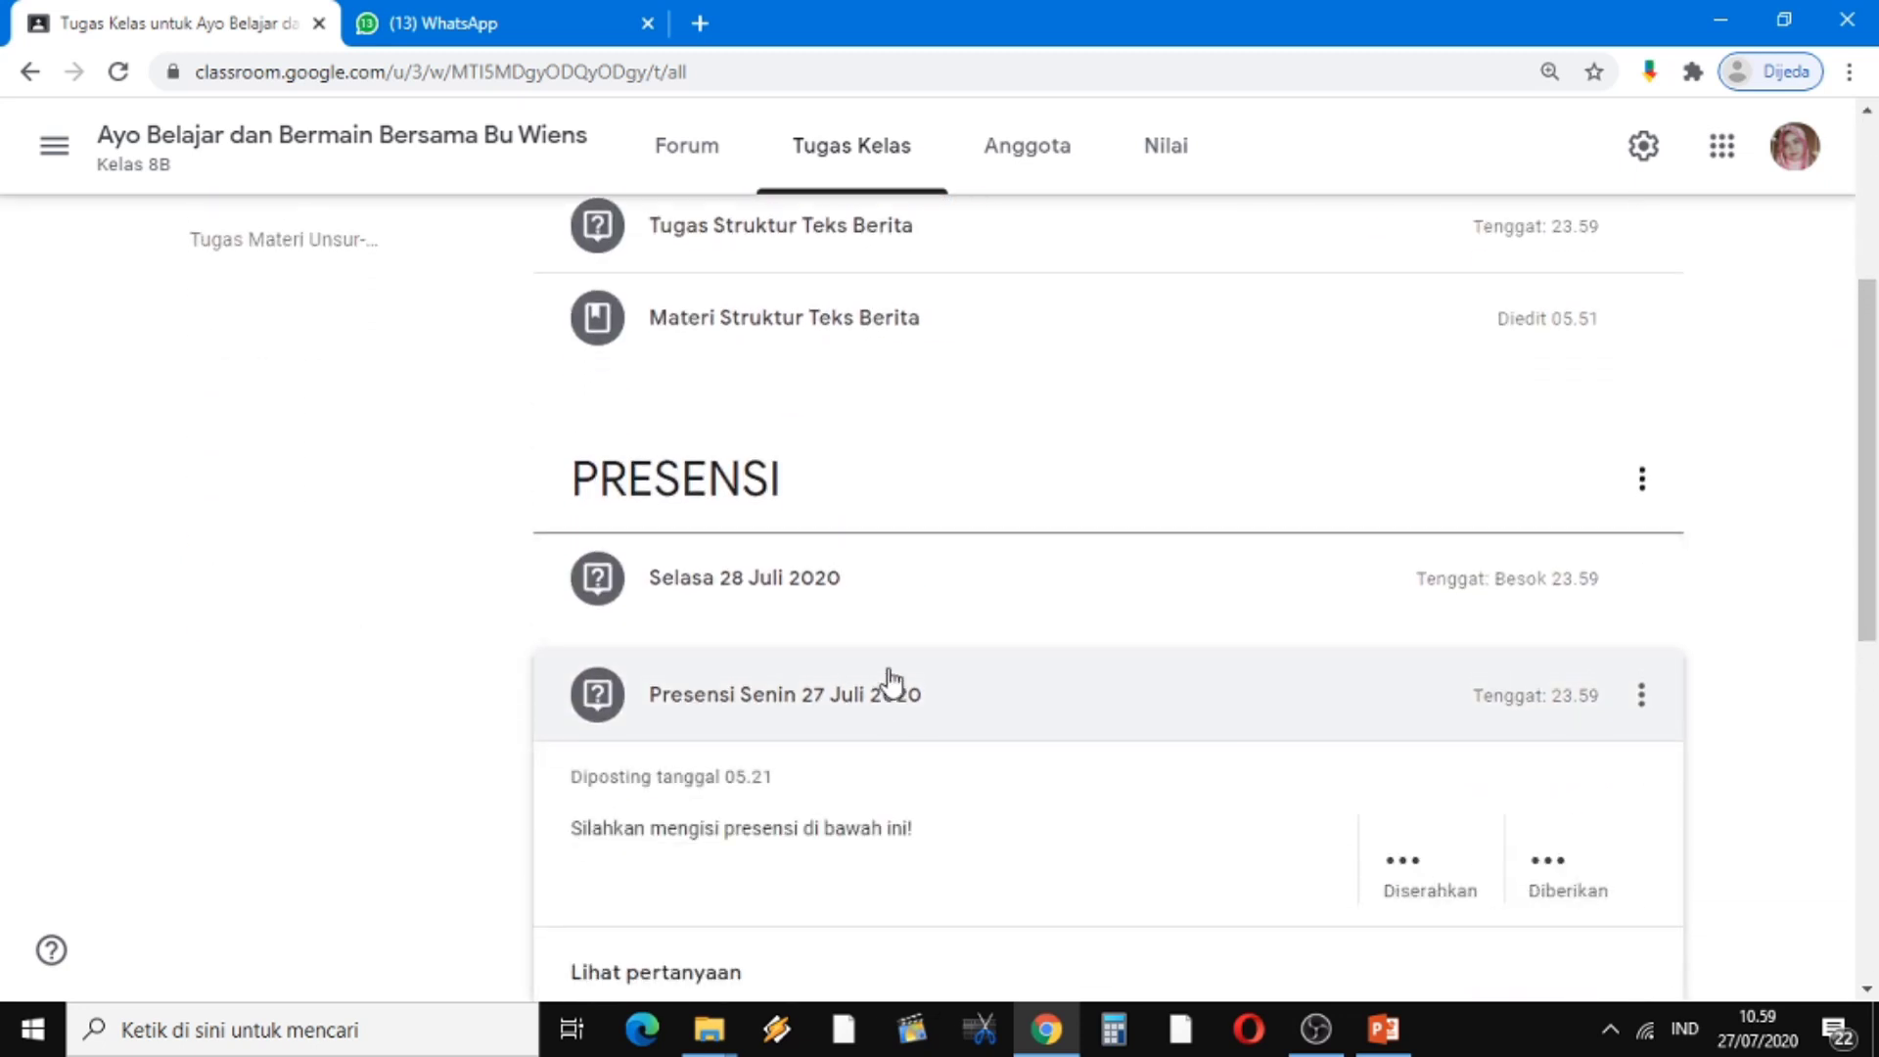
scroll(1865, 377, "down", 1)
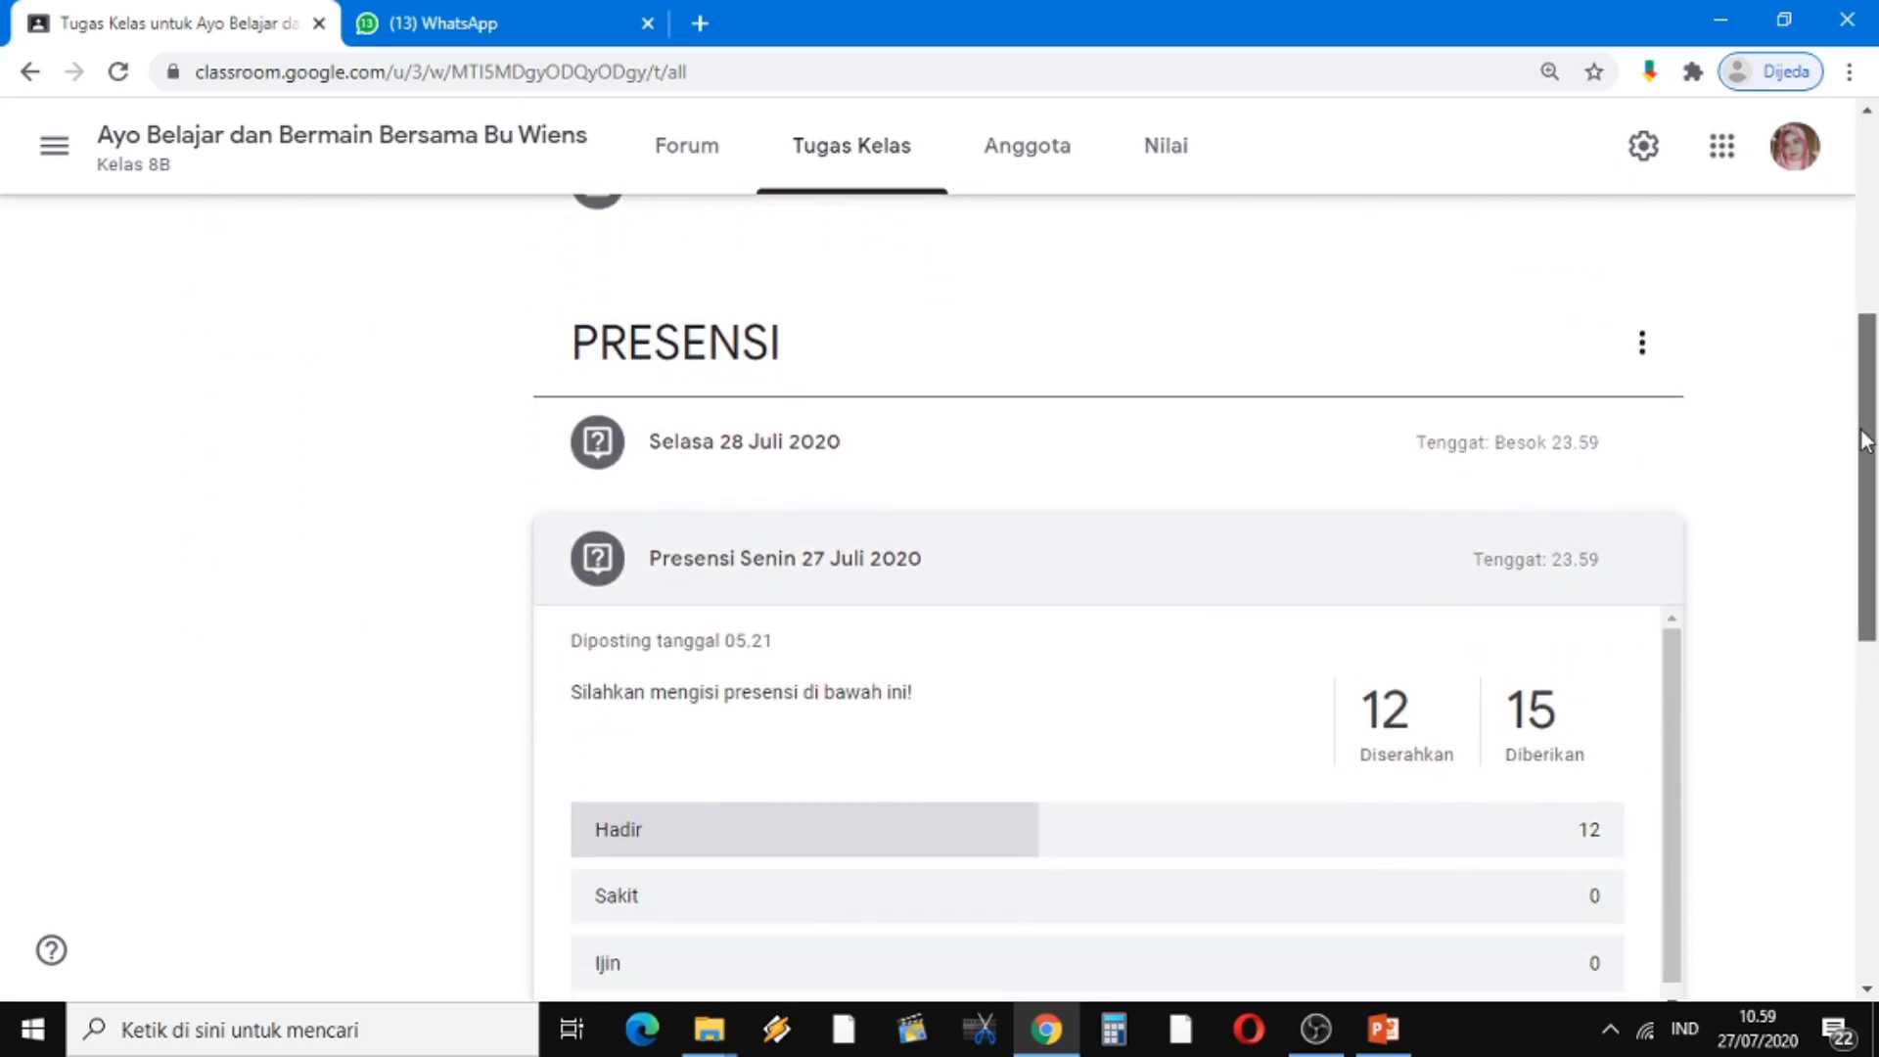
scroll(1859, 367, "up", 1)
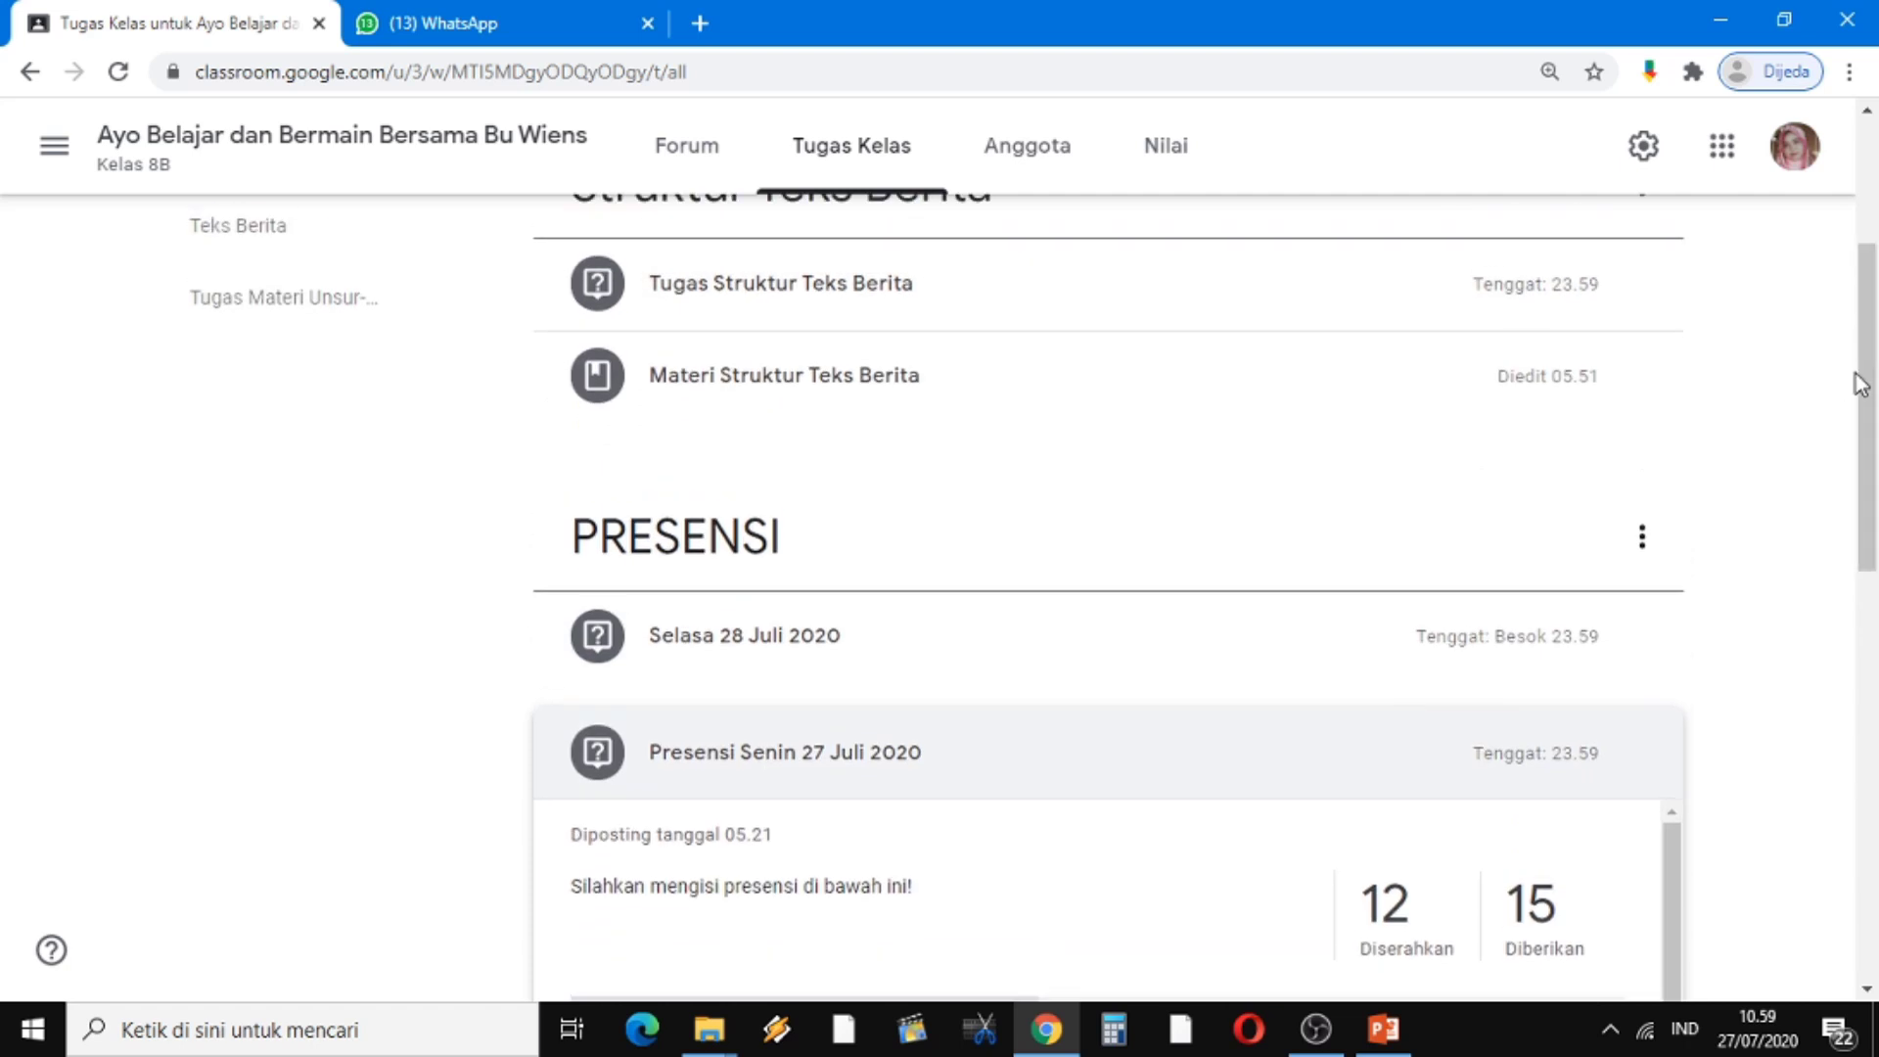
scroll(1869, 411, "down", 1)
scroll(1869, 430, "down", 2)
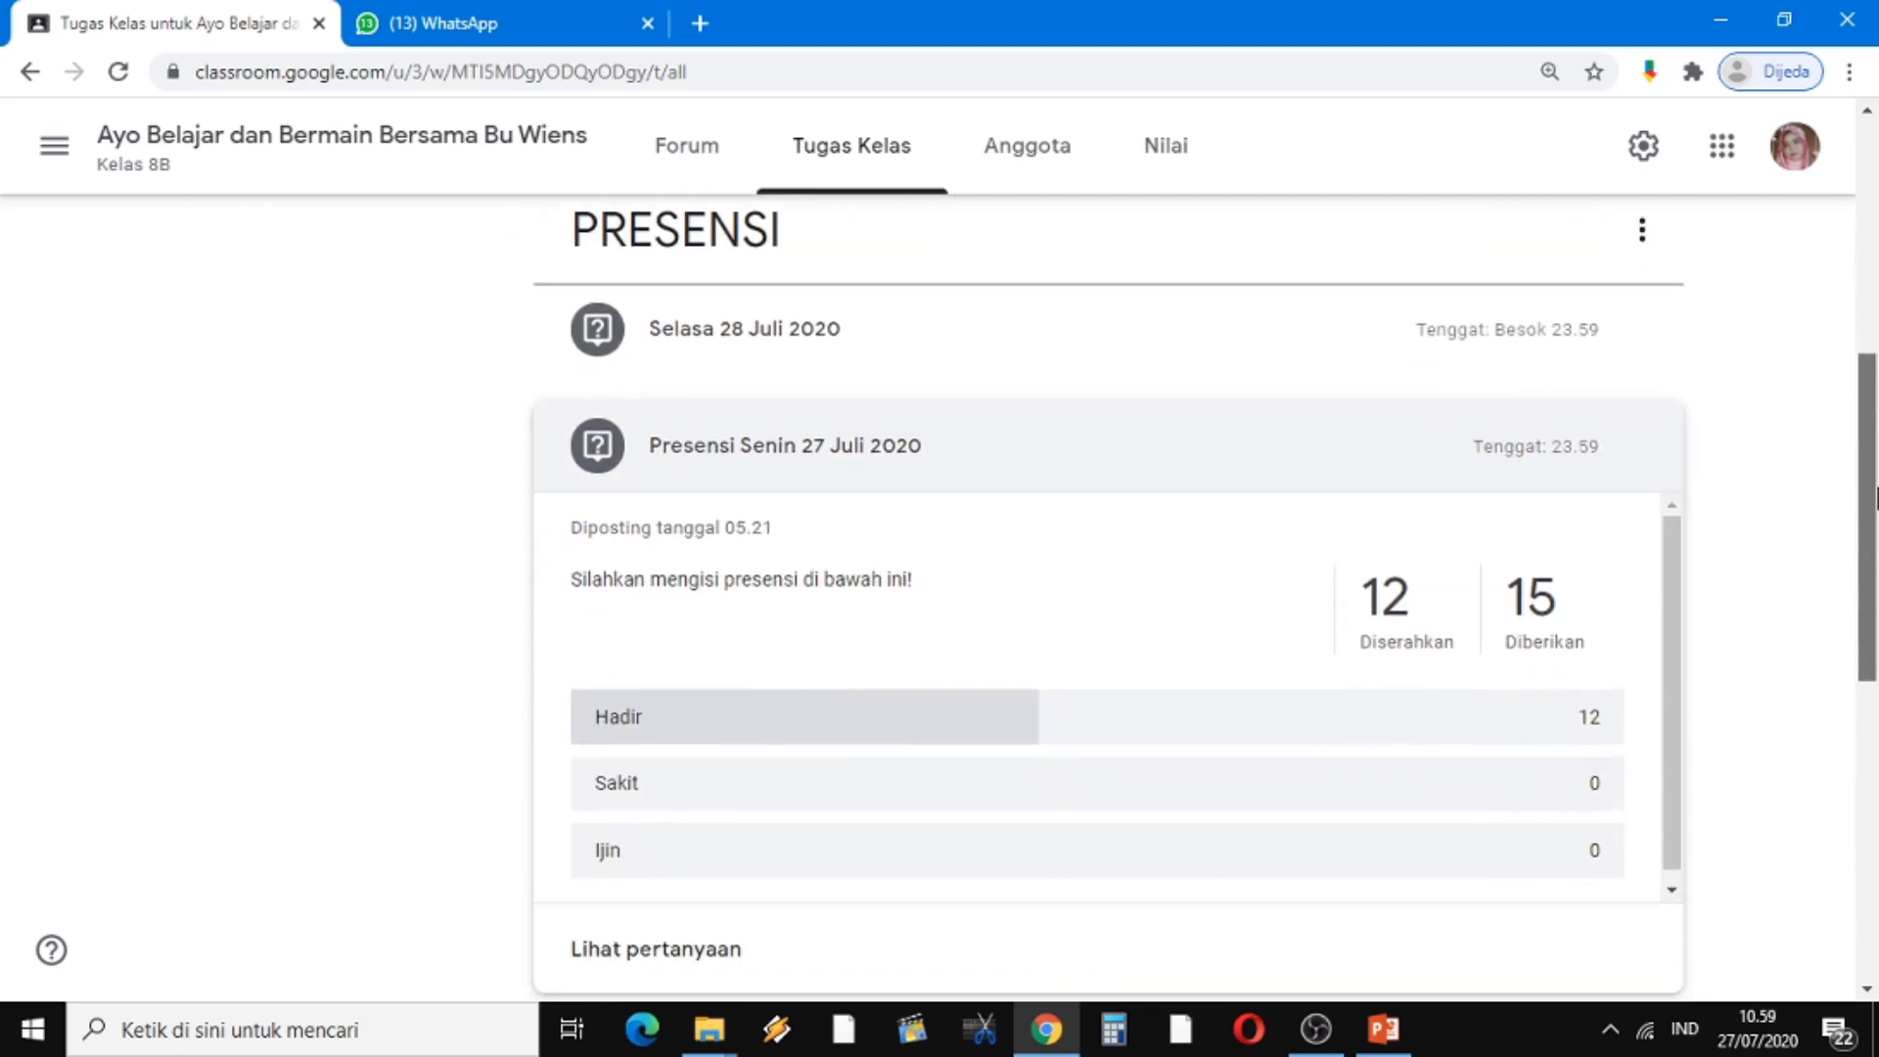